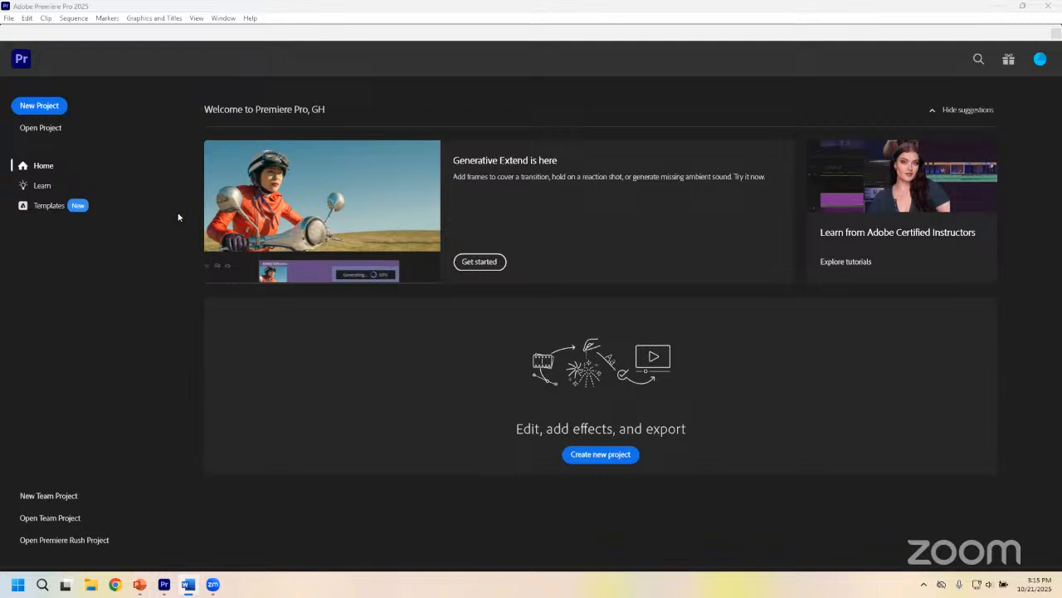
Step: Browse the hands-on and web tutorials on the Learn page, and return to the Home page
{"action": "left_click", "coordinate": [41, 186]}
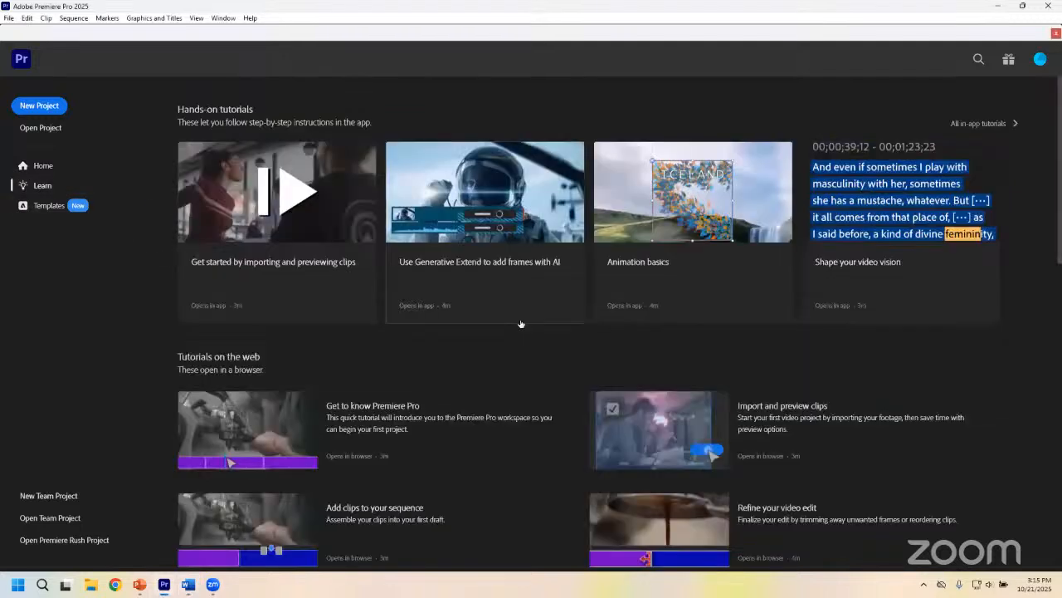
{"action": "scroll", "coordinate": [523, 326], "scroll_direction": "down", "scroll_amount": 3}
{"action": "scroll", "coordinate": [522, 325], "scroll_direction": "down", "scroll_amount": 7}
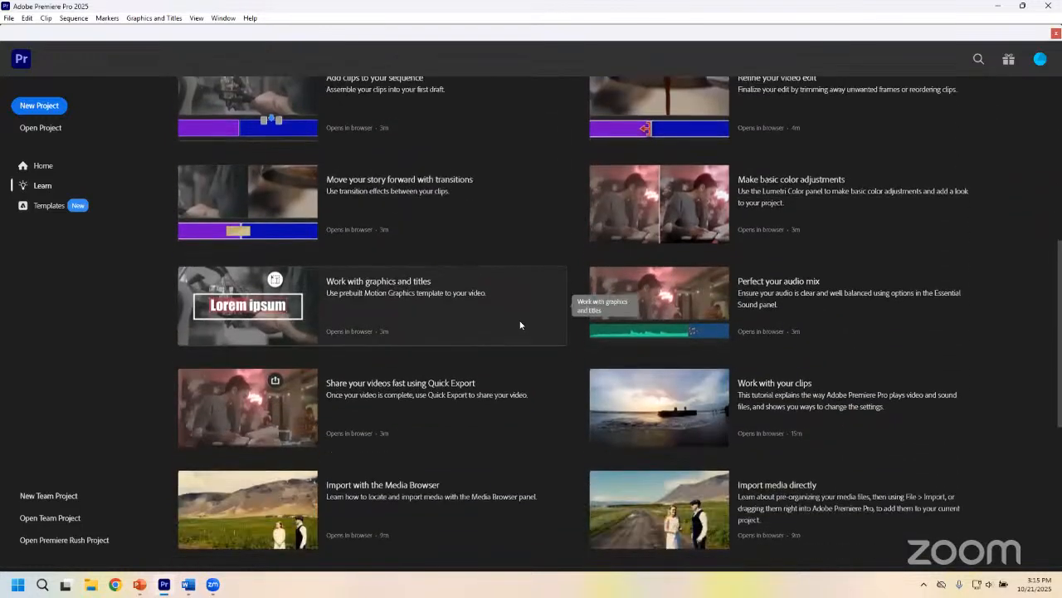
{"action": "scroll", "coordinate": [523, 325], "scroll_direction": "up", "scroll_amount": 7}
{"action": "scroll", "coordinate": [507, 324], "scroll_direction": "up", "scroll_amount": 3}
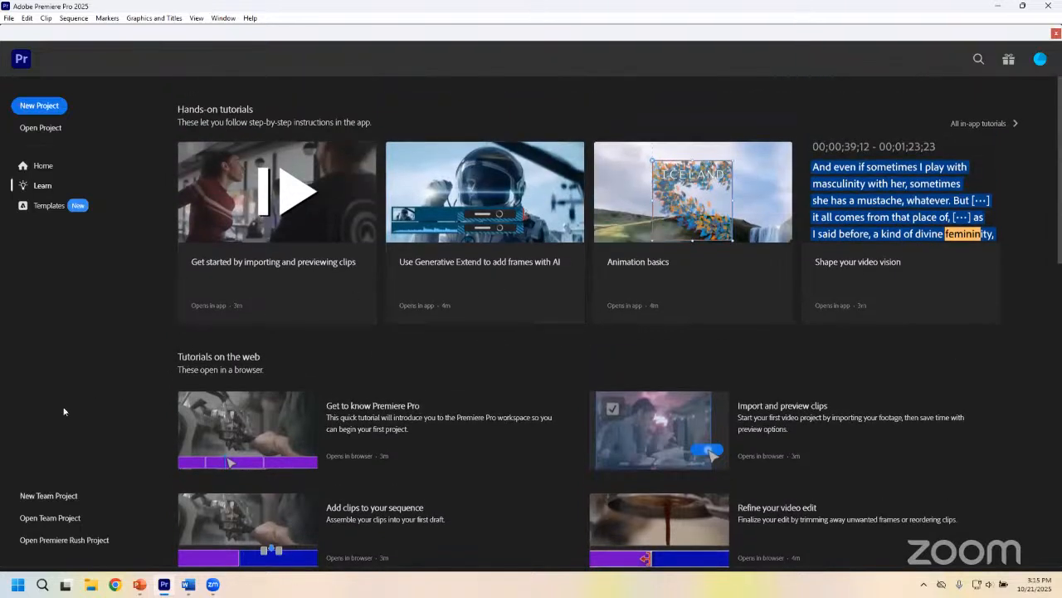
{"action": "left_click", "coordinate": [36, 171]}
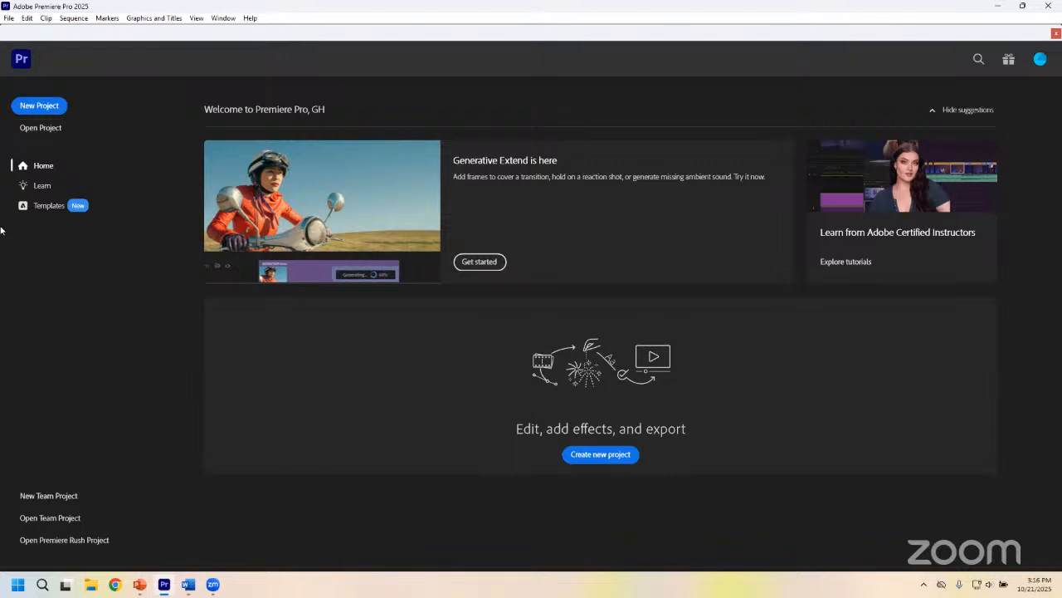
Step: Create a new project named "Puzzle Video" in the default location without a template
{"action": "left_click", "coordinate": [50, 111]}
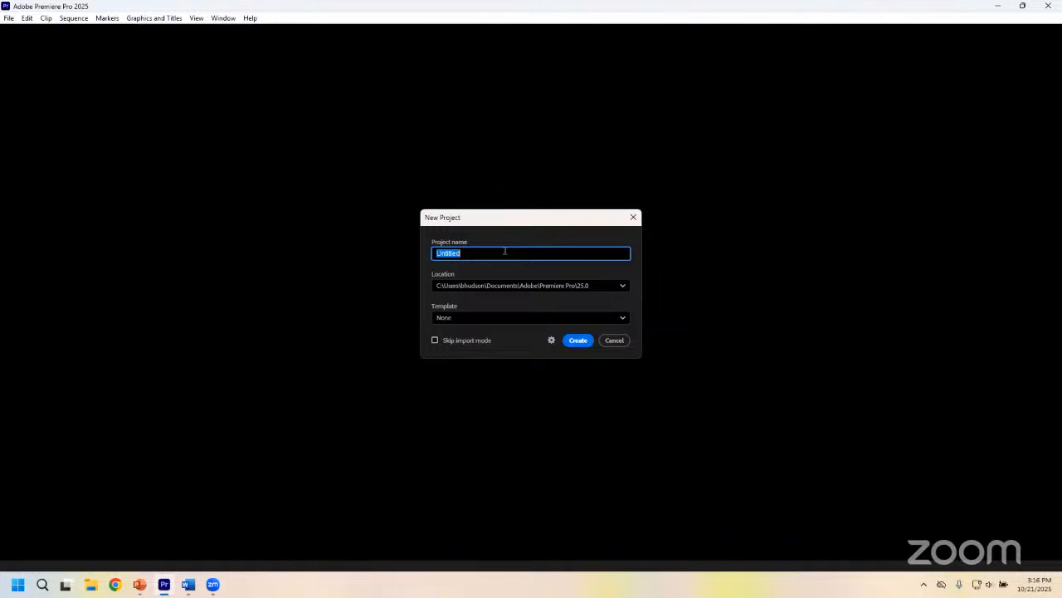
{"action": "type", "text": "Puzzle Vide"}
{"action": "left_click", "coordinate": [462, 318]}
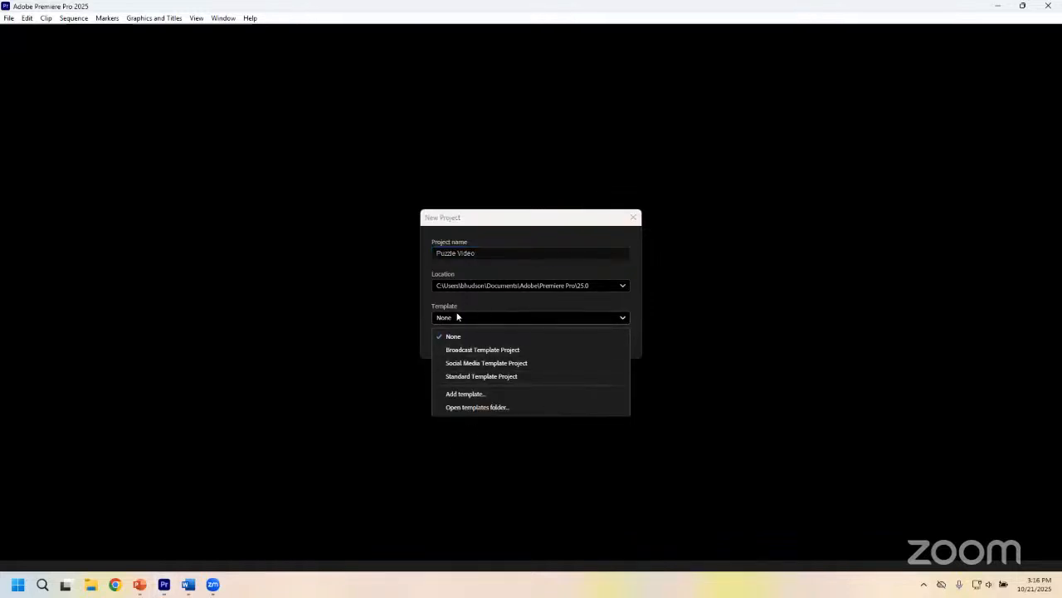
{"action": "left_click", "coordinate": [460, 318]}
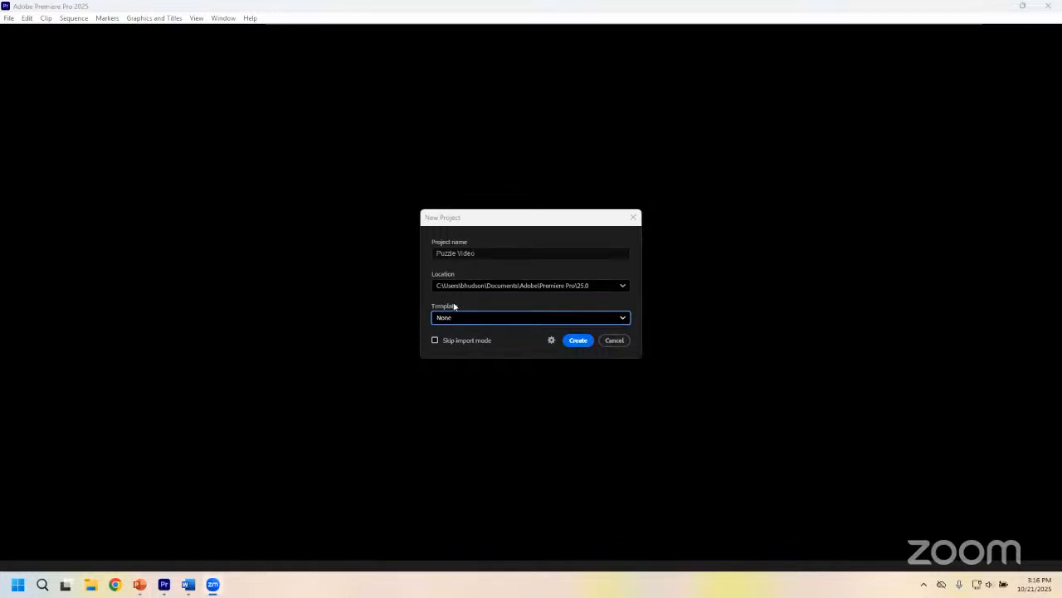
{"action": "left_click", "coordinate": [578, 340]}
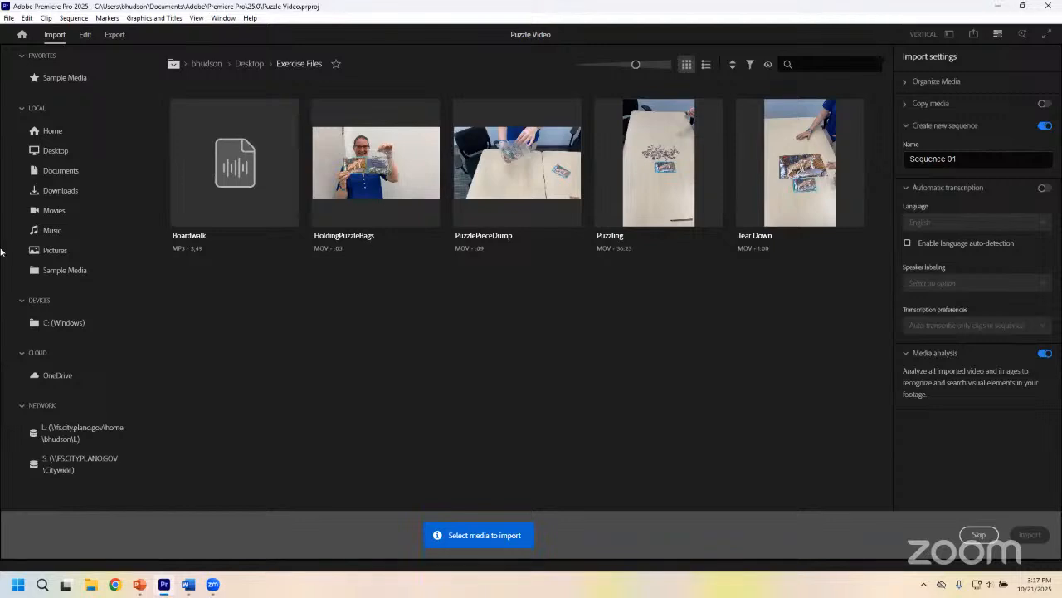
Step: Import all five media files from the Exercise Files folder on the Desktop, with a new sequence named Sequence 01
{"action": "left_click", "coordinate": [98, 151]}
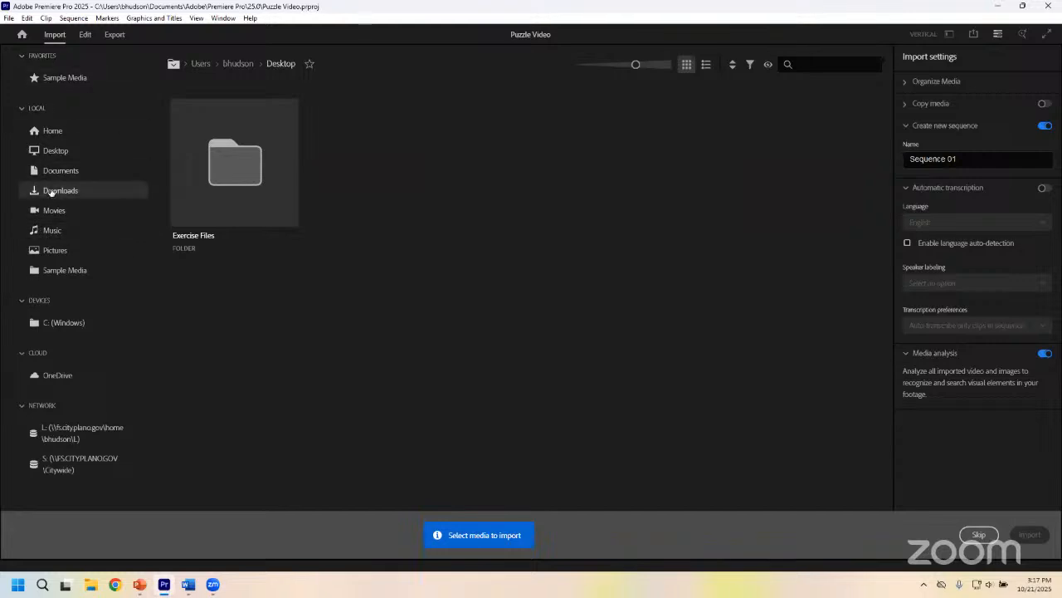
{"action": "left_click", "coordinate": [79, 149]}
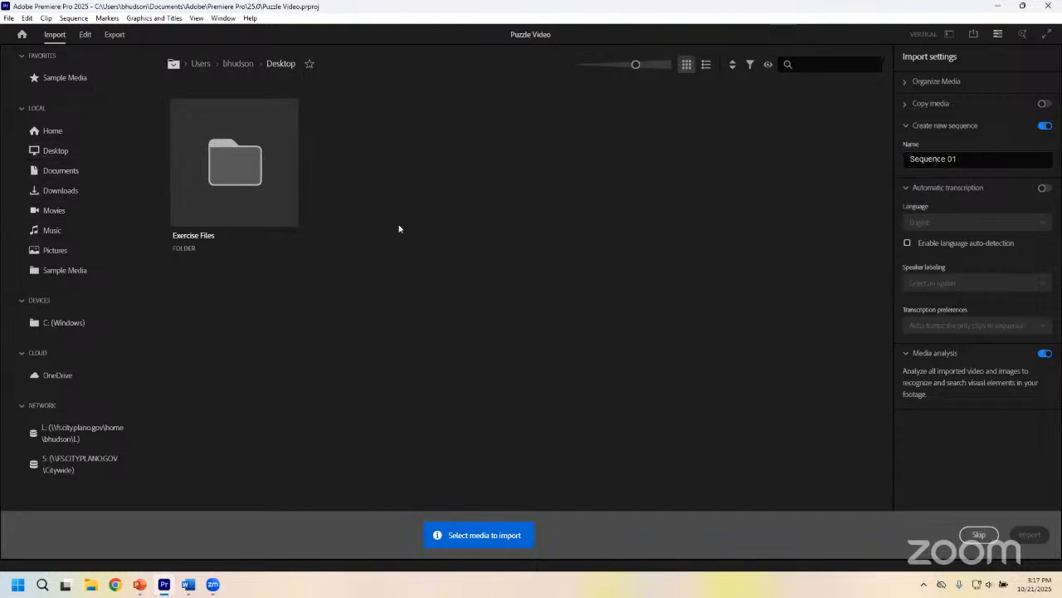
{"action": "mouse_move", "coordinate": [209, 152]}
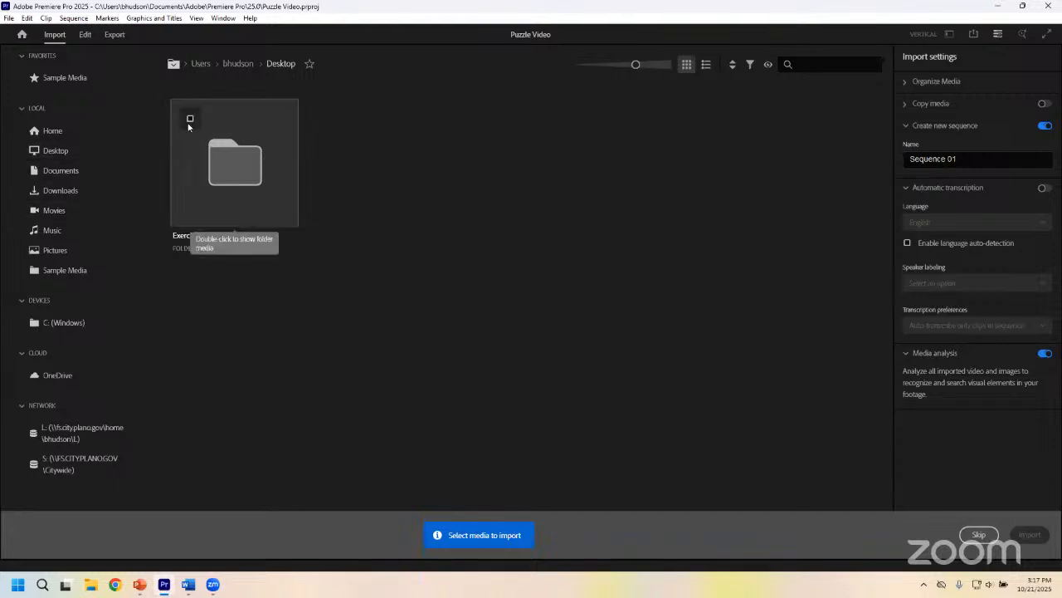
{"action": "left_click", "coordinate": [190, 120]}
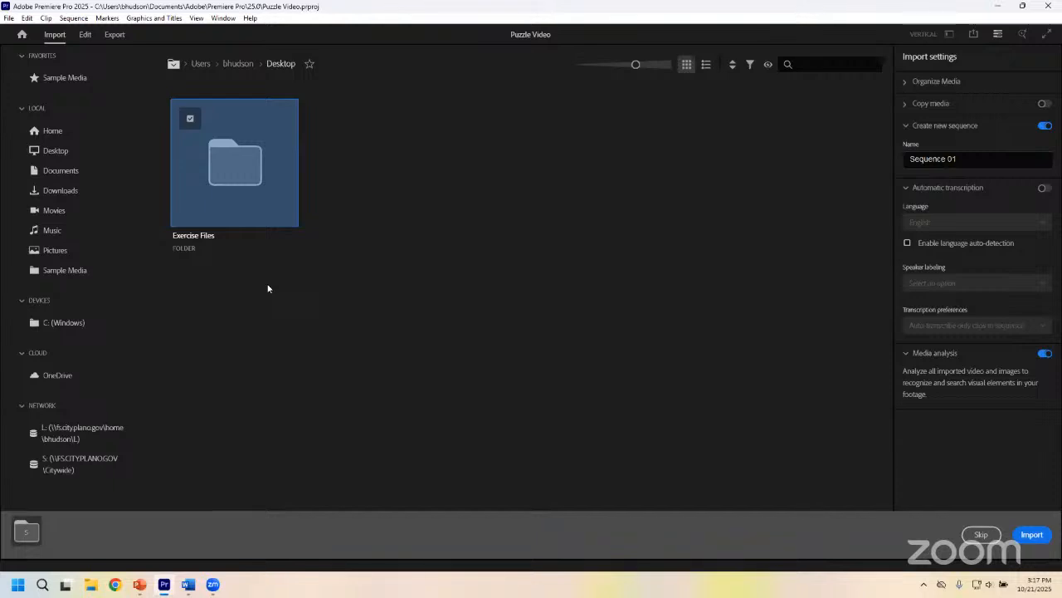
{"action": "double_click", "coordinate": [217, 177]}
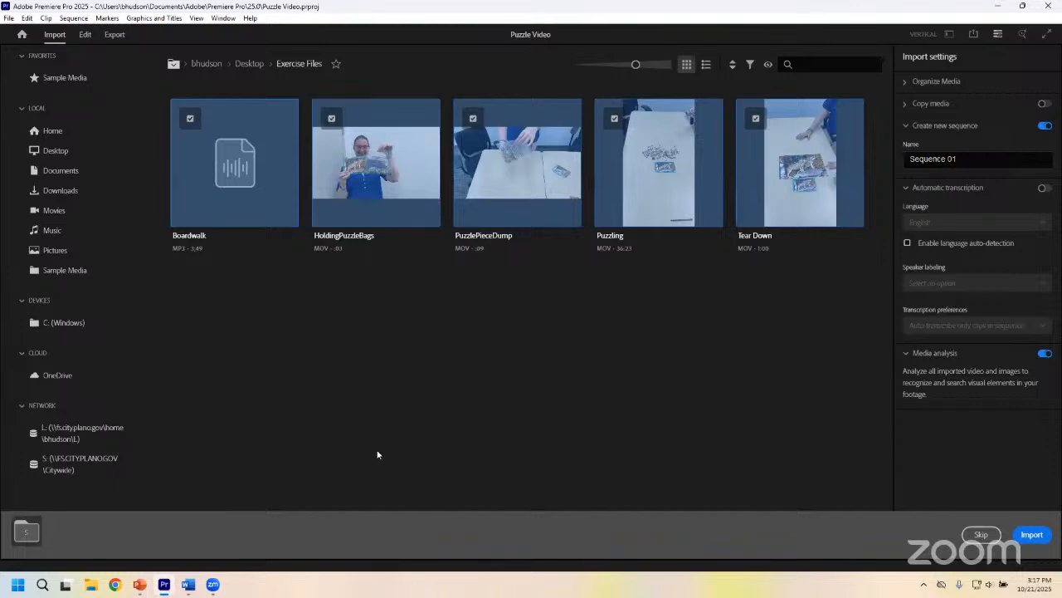
{"action": "left_click", "coordinate": [187, 120]}
{"action": "left_click", "coordinate": [472, 118]}
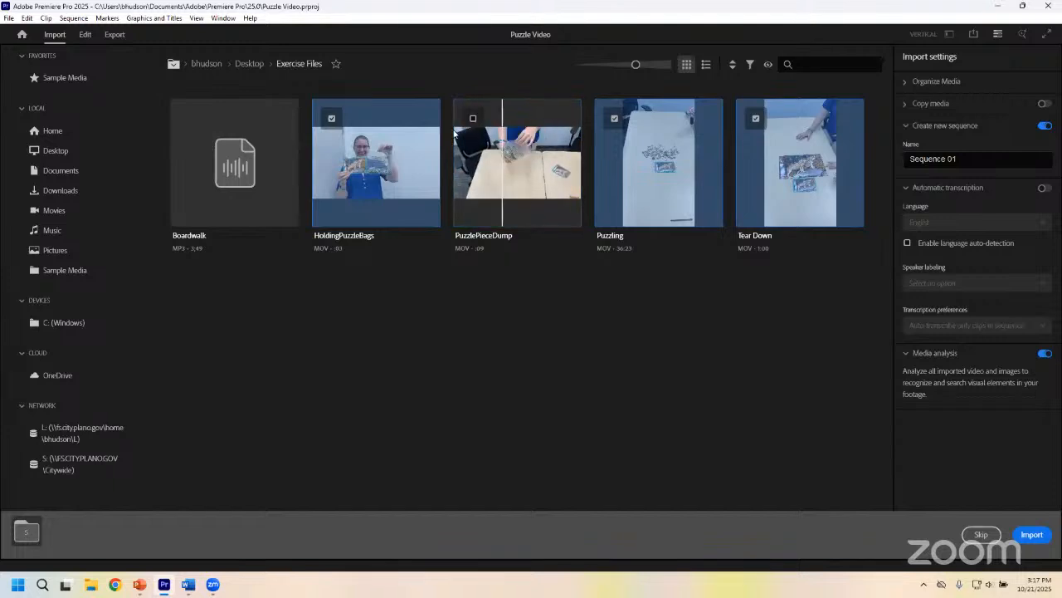
{"action": "left_click", "coordinate": [190, 118]}
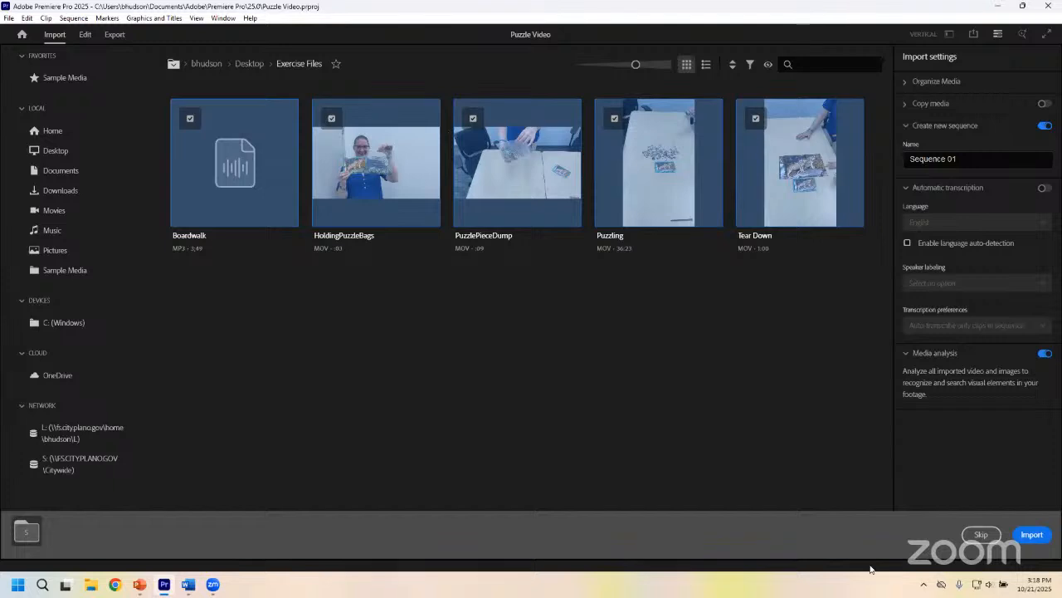
{"action": "left_click", "coordinate": [1032, 535]}
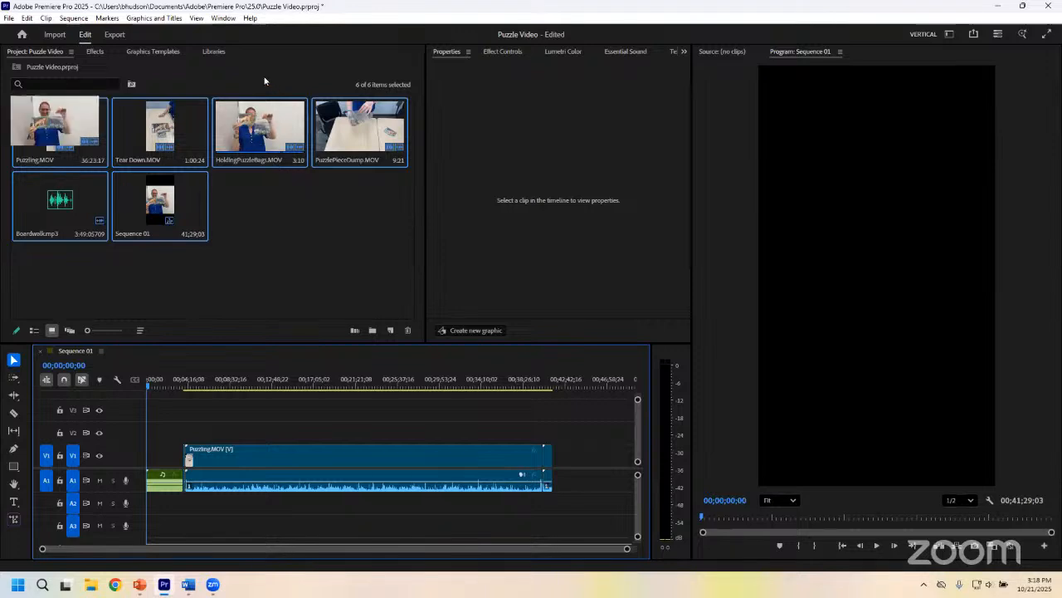
Step: Switch the workspace to Color
{"action": "left_click", "coordinate": [224, 18]}
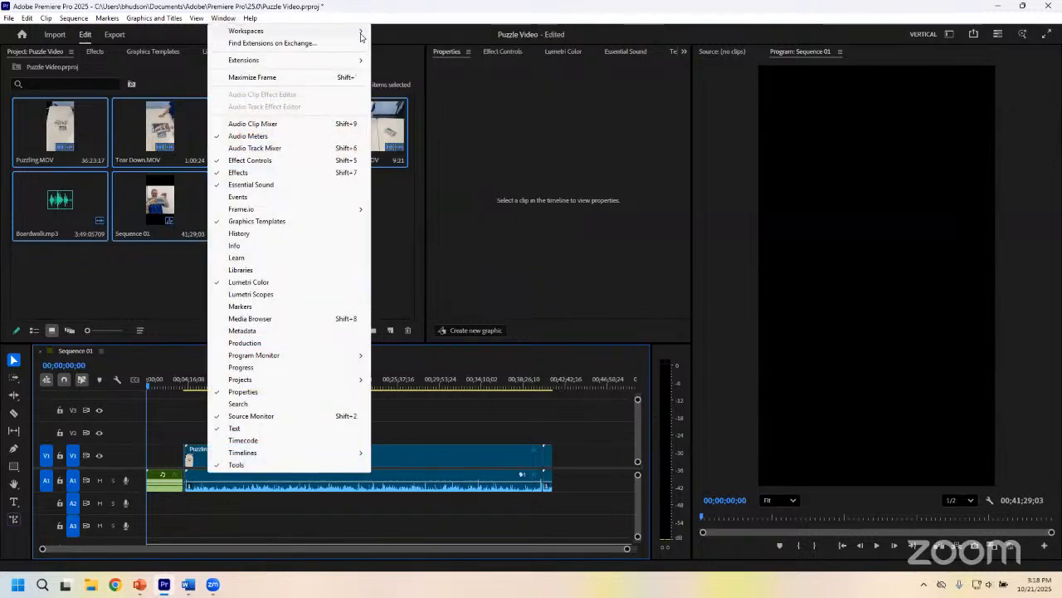
{"action": "mouse_move", "coordinate": [362, 35]}
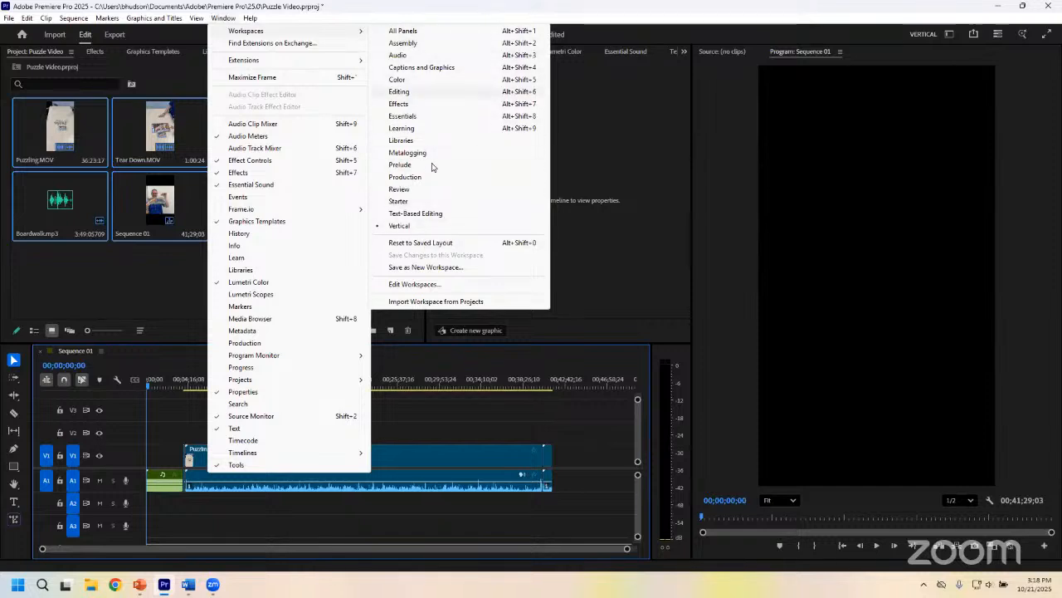
{"action": "left_click", "coordinate": [397, 80]}
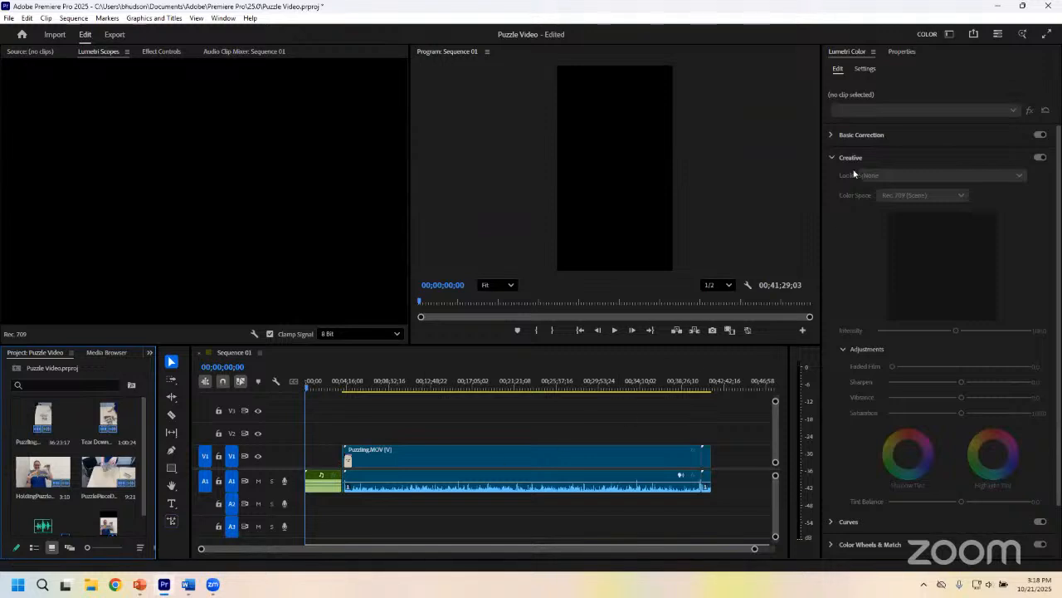
Step: Switch the workspace back to Vertical
{"action": "left_click", "coordinate": [221, 18]}
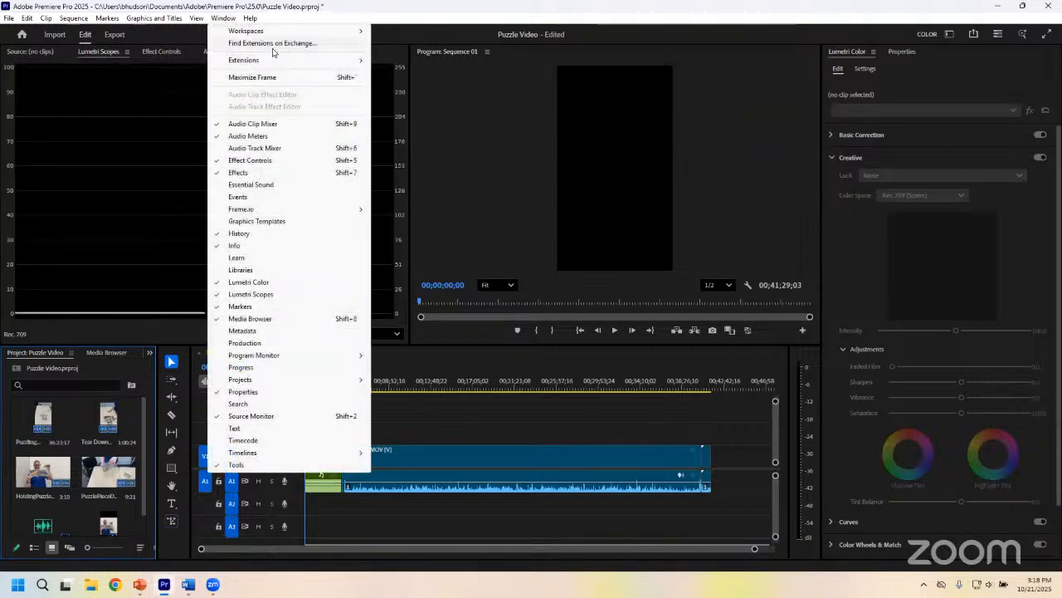
{"action": "mouse_move", "coordinate": [276, 33]}
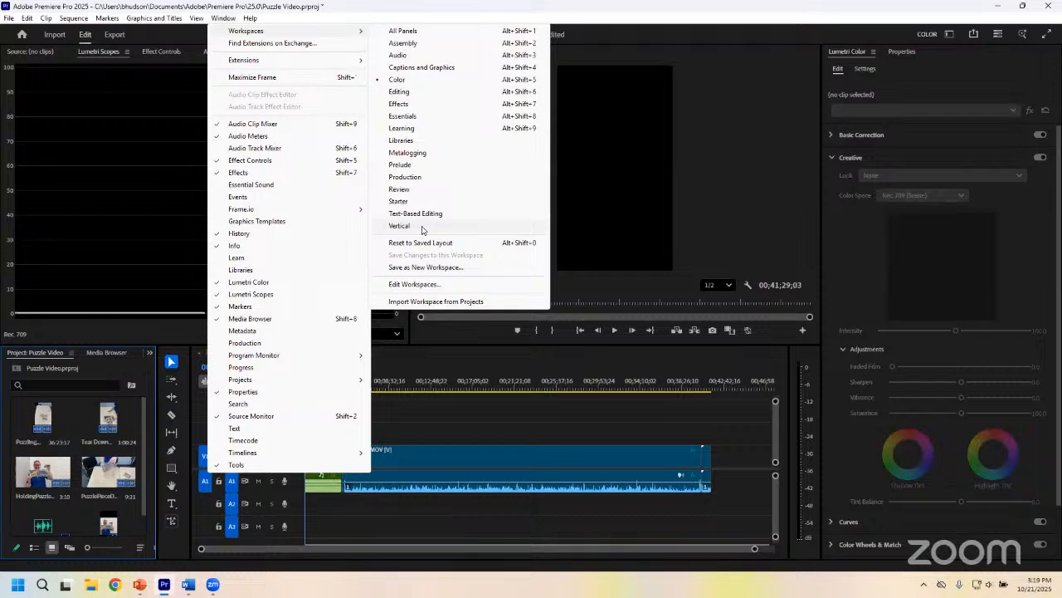
{"action": "left_click", "coordinate": [424, 227]}
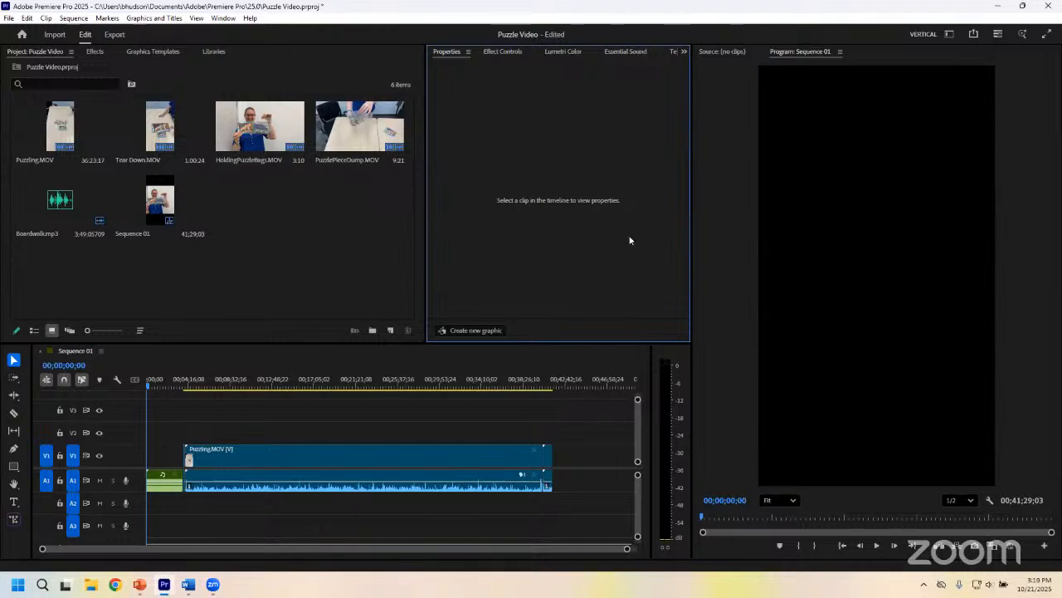
{"action": "left_click", "coordinate": [234, 18]}
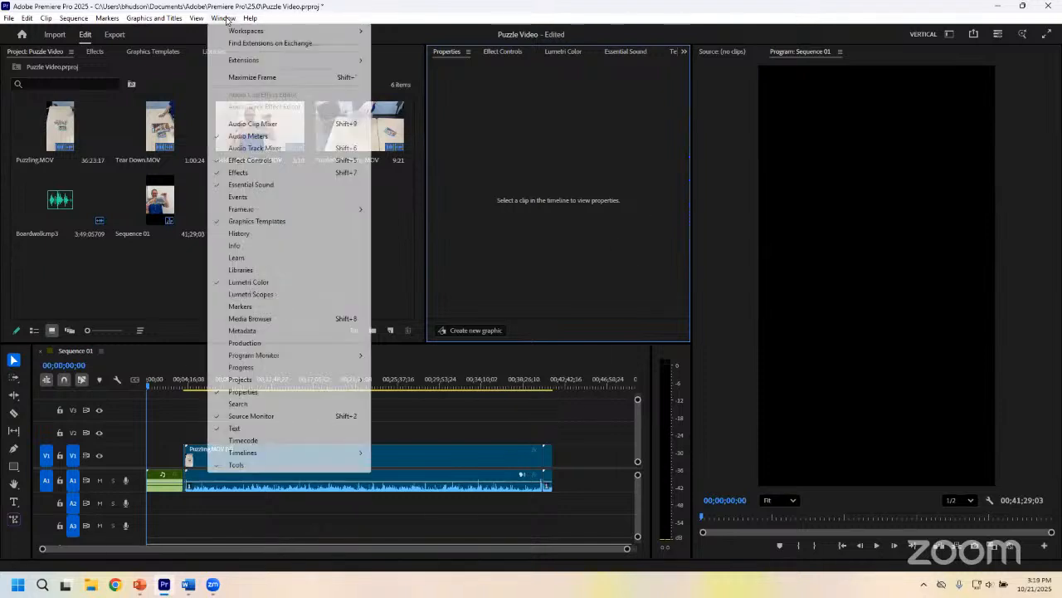
{"action": "mouse_move", "coordinate": [236, 30]}
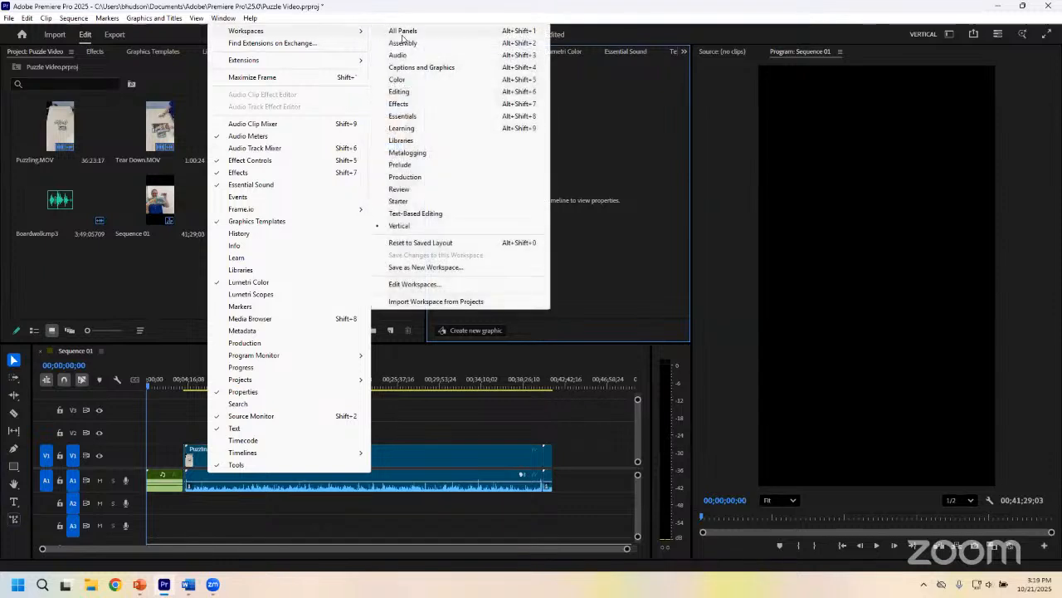
{"action": "left_click", "coordinate": [767, 220]}
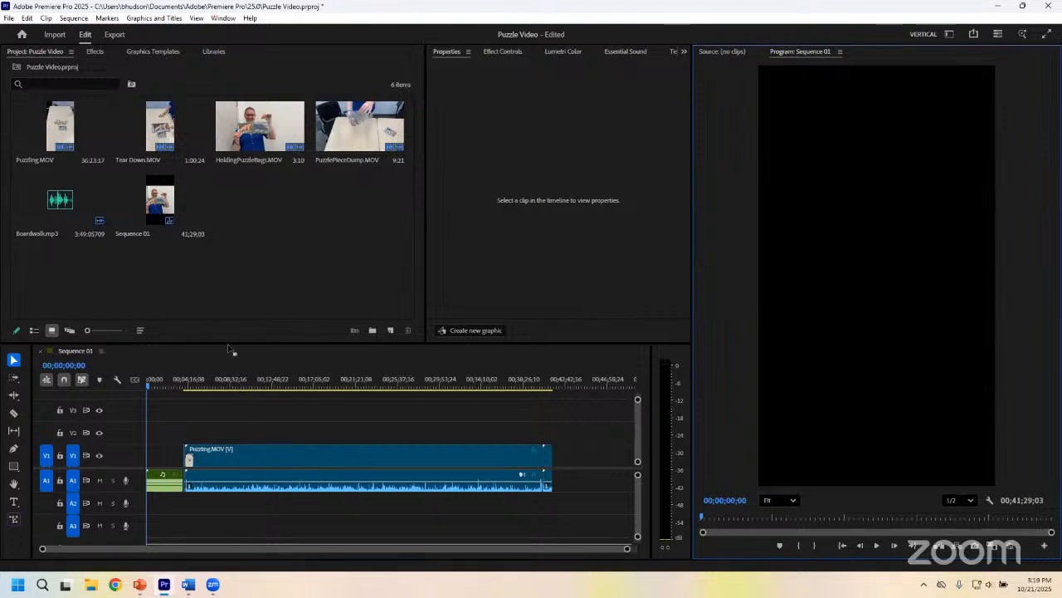
Step: Create a new empty sequence from the Social Media Portrait 9x16 30 fps preset, keeping the suggested name
{"action": "left_click", "coordinate": [391, 332]}
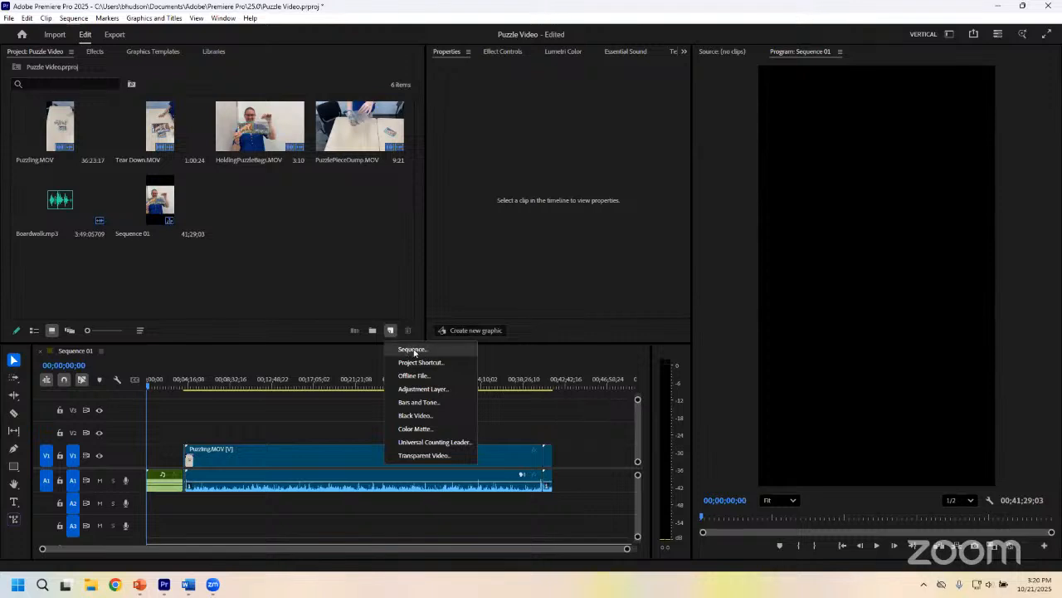
{"action": "left_click", "coordinate": [420, 349]}
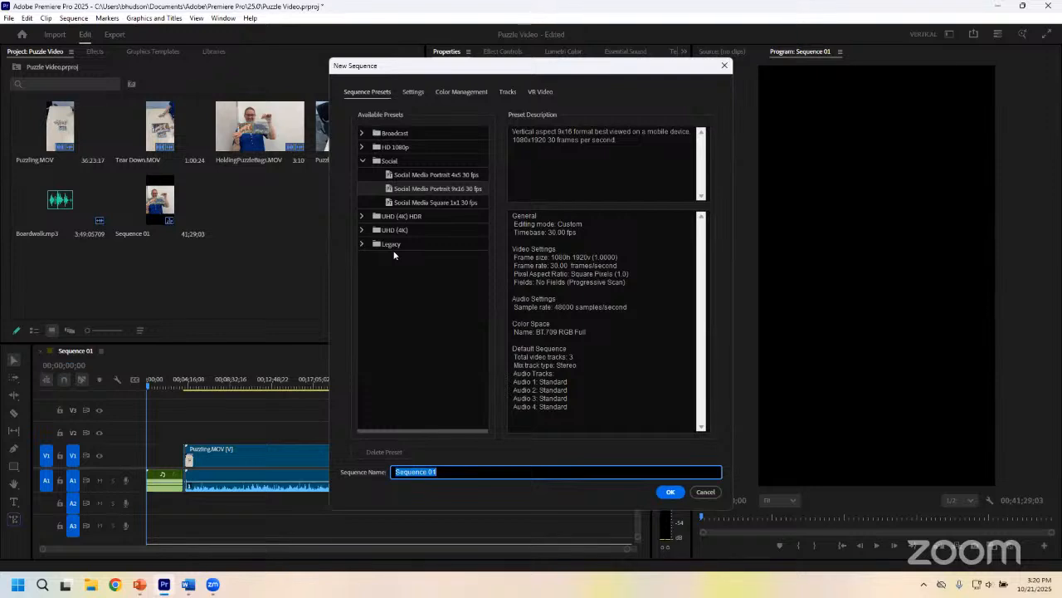
{"action": "left_click", "coordinate": [363, 161]}
{"action": "left_click", "coordinate": [362, 161]}
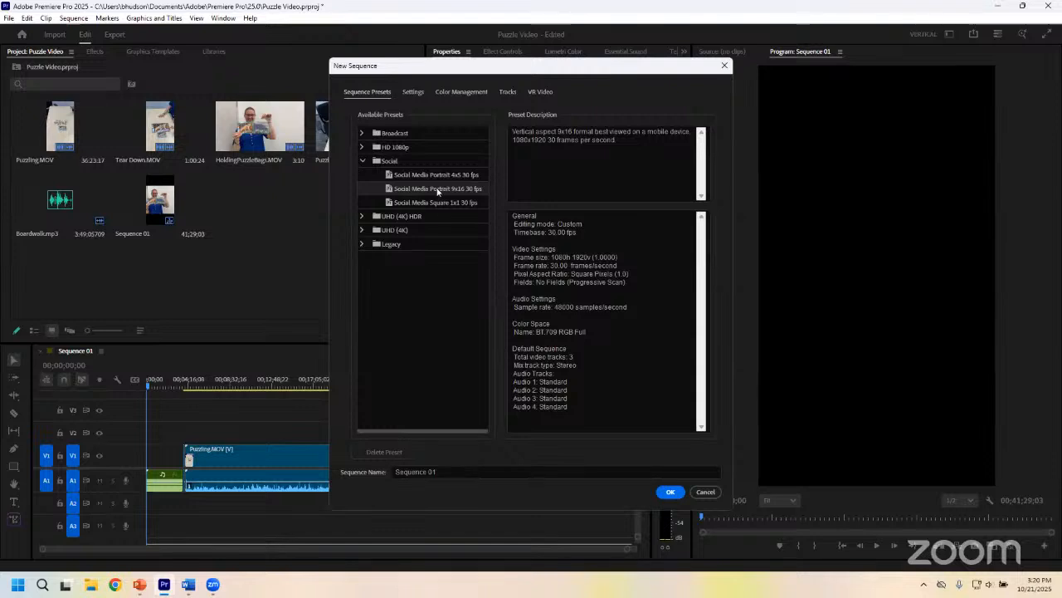
{"action": "left_click", "coordinate": [670, 493]}
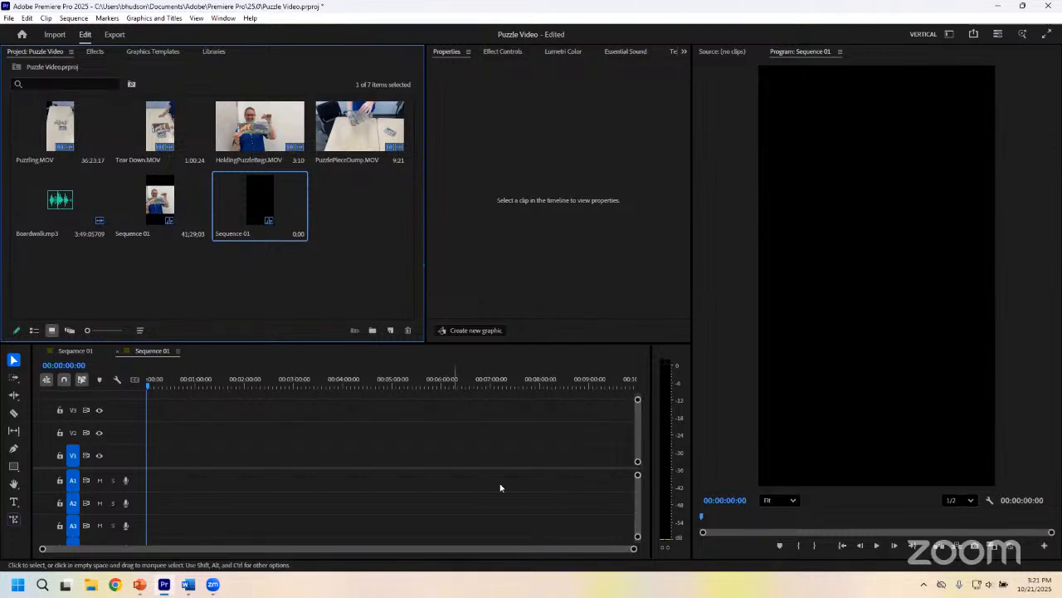
{"action": "mouse_move", "coordinate": [636, 551]}
{"action": "left_mouse_down"}
{"action": "mouse_move", "coordinate": [311, 557]}
{"action": "mouse_move", "coordinate": [638, 553]}
{"action": "left_mouse_up"}
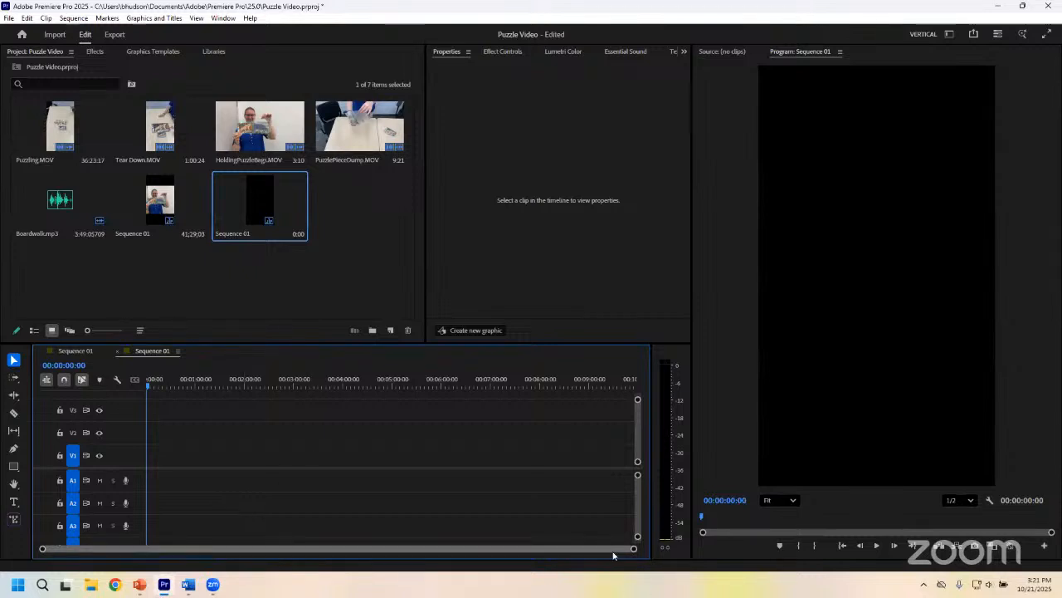
{"action": "mouse_move", "coordinate": [634, 550]}
{"action": "left_mouse_down"}
{"action": "mouse_move", "coordinate": [393, 554]}
{"action": "mouse_move", "coordinate": [648, 550]}
{"action": "left_mouse_up"}
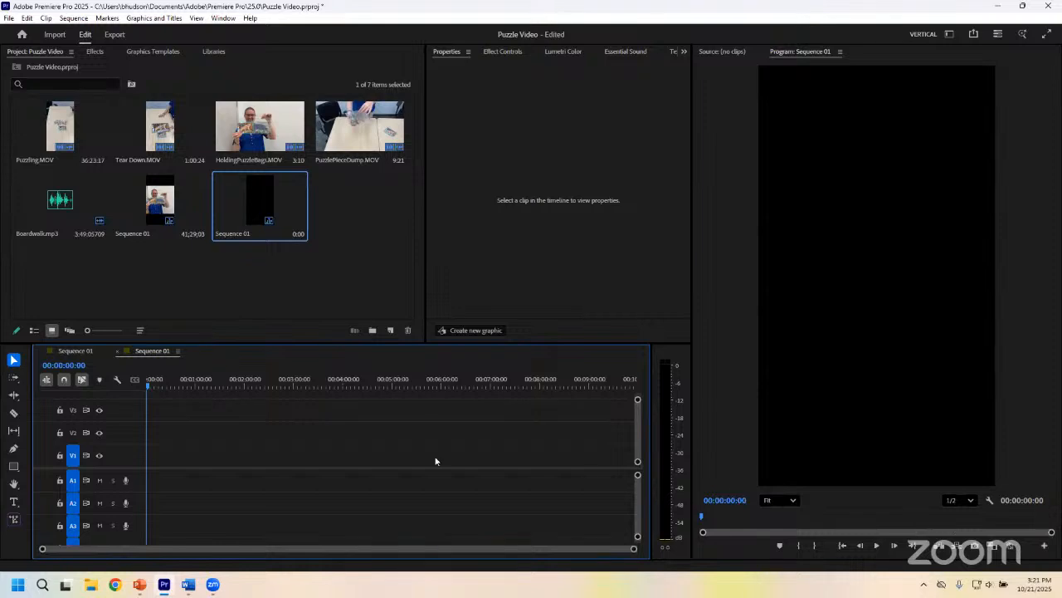
{"action": "mouse_move", "coordinate": [638, 401]}
{"action": "left_mouse_down"}
{"action": "mouse_move", "coordinate": [637, 434]}
{"action": "mouse_move", "coordinate": [635, 374]}
{"action": "mouse_move", "coordinate": [637, 398]}
{"action": "left_mouse_up"}
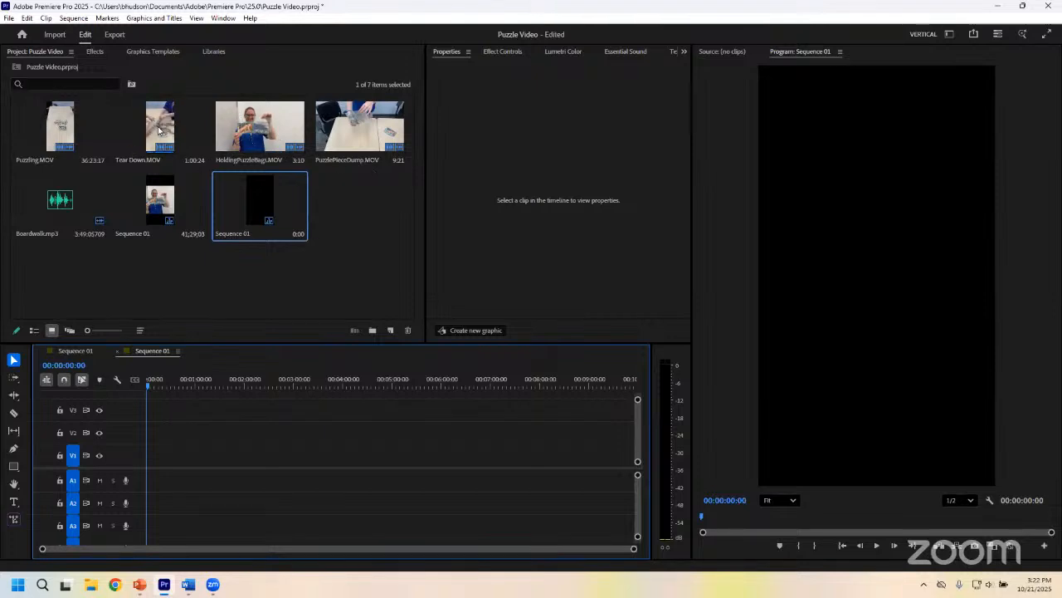
Step: Add the Tear Down.MOV clip at the start of track V1 in the new sequence, keeping the existing sequence settings
{"action": "left_click_drag", "start_coordinate": [162, 126], "coordinate": [148, 457]}
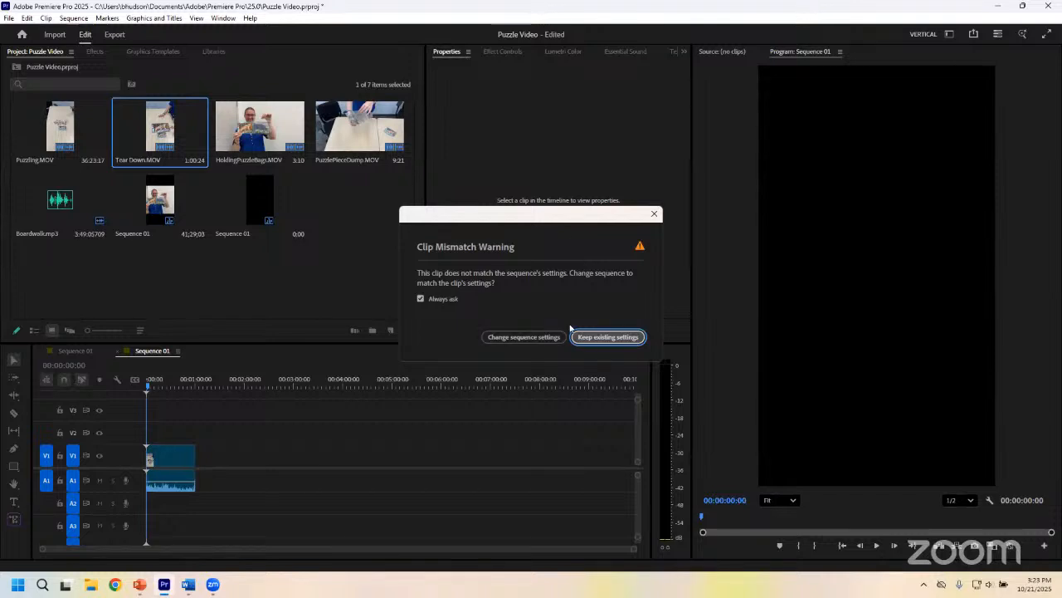
{"action": "left_click", "coordinate": [589, 339]}
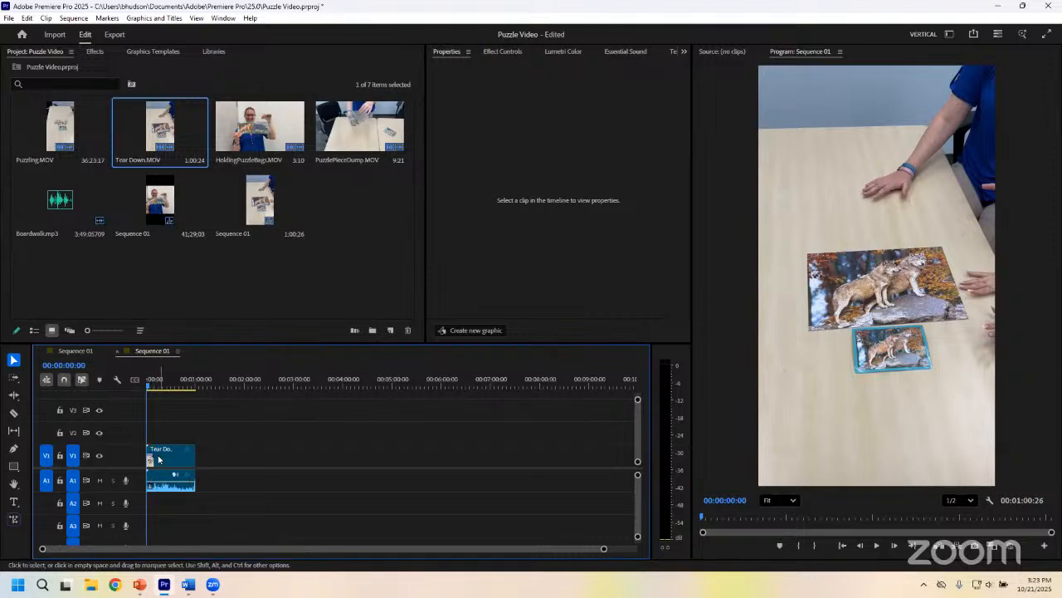
{"action": "mouse_move", "coordinate": [149, 383]}
{"action": "left_mouse_down"}
{"action": "mouse_move", "coordinate": [199, 387]}
{"action": "mouse_move", "coordinate": [147, 386]}
{"action": "left_mouse_up"}
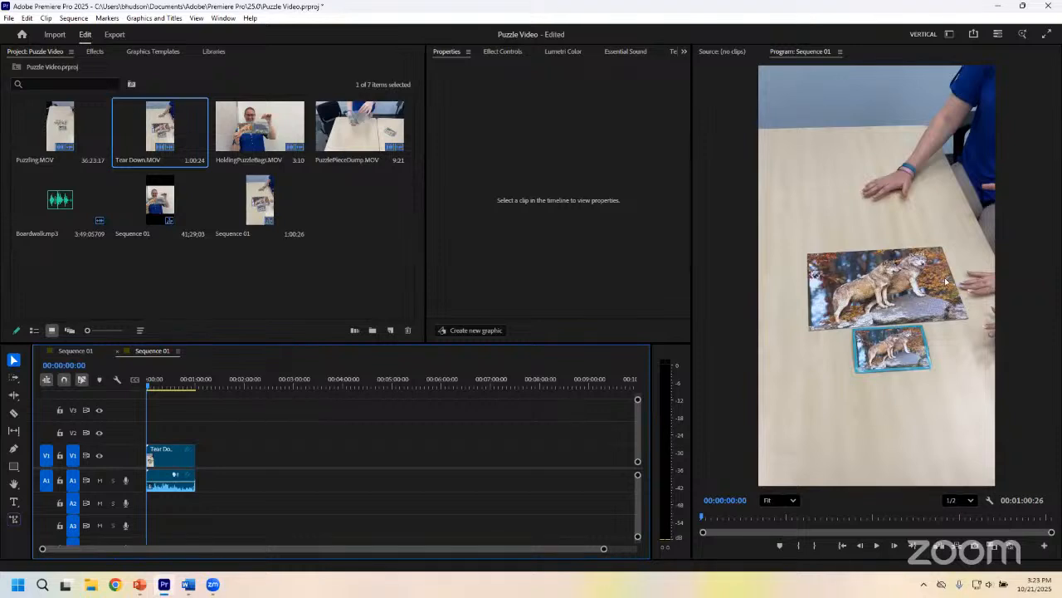
Step: Scrub through the first few seconds of the Tear Down clip and return to its start
{"action": "left_click_drag", "start_coordinate": [603, 548], "coordinate": [413, 549]}
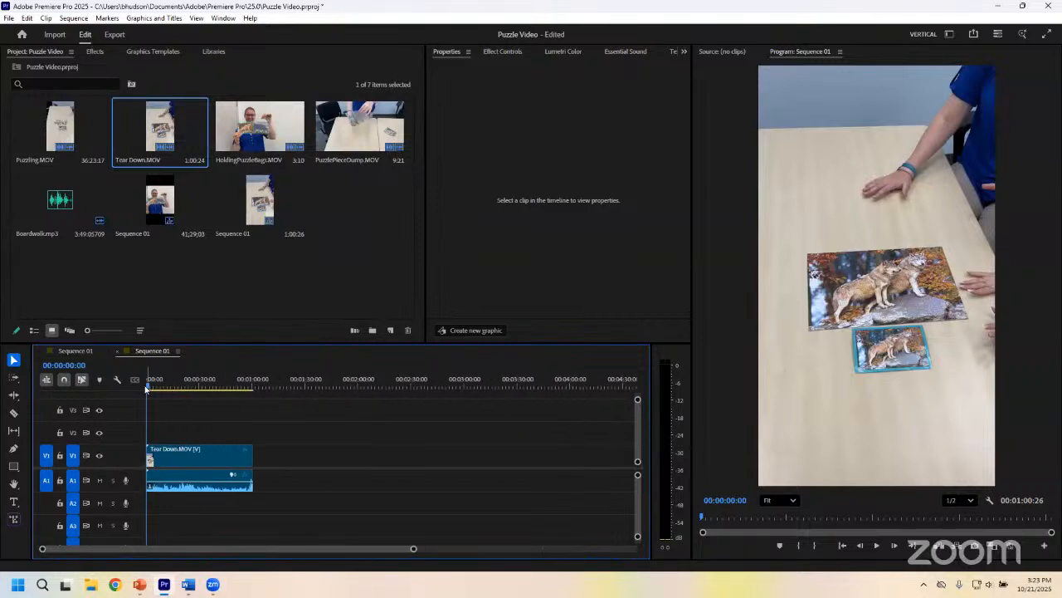
{"action": "left_click_drag", "start_coordinate": [149, 386], "coordinate": [154, 390]}
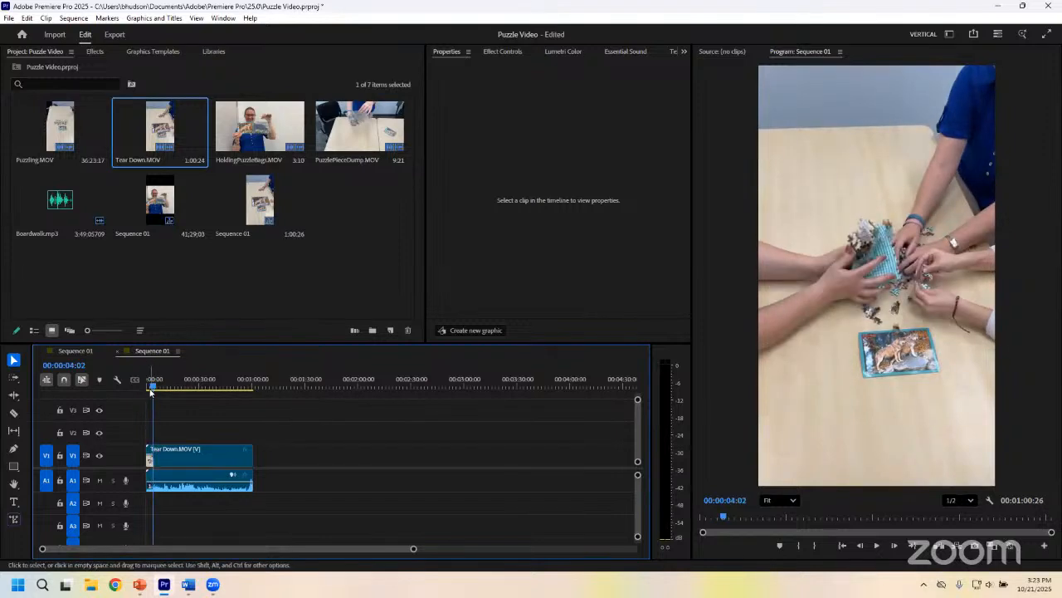
{"action": "mouse_move", "coordinate": [154, 388]}
{"action": "left_mouse_down"}
{"action": "mouse_move", "coordinate": [201, 394]}
{"action": "mouse_move", "coordinate": [153, 390]}
{"action": "left_mouse_up"}
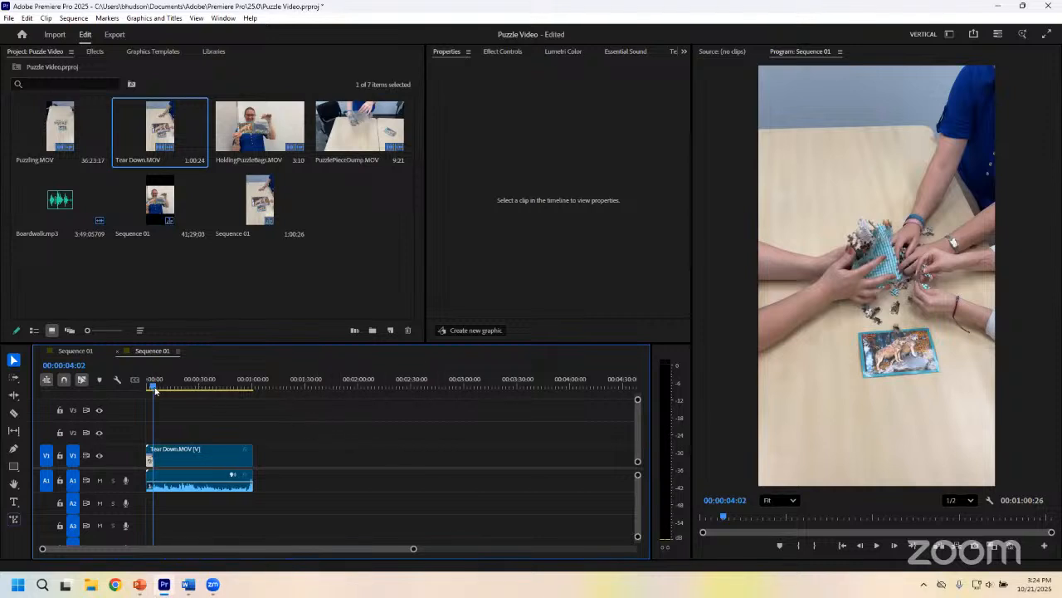
{"action": "left_click_drag", "start_coordinate": [150, 386], "coordinate": [146, 387]}
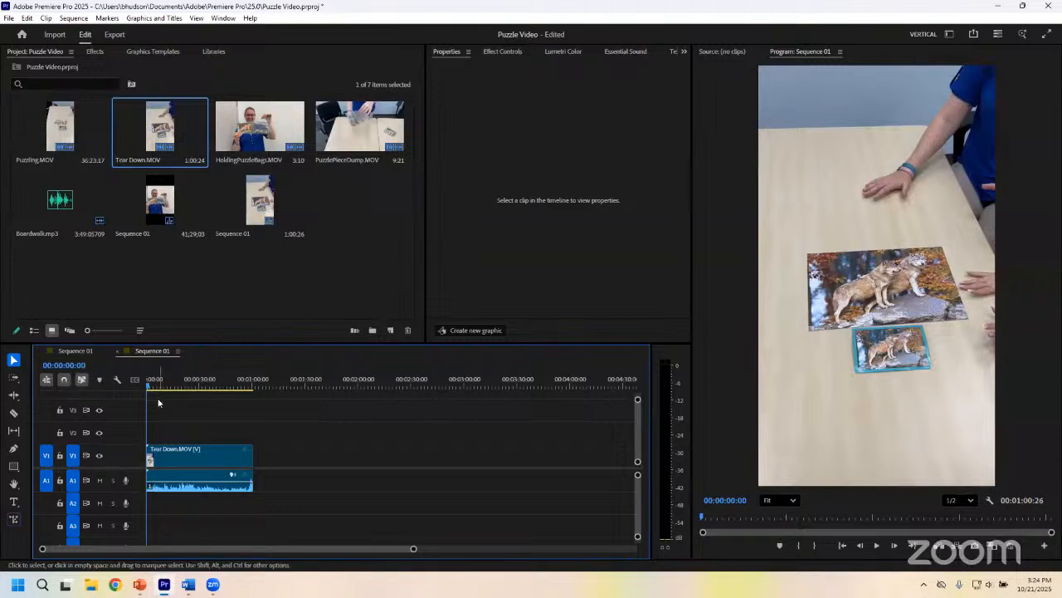
Step: Step through the start of the Tear Down clip frame by frame and park the playhead at 00:00:00:27
{"action": "left_click_drag", "start_coordinate": [149, 388], "coordinate": [147, 388]}
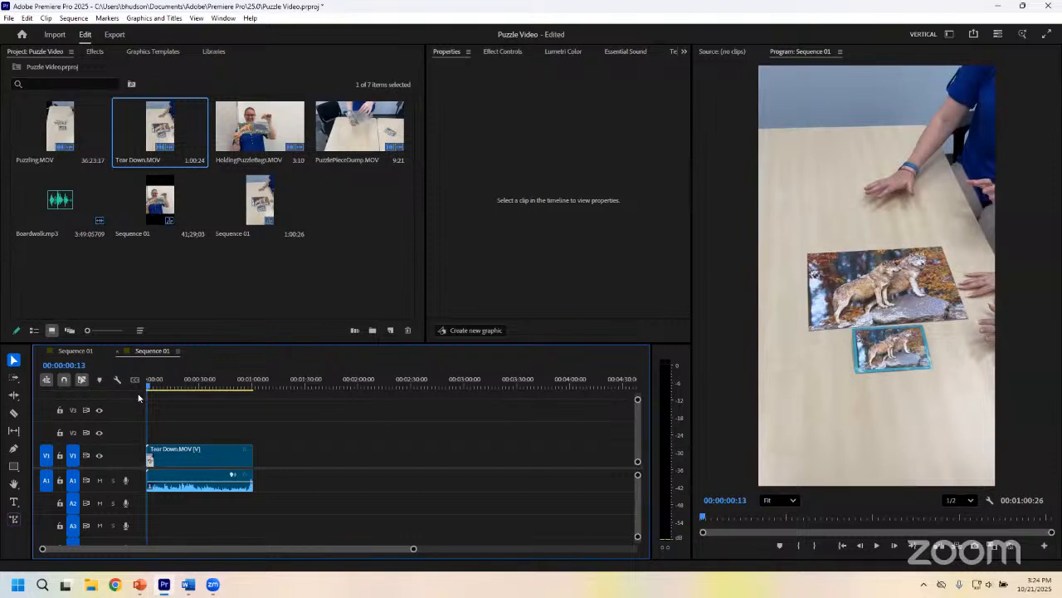
{"action": "key", "text": "Right"}
{"action": "key", "text": "Right"}
{"action": "key", "text": "Right"}
{"action": "key", "text": "Right"}
{"action": "key", "text": "Right"}
{"action": "key", "text": "Right"}
{"action": "key", "text": "Right"}
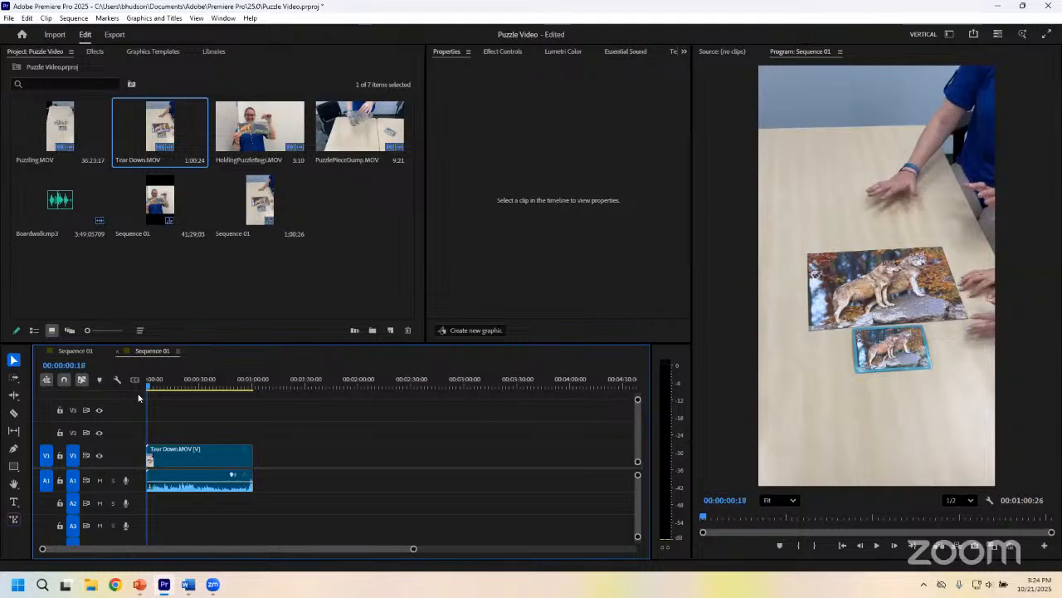
{"action": "key", "text": "Right"}
{"action": "key", "text": "Right"}
{"action": "key", "text": "Right"}
{"action": "key", "text": "Right"}
{"action": "key", "text": "Right"}
{"action": "key", "text": "Right"}
{"action": "key", "text": "Right"}
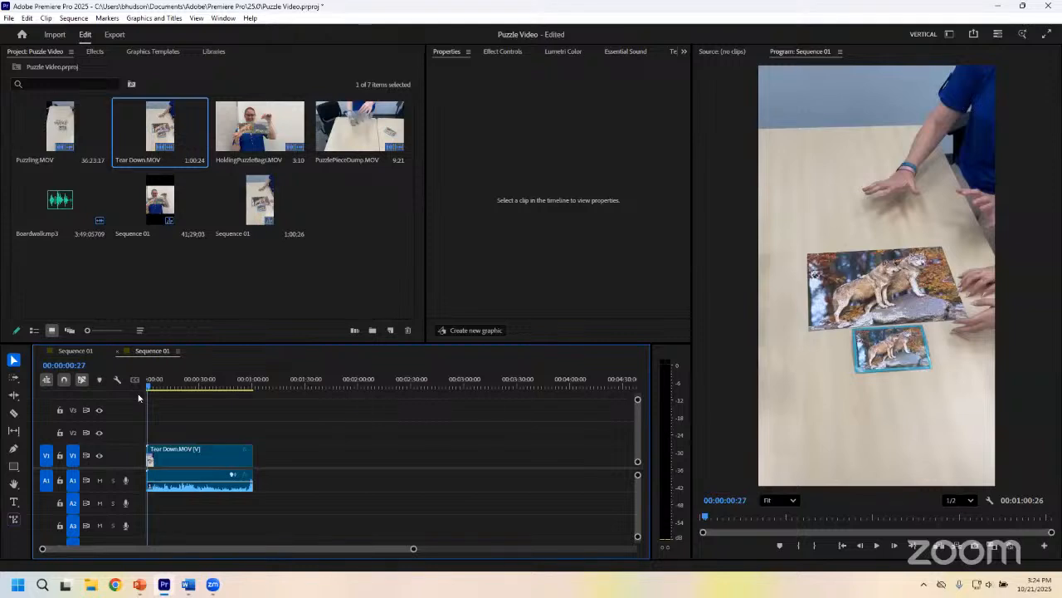
{"action": "key", "text": "Right"}
{"action": "key", "text": "Right"}
{"action": "key", "text": "Right"}
{"action": "key", "text": "Right"}
{"action": "key", "text": "Right"}
{"action": "key", "text": "Left"}
{"action": "key", "text": "Left"}
{"action": "key", "text": "Left"}
{"action": "key", "text": "Left"}
{"action": "key", "text": "Left"}
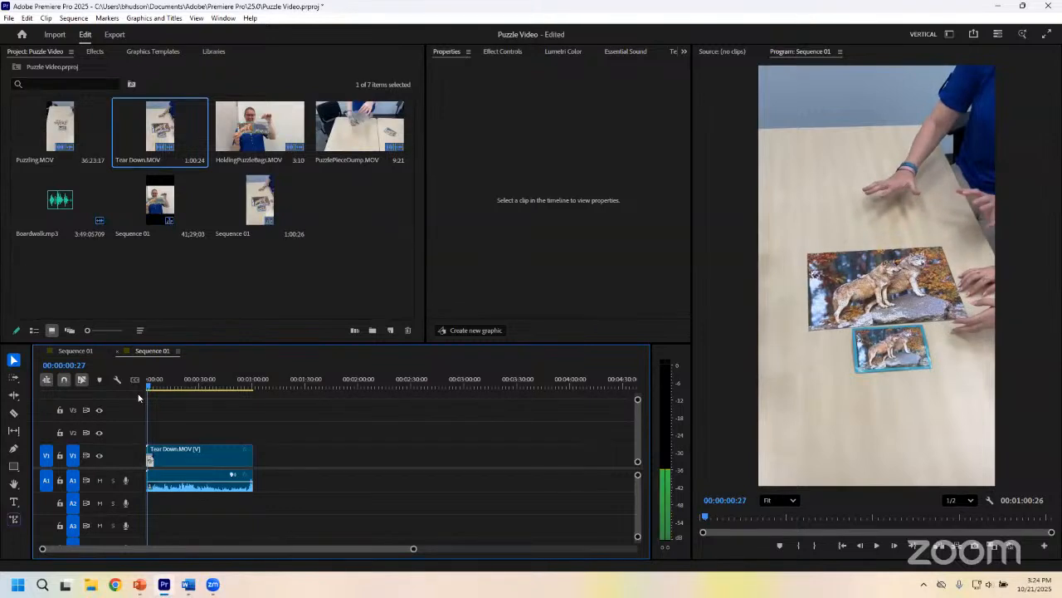
Step: Split the Tear Down clip at the playhead with the Razor tool, and go back to the Selection tool
{"action": "left_click_drag", "start_coordinate": [419, 548], "coordinate": [269, 557]}
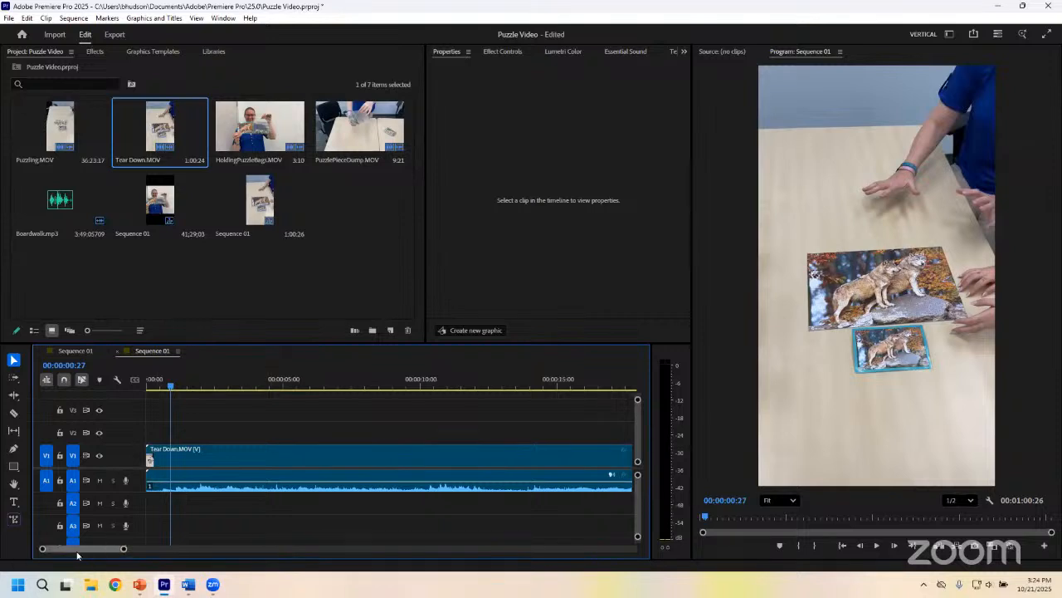
{"action": "left_click", "coordinate": [12, 413]}
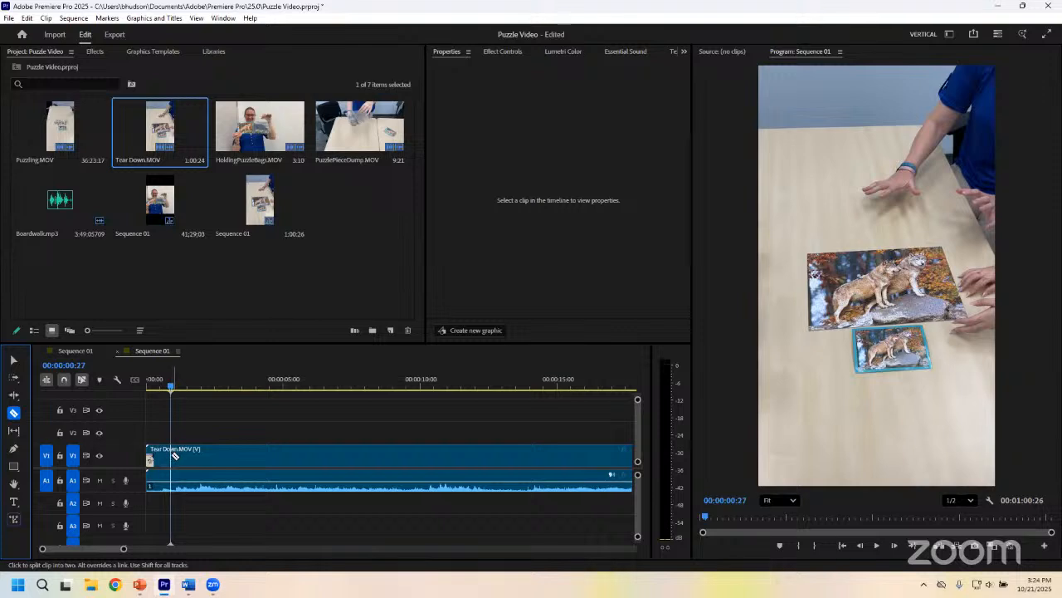
{"action": "left_click", "coordinate": [172, 456]}
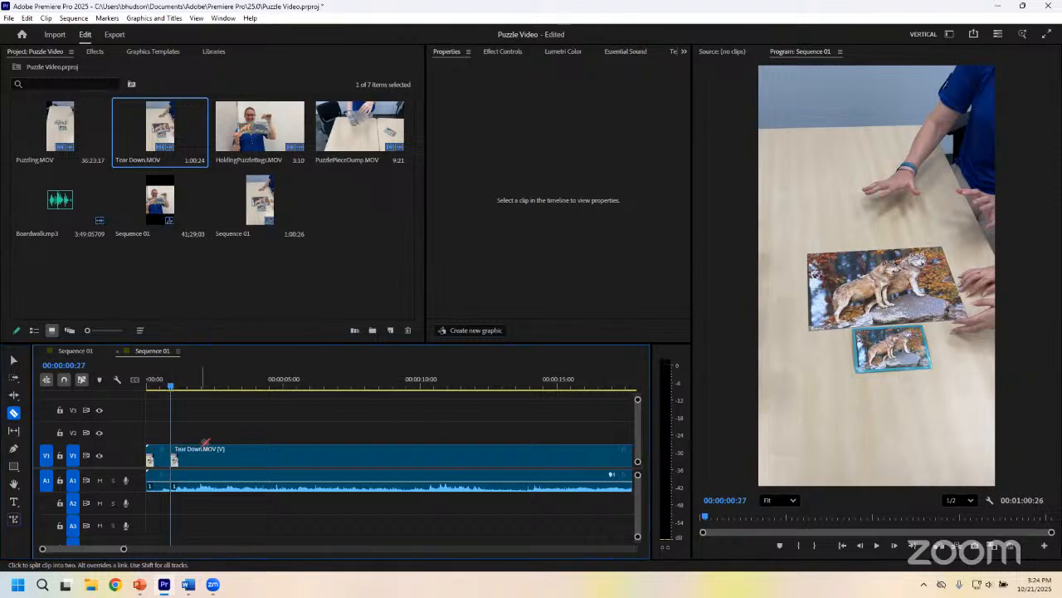
{"action": "left_click", "coordinate": [13, 362]}
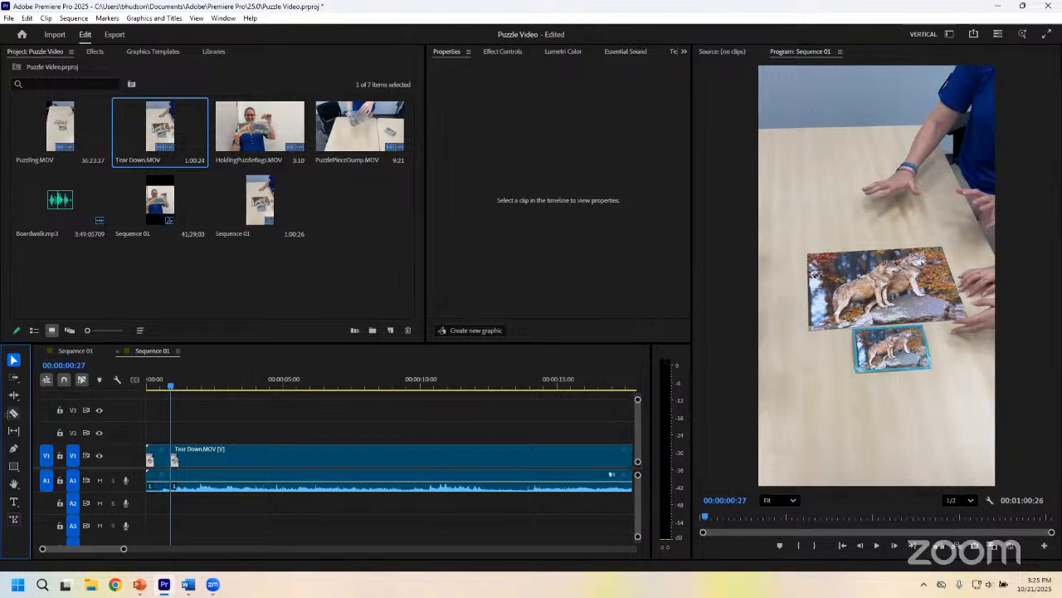
Step: Try three further Razor cuts in the longer Tear Down piece, at about 2, 4 and 6 seconds
{"action": "key", "text": "c"}
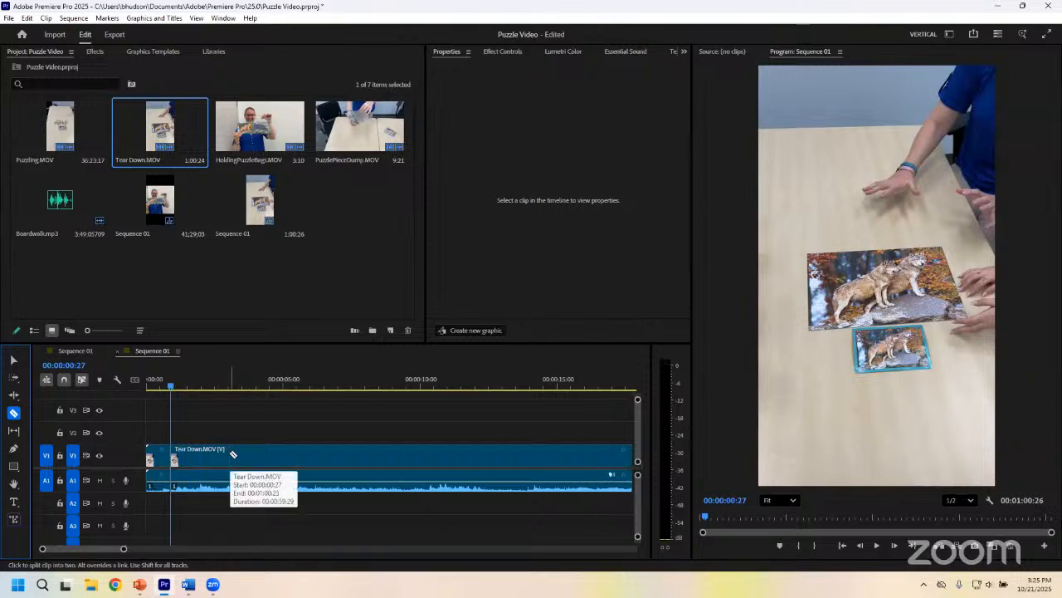
{"action": "key", "text": "v"}
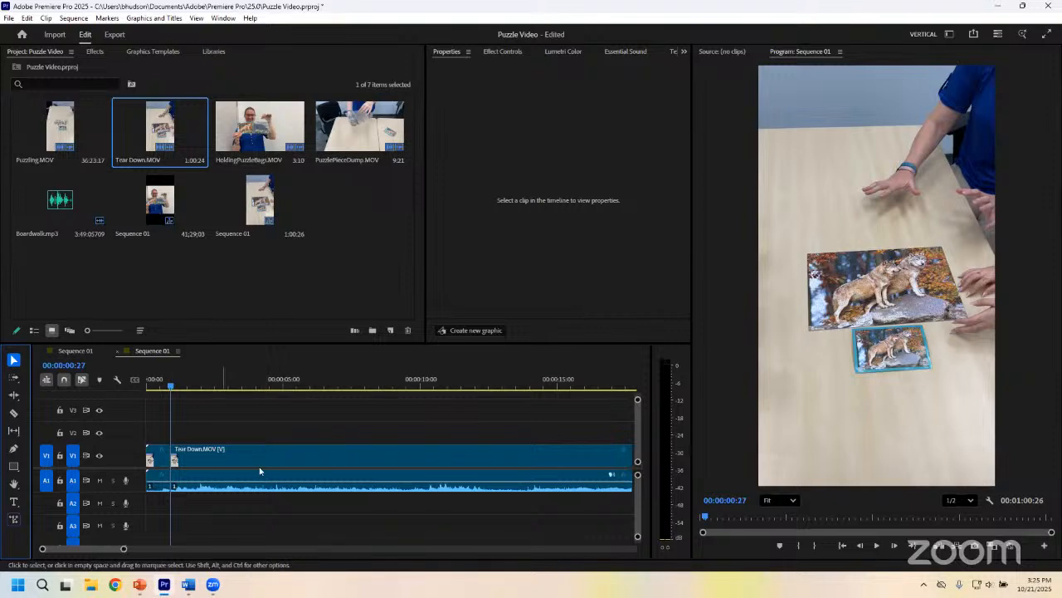
{"action": "key", "text": "c"}
{"action": "left_click", "coordinate": [265, 458]}
{"action": "left_click", "coordinate": [307, 458]}
{"action": "left_click", "coordinate": [206, 458]}
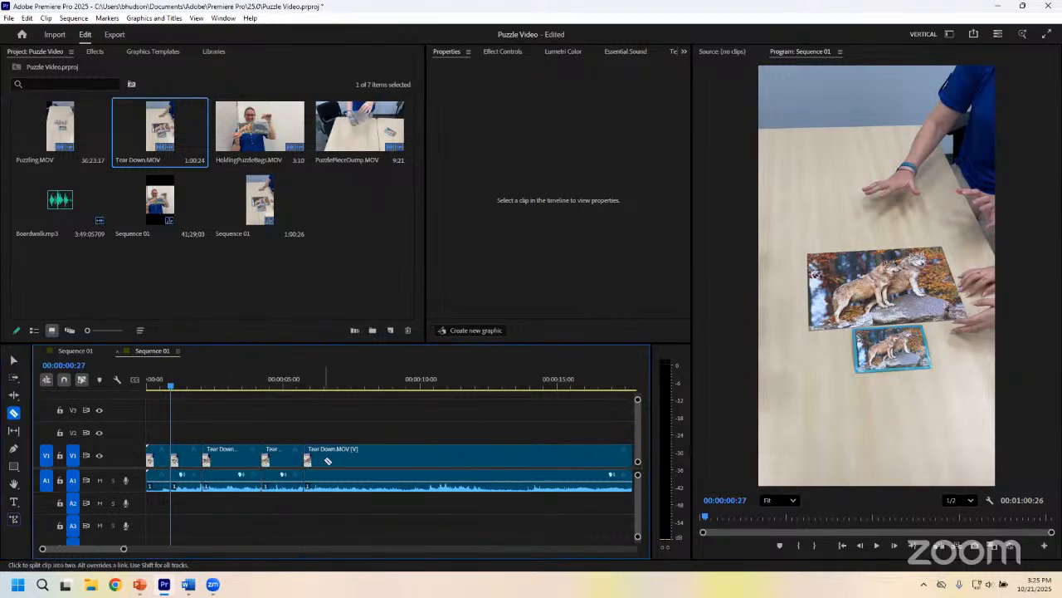
Step: Select the separate Tear Down pieces one after another with the Selection tool
{"action": "key", "text": "v"}
{"action": "left_click", "coordinate": [287, 462]}
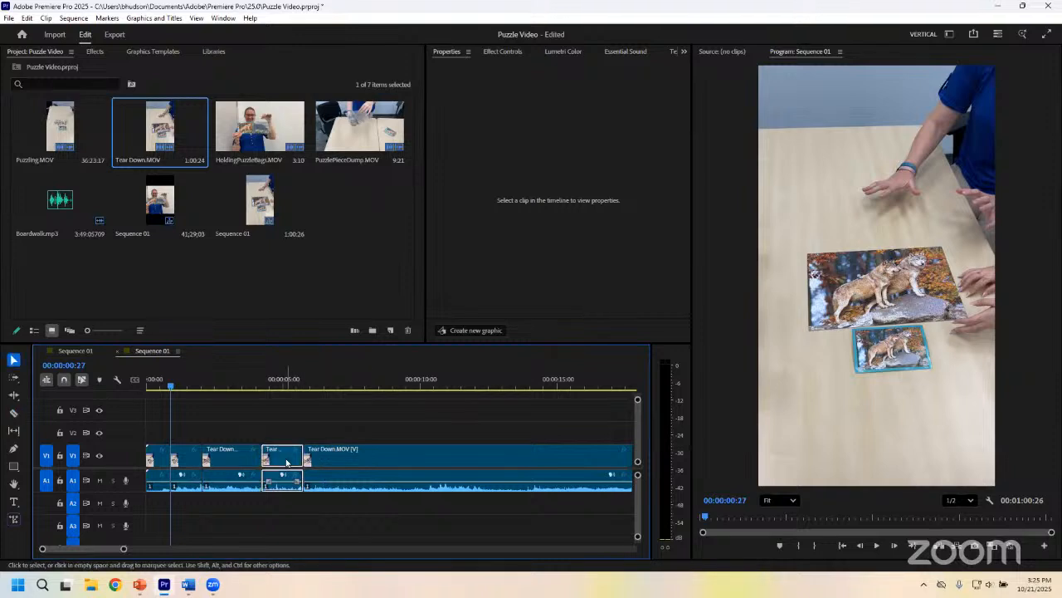
{"action": "left_click", "coordinate": [335, 462]}
{"action": "left_click", "coordinate": [236, 459]}
{"action": "left_click", "coordinate": [189, 459]}
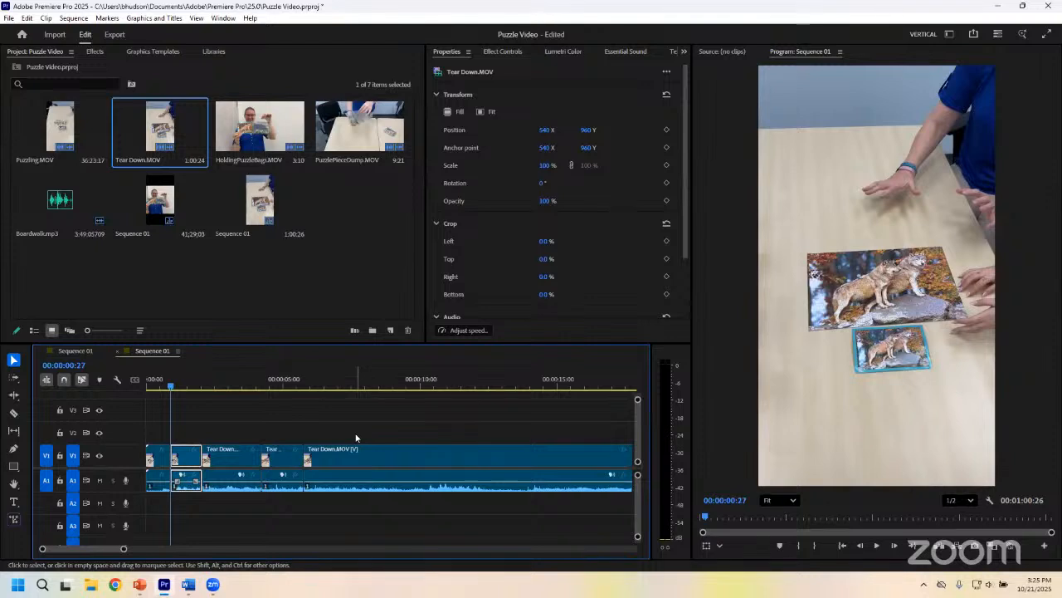
Step: Undo the three extra cuts, redo one of them, and undo it again
{"action": "key", "text": "ctrl+z"}
{"action": "key", "text": "ctrl+z"}
{"action": "key", "text": "ctrl+z"}
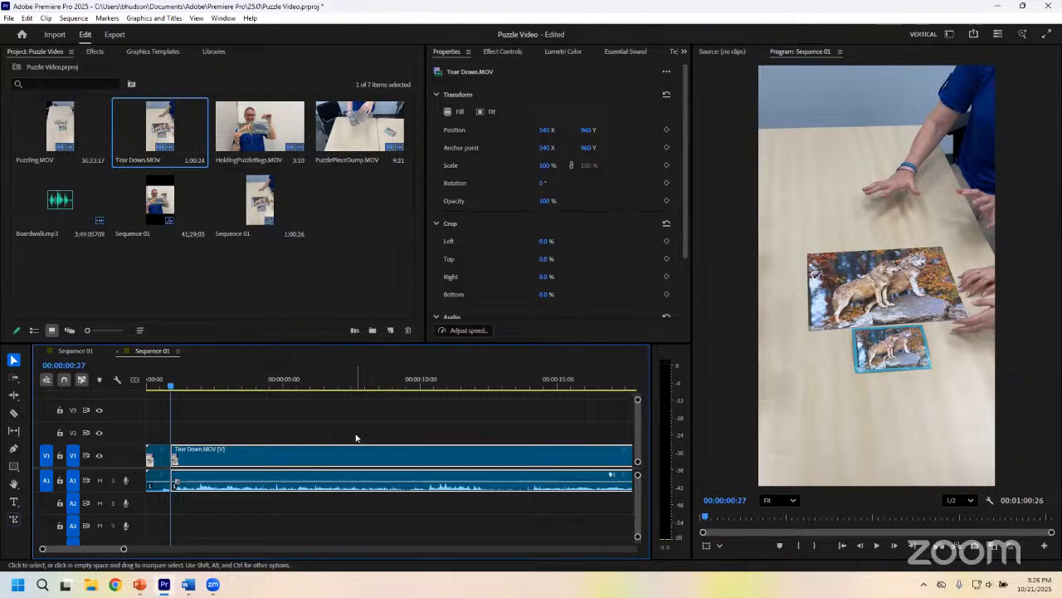
{"action": "key", "text": "ctrl+shift+z"}
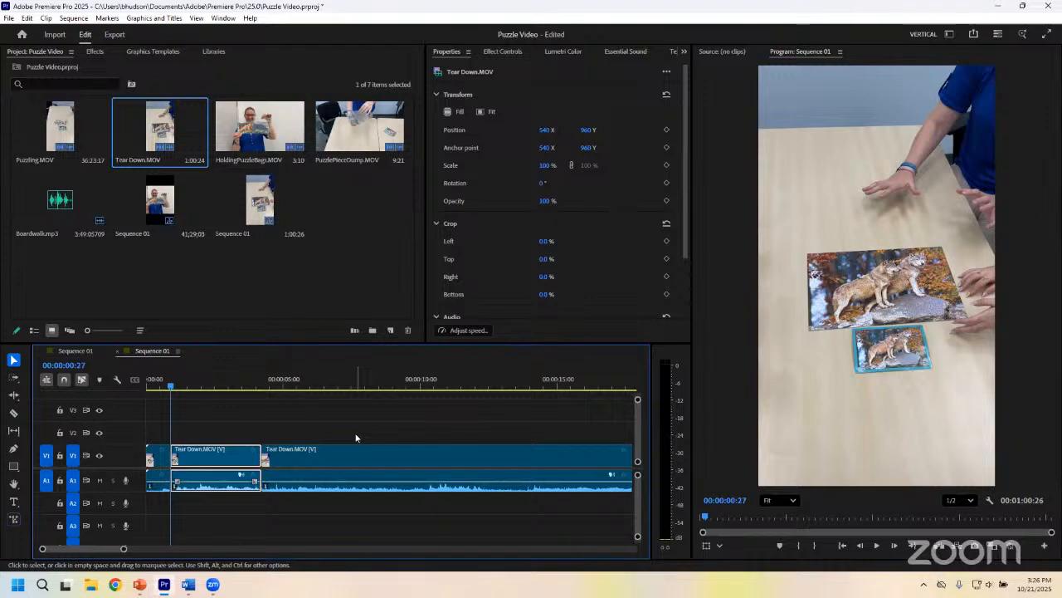
{"action": "key", "text": "ctrl+z"}
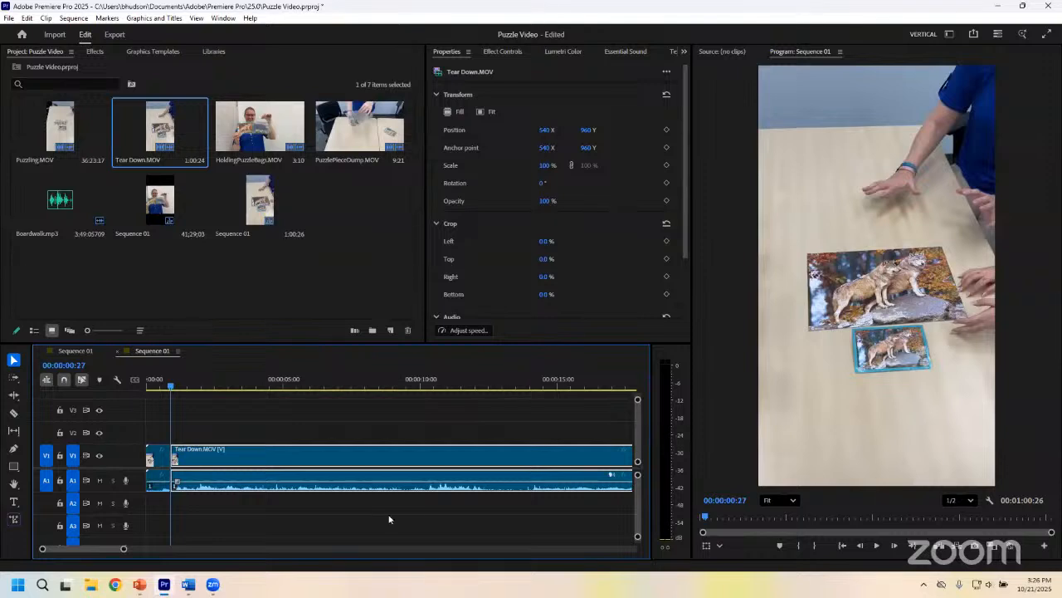
Step: Scrub across the sequence, play it from the beginning, and park the playhead at 00:00:00:16
{"action": "left_click", "coordinate": [159, 388]}
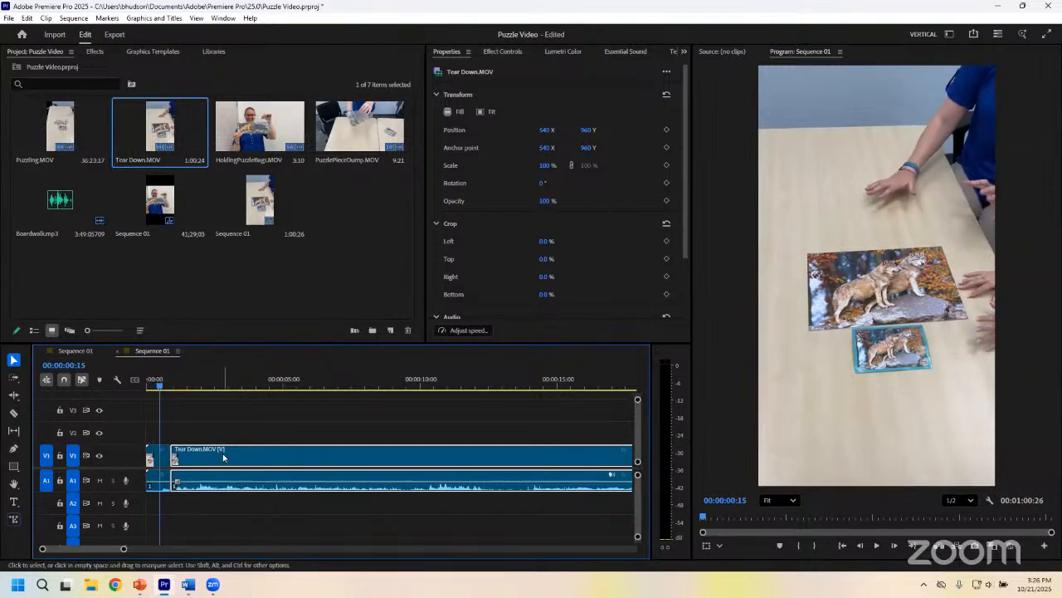
{"action": "left_click_drag", "start_coordinate": [159, 388], "coordinate": [574, 386]}
{"action": "key", "text": "Home"}
{"action": "key", "text": "space"}
{"action": "left_click_drag", "start_coordinate": [170, 419], "coordinate": [161, 419]}
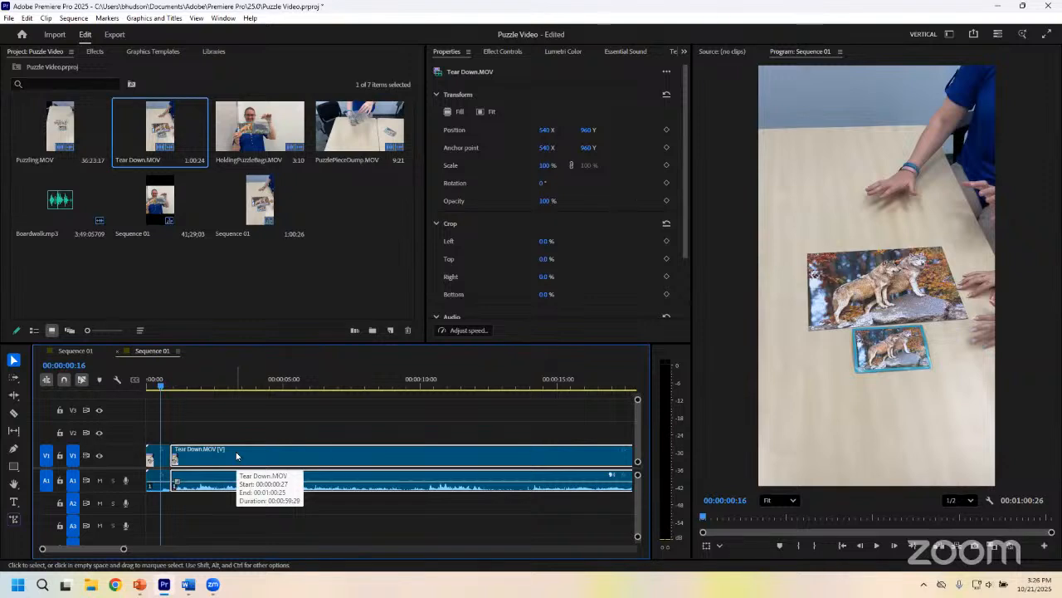
Step: Remove the longer Tear Down piece after the cut and undo the removal
{"action": "key", "text": "Delete"}
{"action": "key", "text": "ctrl+z"}
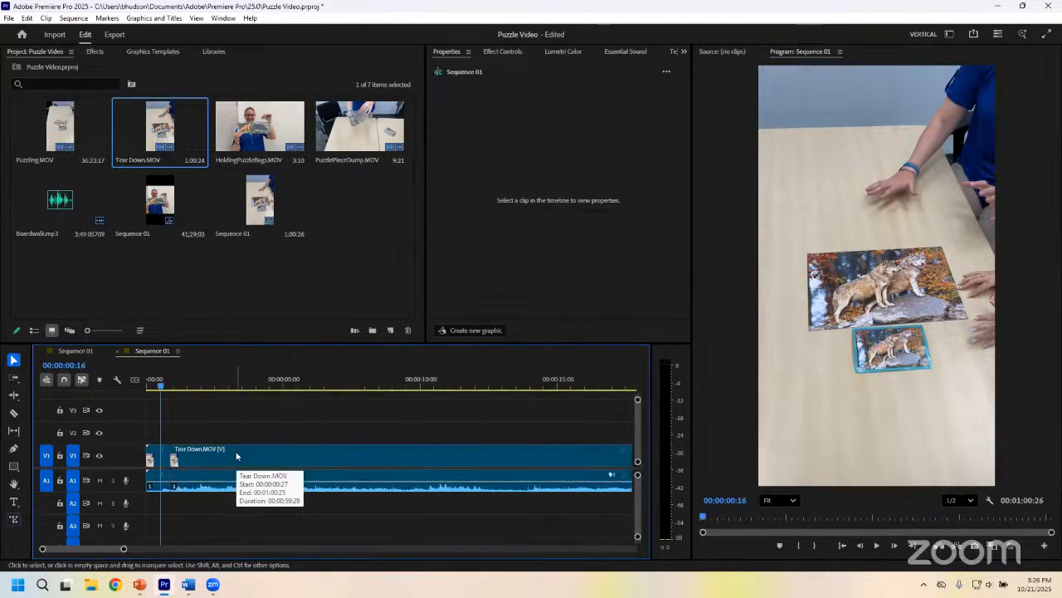
Step: Delete the long Tear Down piece after the 00:00:00:27 cut, leaving a gap instead of rippling
{"action": "left_click", "coordinate": [235, 455]}
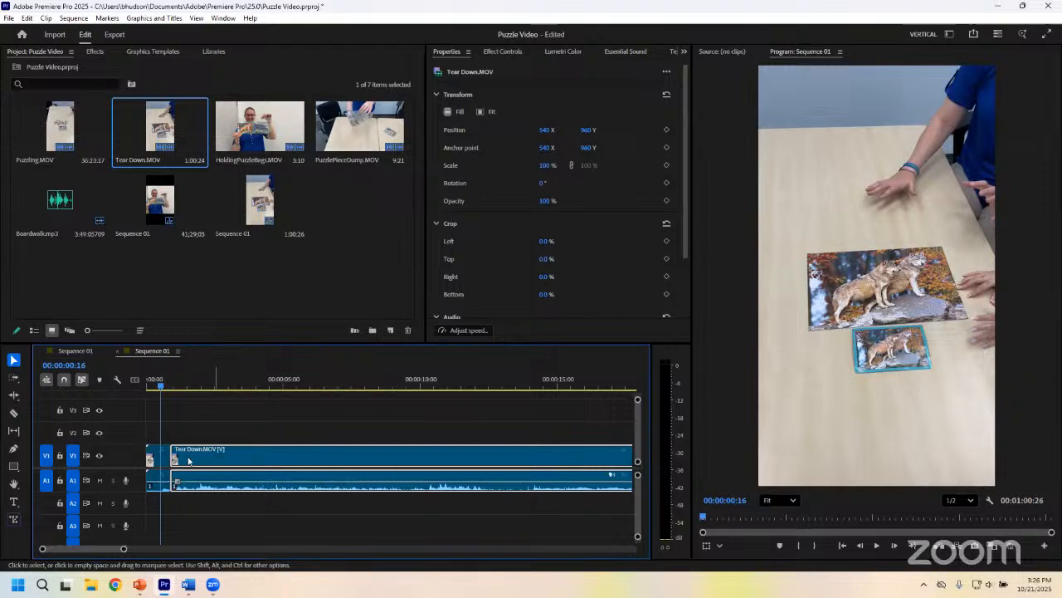
{"action": "right_click", "coordinate": [224, 462]}
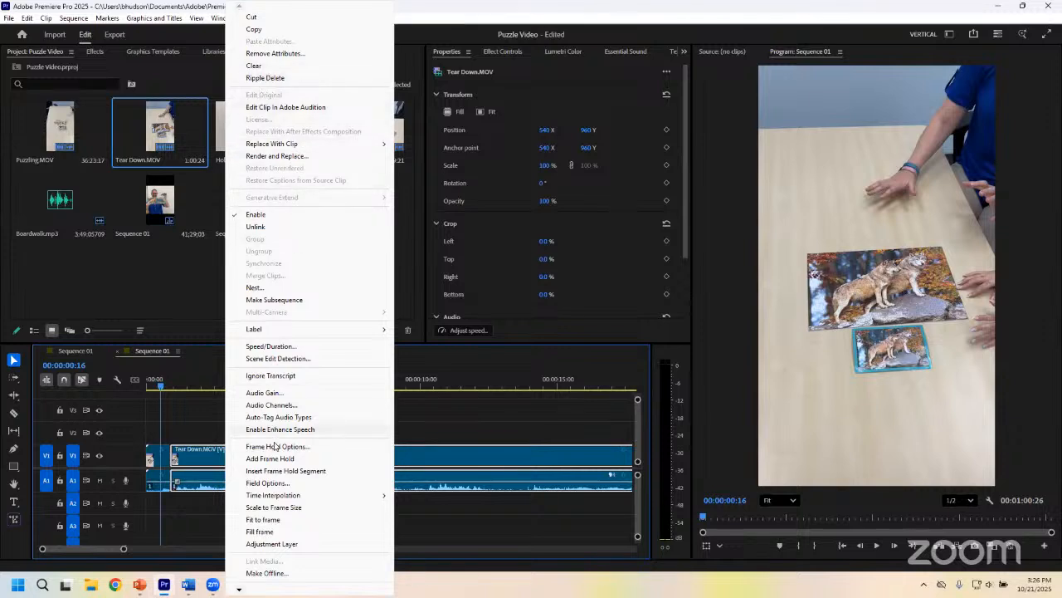
{"action": "mouse_move", "coordinate": [239, 590]}
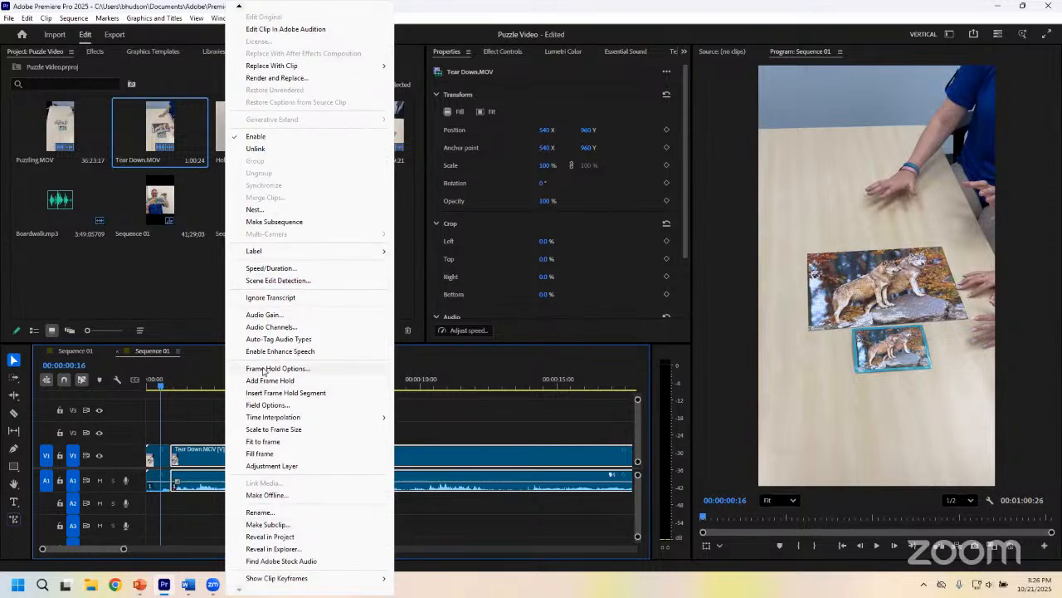
{"action": "key", "text": "Escape"}
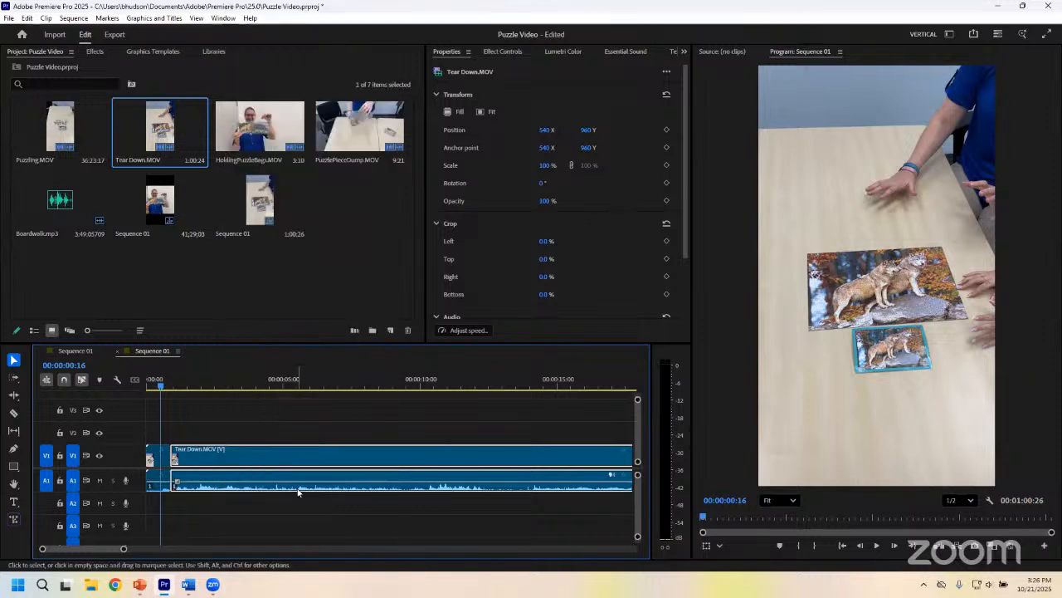
{"action": "key", "text": "Delete"}
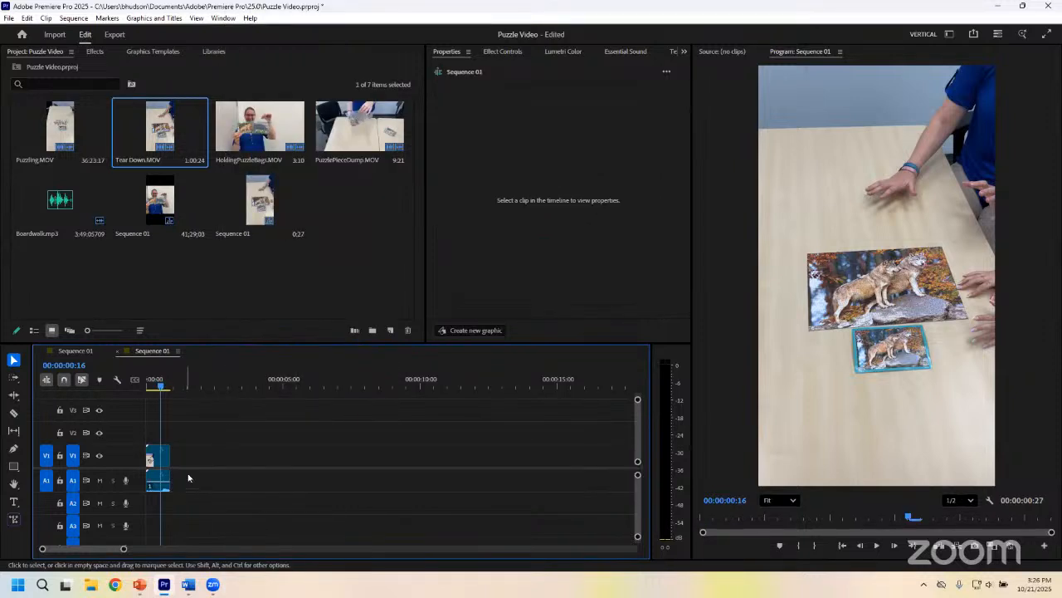
Step: Move the playhead to 00:00:00:10 and select the remaining short Tear Down clip to show its Transform properties
{"action": "left_click_drag", "start_coordinate": [155, 390], "coordinate": [158, 388]}
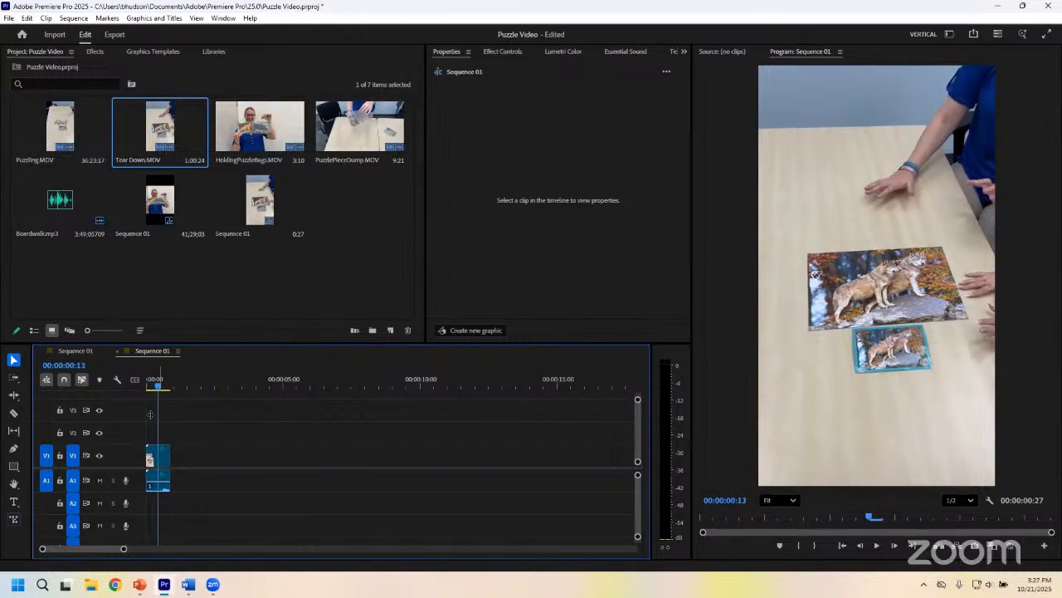
{"action": "left_click", "coordinate": [156, 461]}
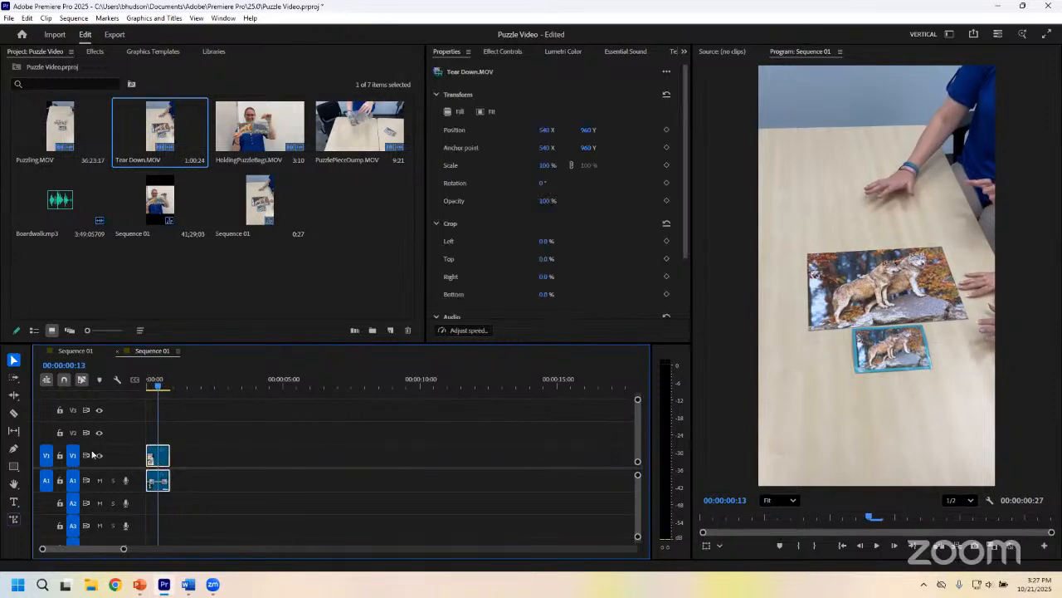
{"action": "left_click_drag", "start_coordinate": [154, 388], "coordinate": [155, 388]}
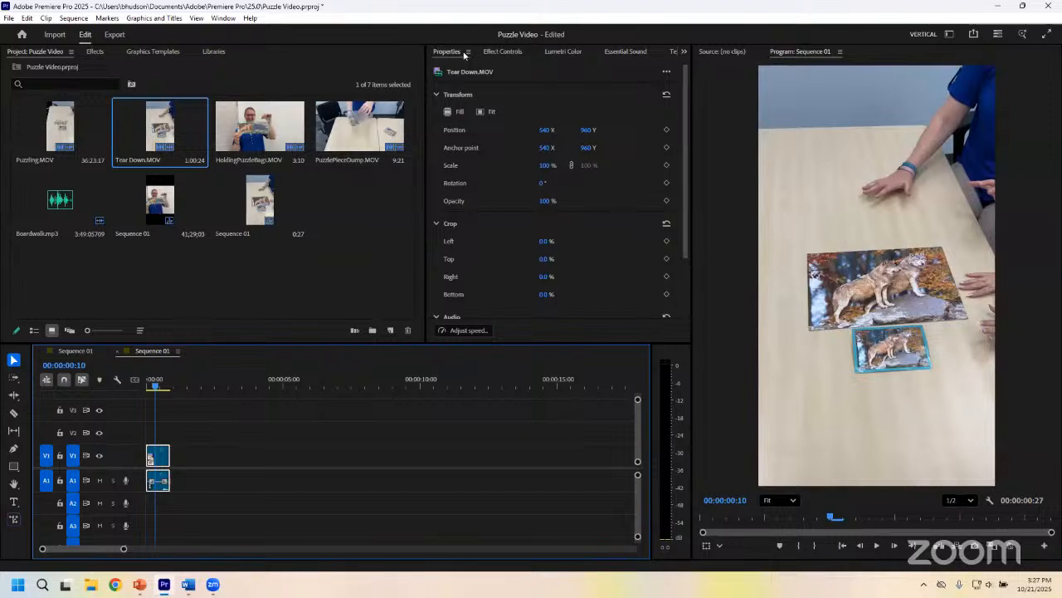
{"action": "left_click", "coordinate": [200, 440]}
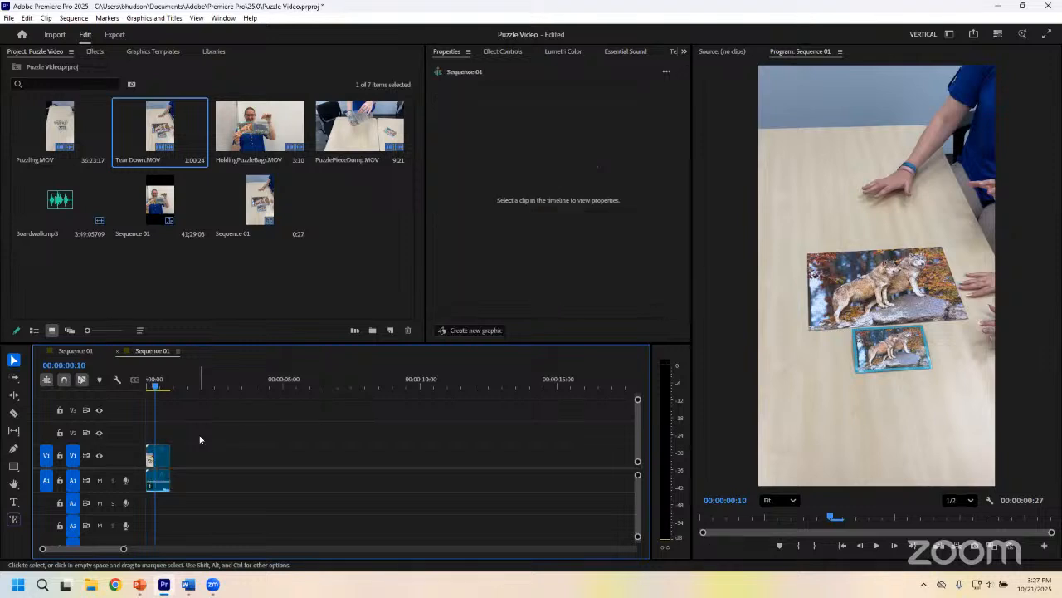
{"action": "left_click", "coordinate": [158, 462]}
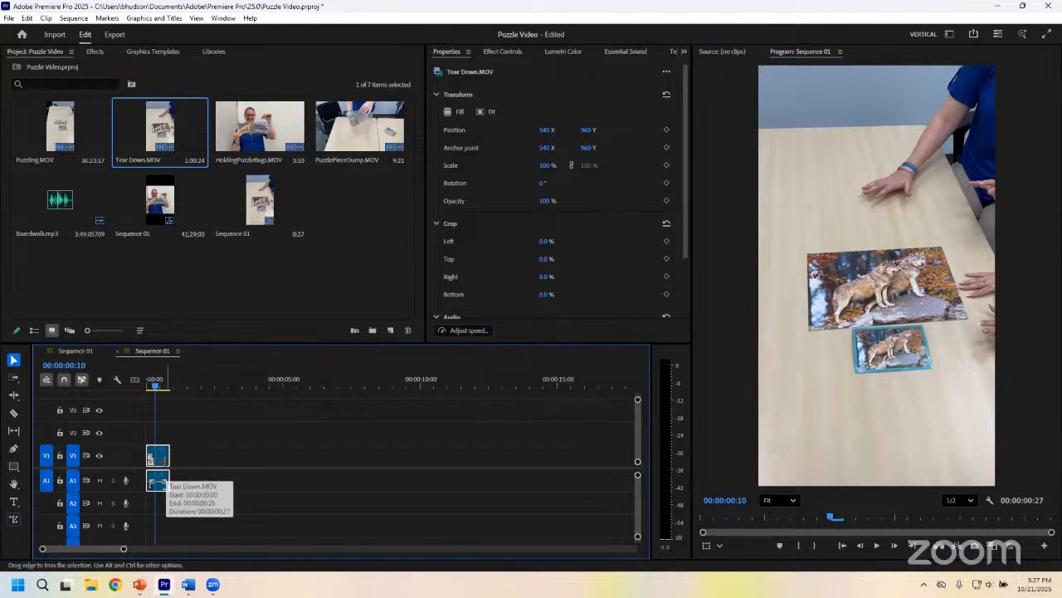
{"action": "left_click", "coordinate": [436, 95]}
{"action": "left_click", "coordinate": [436, 94]}
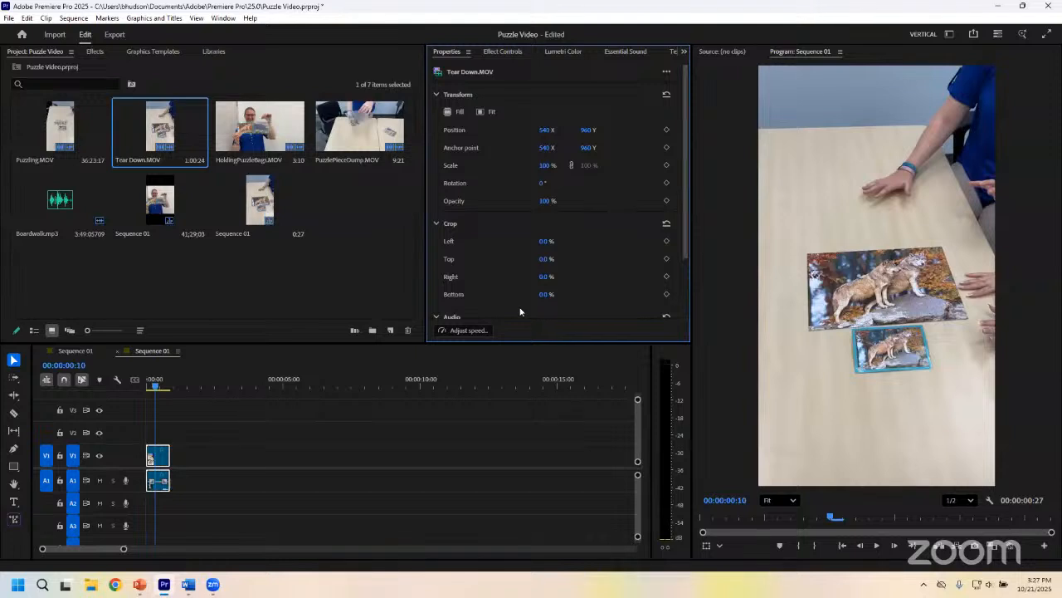
Step: Set the horizontal position of the short Tear Down clip to 488
{"action": "left_click", "coordinate": [547, 130]}
{"action": "left_click", "coordinate": [527, 130]}
{"action": "left_click", "coordinate": [547, 130]}
{"action": "type", "text": "488"}
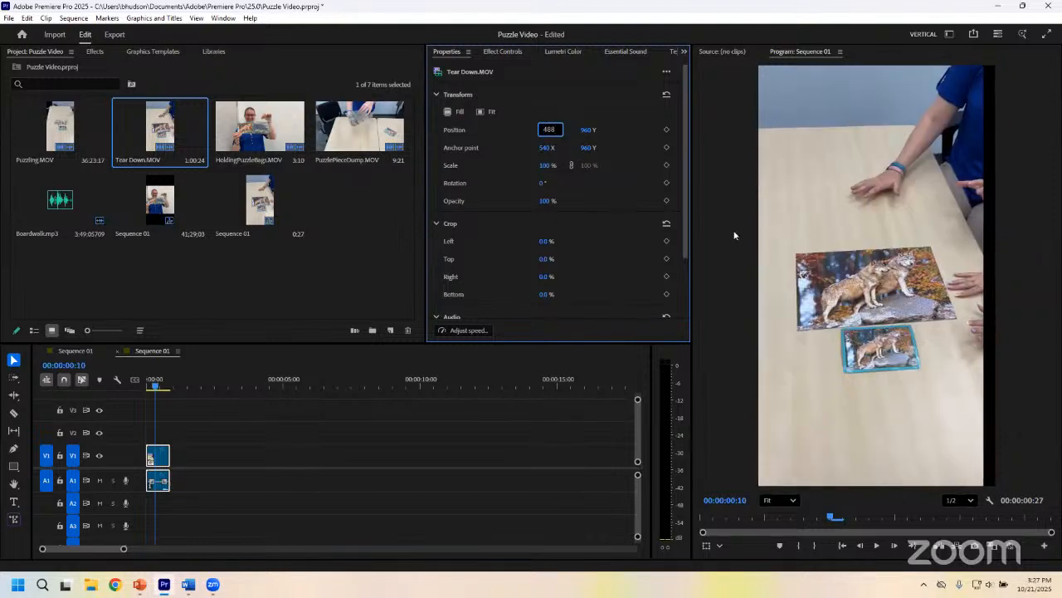
Step: Set the vertical position of the short Tear Down clip to 517
{"action": "left_click", "coordinate": [590, 129]}
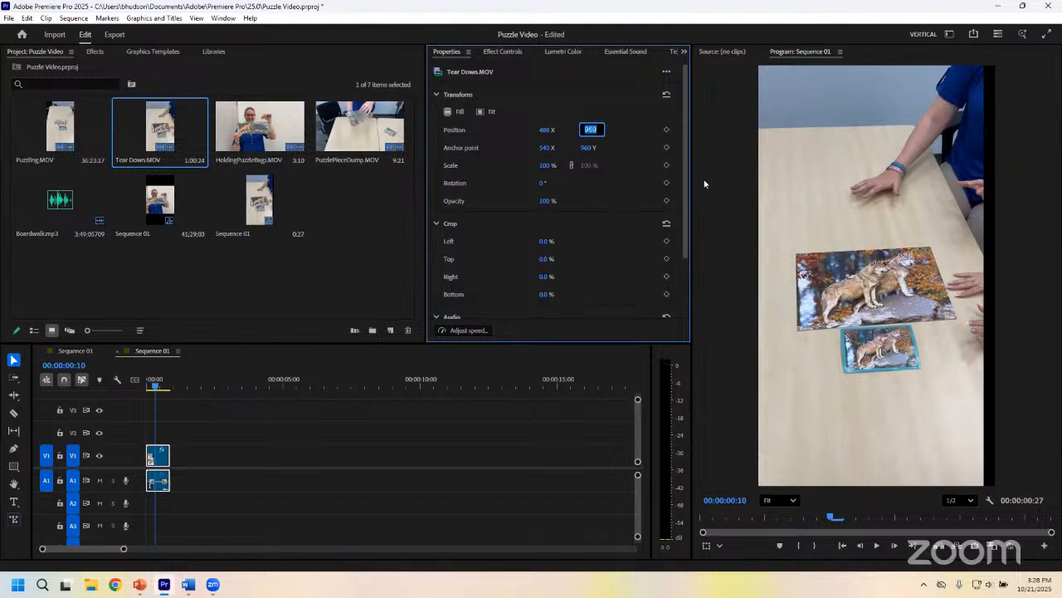
{"action": "type", "text": "517"}
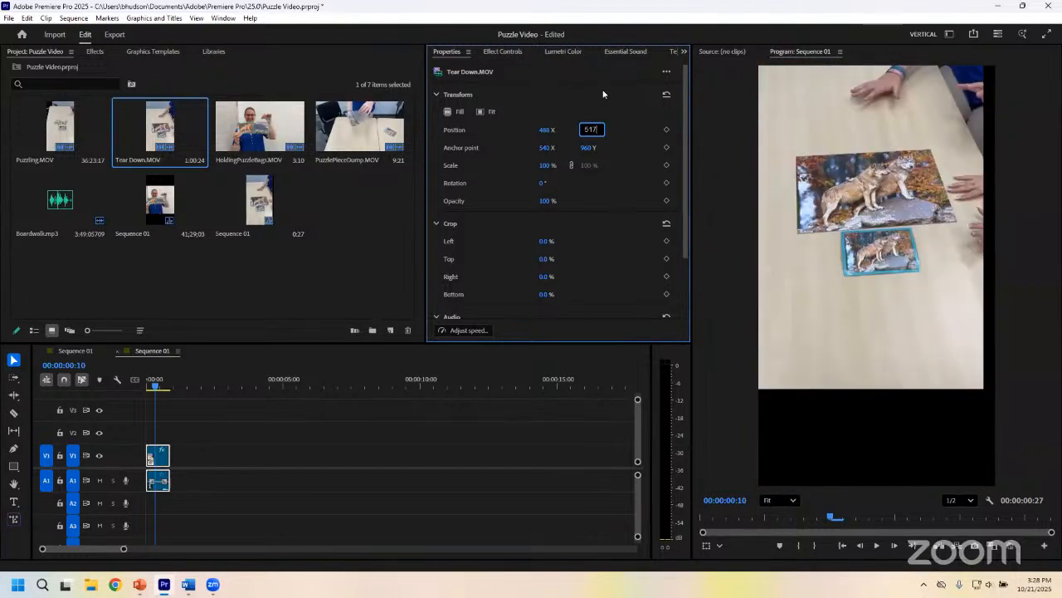
{"action": "key", "text": "Return"}
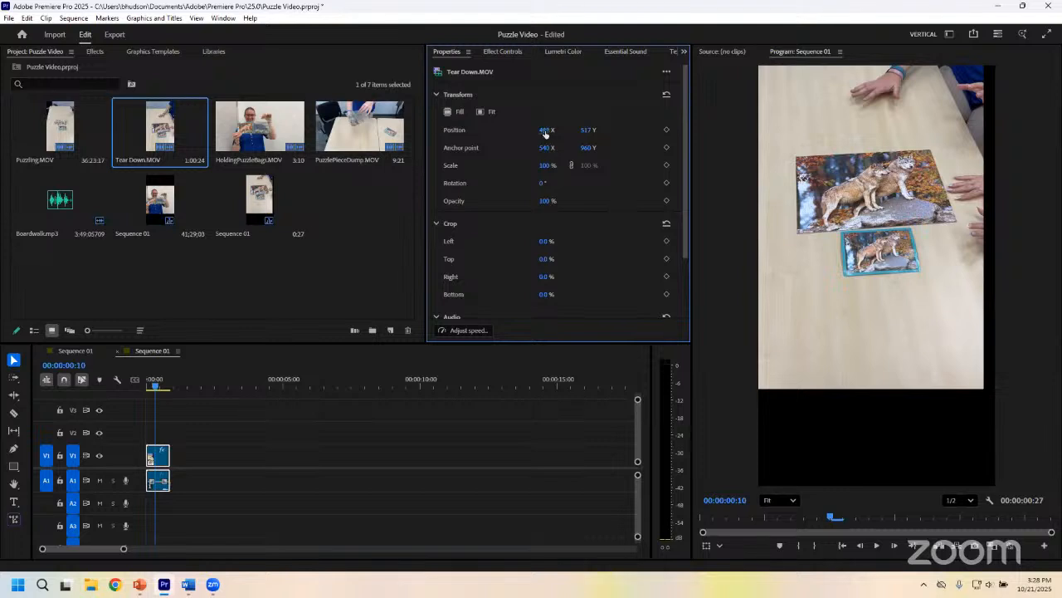
Step: Try shifting the Tear Down clip by scrubbing its horizontal and vertical position values to about 417 and 522
{"action": "left_click_drag", "start_coordinate": [546, 134], "coordinate": [573, 157]}
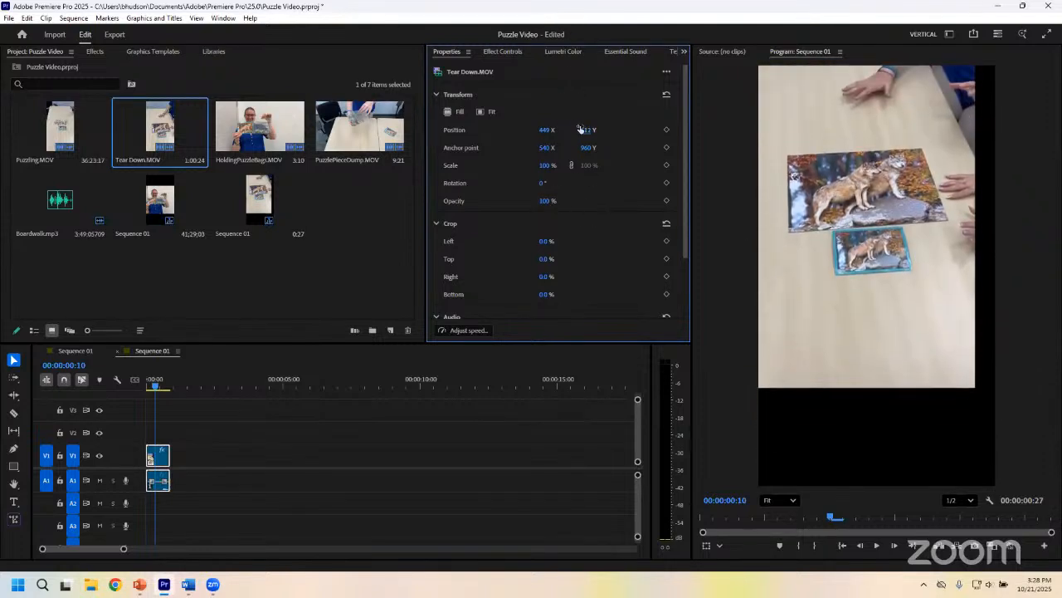
{"action": "mouse_move", "coordinate": [583, 80]}
{"action": "left_mouse_down"}
{"action": "mouse_move", "coordinate": [575, 144]}
{"action": "mouse_move", "coordinate": [579, 96]}
{"action": "left_mouse_up"}
{"action": "left_click_drag", "start_coordinate": [545, 133], "coordinate": [608, 173]}
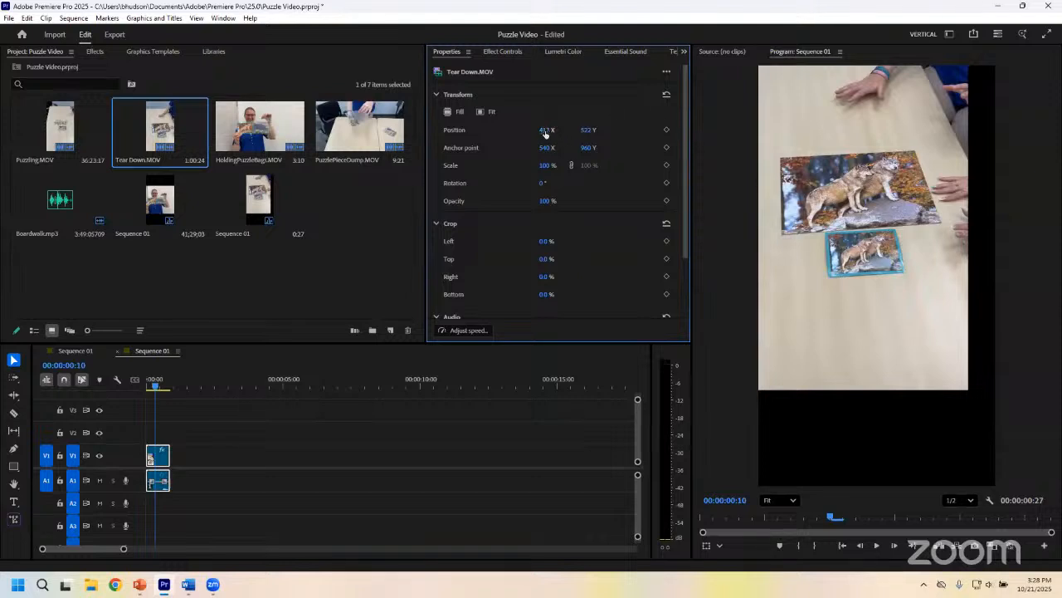
Step: Try repositioning the Tear Down image freehand in the program preview to about 487.7 X and 762 Y
{"action": "left_click", "coordinate": [909, 170]}
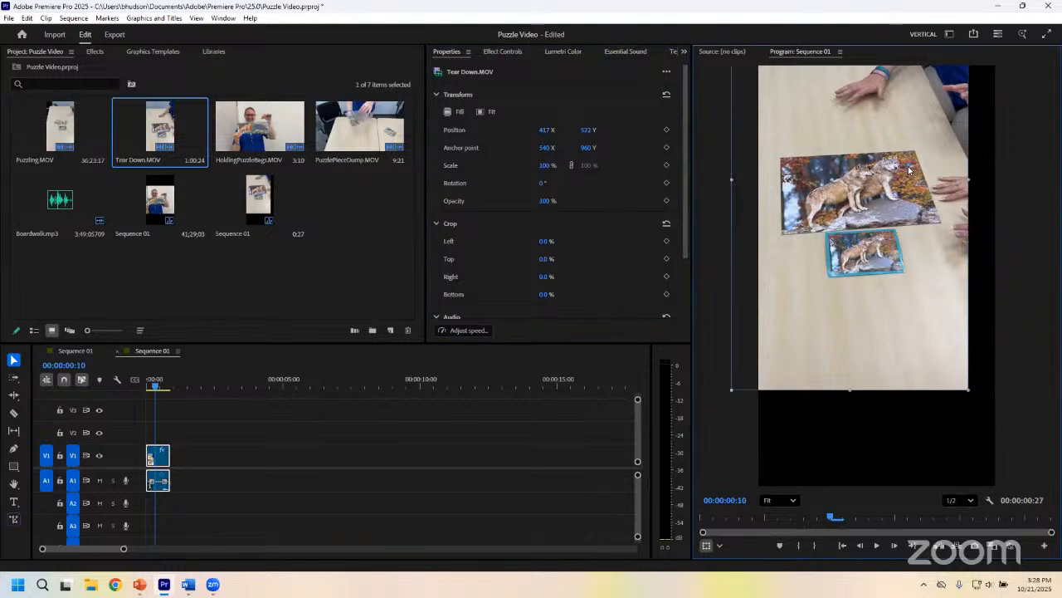
{"action": "left_click_drag", "start_coordinate": [897, 229], "coordinate": [914, 295]}
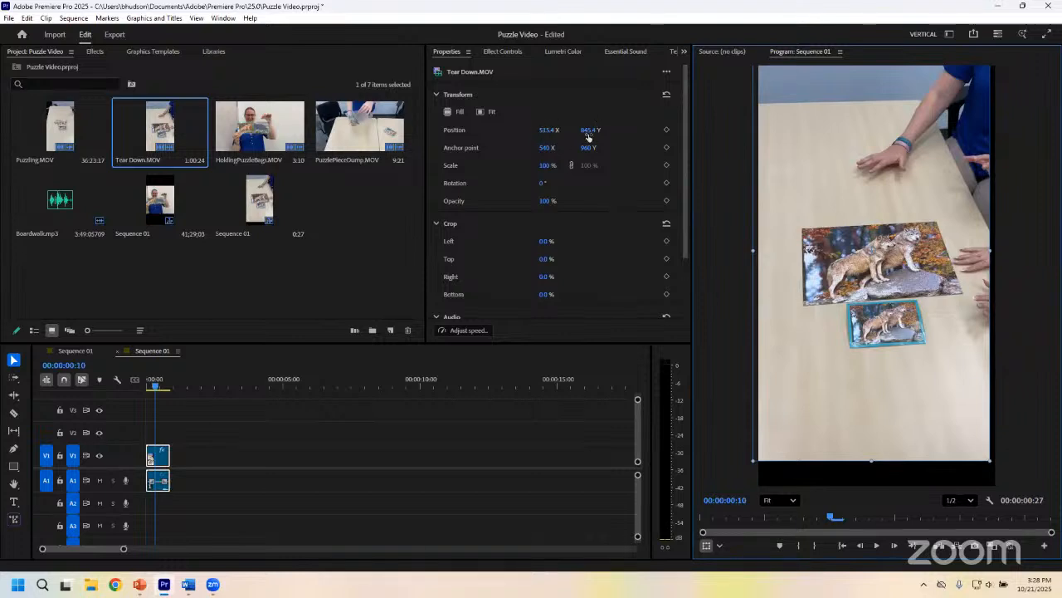
{"action": "mouse_move", "coordinate": [874, 332]}
{"action": "left_mouse_down"}
{"action": "mouse_move", "coordinate": [867, 302]}
{"action": "mouse_move", "coordinate": [859, 320]}
{"action": "mouse_move", "coordinate": [855, 307]}
{"action": "mouse_move", "coordinate": [872, 317]}
{"action": "left_mouse_up"}
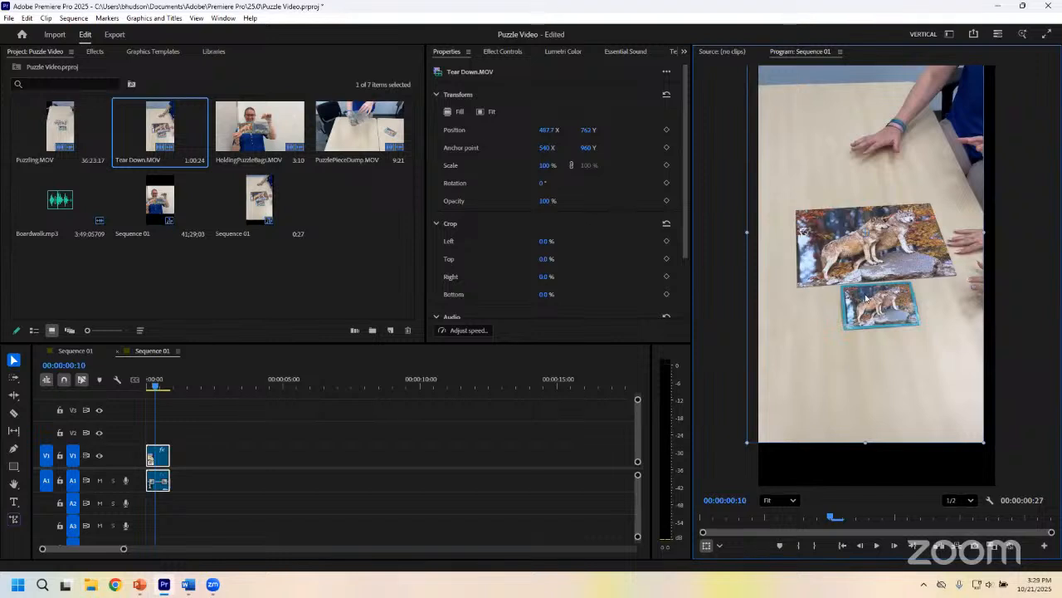
Step: Set the scale of the Tear Down clip to 211%
{"action": "mouse_move", "coordinate": [546, 169]}
{"action": "left_mouse_down"}
{"action": "mouse_move", "coordinate": [544, 186]}
{"action": "mouse_move", "coordinate": [547, 121]}
{"action": "mouse_move", "coordinate": [550, 191]}
{"action": "mouse_move", "coordinate": [548, 166]}
{"action": "mouse_move", "coordinate": [548, 181]}
{"action": "left_mouse_up"}
{"action": "left_click", "coordinate": [548, 165]}
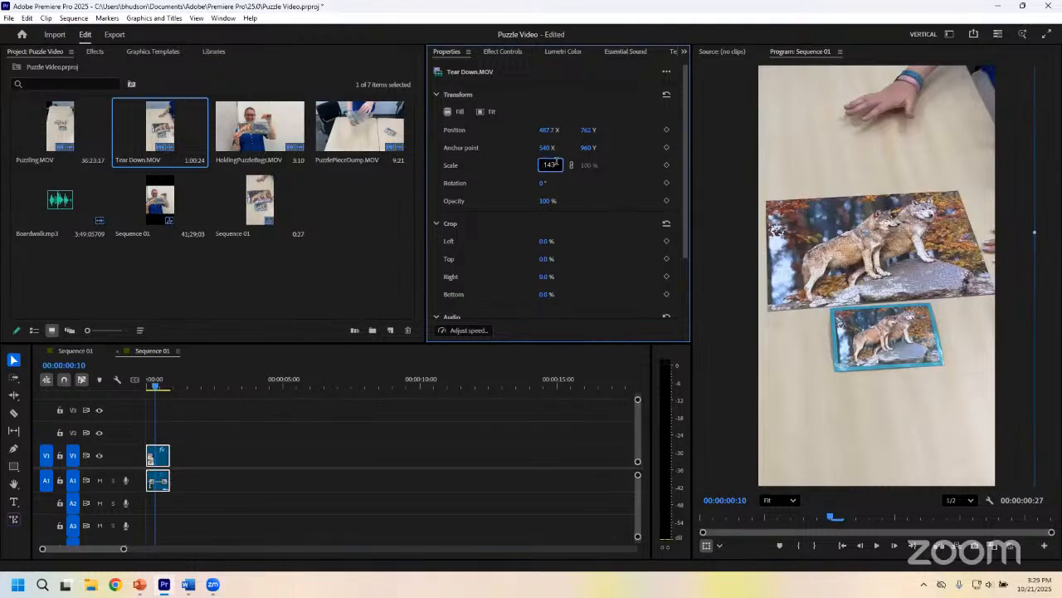
{"action": "key", "text": "BackSpace"}
{"action": "key", "text": "BackSpace"}
{"action": "key", "text": "BackSpace"}
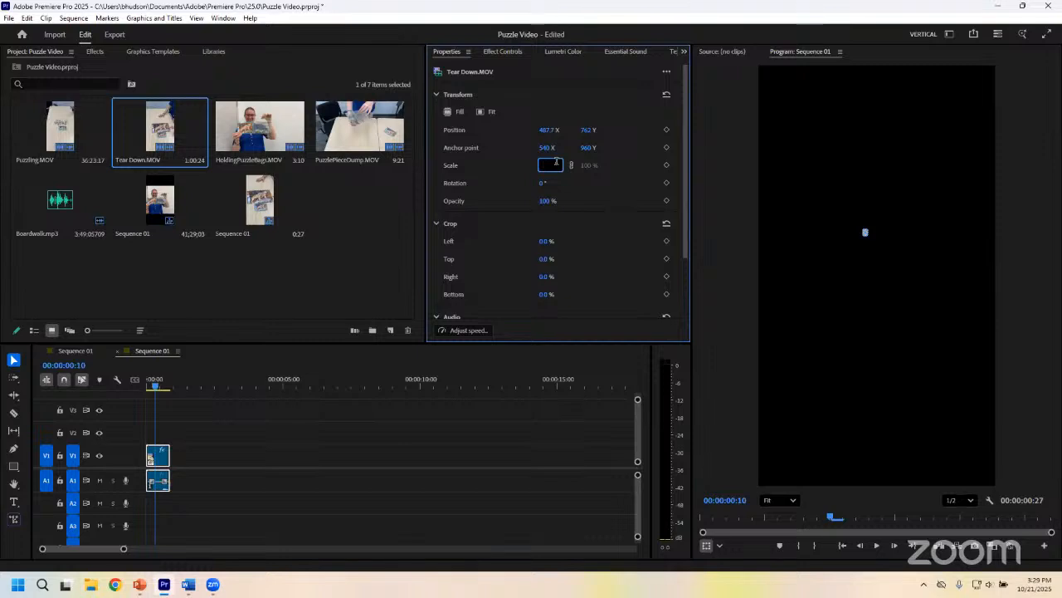
{"action": "type", "text": "211"}
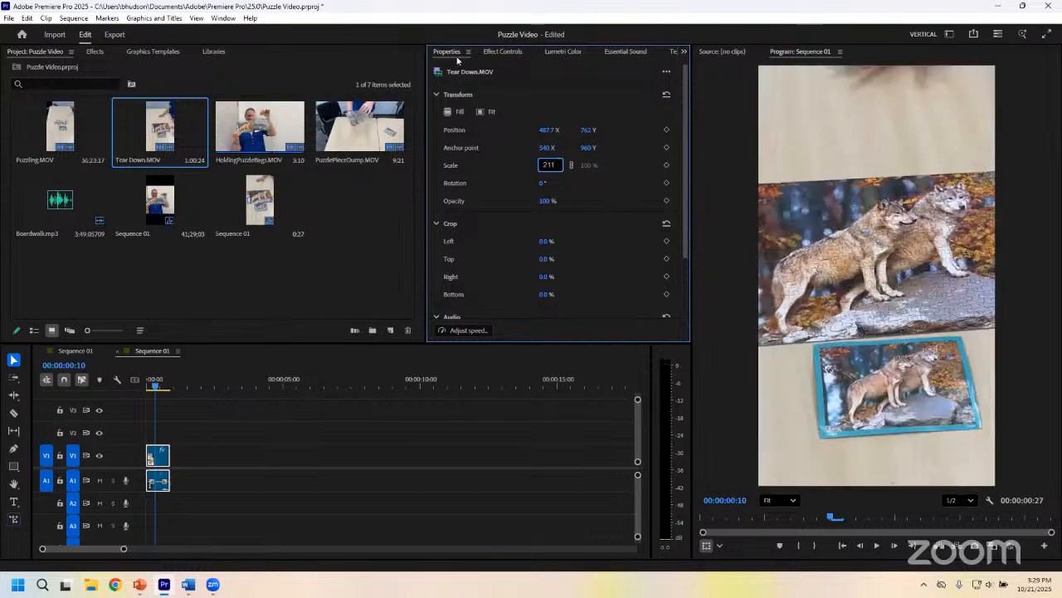
Step: Set the position of the enlarged Tear Down clip to 488 horizontally and 517 vertically
{"action": "left_click", "coordinate": [547, 130]}
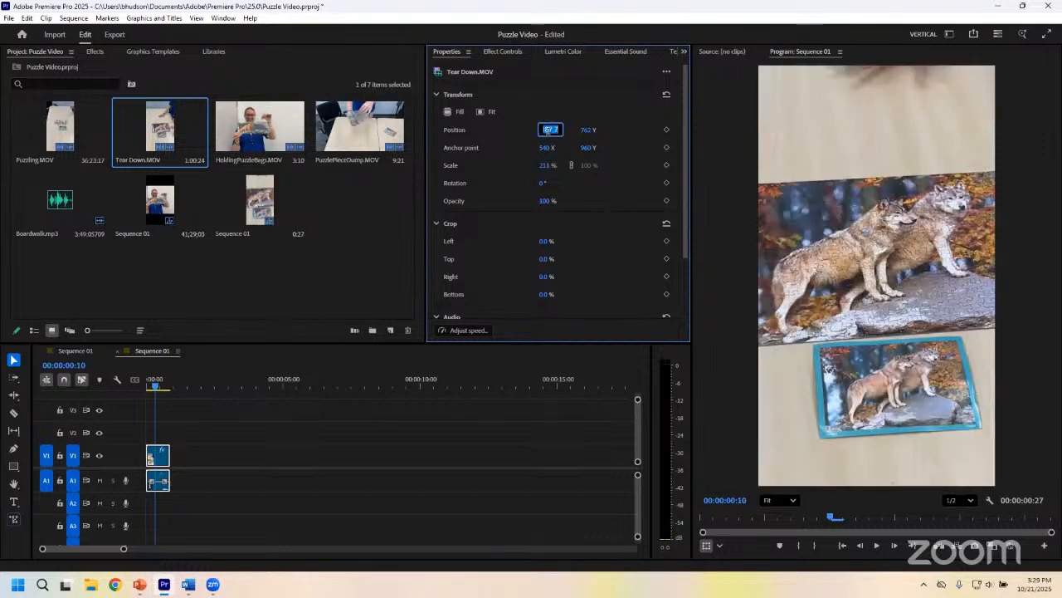
{"action": "type", "text": "488"}
{"action": "left_click", "coordinate": [586, 128]}
{"action": "type", "text": "517"}
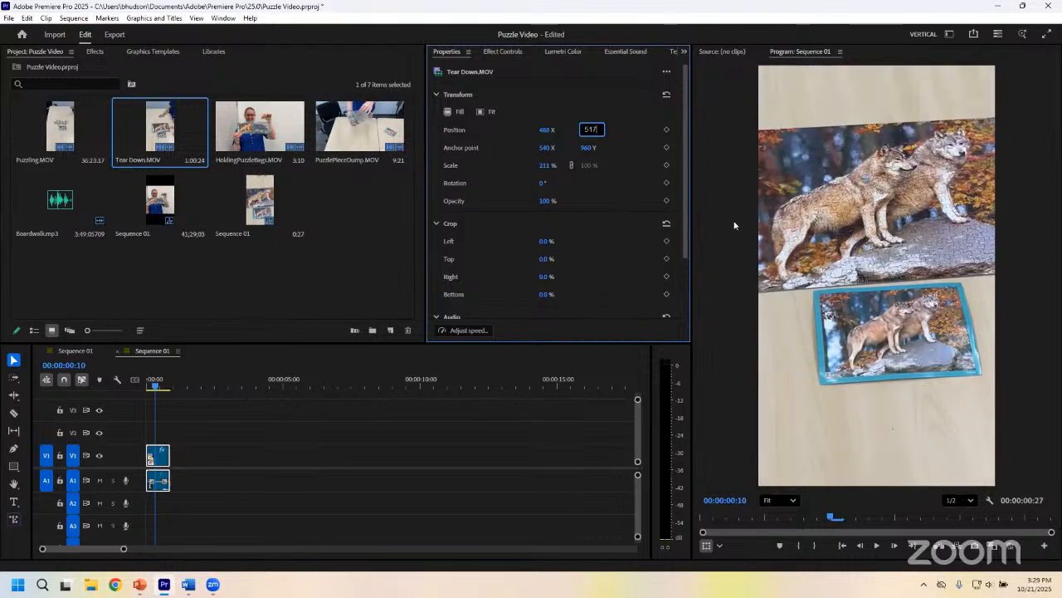
{"action": "left_click", "coordinate": [873, 313]}
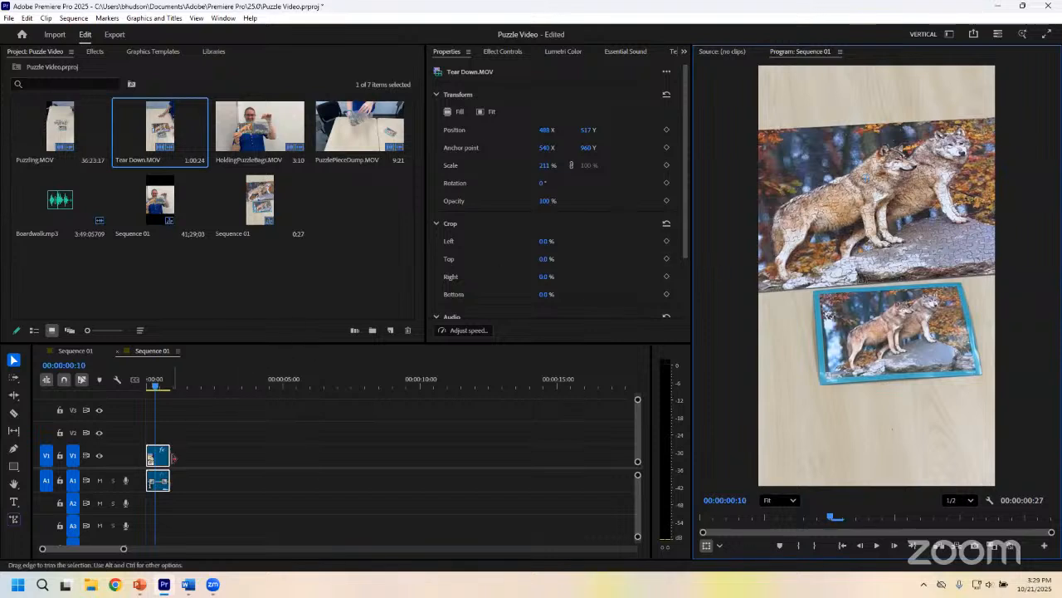
Step: Play the short Tear Down clip from its beginning to check the enlarged framing
{"action": "left_click", "coordinate": [146, 385]}
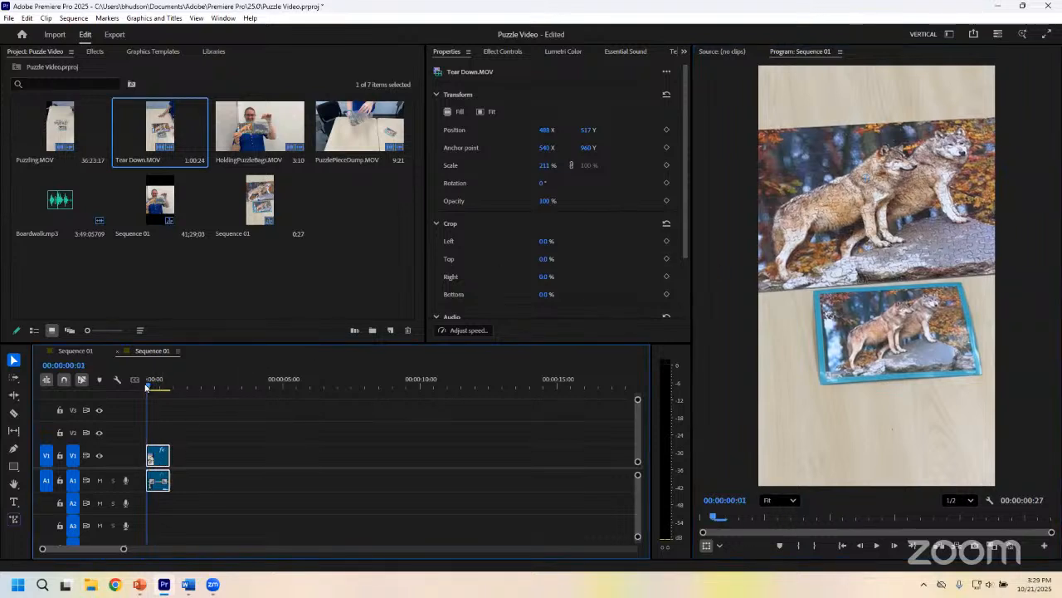
{"action": "key", "text": "space"}
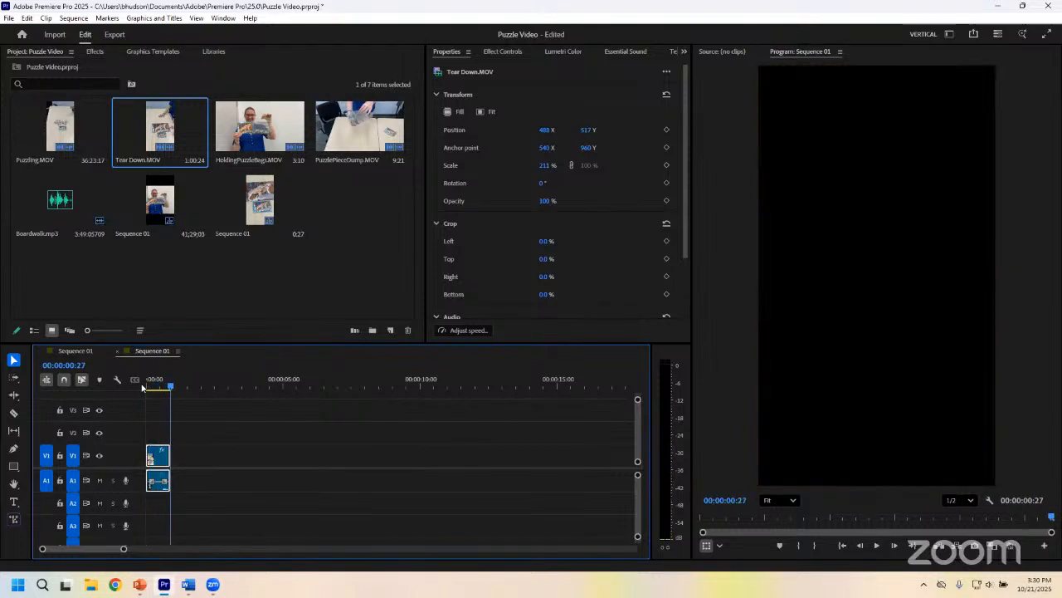
{"action": "left_click", "coordinate": [143, 387]}
{"action": "key", "text": "space"}
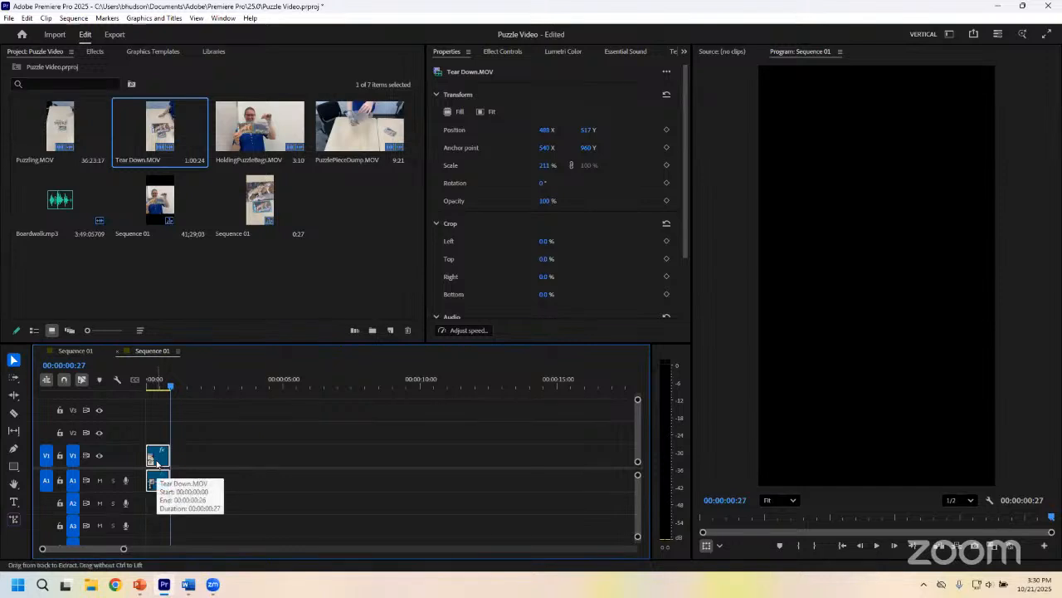
Step: Paste a copy of the short Tear Down clip at 00:00:00:27, directly after the original, and play the sequence from the start
{"action": "key", "text": "ctrl+v"}
{"action": "key", "text": "Home"}
{"action": "key", "text": "space"}
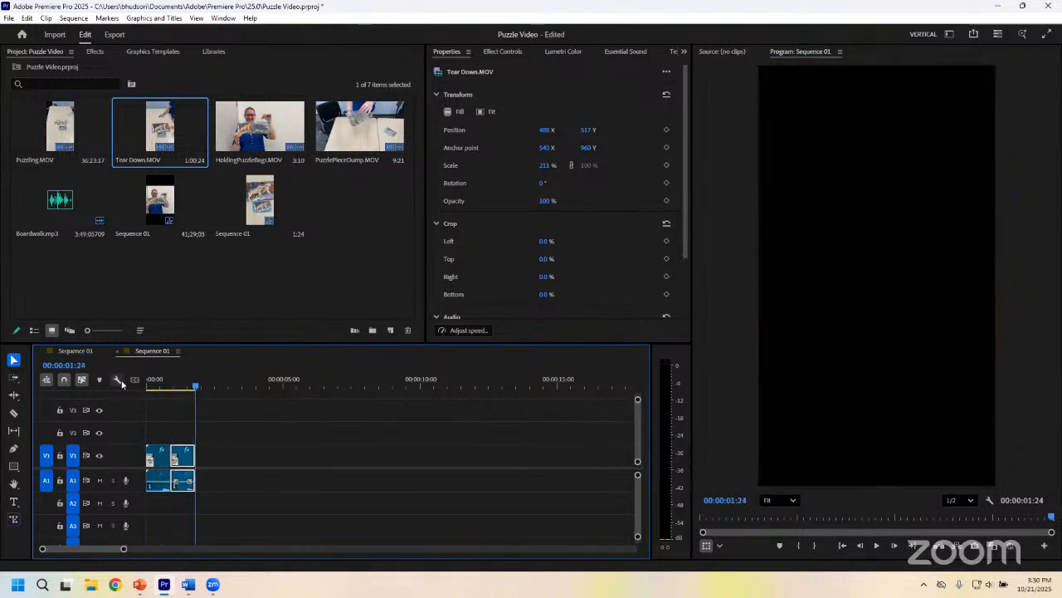
Step: Play back the two adjoining Tear Down clips from the start and from within each clip to examine the join
{"action": "left_click_drag", "start_coordinate": [157, 385], "coordinate": [112, 385]}
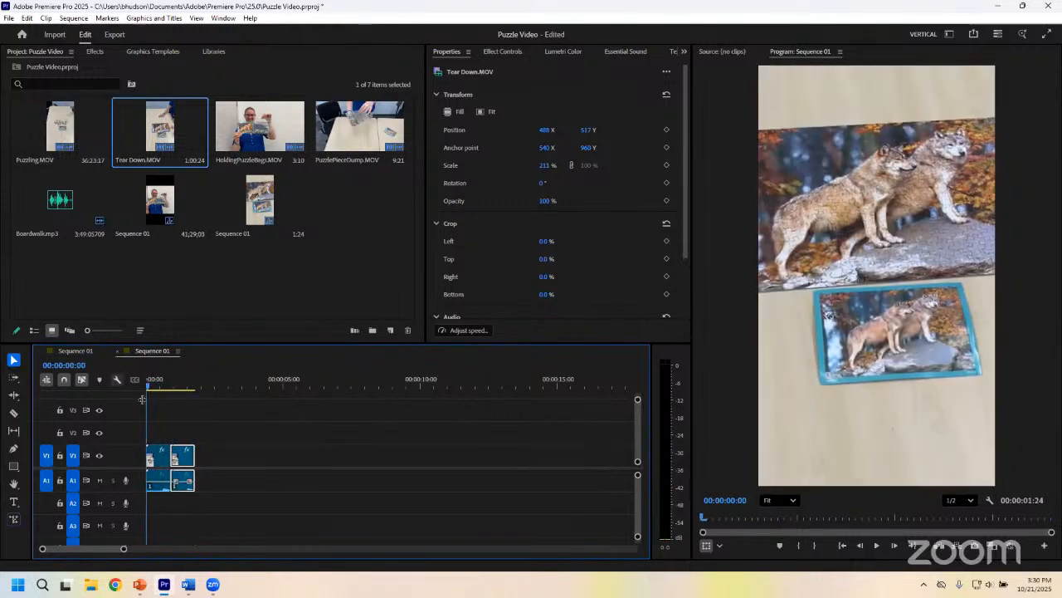
{"action": "key", "text": "space"}
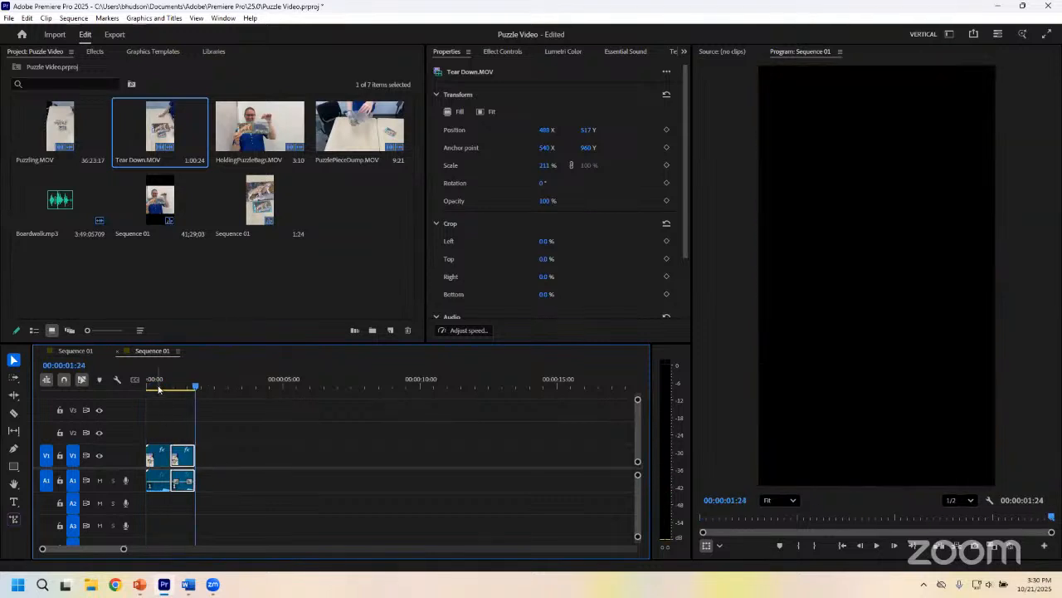
{"action": "left_click_drag", "start_coordinate": [159, 387], "coordinate": [135, 387]}
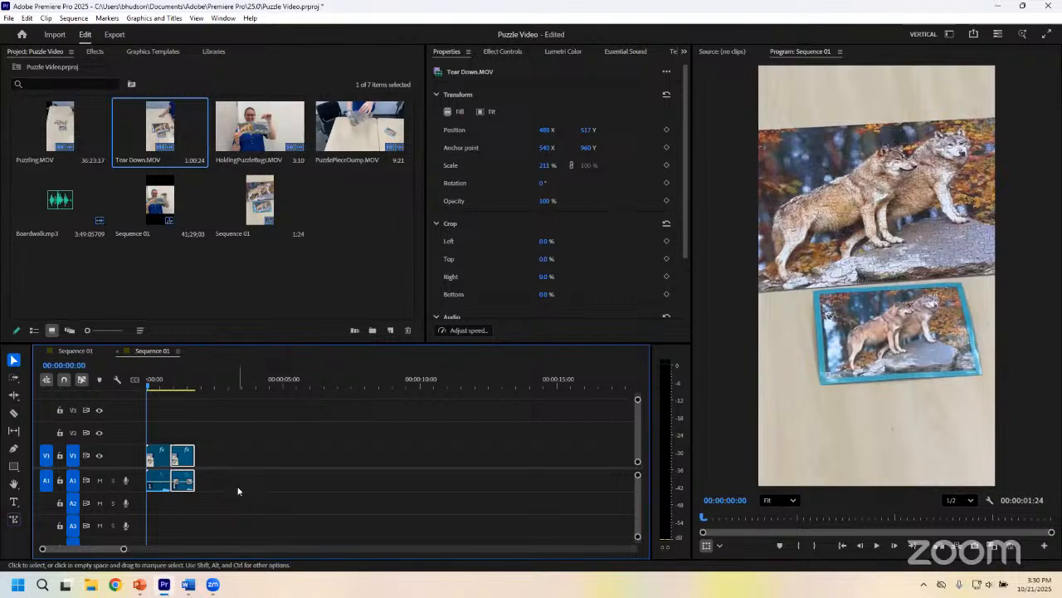
{"action": "key", "text": "space"}
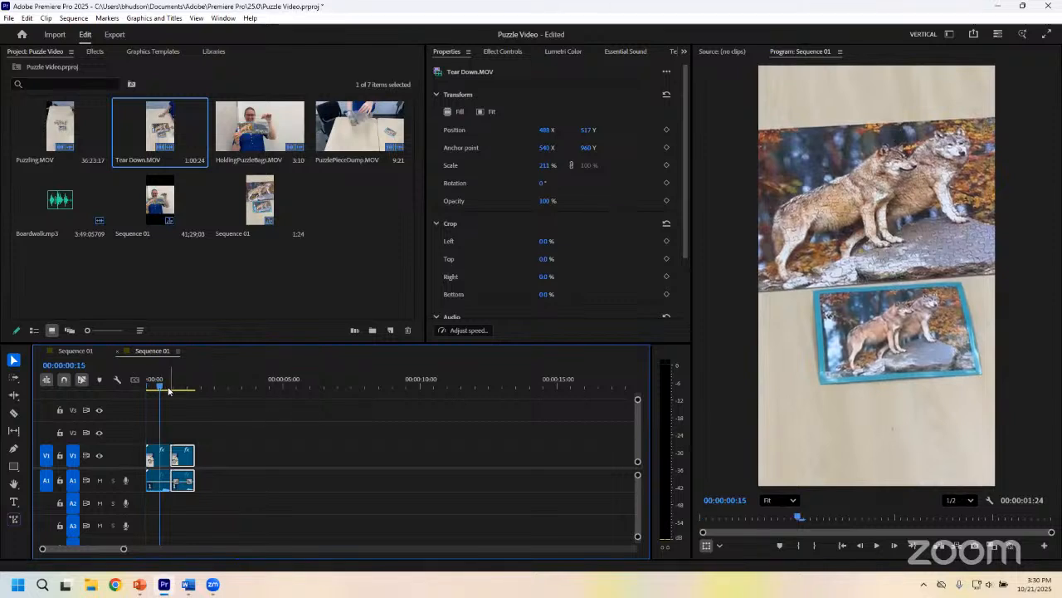
{"action": "mouse_move", "coordinate": [152, 388]}
{"action": "left_mouse_down"}
{"action": "mouse_move", "coordinate": [189, 388]}
{"action": "mouse_move", "coordinate": [156, 391]}
{"action": "left_mouse_up"}
{"action": "left_click", "coordinate": [179, 387]}
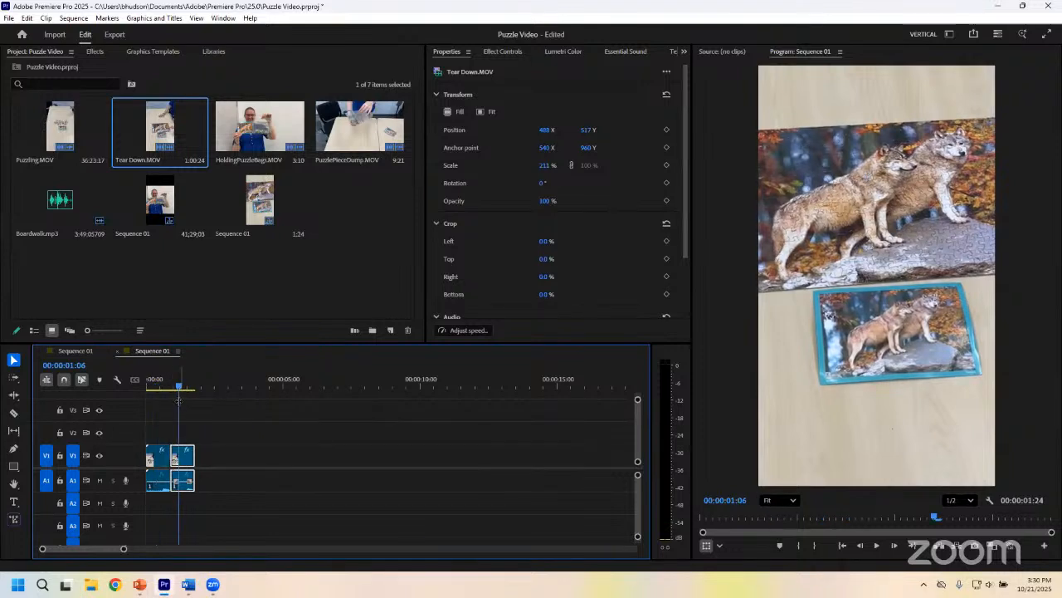
{"action": "key", "text": "space"}
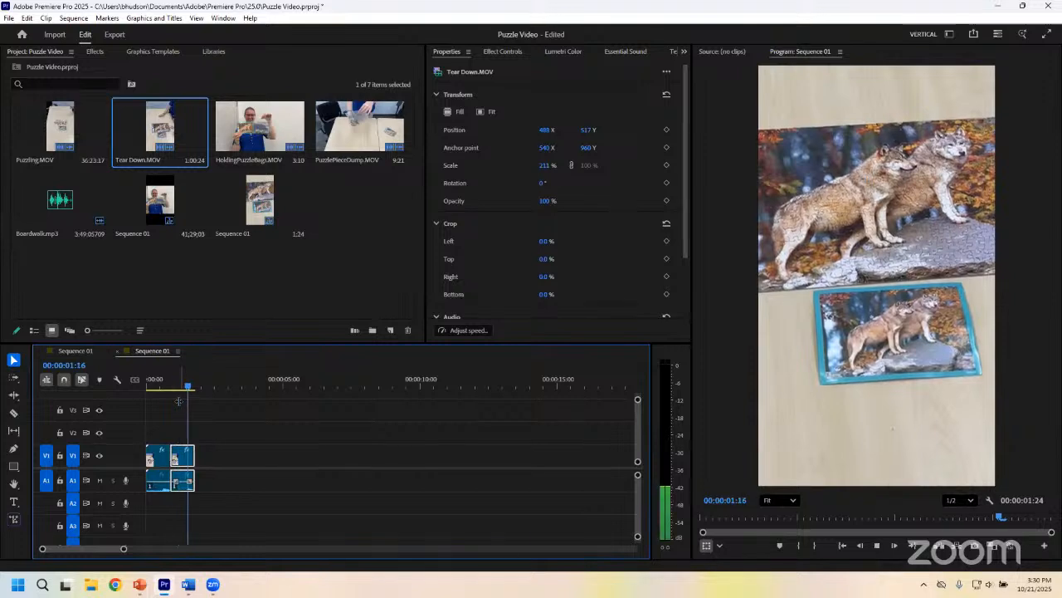
{"action": "left_click_drag", "start_coordinate": [161, 388], "coordinate": [146, 388]}
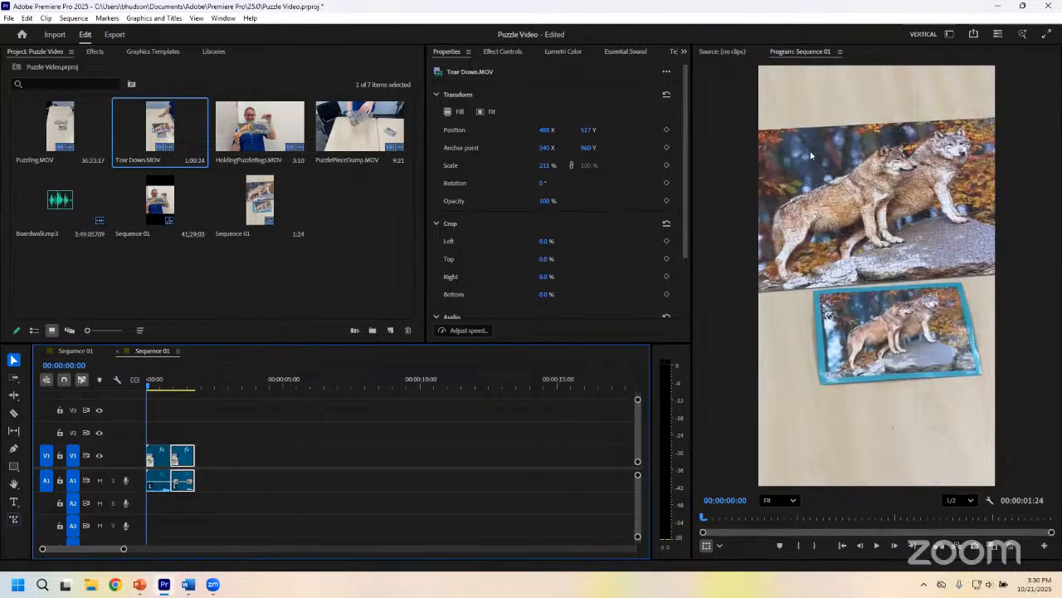
{"action": "left_click", "coordinate": [876, 545]}
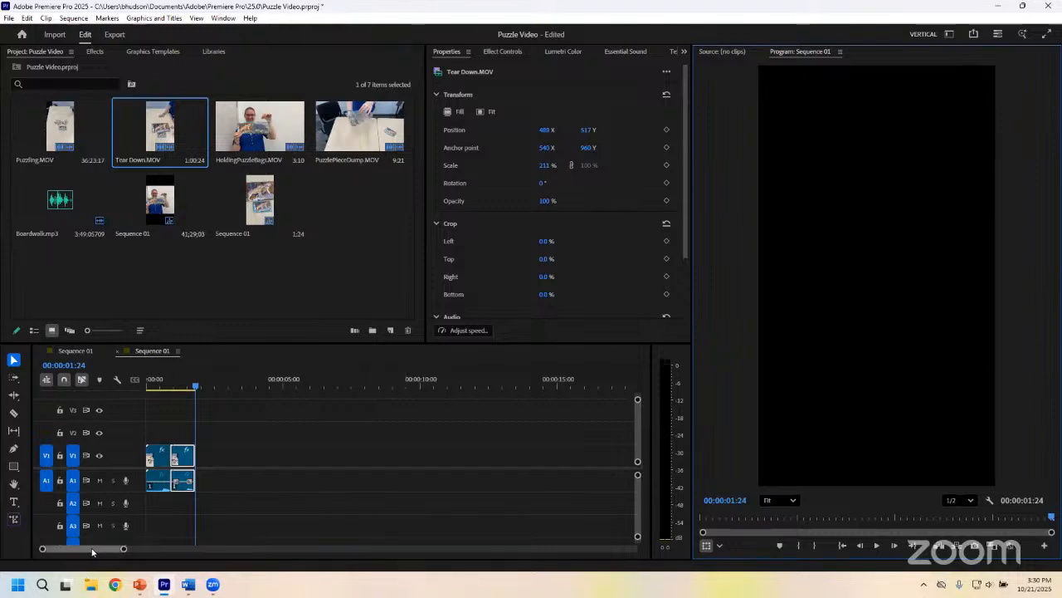
Step: Try the second Tear Down clip past the ten-second mark, play both separated clips, and move it back against the first
{"action": "left_click_drag", "start_coordinate": [188, 457], "coordinate": [470, 448]}
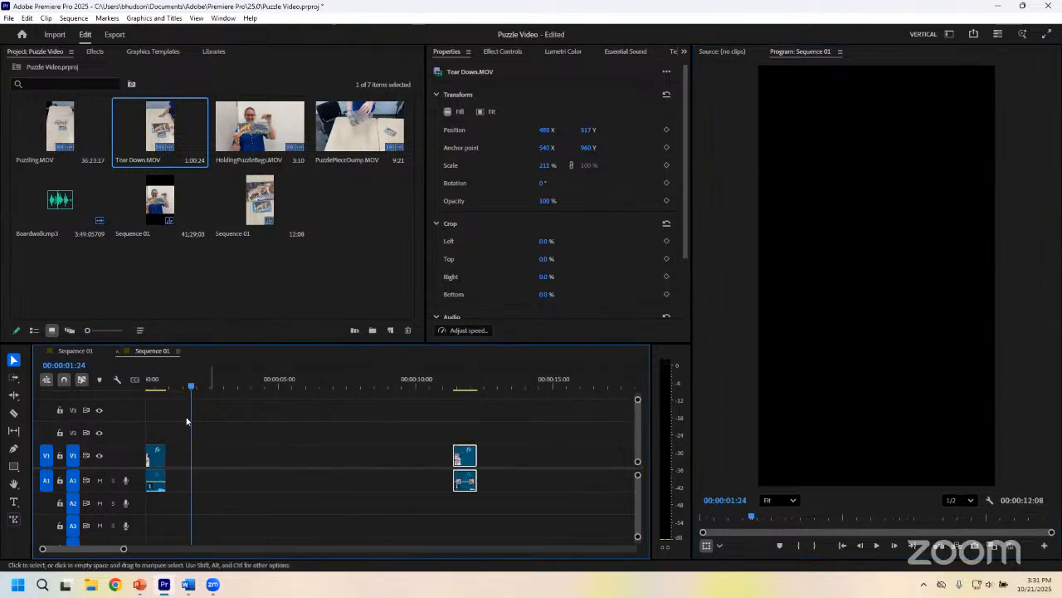
{"action": "left_click", "coordinate": [153, 384]}
{"action": "key", "text": "space"}
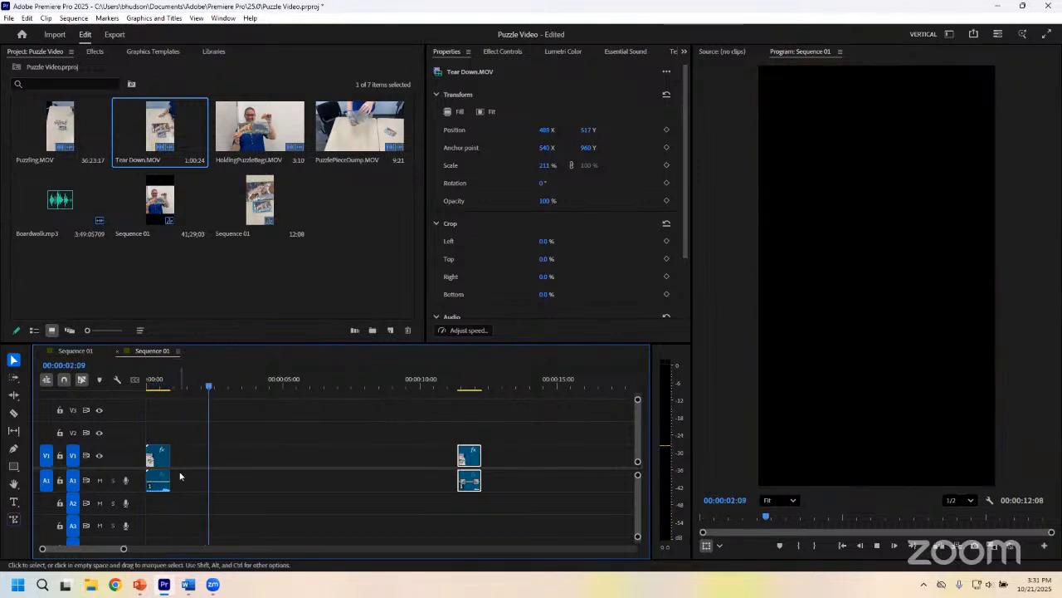
{"action": "left_click", "coordinate": [440, 384]}
{"action": "key", "text": "space"}
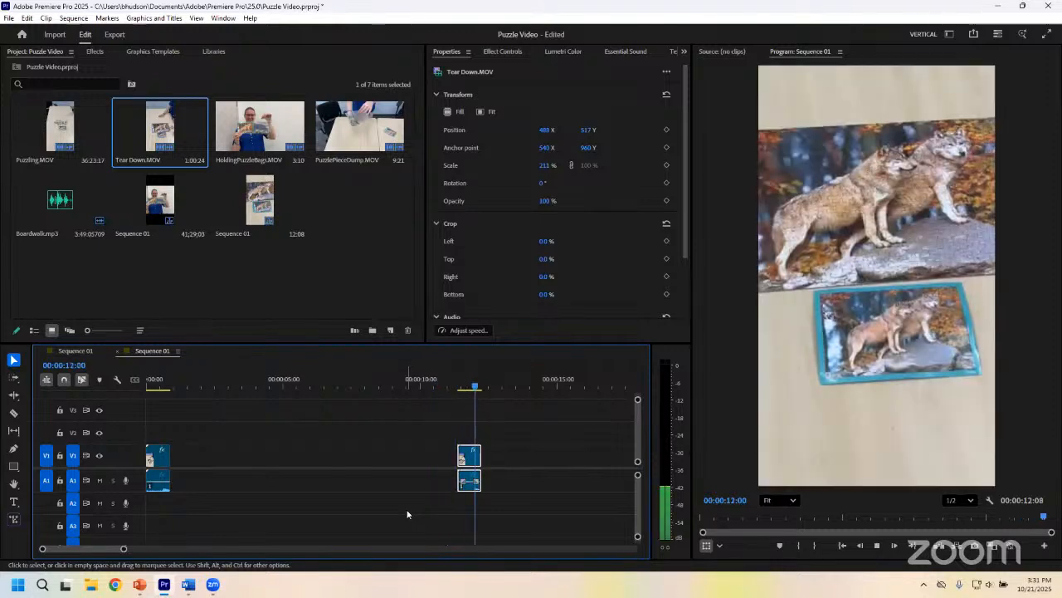
{"action": "key", "text": "space"}
{"action": "key", "text": "space"}
{"action": "left_click_drag", "start_coordinate": [472, 456], "coordinate": [183, 458]}
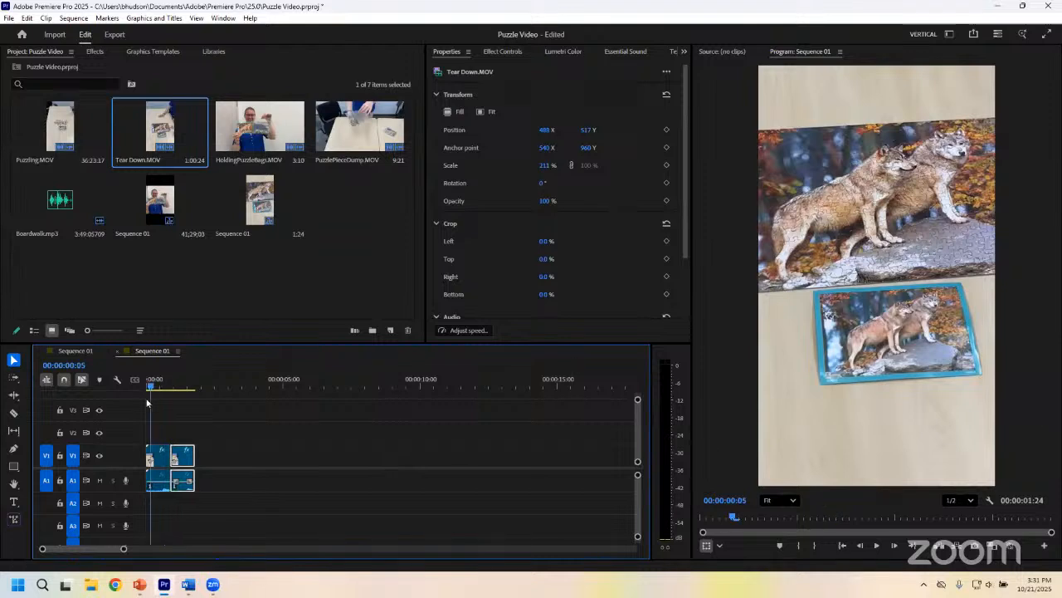
Step: Replay the two adjoining Tear Down clips from the start and return the playhead to 00:00:00:00
{"action": "key", "text": "space"}
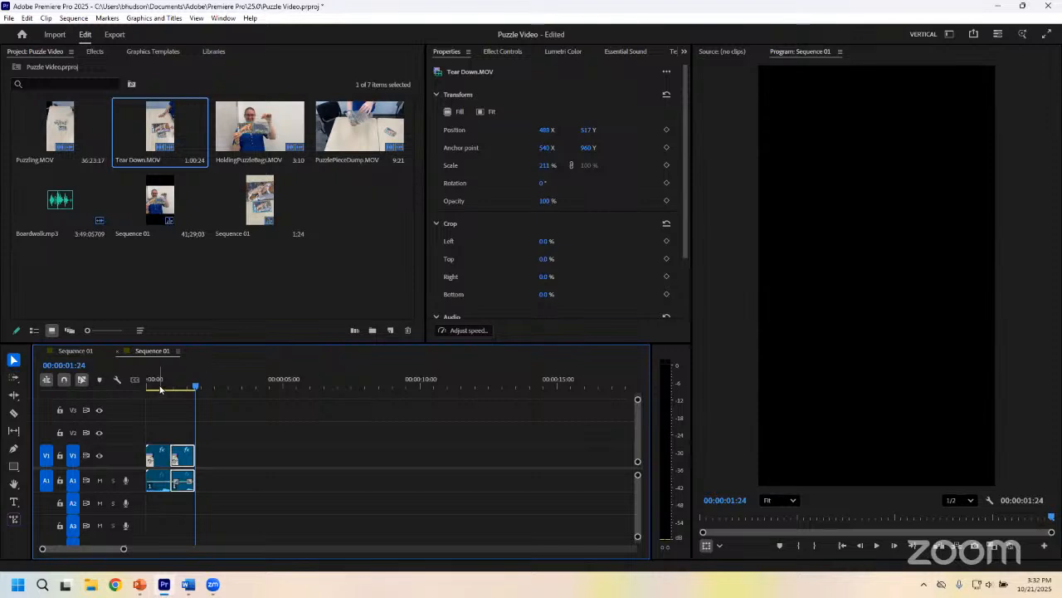
{"action": "key", "text": "Home"}
{"action": "key", "text": "space"}
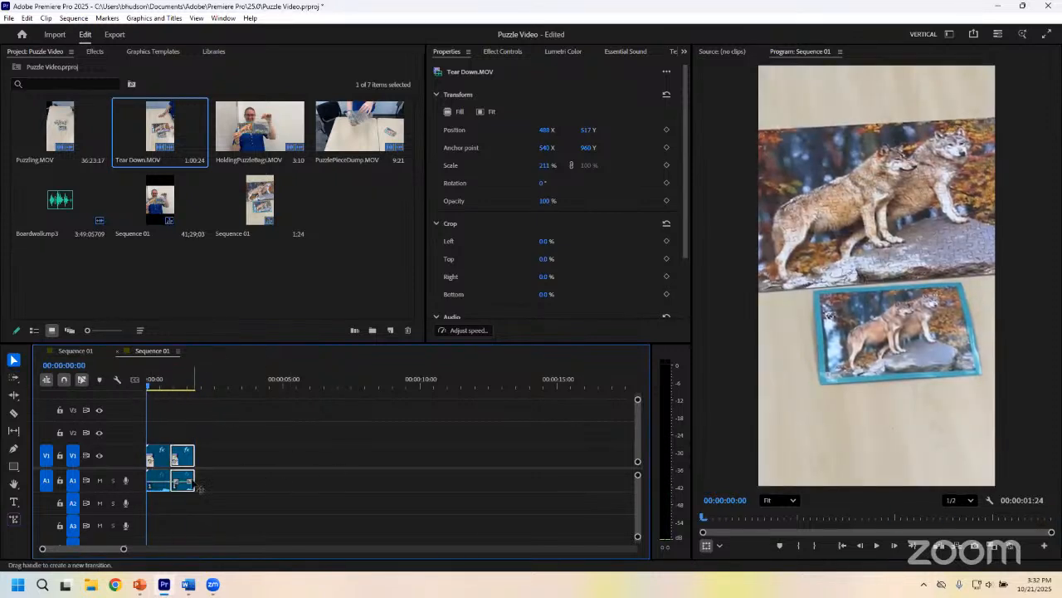
{"action": "key", "text": "space"}
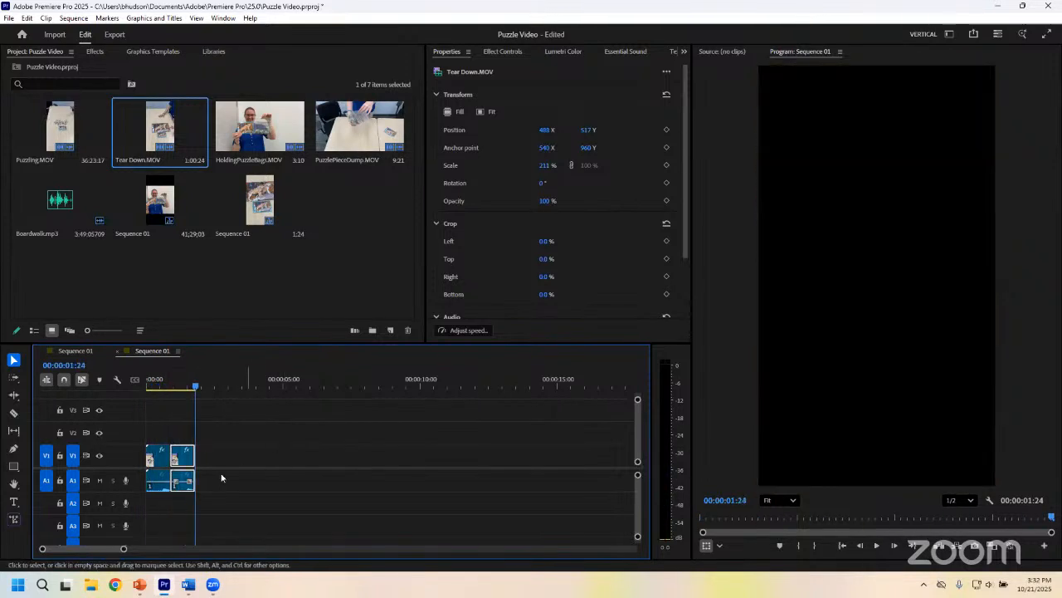
{"action": "key", "text": "Home"}
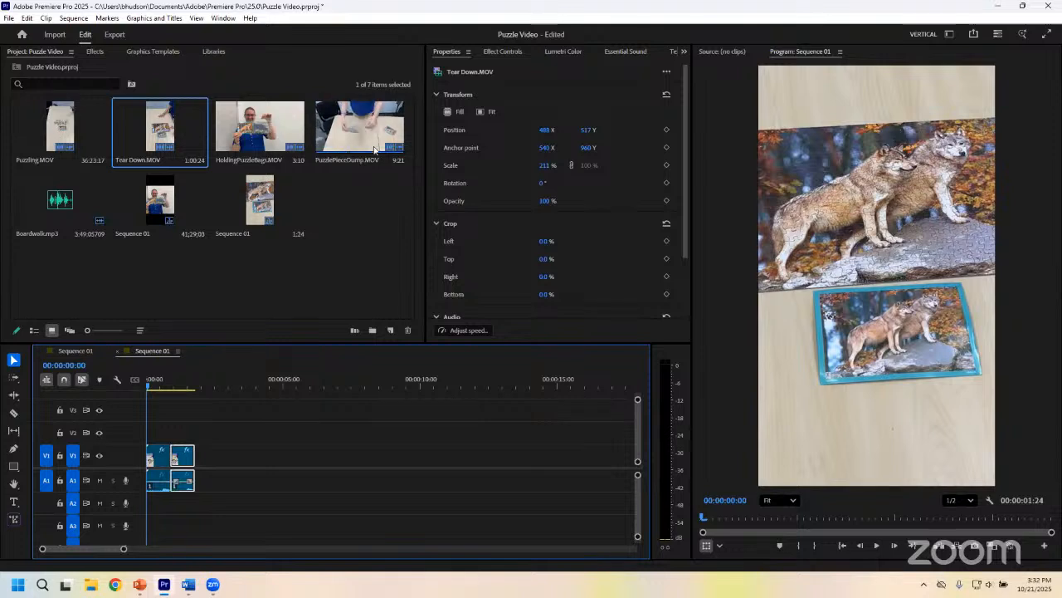
Step: Add PuzzlePieceDump.MOV directly after the second Tear Down clip and move the playhead to 00:00:02:21 within it
{"action": "left_click_drag", "start_coordinate": [373, 124], "coordinate": [198, 461]}
{"action": "left_click_drag", "start_coordinate": [184, 387], "coordinate": [222, 401]}
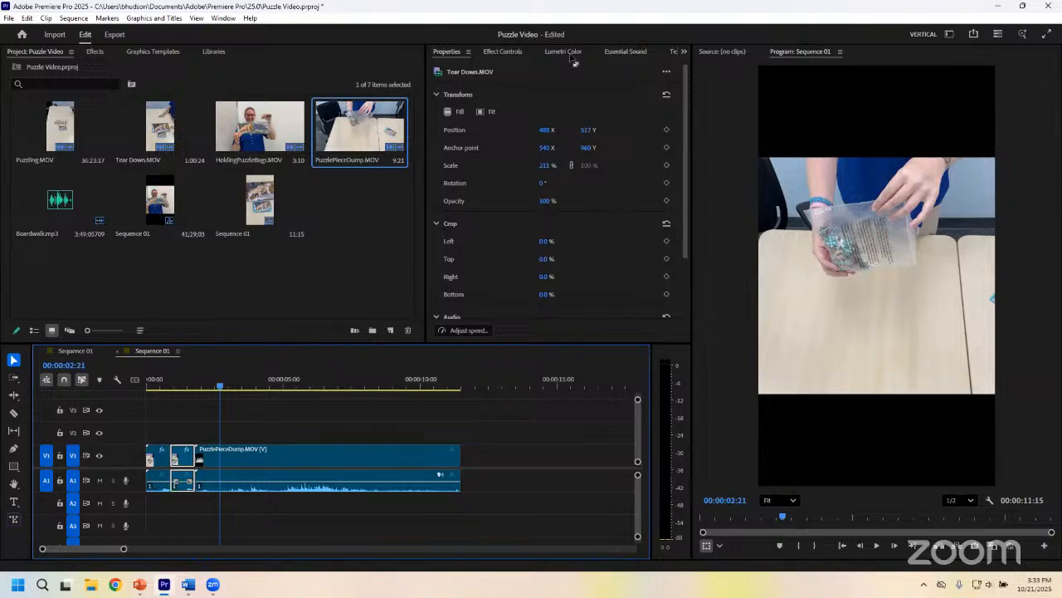
Step: Set the second Tear Down clip's horizontal position to 570
{"action": "left_click", "coordinate": [545, 129]}
{"action": "type", "text": "570"}
{"action": "key", "text": "Return"}
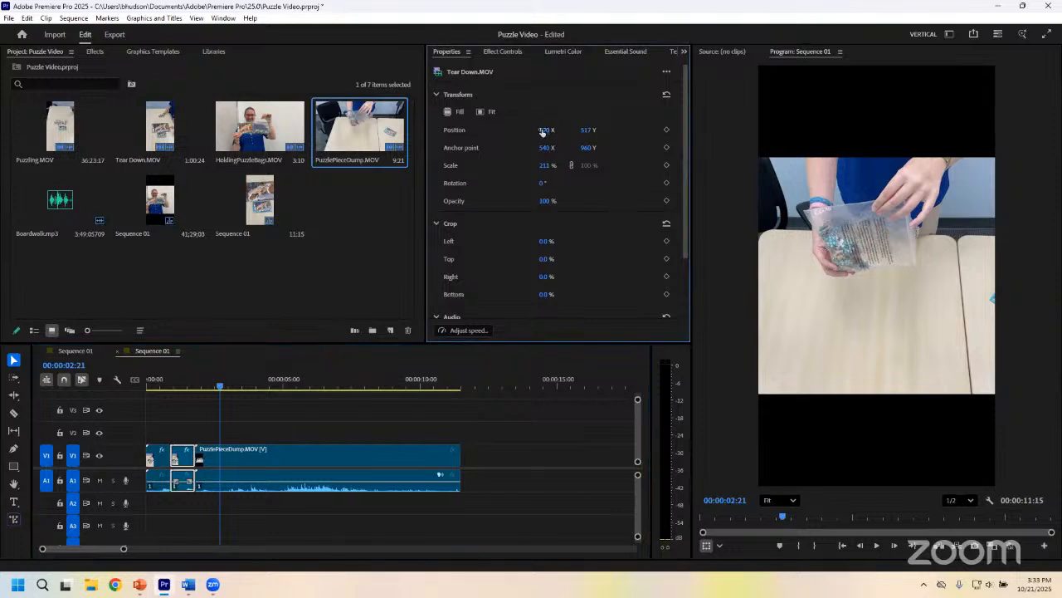
Step: Set the PuzzlePieceDump clip's position to 570 X and 528 Y, and its scale to 260%
{"action": "left_click", "coordinate": [307, 459]}
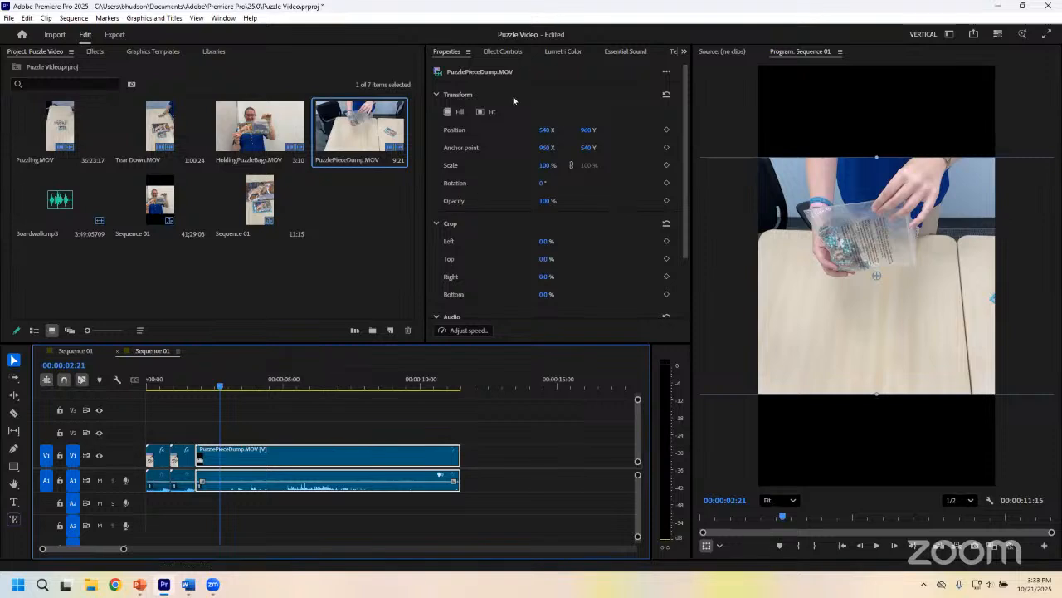
{"action": "left_click", "coordinate": [545, 131]}
{"action": "type", "text": "570"}
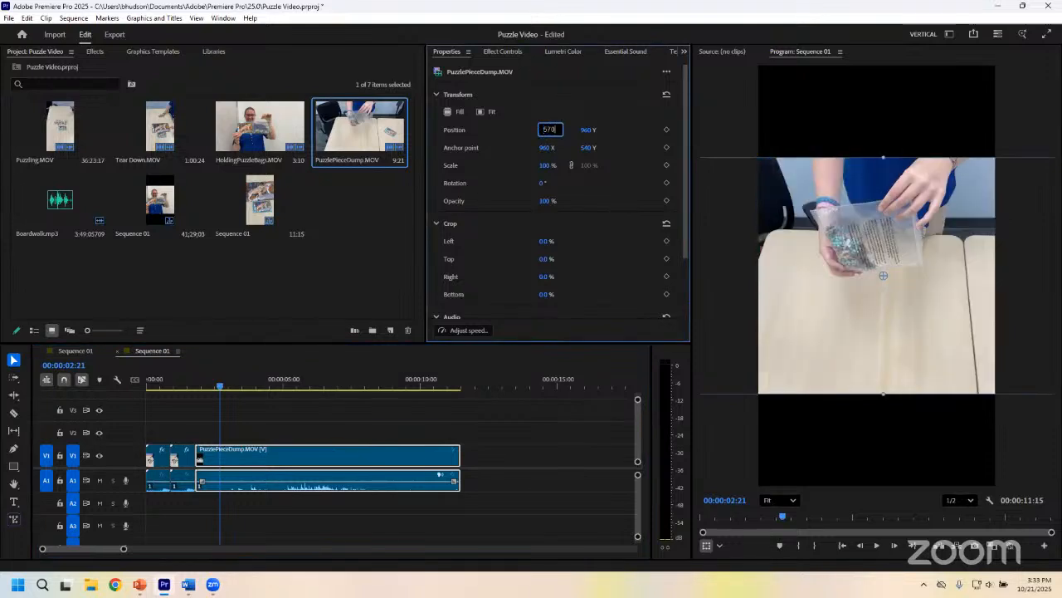
{"action": "key", "text": "Return"}
{"action": "left_click", "coordinate": [587, 133]}
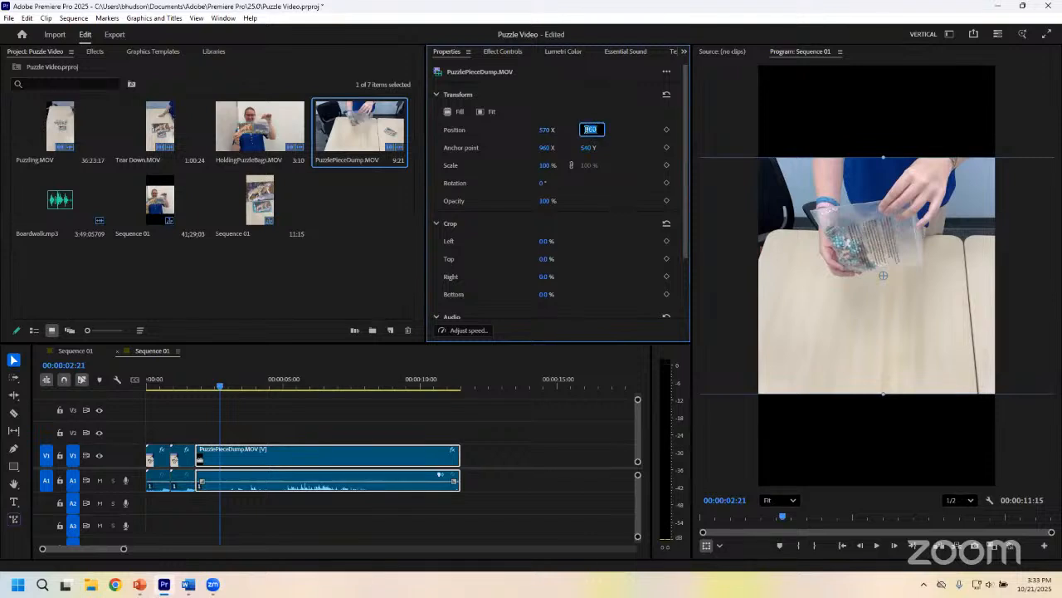
{"action": "type", "text": "528"}
{"action": "key", "text": "Return"}
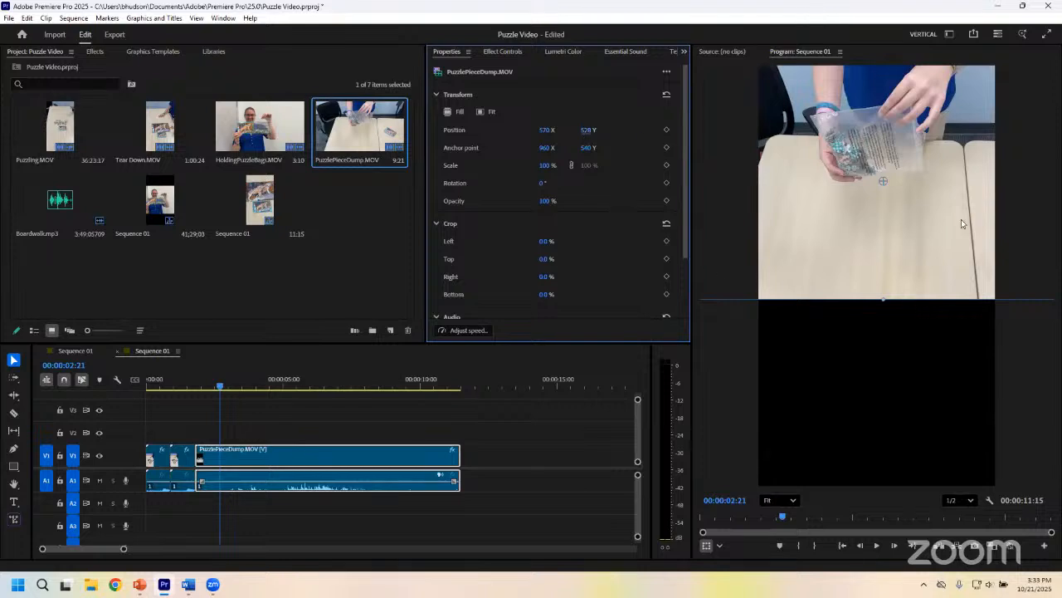
{"action": "left_click", "coordinate": [546, 164]}
{"action": "type", "text": "280"}
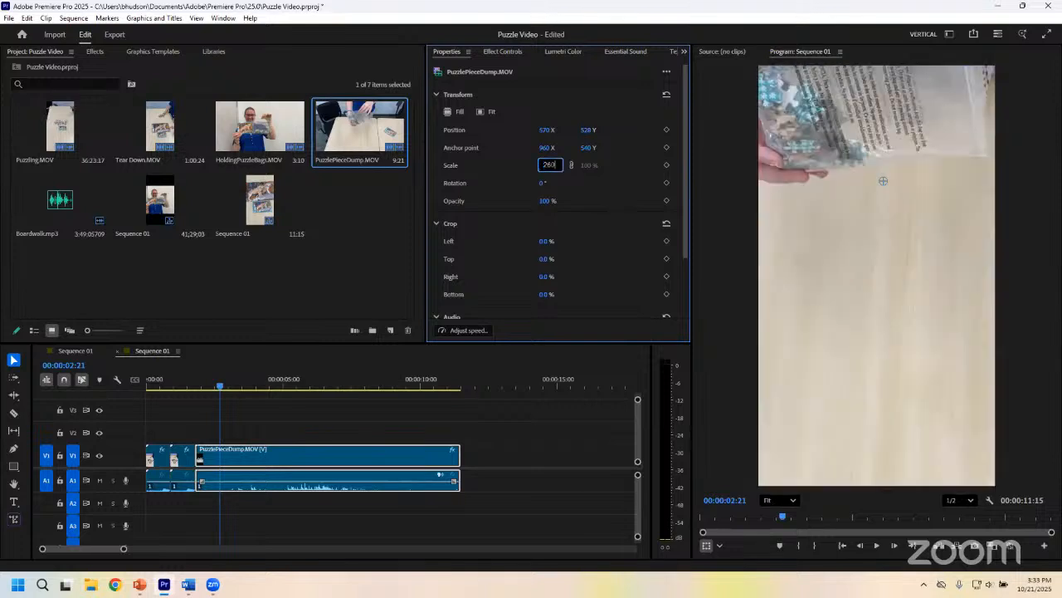
{"action": "key", "text": "Return"}
Step: Play the PuzzlePieceDump clip from its start to check the new framing
{"action": "left_click", "coordinate": [196, 386]}
{"action": "key", "text": "space"}
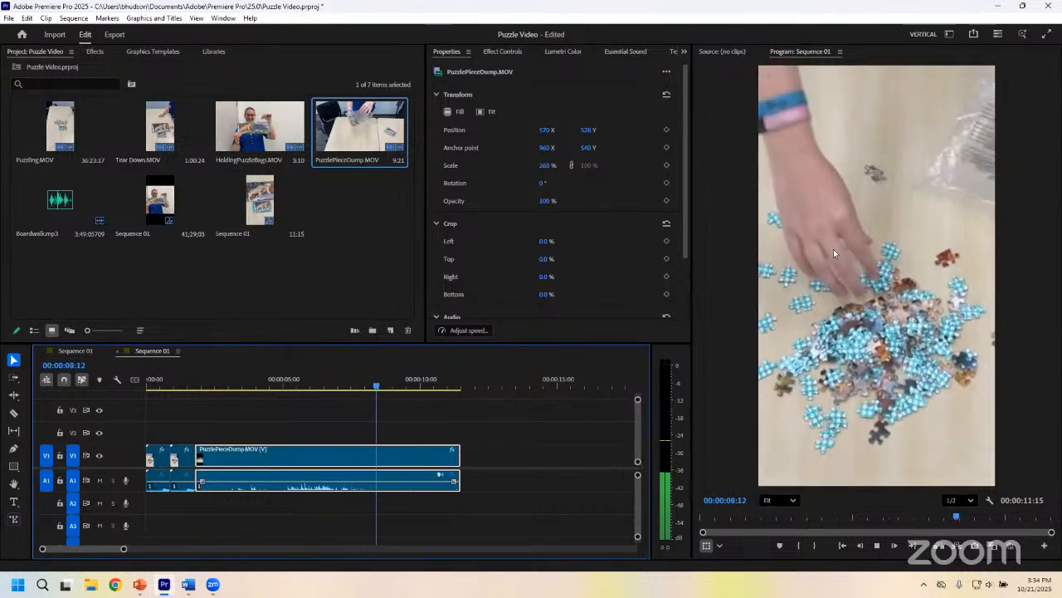
{"action": "key", "text": "space"}
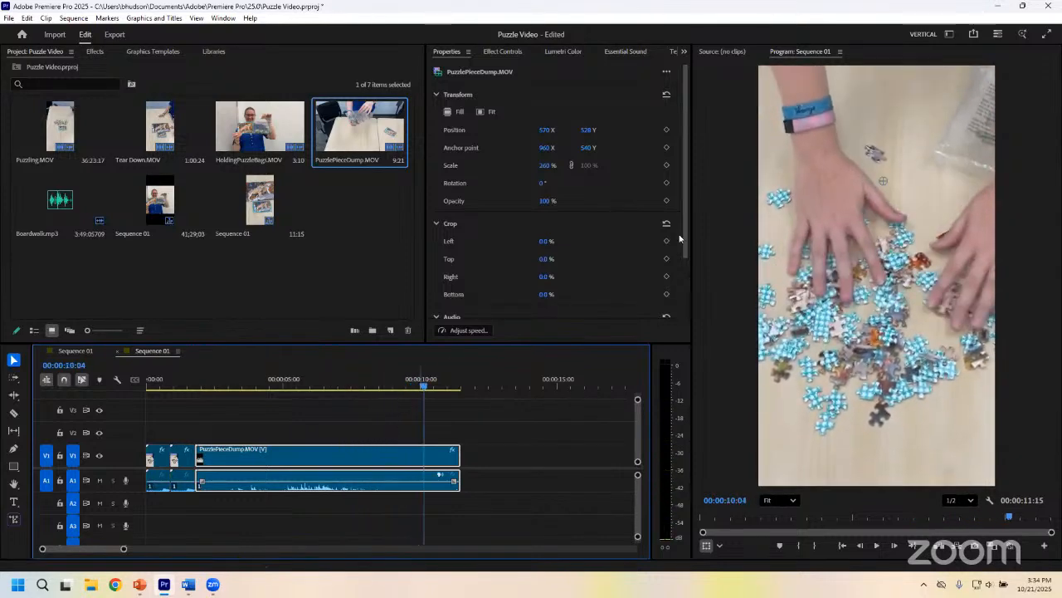
Step: Split the PuzzlePieceDump clip at 00:00:03:11
{"action": "left_click", "coordinate": [214, 387]}
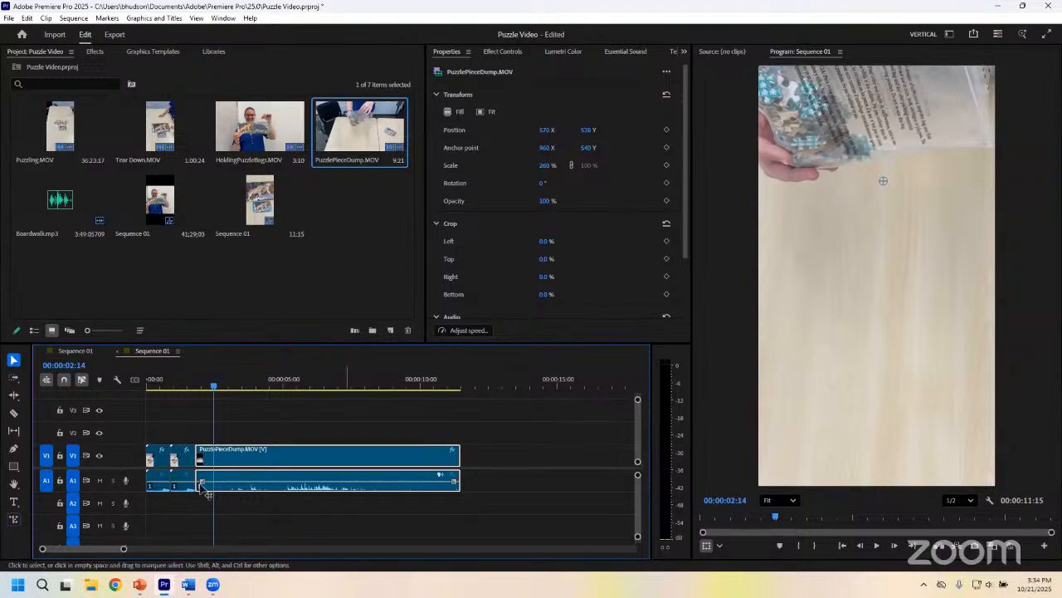
{"action": "mouse_move", "coordinate": [193, 390]}
{"action": "left_mouse_down"}
{"action": "mouse_move", "coordinate": [332, 387]}
{"action": "mouse_move", "coordinate": [249, 393]}
{"action": "mouse_move", "coordinate": [407, 405]}
{"action": "mouse_move", "coordinate": [204, 413]}
{"action": "mouse_move", "coordinate": [219, 411]}
{"action": "mouse_move", "coordinate": [199, 406]}
{"action": "mouse_move", "coordinate": [225, 408]}
{"action": "mouse_move", "coordinate": [191, 405]}
{"action": "mouse_move", "coordinate": [222, 402]}
{"action": "mouse_move", "coordinate": [204, 393]}
{"action": "left_mouse_up"}
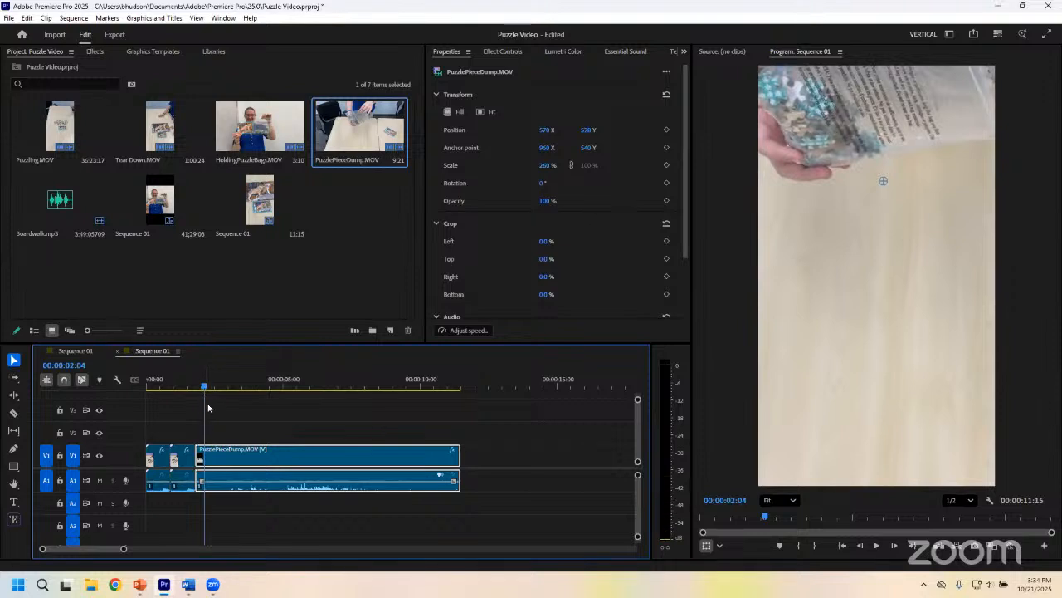
{"action": "left_click_drag", "start_coordinate": [205, 388], "coordinate": [239, 432]}
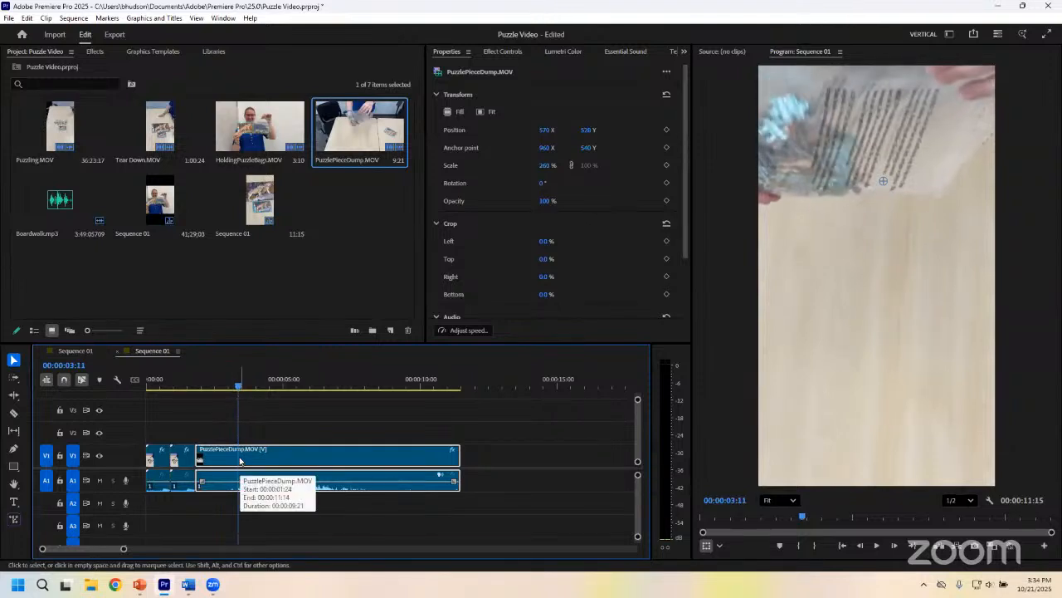
{"action": "key", "text": "c"}
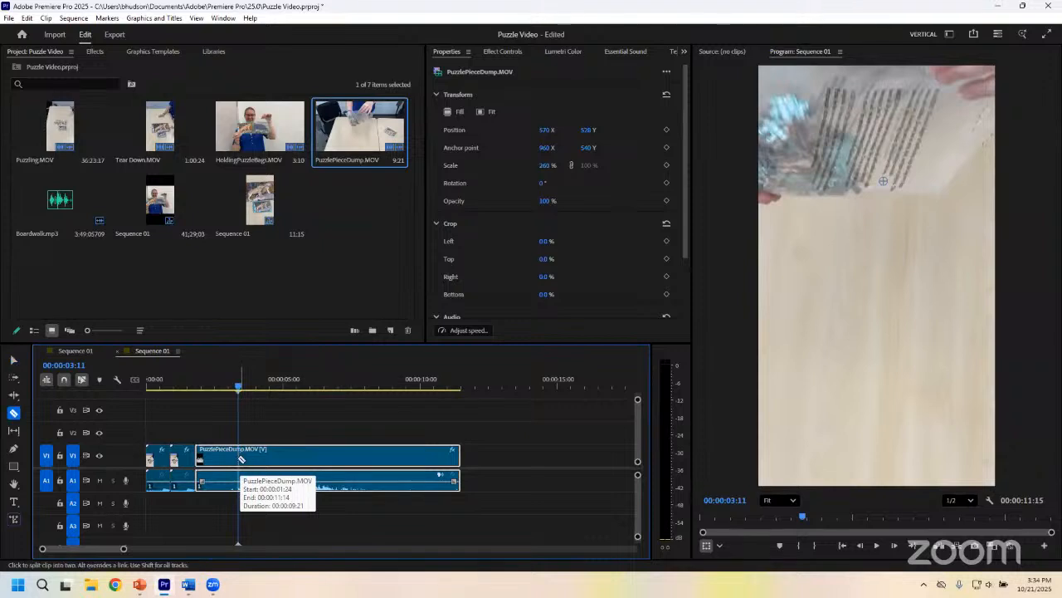
{"action": "left_click", "coordinate": [239, 458]}
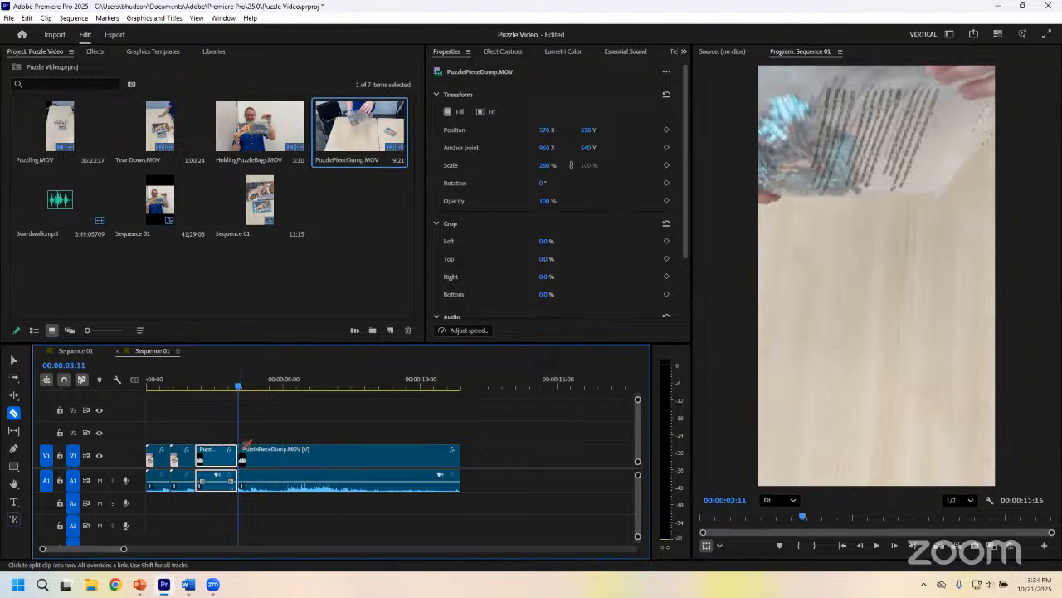
Step: Try deleting the PuzzlePieceDump piece before the cut and moving the remainder against the Tear Down clip, and undo both edits
{"action": "key", "text": "v"}
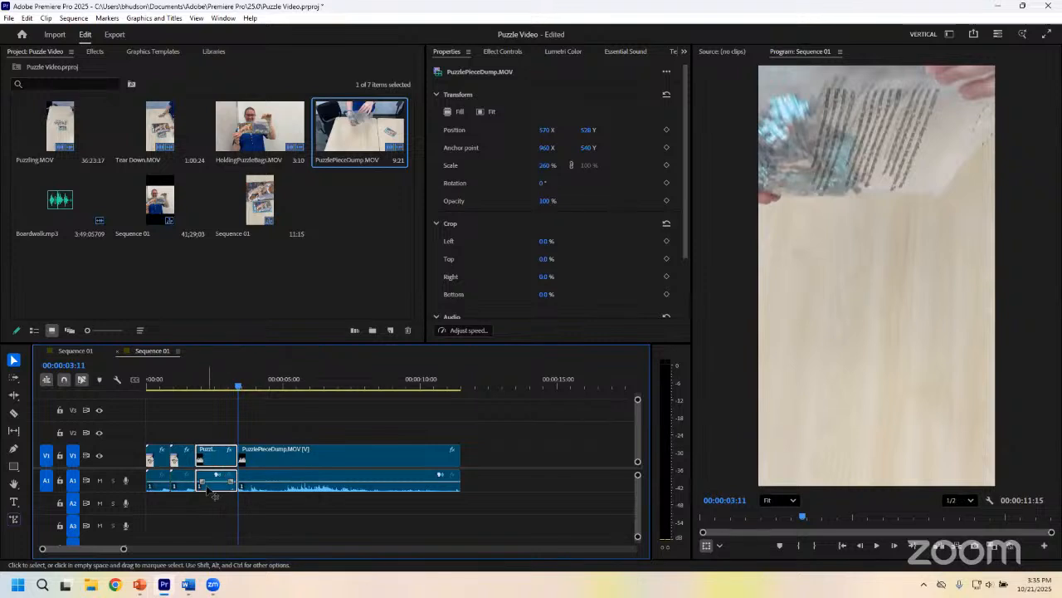
{"action": "key", "text": "Delete"}
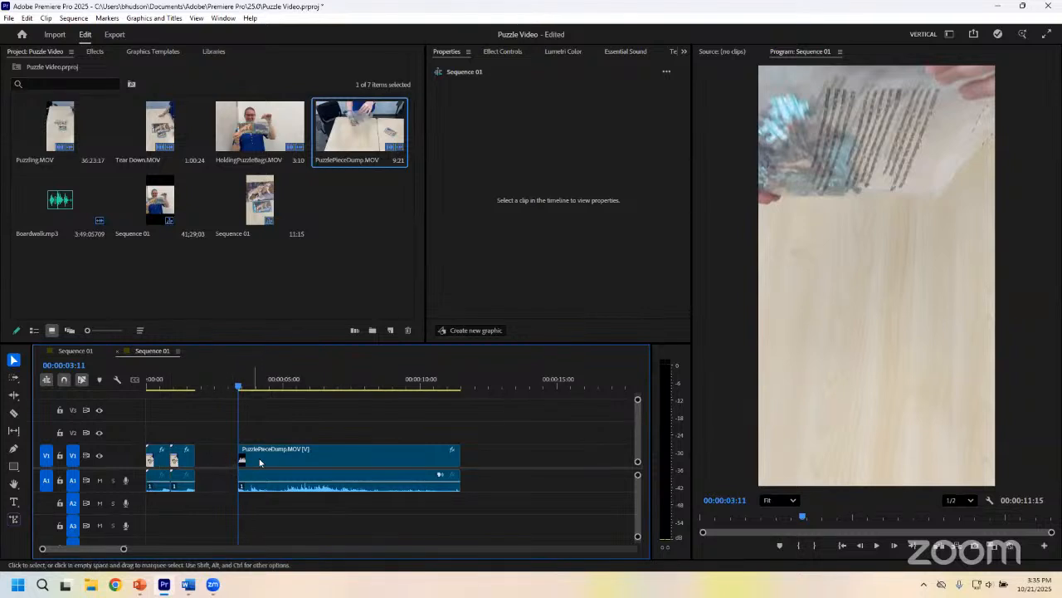
{"action": "left_click_drag", "start_coordinate": [285, 462], "coordinate": [251, 462]}
{"action": "left_click_drag", "start_coordinate": [242, 462], "coordinate": [237, 463]}
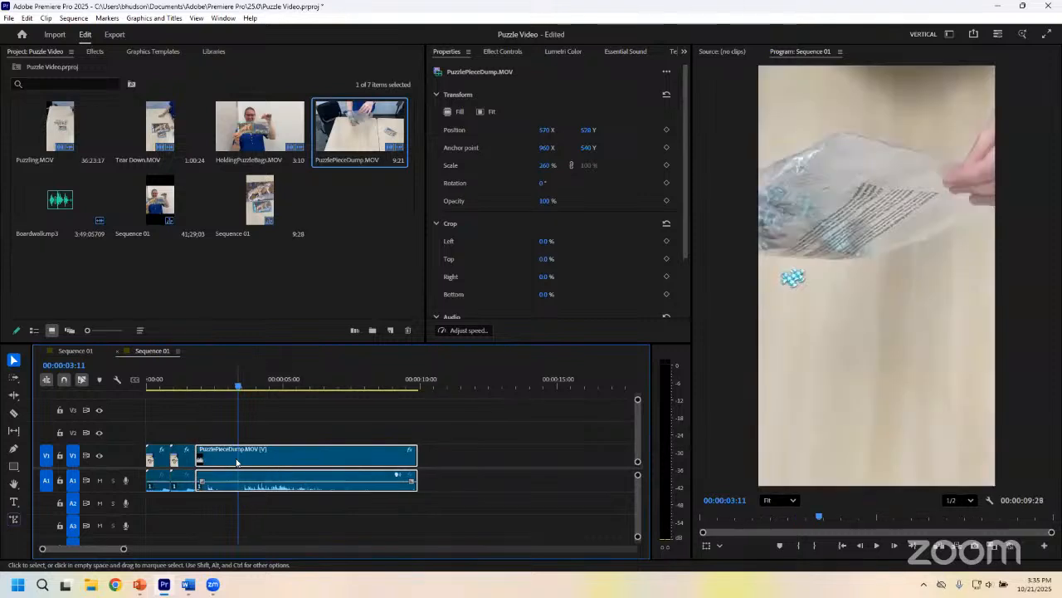
{"action": "key", "text": "ctrl+z"}
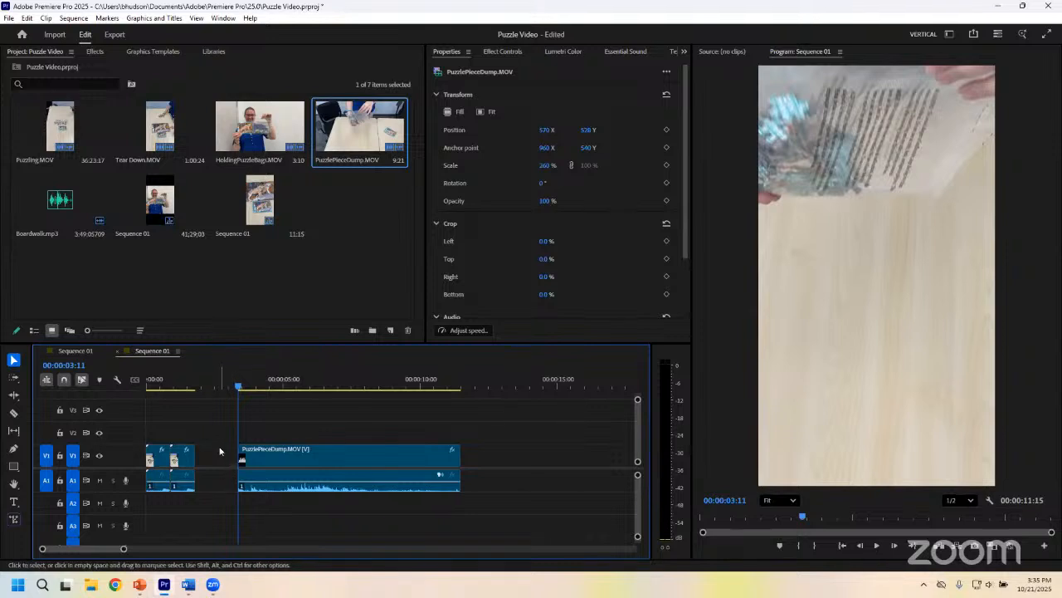
{"action": "key", "text": "ctrl+z"}
Step: Ripple delete the PuzzlePieceDump piece before the cut and play the sequence from the start
{"action": "left_click", "coordinate": [217, 459]}
{"action": "right_click", "coordinate": [218, 460]}
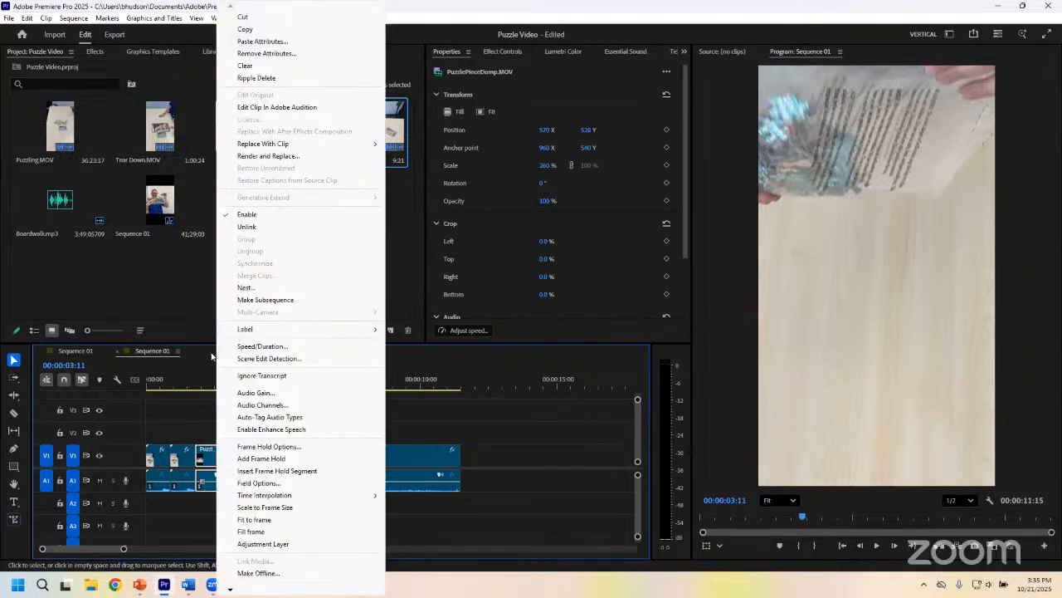
{"action": "left_click", "coordinate": [270, 81]}
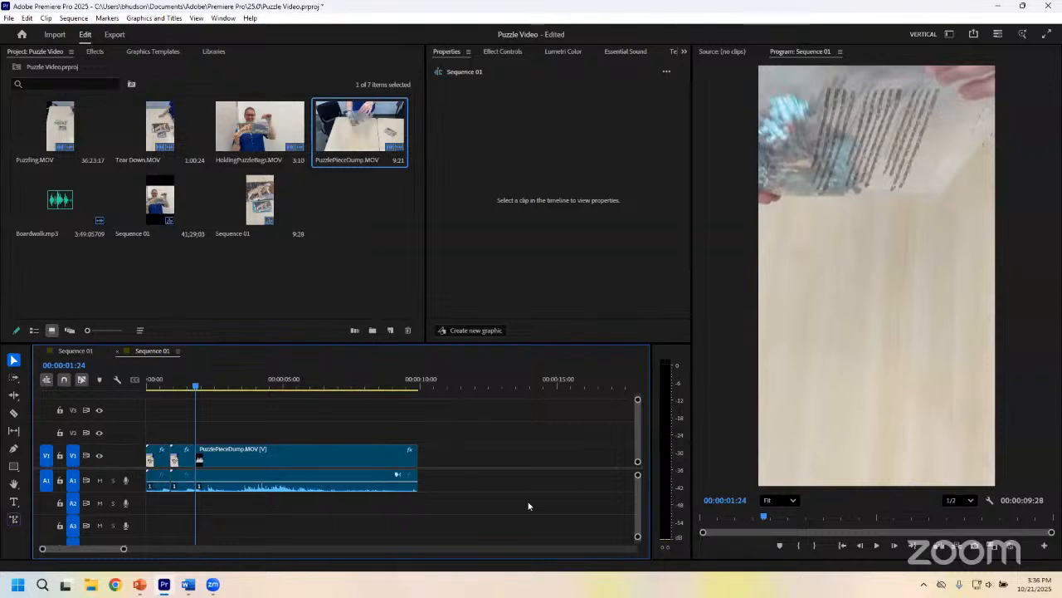
{"action": "key", "text": "Home"}
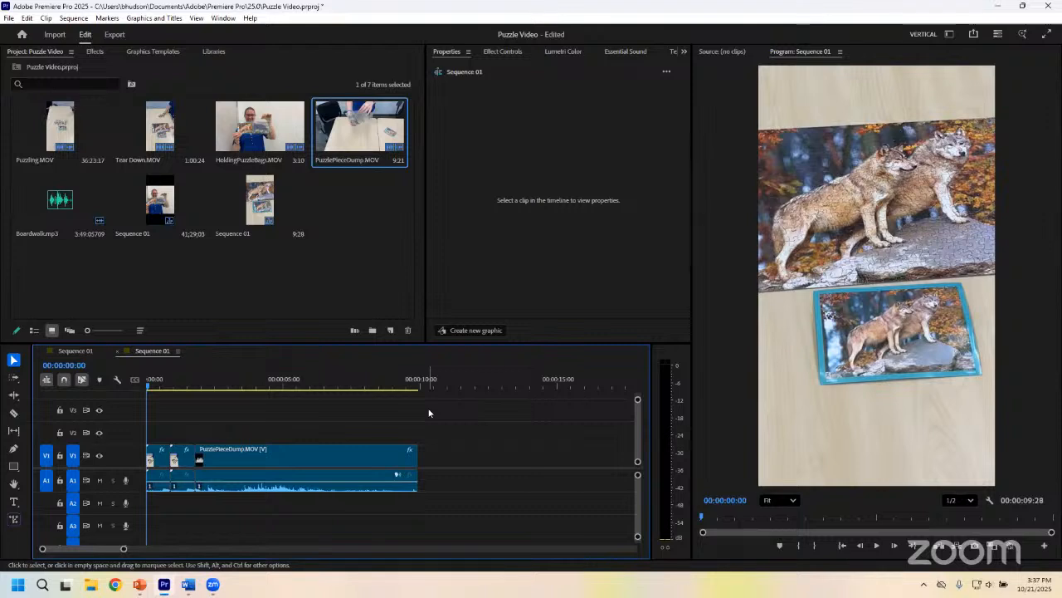
{"action": "key", "text": "space"}
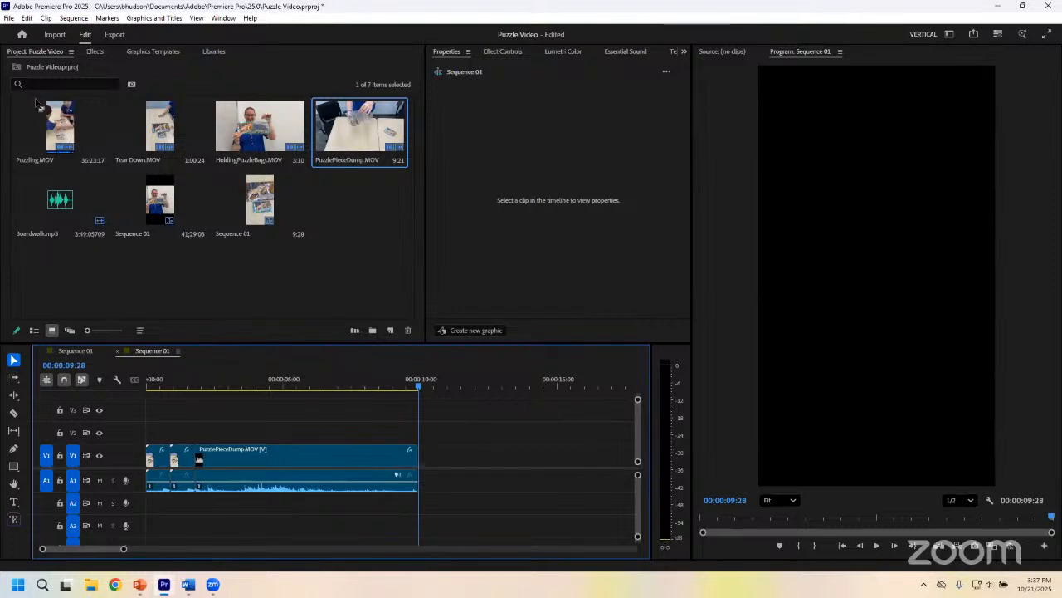
Step: Add Puzzling.MOV directly after the PuzzlePieceDump clip and move the playhead to 00:03:53:28 within it
{"action": "left_click_drag", "start_coordinate": [60, 130], "coordinate": [421, 459]}
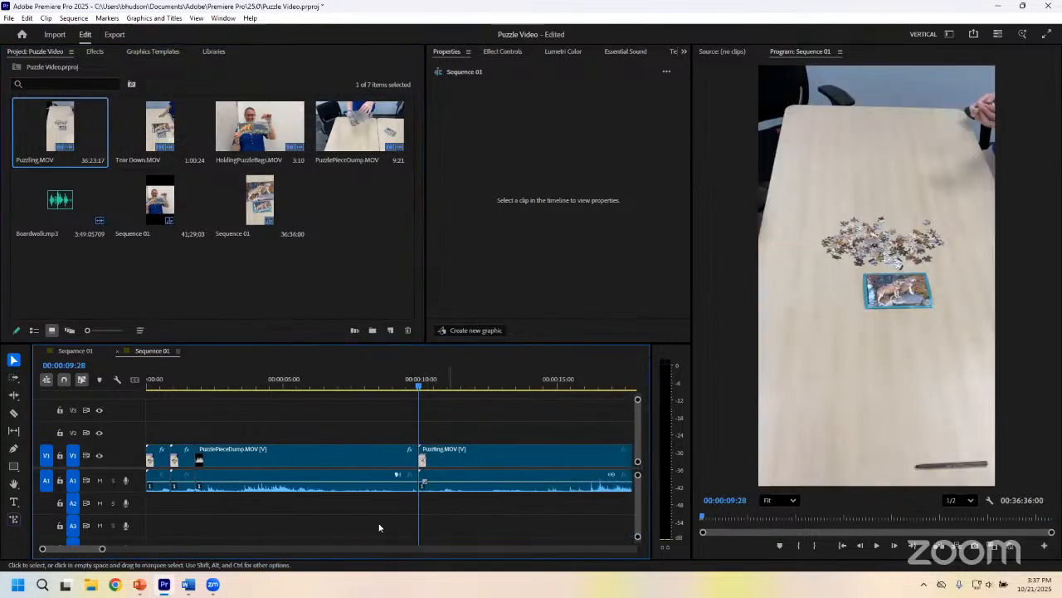
{"action": "left_click_drag", "start_coordinate": [72, 549], "coordinate": [605, 554]}
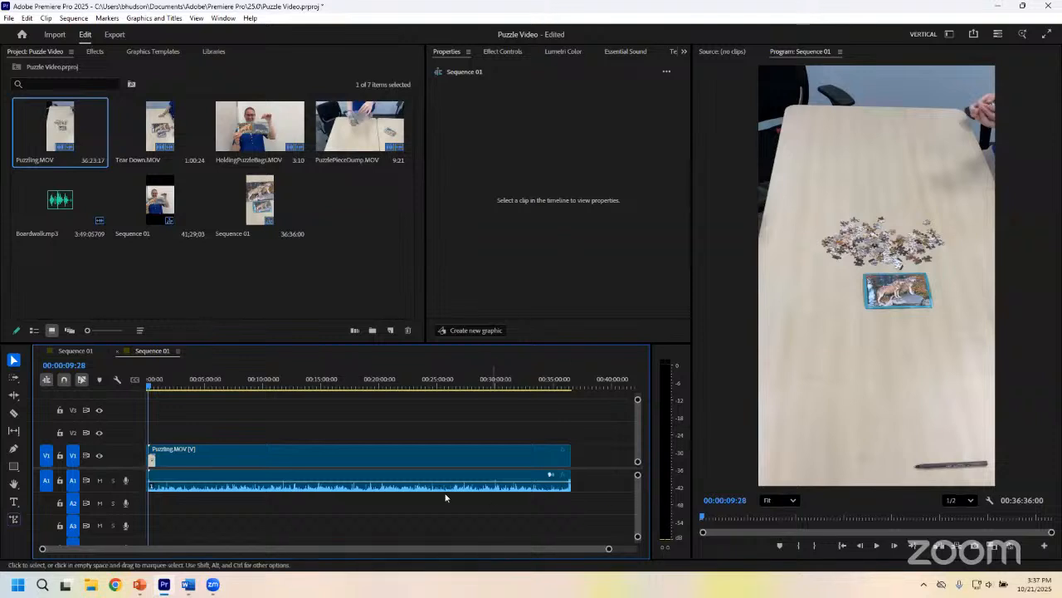
{"action": "left_click", "coordinate": [403, 463]}
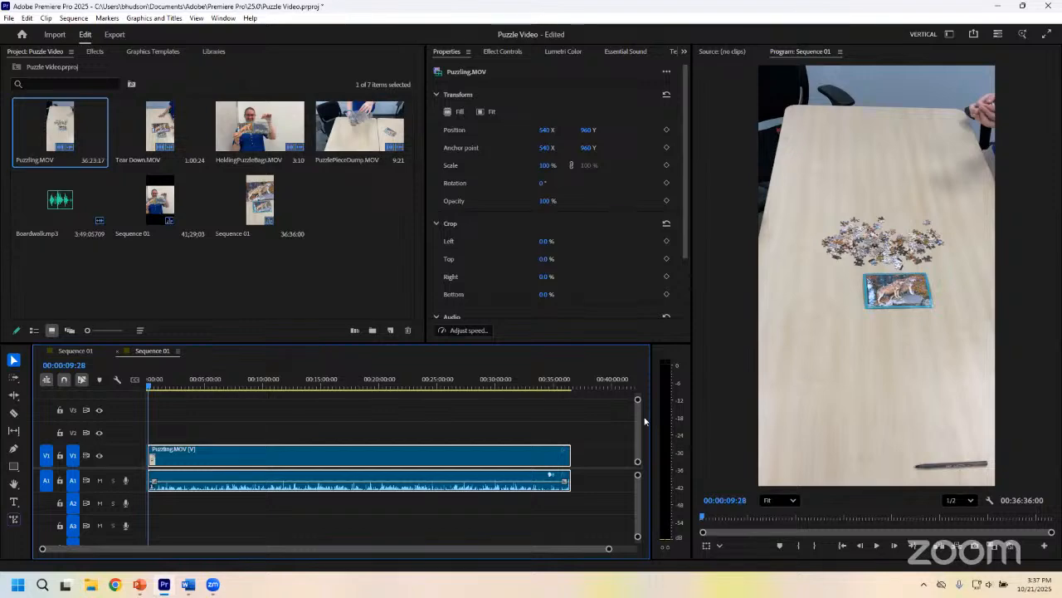
{"action": "left_click_drag", "start_coordinate": [156, 388], "coordinate": [191, 392]}
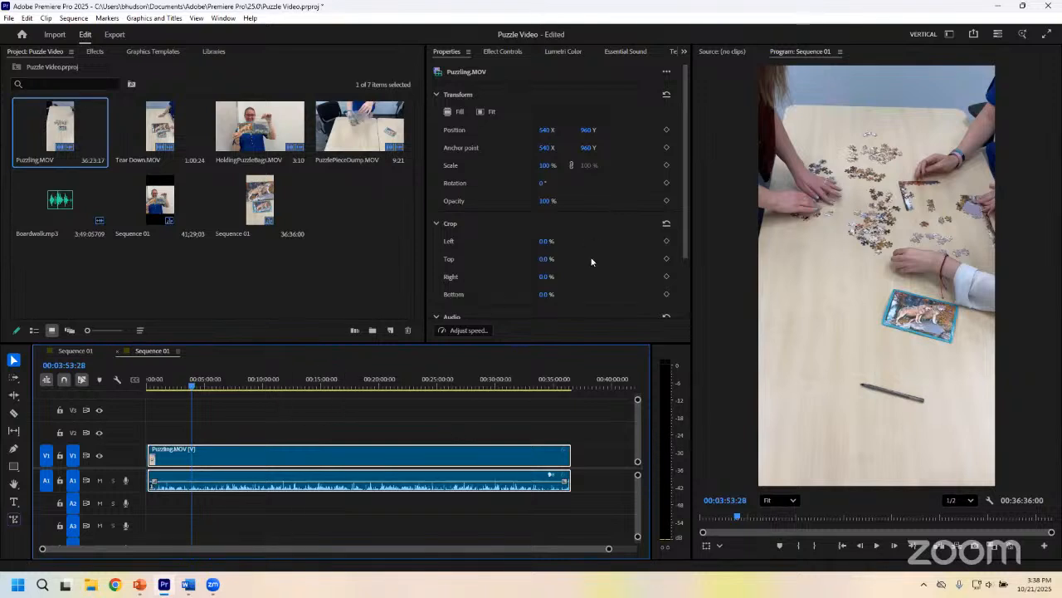
Step: Set the Puzzling clip's position to 586 X and 1128 Y, and its scale to 125%
{"action": "left_click", "coordinate": [542, 130]}
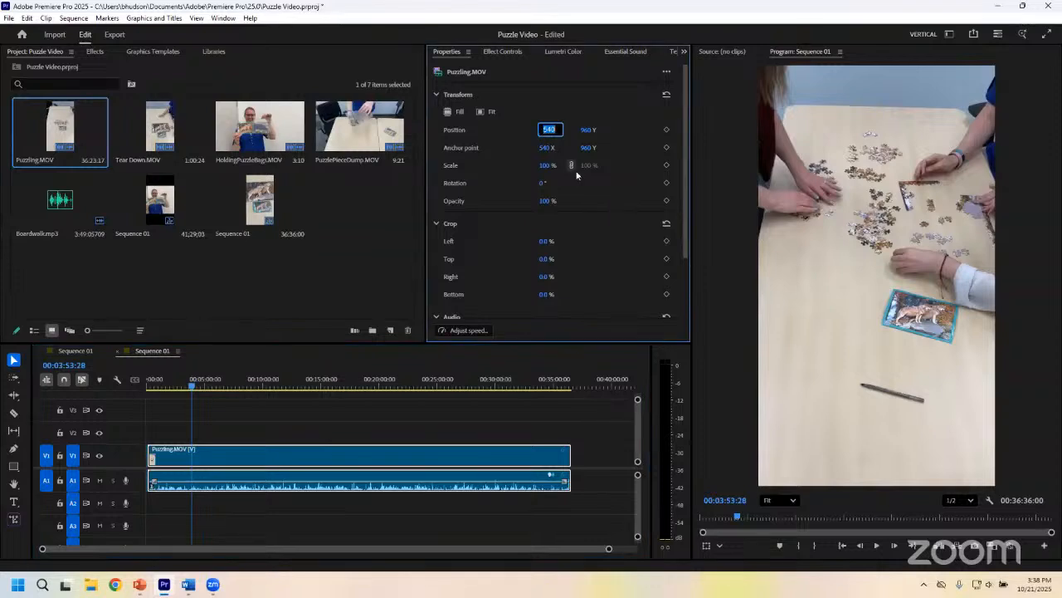
{"action": "type", "text": "586"}
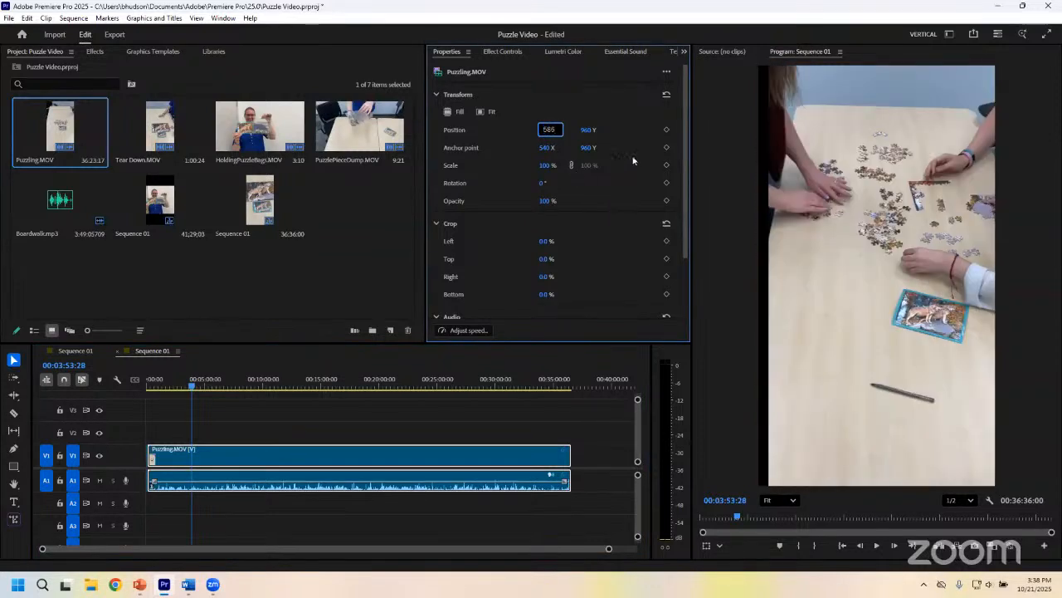
{"action": "key", "text": "Tab"}
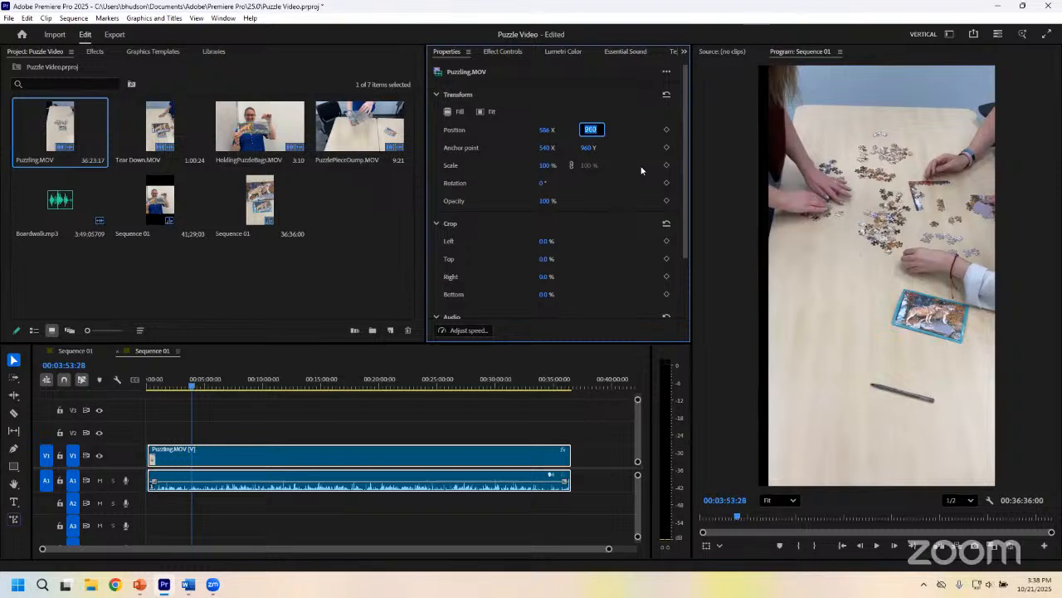
{"action": "type", "text": "1128"}
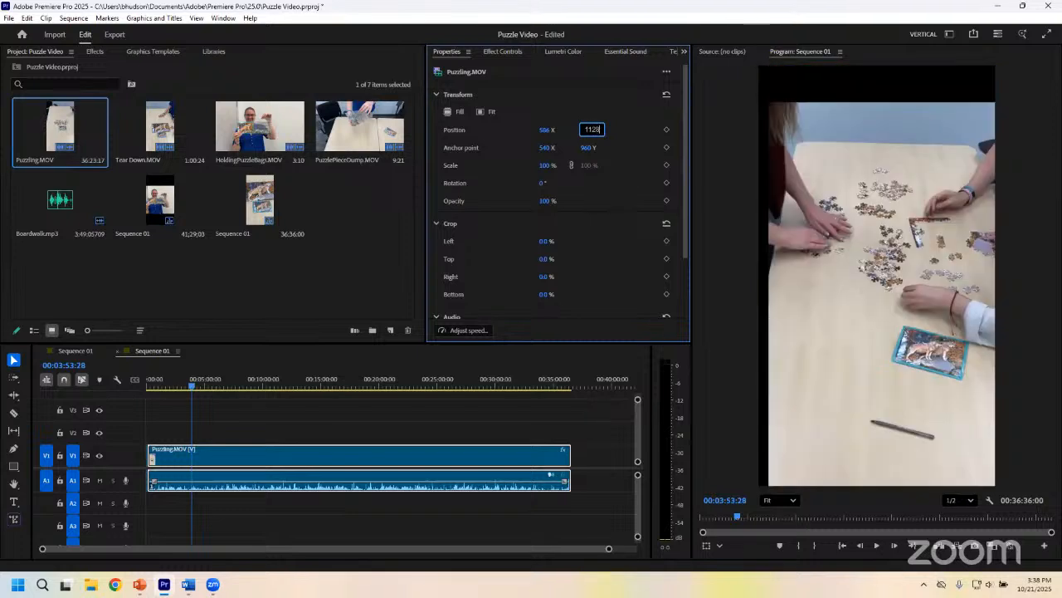
{"action": "left_click", "coordinate": [541, 166]}
{"action": "type", "text": "125"}
{"action": "key", "text": "Return"}
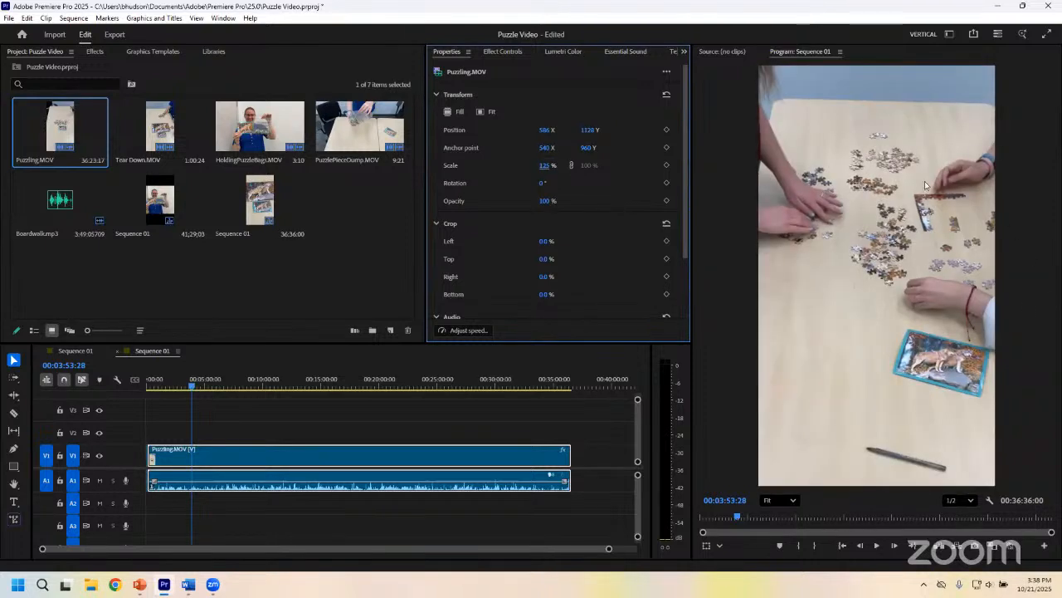
Step: Scrub through the whole Puzzling clip to check its framing and return the playhead to 00:00:25:20
{"action": "left_click", "coordinate": [168, 383]}
{"action": "left_click_drag", "start_coordinate": [164, 385], "coordinate": [521, 397]}
{"action": "left_click_drag", "start_coordinate": [575, 398], "coordinate": [164, 396]}
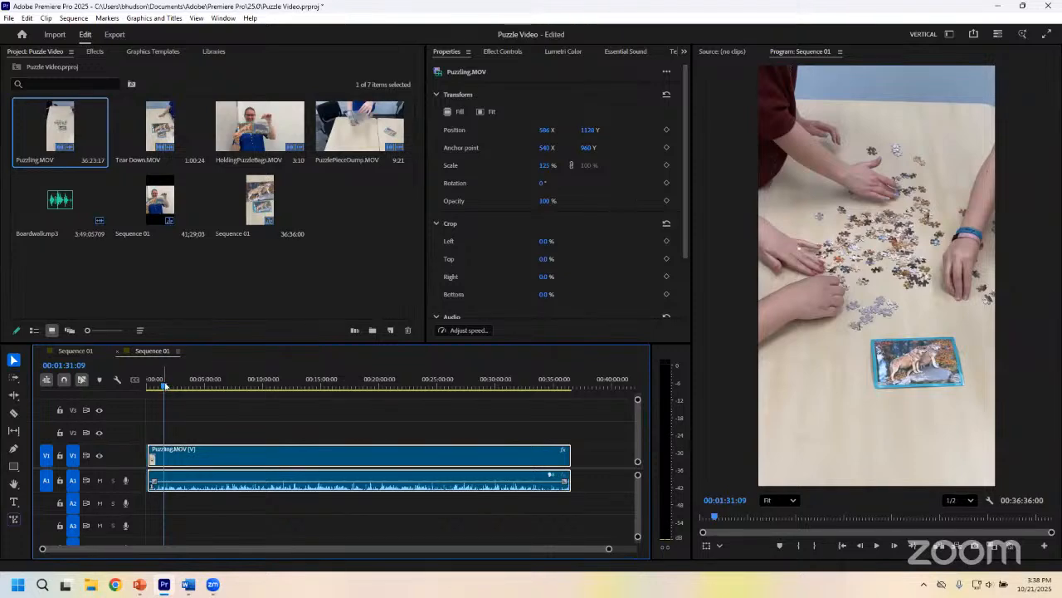
{"action": "left_click_drag", "start_coordinate": [163, 387], "coordinate": [153, 418]}
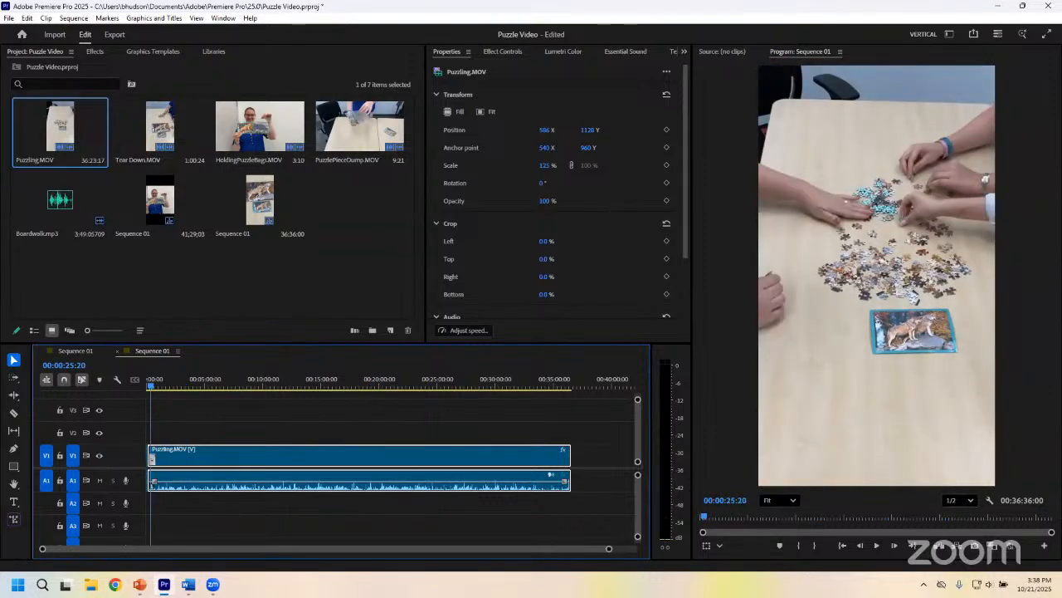
Step: Move the playhead to 00:00:20:00 and cut the Puzzling clip there
{"action": "left_click_drag", "start_coordinate": [608, 549], "coordinate": [429, 557]}
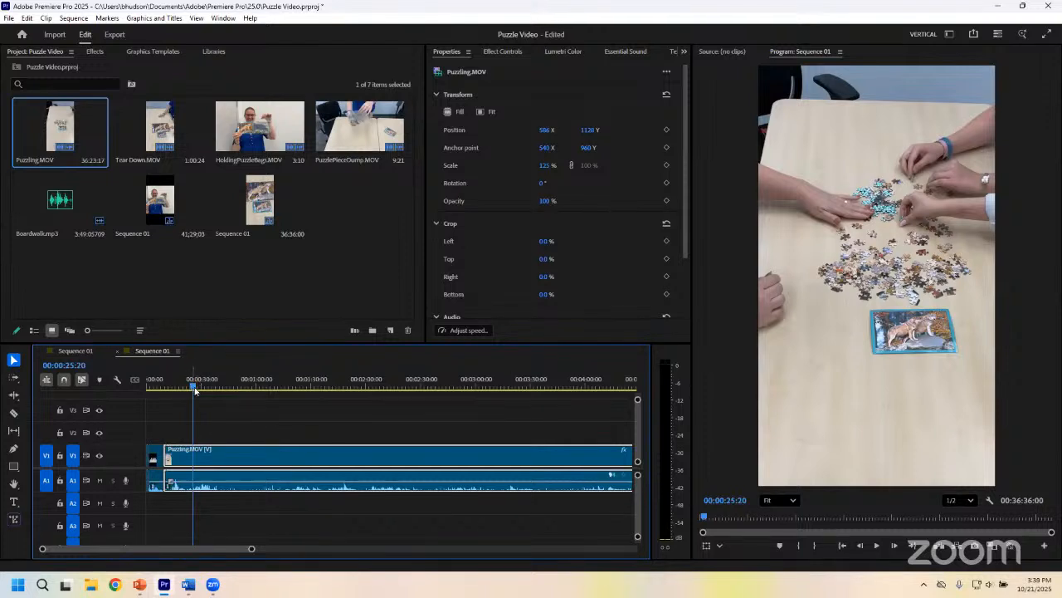
{"action": "left_click_drag", "start_coordinate": [195, 389], "coordinate": [186, 385]}
{"action": "key", "text": "Left"}
{"action": "key", "text": "Left"}
{"action": "key", "text": "Left"}
{"action": "key", "text": "Left"}
{"action": "key", "text": "Left"}
{"action": "key", "text": "Left"}
{"action": "key", "text": "Left"}
{"action": "key", "text": "Left"}
{"action": "key", "text": "Left"}
{"action": "key", "text": "Left"}
{"action": "key", "text": "Left"}
{"action": "key", "text": "Left"}
{"action": "key", "text": "Left"}
{"action": "key", "text": "Left"}
{"action": "key", "text": "Left"}
{"action": "key", "text": "Left"}
{"action": "key", "text": "Left"}
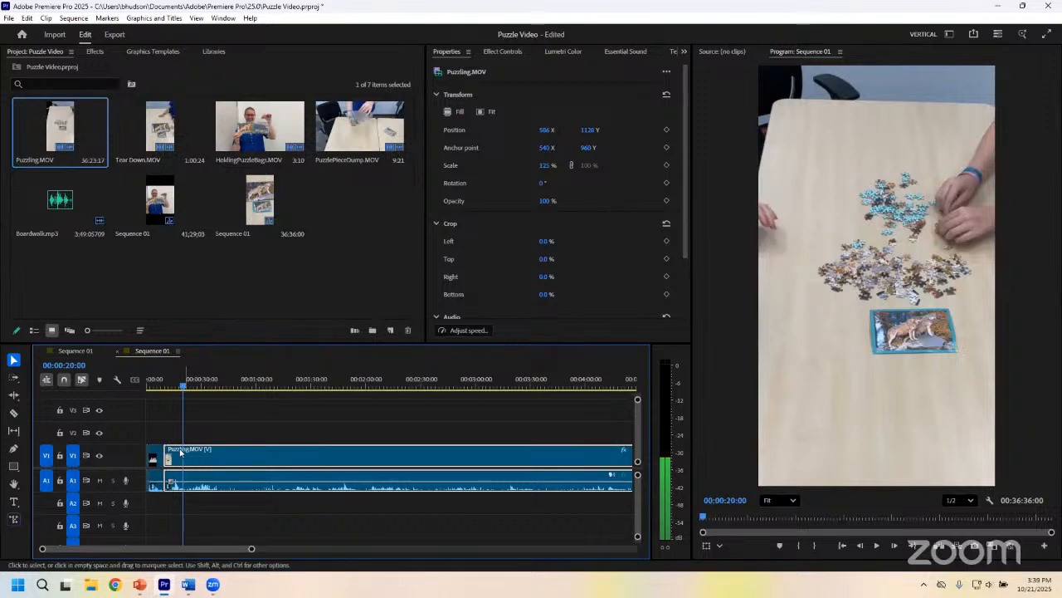
{"action": "key", "text": "c"}
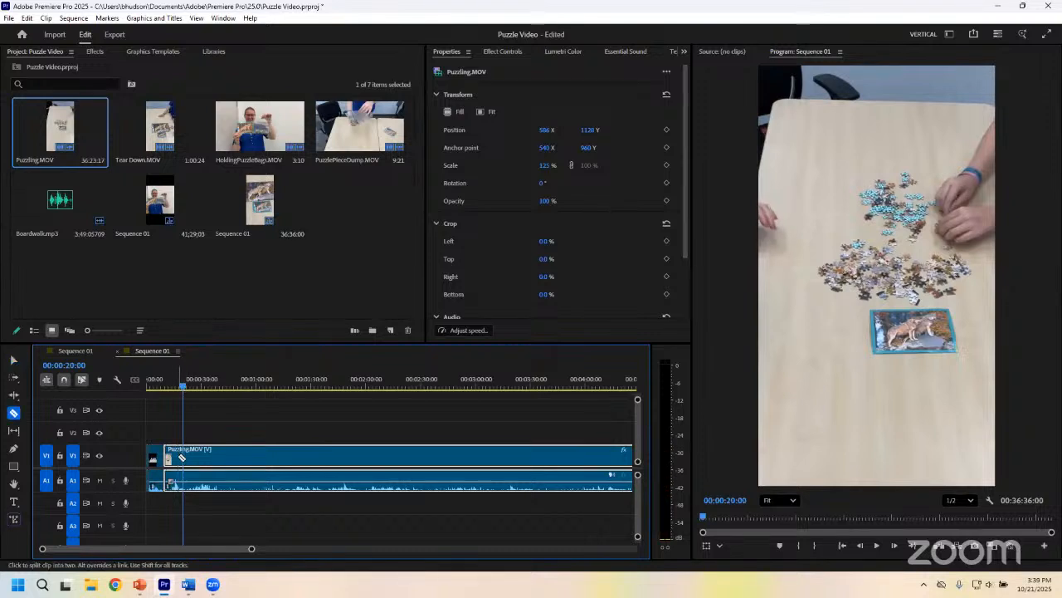
{"action": "left_click", "coordinate": [183, 457]}
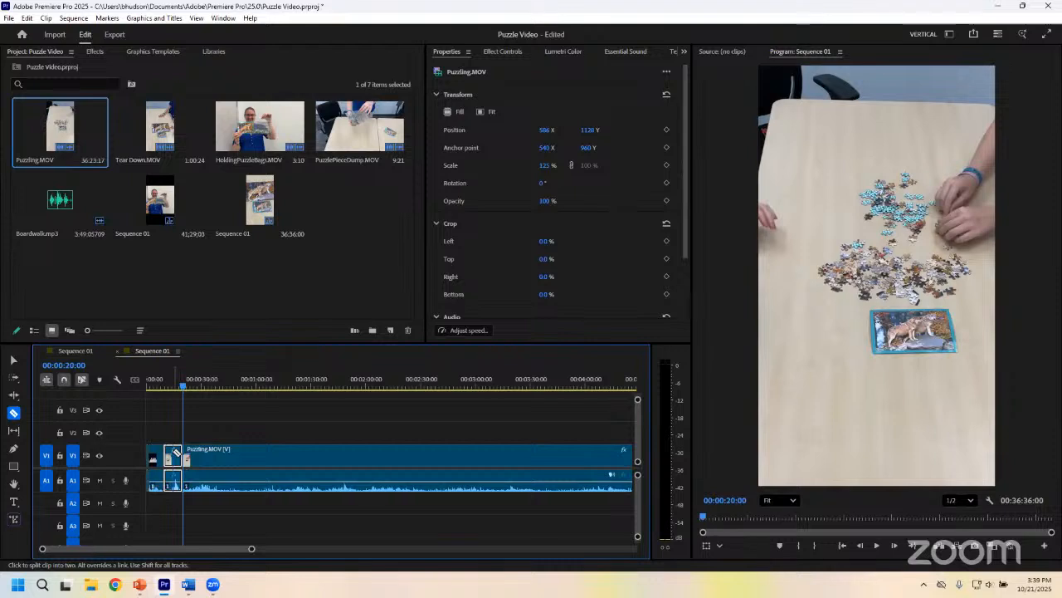
Step: Ripple delete the short Puzzling piece before the cut
{"action": "key", "text": "v"}
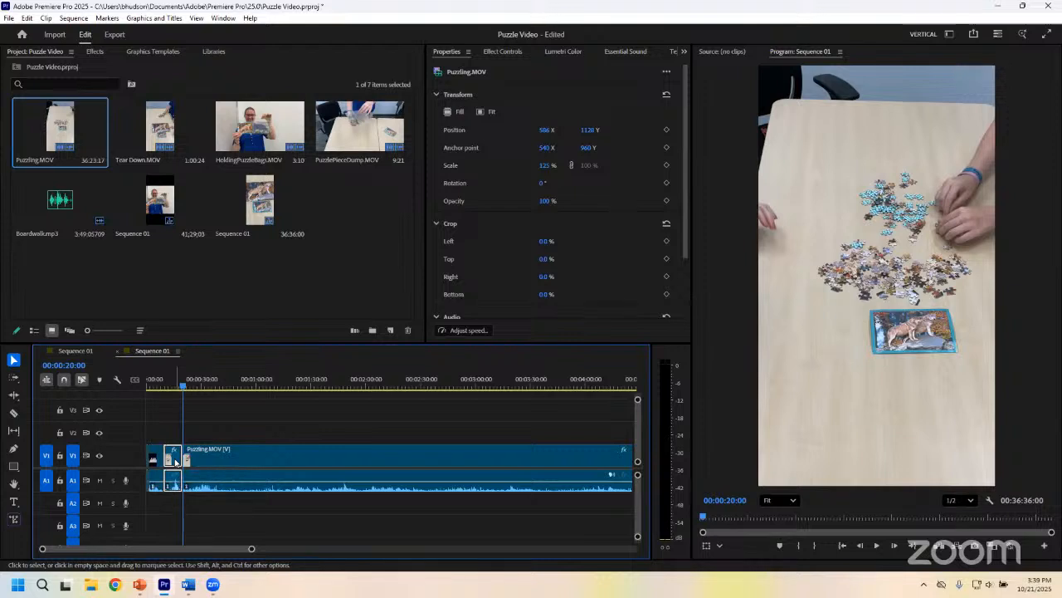
{"action": "right_click", "coordinate": [176, 461]}
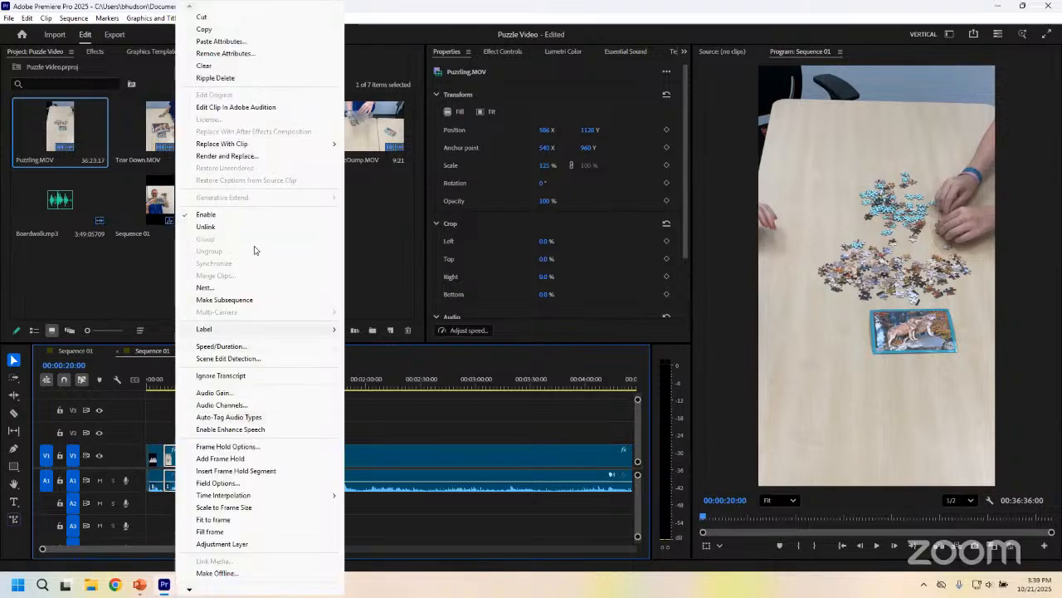
{"action": "left_click", "coordinate": [221, 78]}
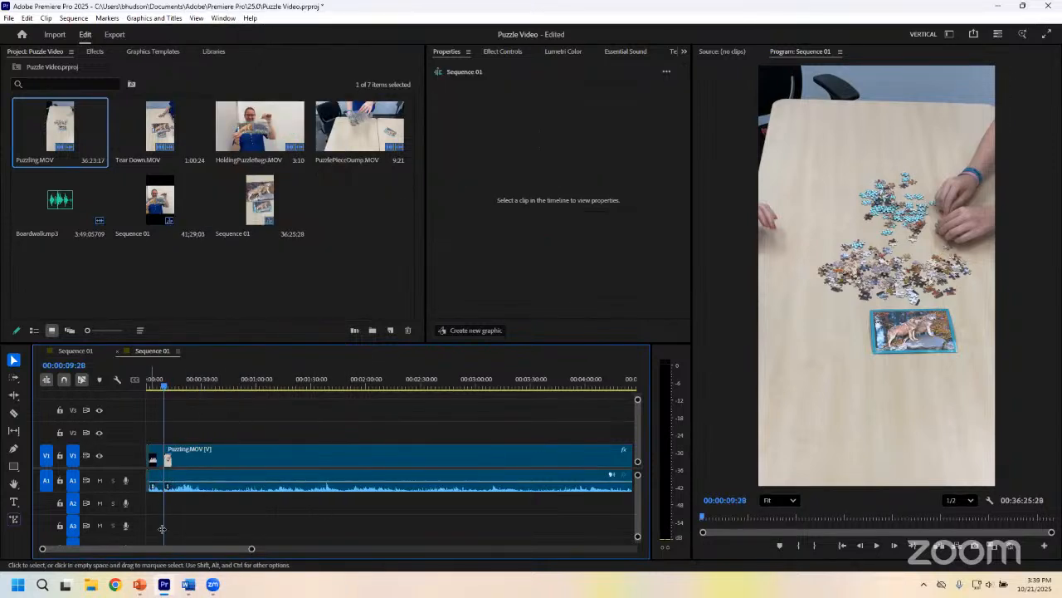
Step: Cut the Puzzling clip near its end at 00:36:04:19 and move the playhead to 00:36:05:12 within the end piece
{"action": "left_click_drag", "start_coordinate": [170, 550], "coordinate": [470, 556]}
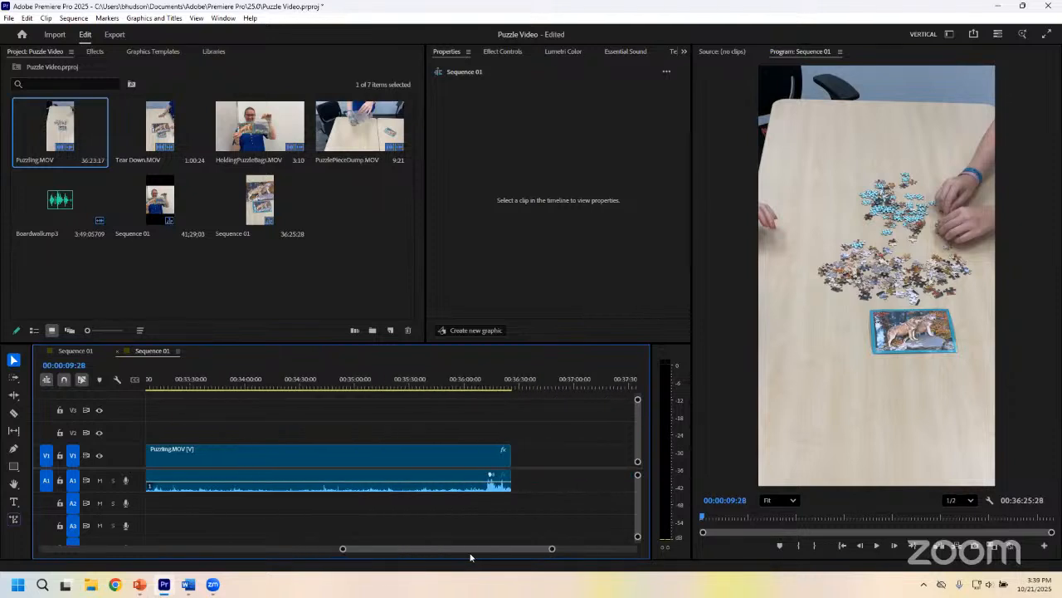
{"action": "left_click", "coordinate": [464, 387]}
{"action": "left_click_drag", "start_coordinate": [465, 388], "coordinate": [472, 389]}
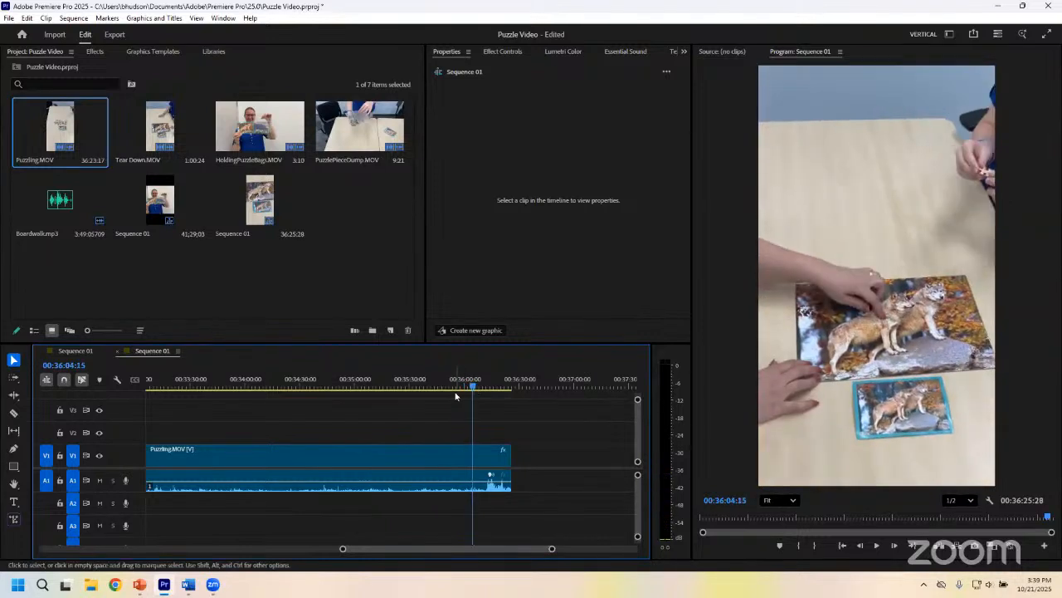
{"action": "key", "text": "Right"}
{"action": "key", "text": "Right"}
{"action": "key", "text": "Right"}
{"action": "key", "text": "Right"}
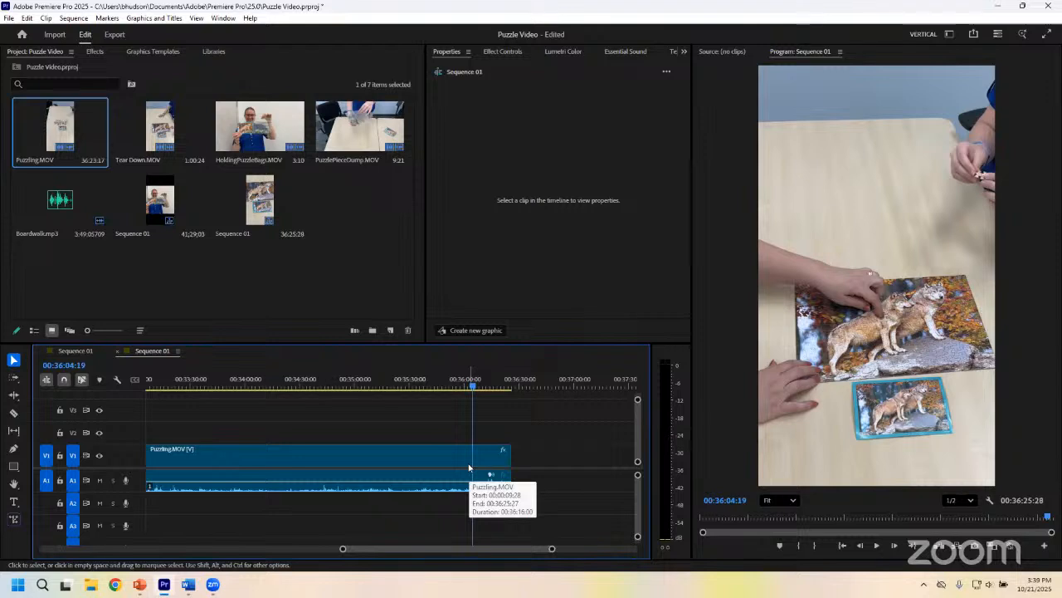
{"action": "key", "text": "Left"}
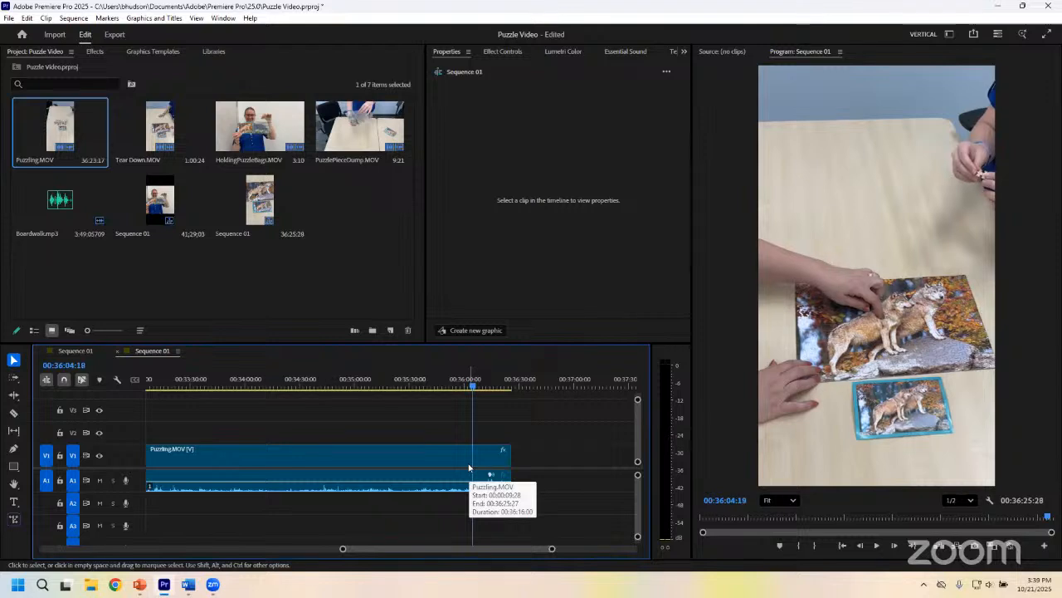
{"action": "key", "text": "Right"}
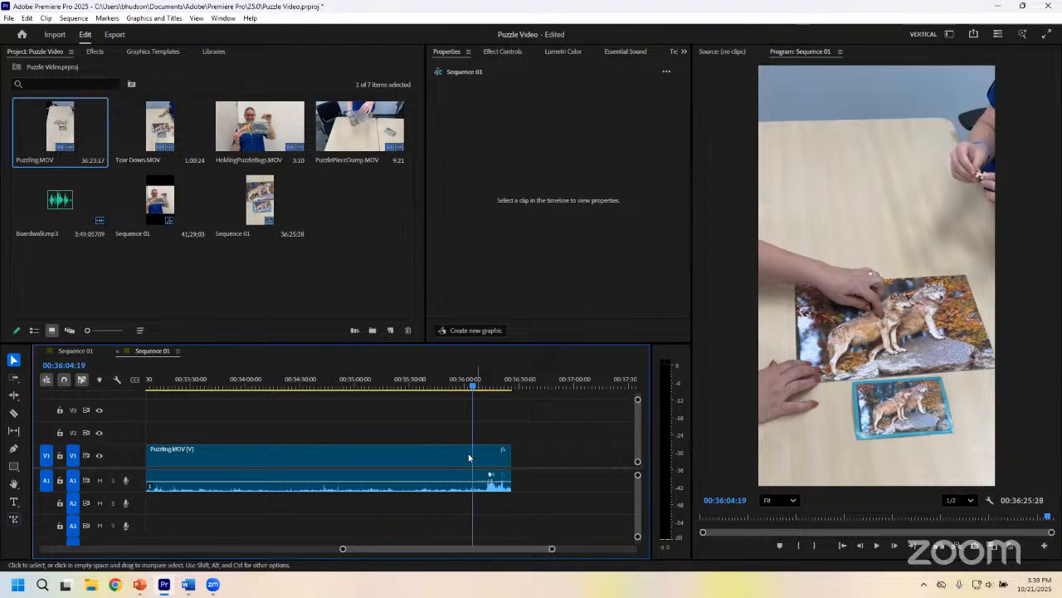
{"action": "key", "text": "c"}
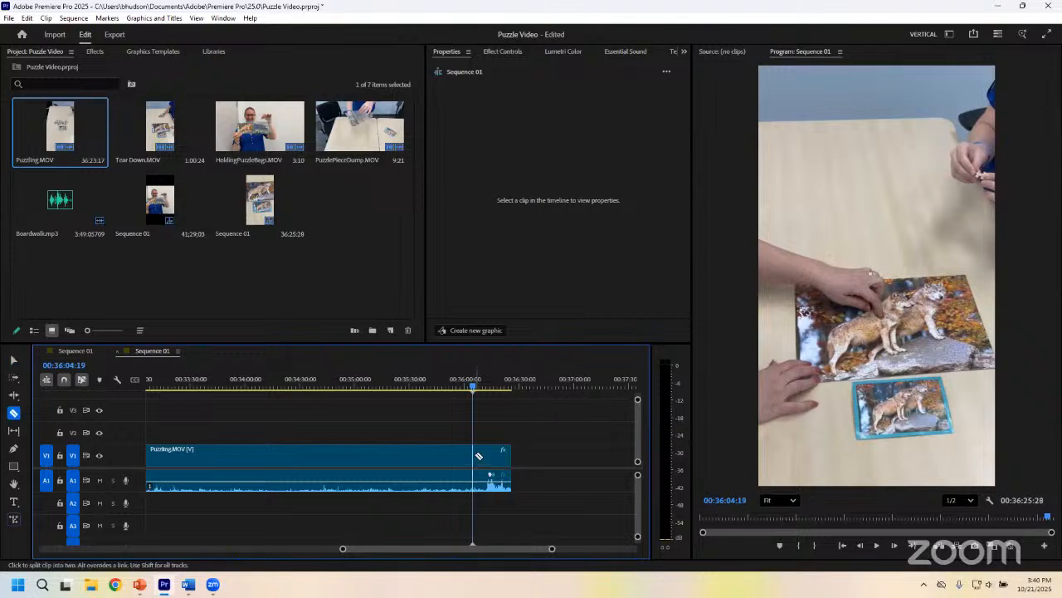
{"action": "left_click", "coordinate": [475, 455]}
{"action": "key", "text": "v"}
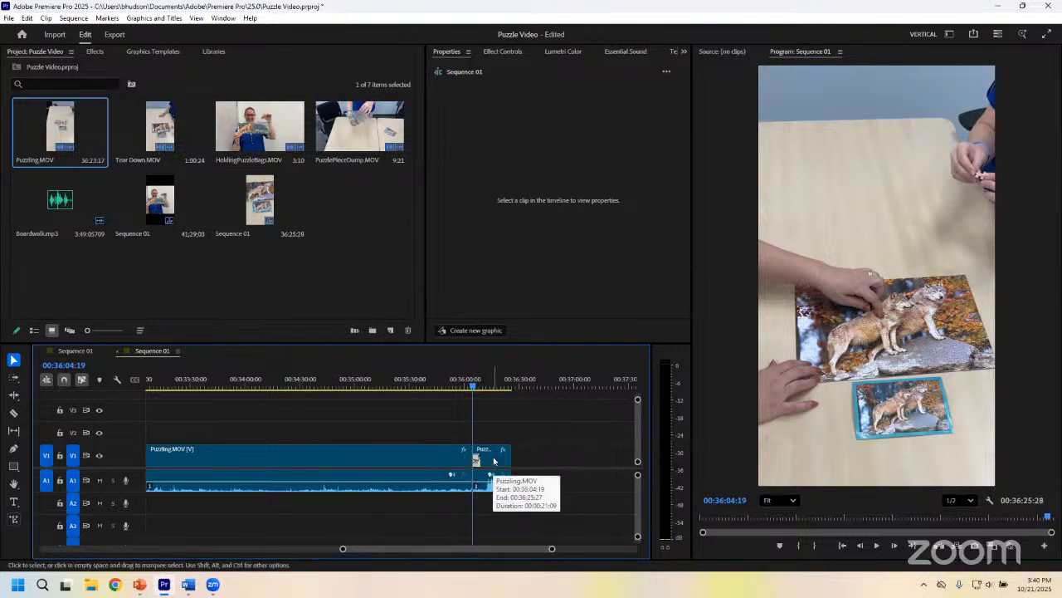
{"action": "left_click", "coordinate": [494, 461]}
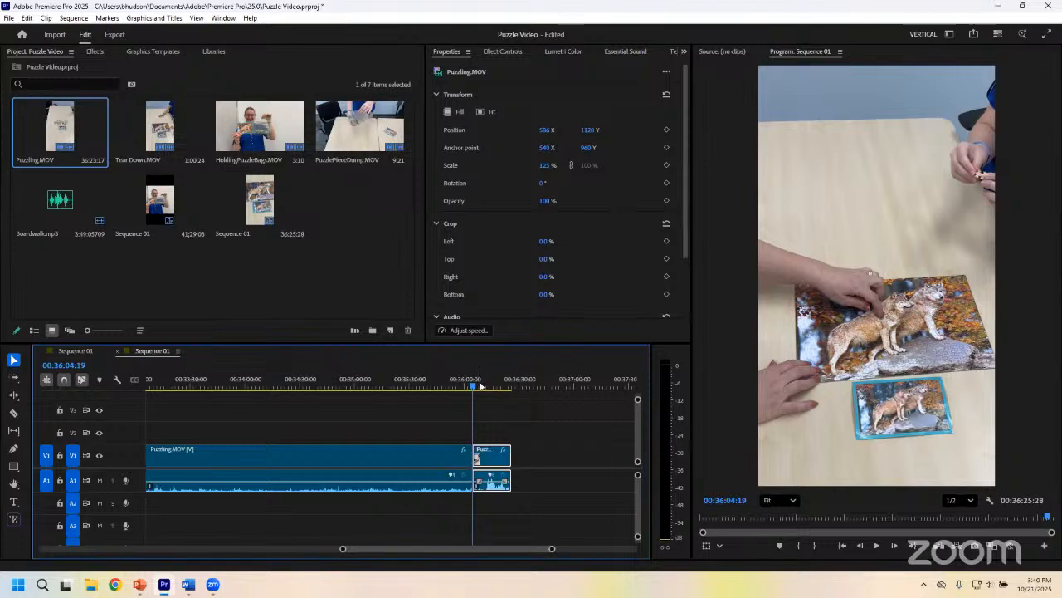
{"action": "mouse_move", "coordinate": [473, 388]}
{"action": "left_mouse_down"}
{"action": "mouse_move", "coordinate": [495, 389]}
{"action": "mouse_move", "coordinate": [475, 389]}
{"action": "left_mouse_up"}
Step: Try to set the speed of the long Puzzling piece to 200% in its Speed/Duration settings
{"action": "left_click_drag", "start_coordinate": [374, 548], "coordinate": [113, 554]}
{"action": "left_click_drag", "start_coordinate": [265, 549], "coordinate": [82, 545]}
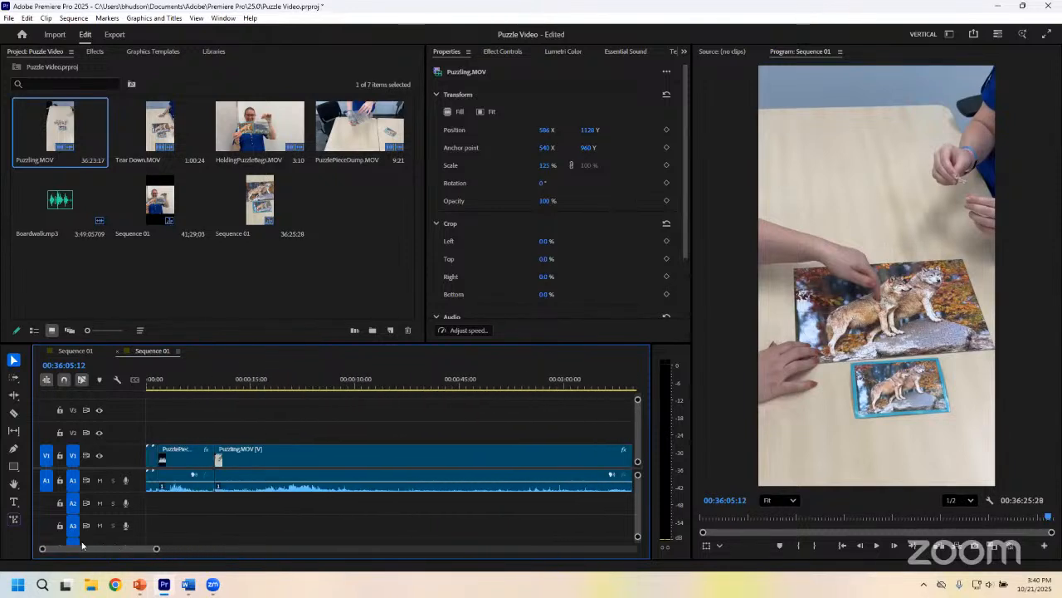
{"action": "left_click", "coordinate": [306, 464]}
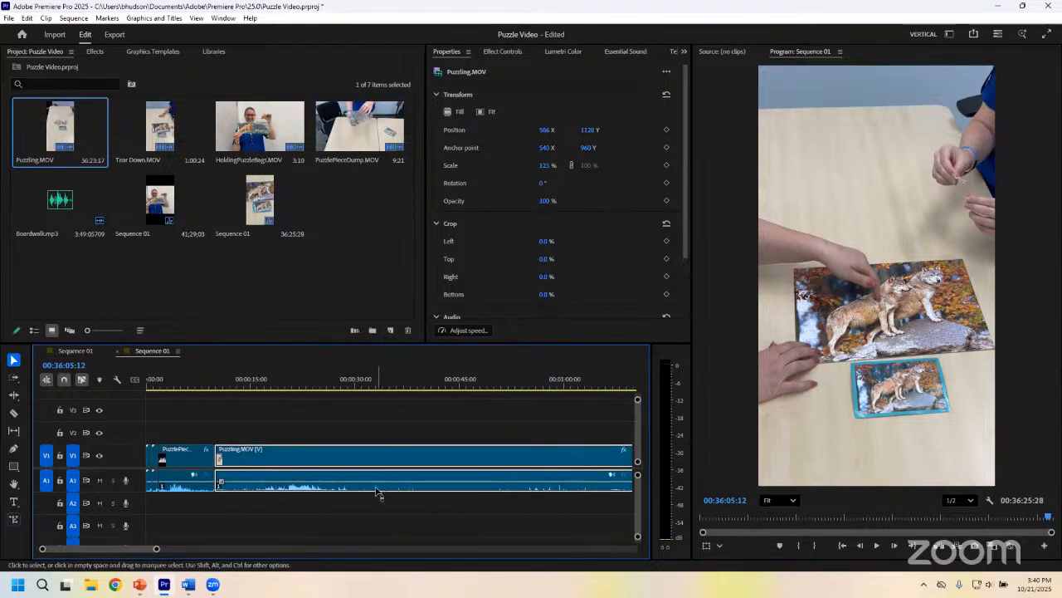
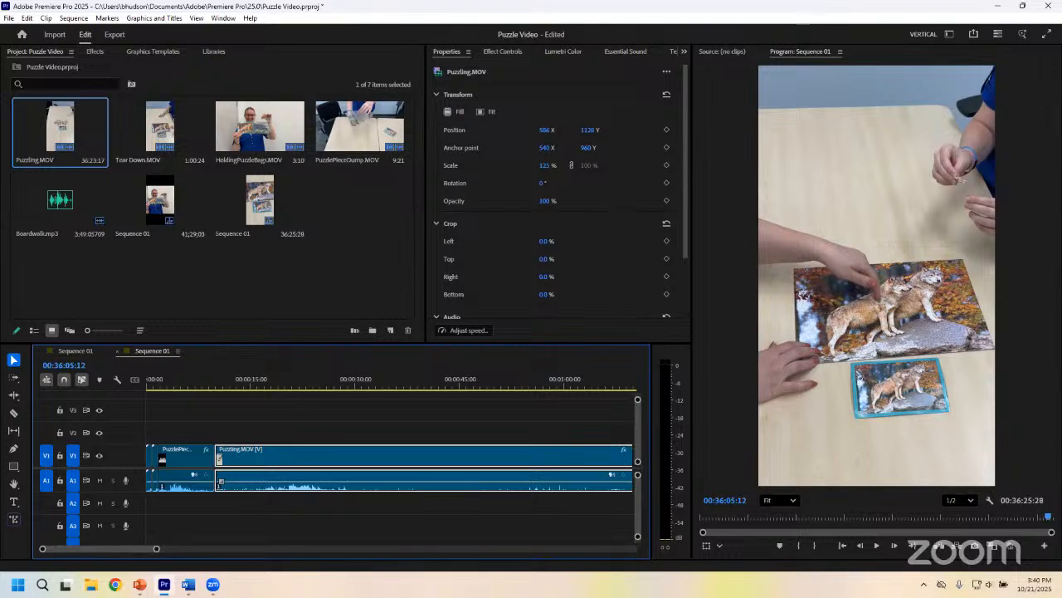
{"action": "right_click", "coordinate": [330, 464]}
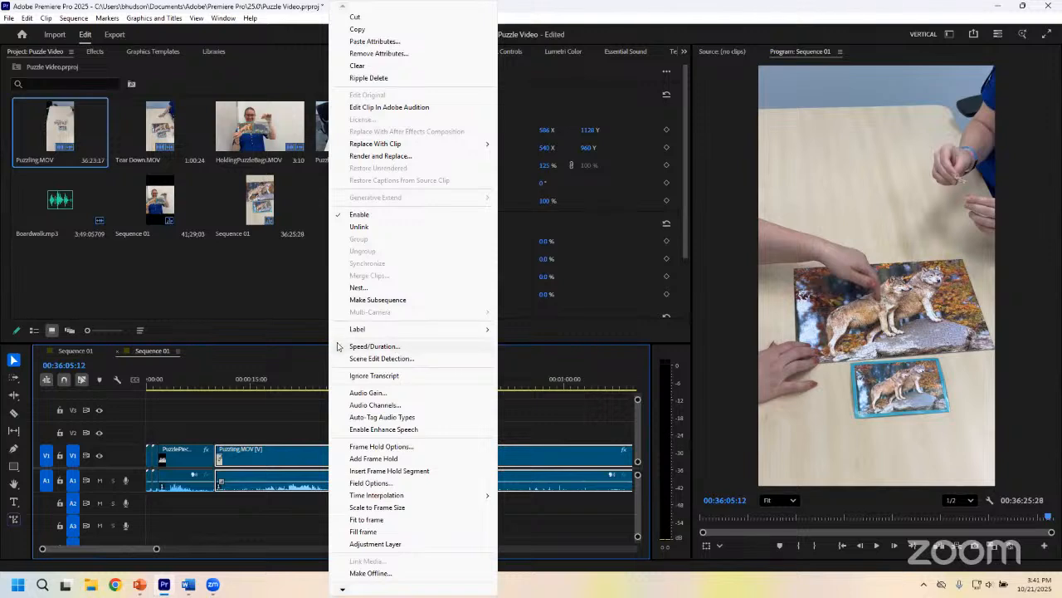
{"action": "left_click", "coordinate": [325, 468]}
{"action": "left_click", "coordinate": [323, 466]}
{"action": "right_click", "coordinate": [323, 465]}
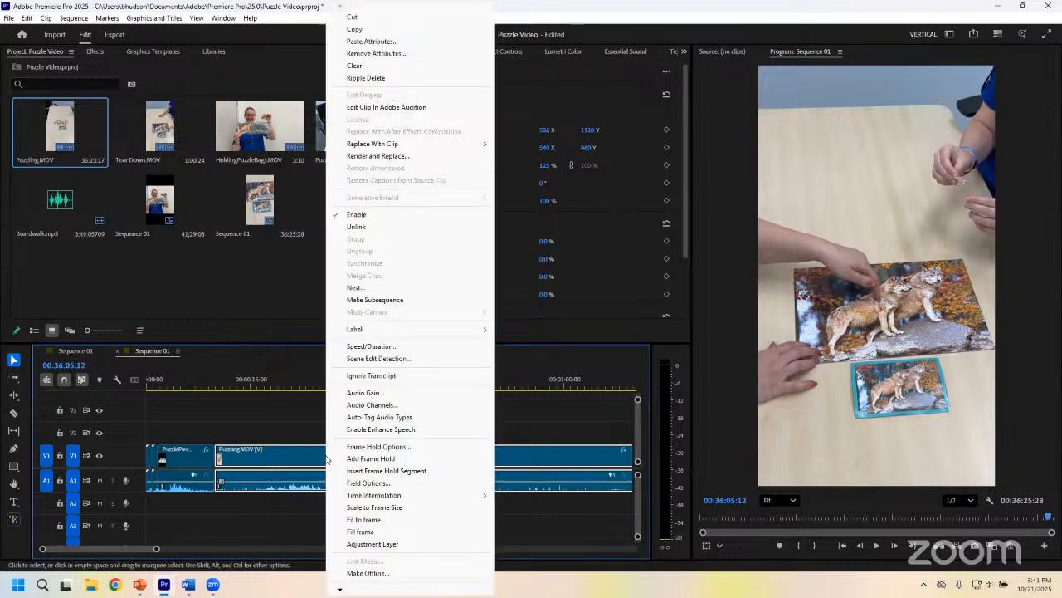
{"action": "left_click", "coordinate": [374, 348]}
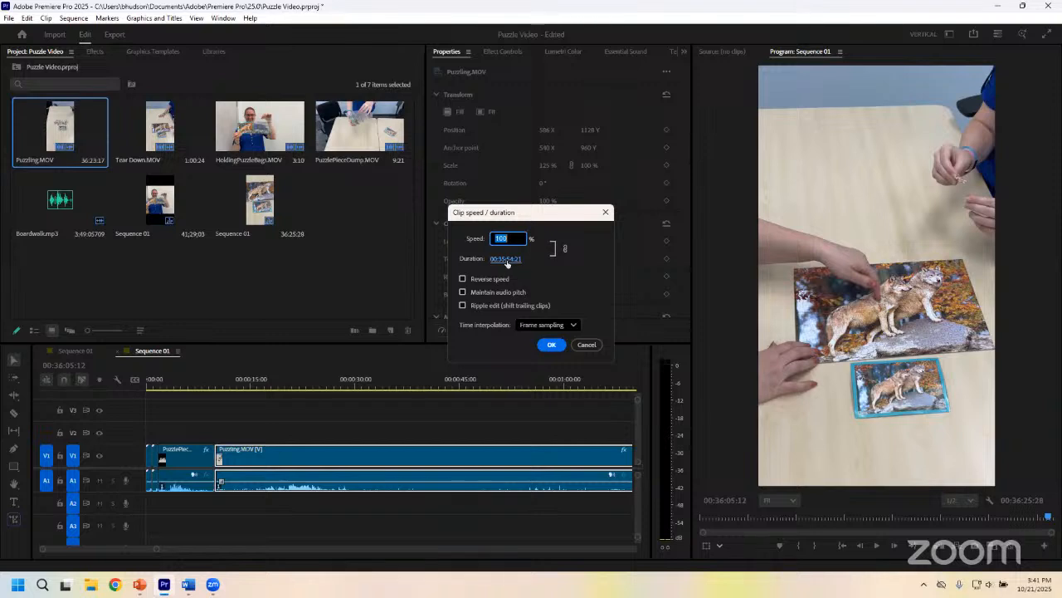
{"action": "type", "text": "50"}
{"action": "key", "text": "BackSpace"}
{"action": "type", "text": "00"}
{"action": "key", "text": "BackSpace"}
{"action": "key", "text": "BackSpace"}
{"action": "left_click_drag", "start_coordinate": [508, 240], "coordinate": [493, 238]}
{"action": "type", "text": "100"}
{"action": "key", "text": "BackSpace"}
{"action": "key", "text": "BackSpace"}
{"action": "left_click", "coordinate": [515, 236]}
{"action": "key", "text": "BackSpace"}
{"action": "type", "text": "0"}
{"action": "key", "text": "Delete"}
{"action": "key", "text": "Delete"}
{"action": "type", "text": "0"}
Step: Try a duration of 00:00:30:00 for the long Puzzling piece
{"action": "left_click", "coordinate": [510, 259]}
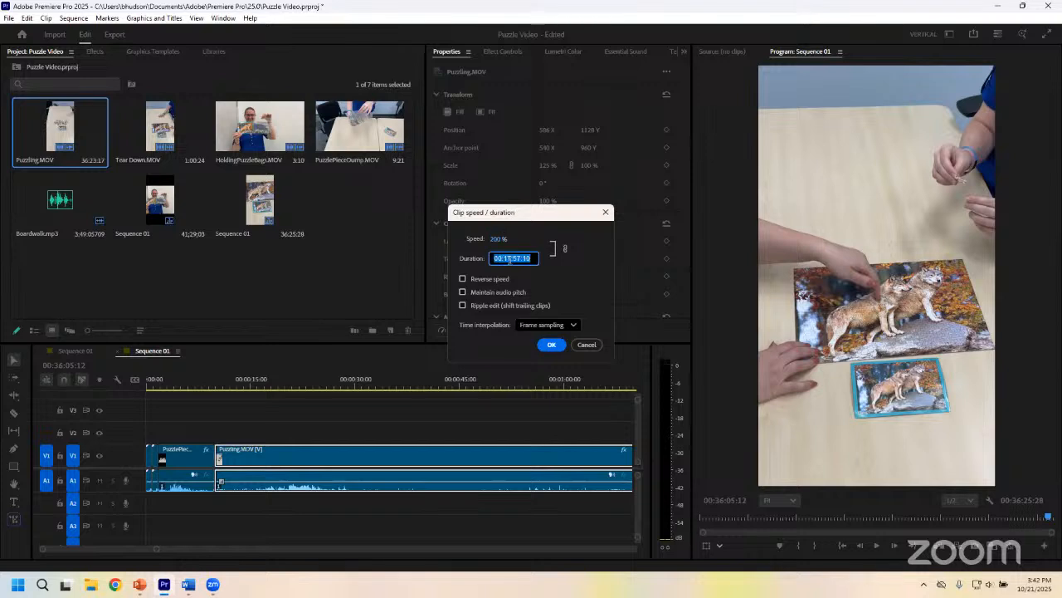
{"action": "type", "text": "30:00"}
{"action": "left_click", "coordinate": [555, 281]}
{"action": "left_click", "coordinate": [518, 259]}
Step: Try a speed of 9000% with speed and duration unlinked, and discard the Speed/Duration changes
{"action": "left_click", "coordinate": [504, 239]}
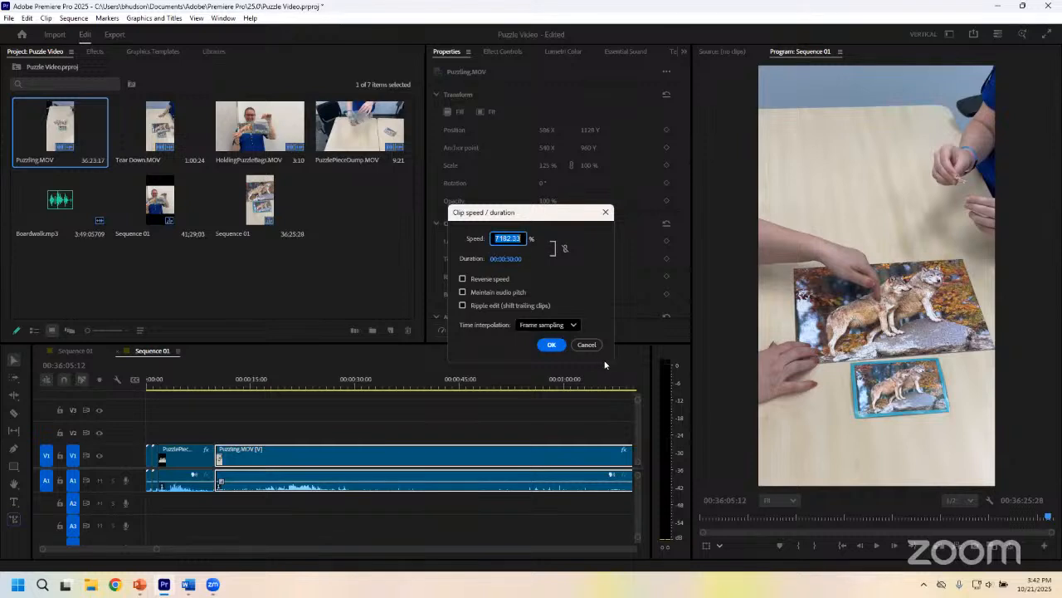
{"action": "type", "text": "9000"}
{"action": "left_click", "coordinate": [554, 347]}
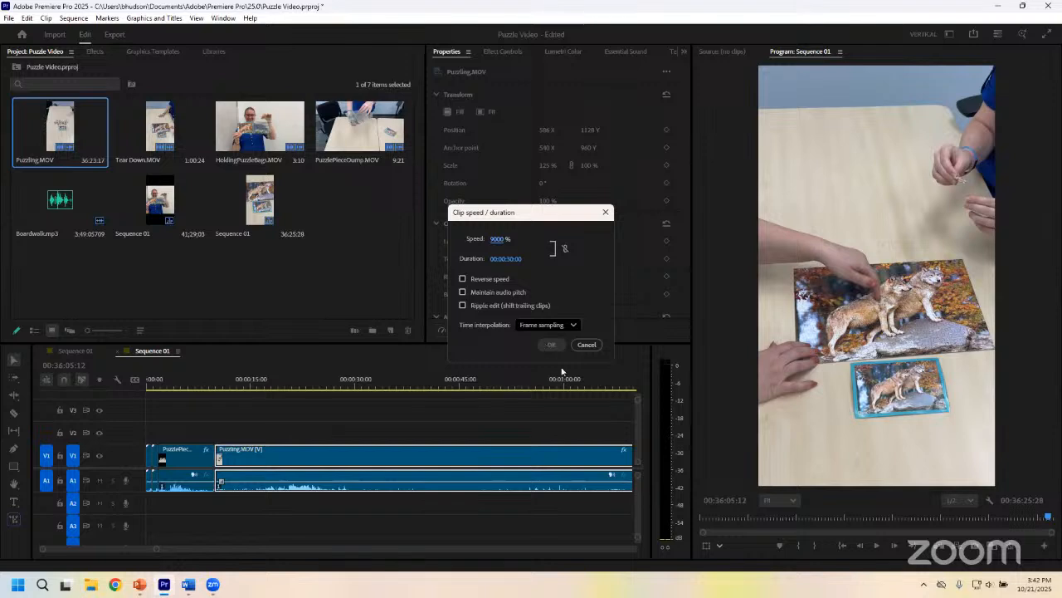
{"action": "left_click", "coordinate": [605, 211]}
{"action": "mouse_move", "coordinate": [134, 548]}
{"action": "left_mouse_down"}
{"action": "mouse_move", "coordinate": [518, 539]}
{"action": "mouse_move", "coordinate": [141, 545]}
{"action": "left_mouse_up"}
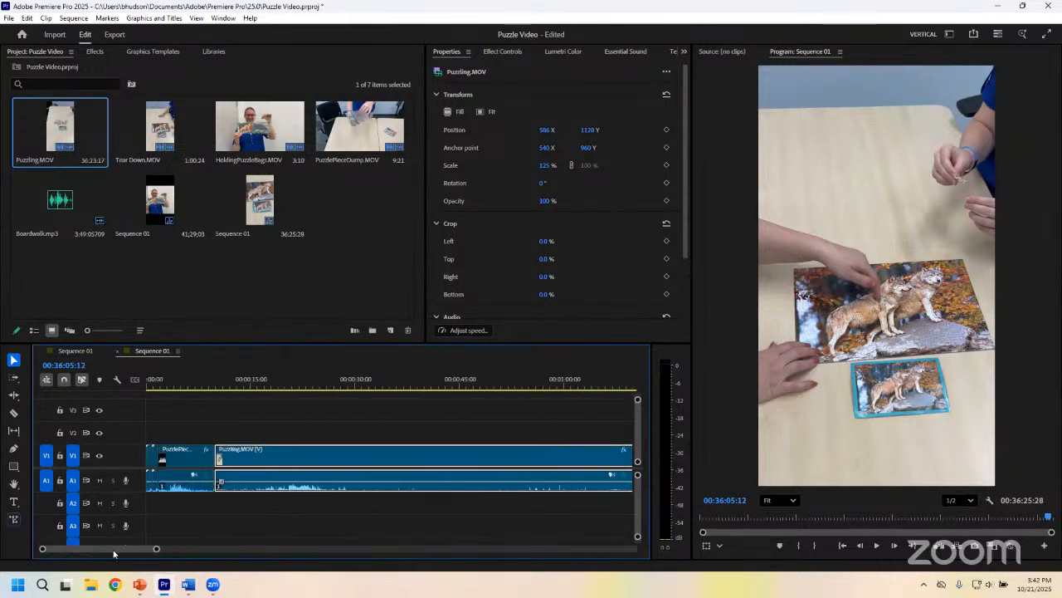
Step: Reopen the long Puzzling piece's Speed/Duration settings, try 9000% speed once more, and discard the changes
{"action": "right_click", "coordinate": [282, 455]}
{"action": "left_click", "coordinate": [324, 347]}
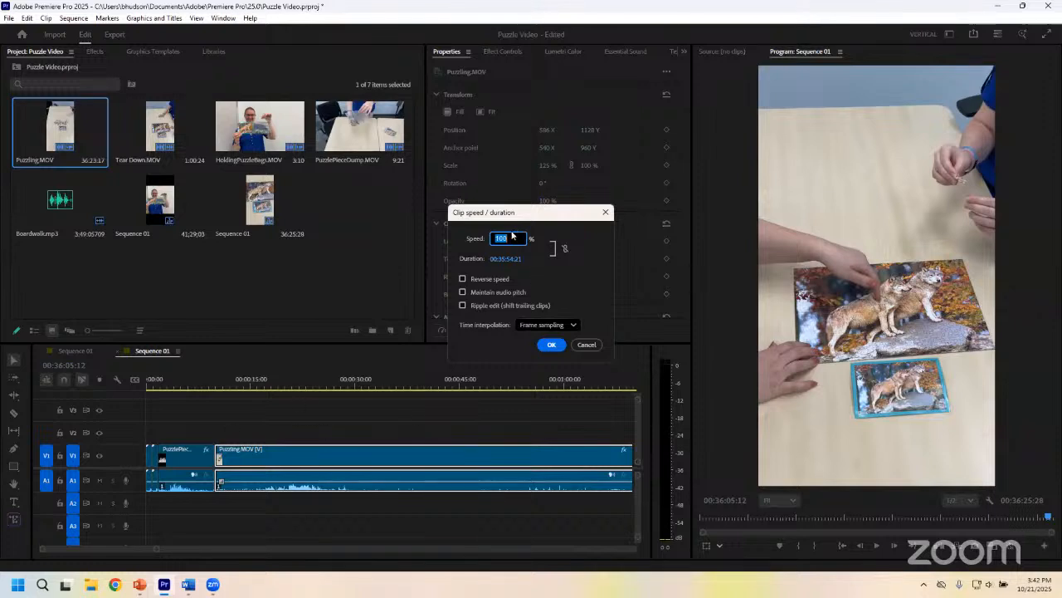
{"action": "type", "text": "9000"}
{"action": "left_click", "coordinate": [551, 345]}
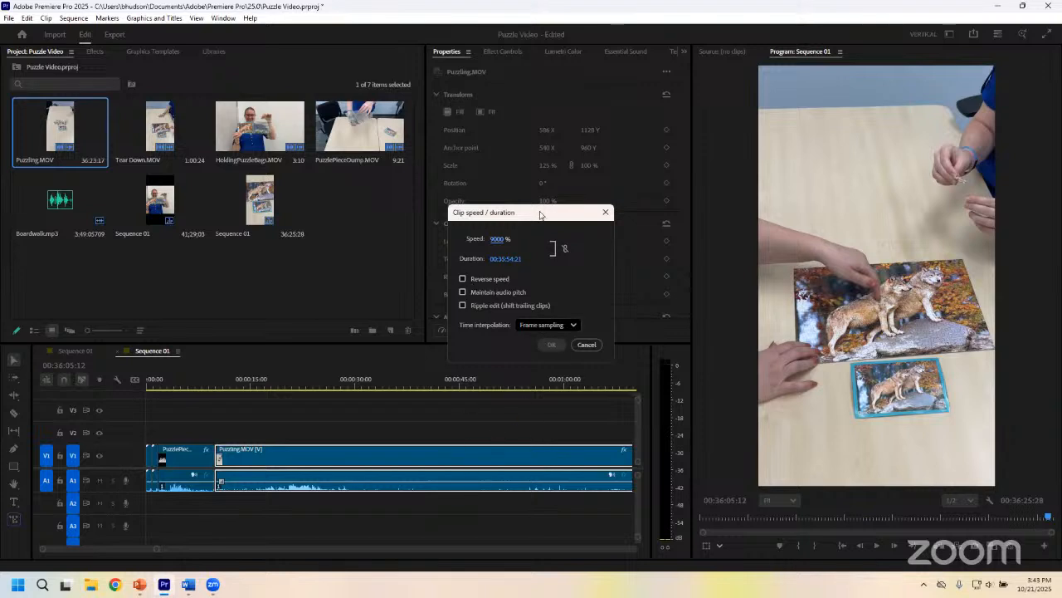
{"action": "left_click_drag", "start_coordinate": [540, 216], "coordinate": [454, 249]}
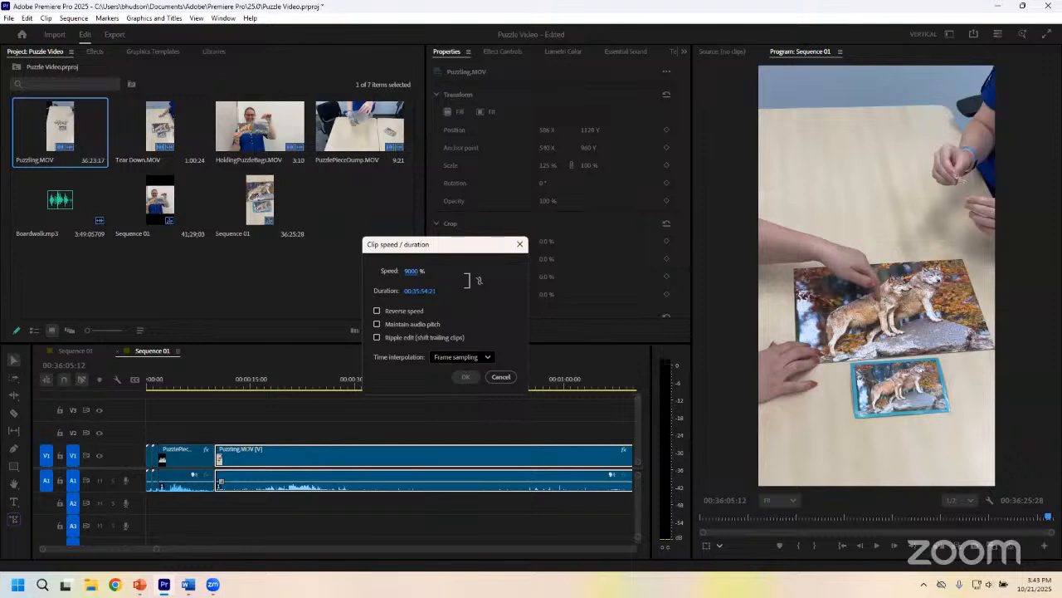
{"action": "left_click", "coordinate": [519, 245]}
{"action": "mouse_move", "coordinate": [123, 550]}
{"action": "left_mouse_down"}
{"action": "mouse_move", "coordinate": [467, 554]}
{"action": "mouse_move", "coordinate": [111, 553]}
{"action": "left_mouse_up"}
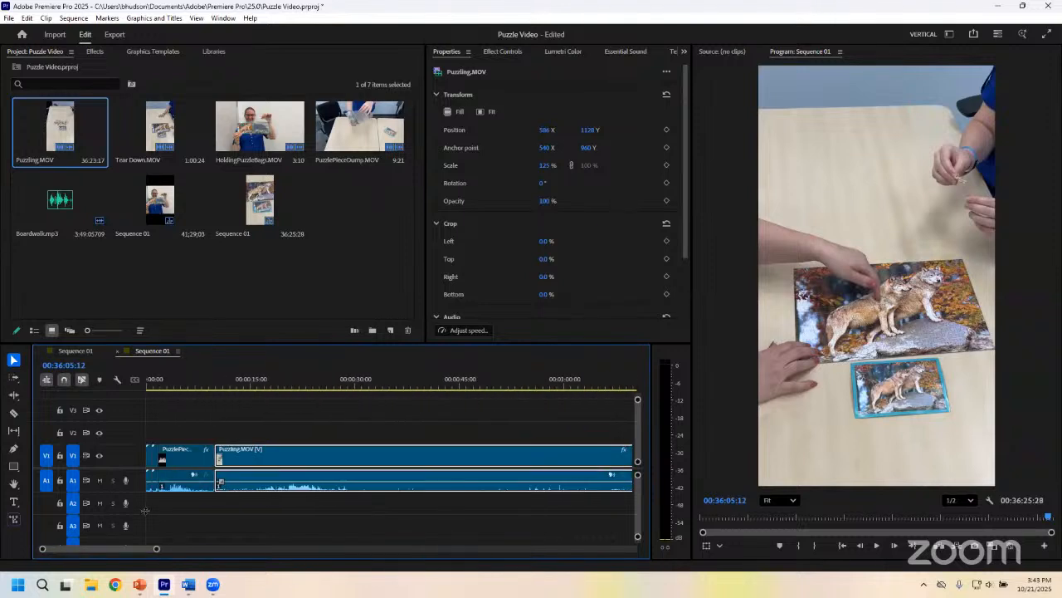
Step: Try to set the long Puzzling piece's speed to 900% with Frame sampling as time interpolation
{"action": "right_click", "coordinate": [266, 455]}
{"action": "left_click", "coordinate": [318, 345]}
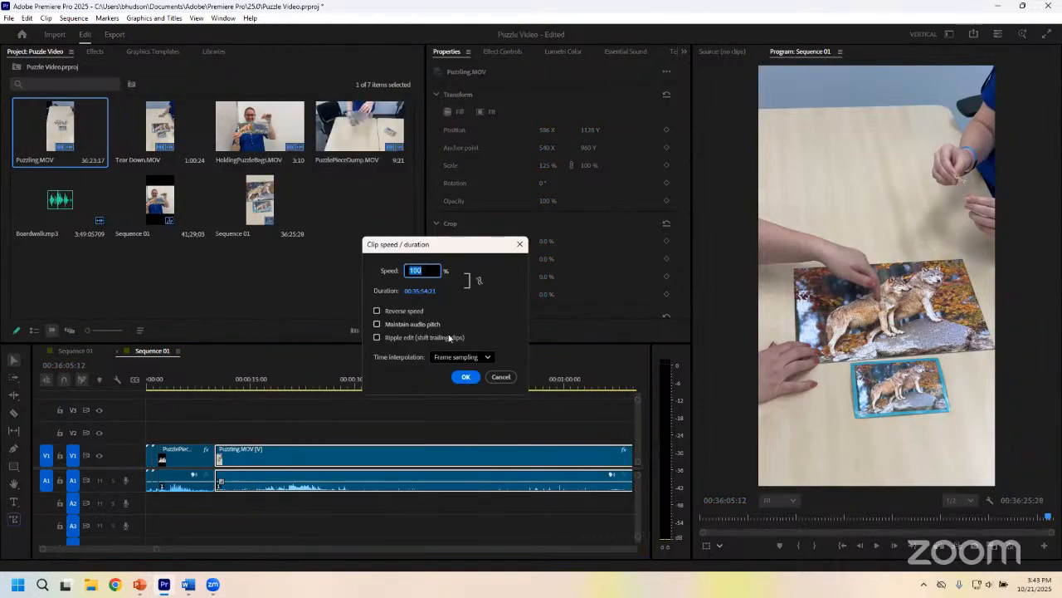
{"action": "left_click", "coordinate": [461, 357]}
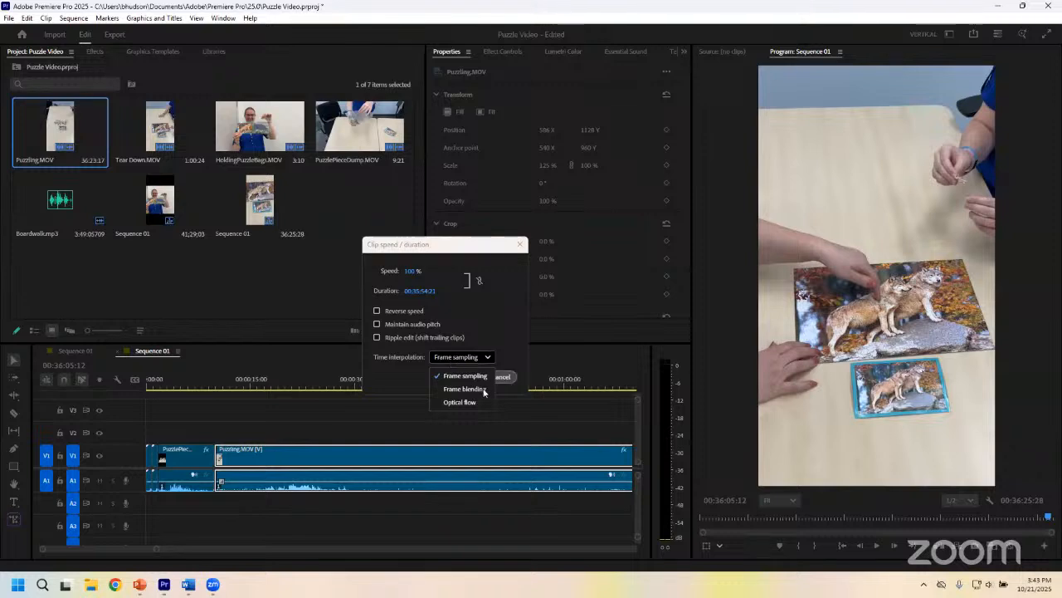
{"action": "left_click", "coordinate": [458, 372]}
{"action": "left_click", "coordinate": [413, 271]}
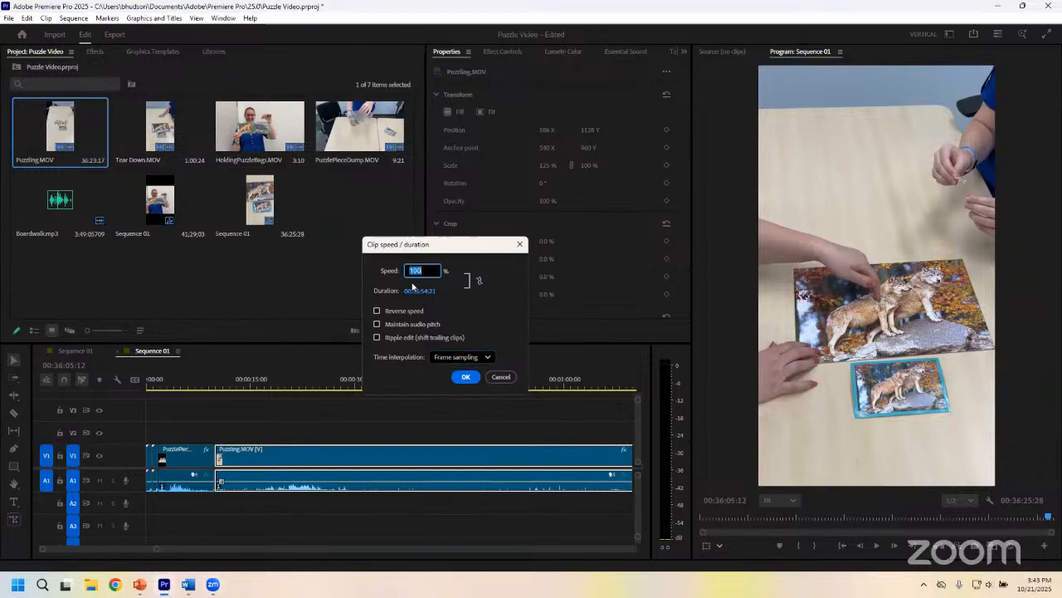
{"action": "type", "text": "8000"}
{"action": "key", "text": "BackSpace"}
{"action": "key", "text": "Return"}
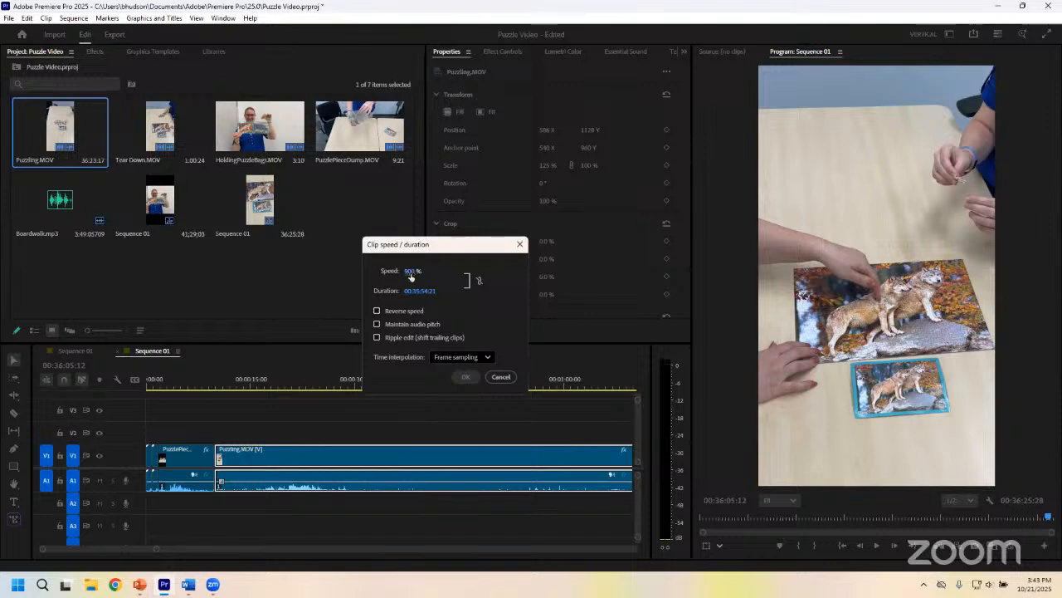
Step: Try a speed of 8000% for the long Puzzling piece and discard the Speed/Duration changes
{"action": "left_click", "coordinate": [413, 272]}
{"action": "type", "text": "8000"}
{"action": "left_click", "coordinate": [504, 265]}
{"action": "left_click", "coordinate": [520, 244]}
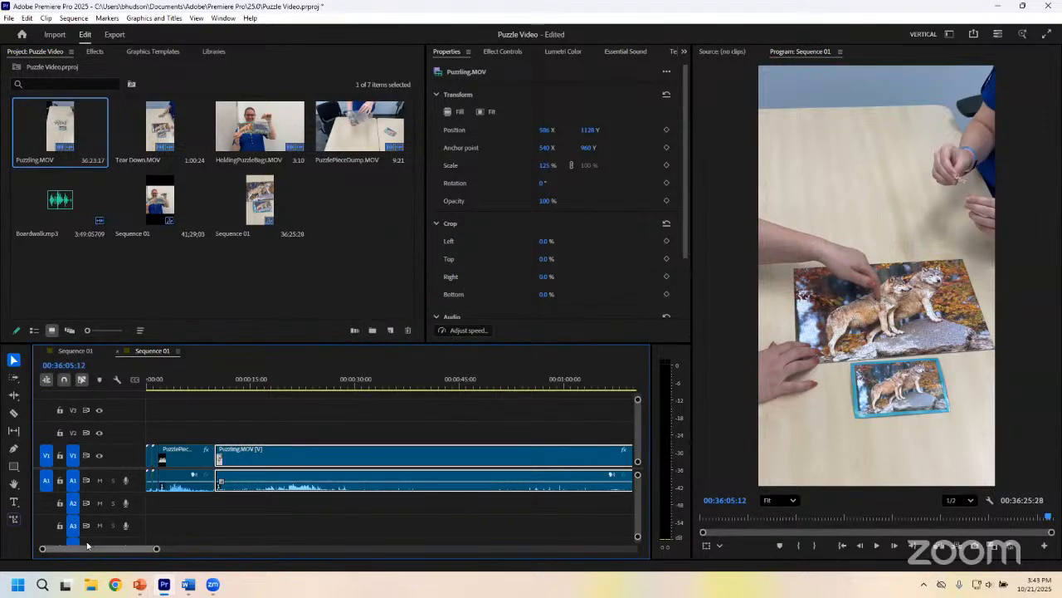
{"action": "left_click_drag", "start_coordinate": [156, 549], "coordinate": [627, 549]}
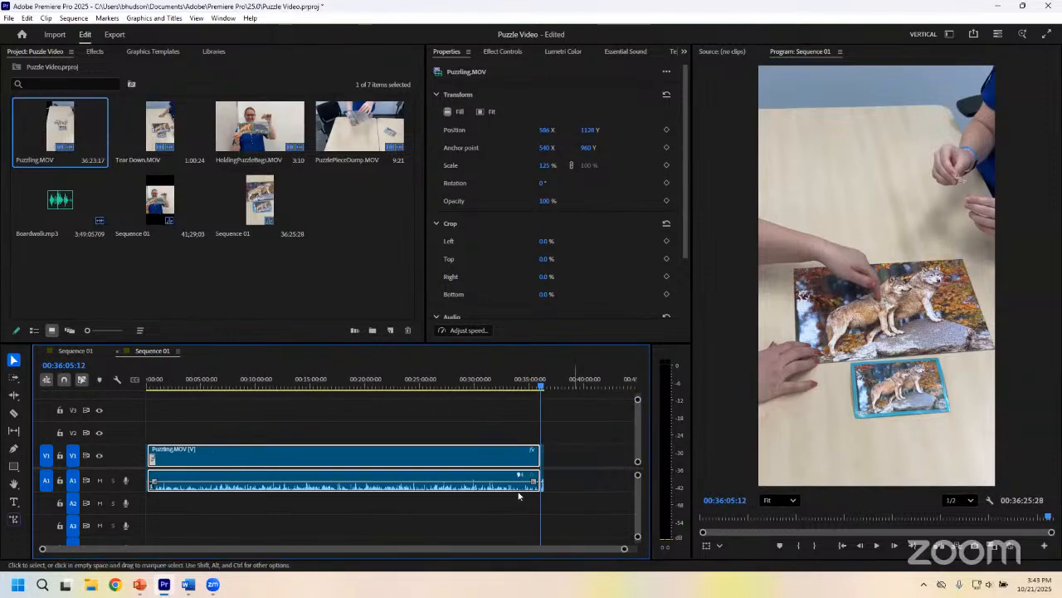
Step: Close the other Sequence 01 in the timeline, keeping the long Puzzling sequence open
{"action": "right_click", "coordinate": [471, 478]}
{"action": "left_click", "coordinate": [374, 430]}
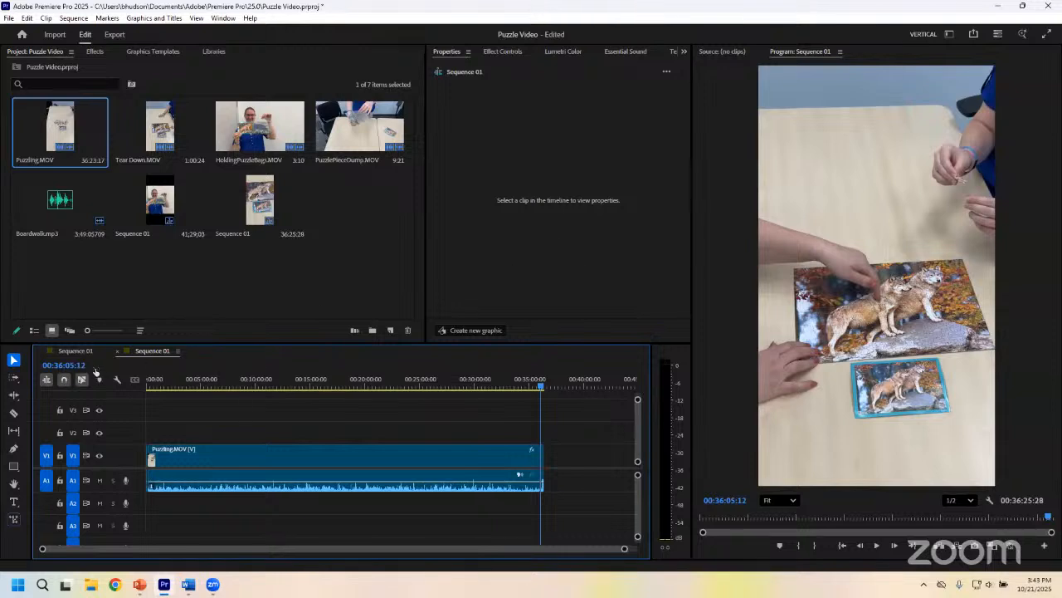
{"action": "left_click", "coordinate": [43, 354]}
Step: Try a speed of 9000% and a duration of 15:00 for the long Puzzling piece, and discard the Speed/Duration changes
{"action": "left_click", "coordinate": [361, 474]}
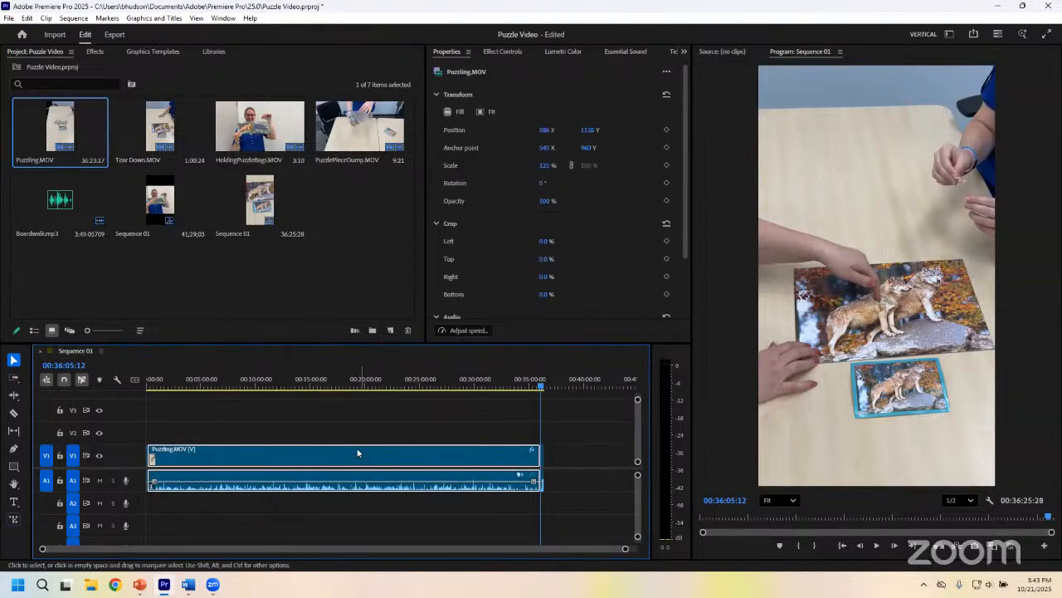
{"action": "right_click", "coordinate": [360, 474]}
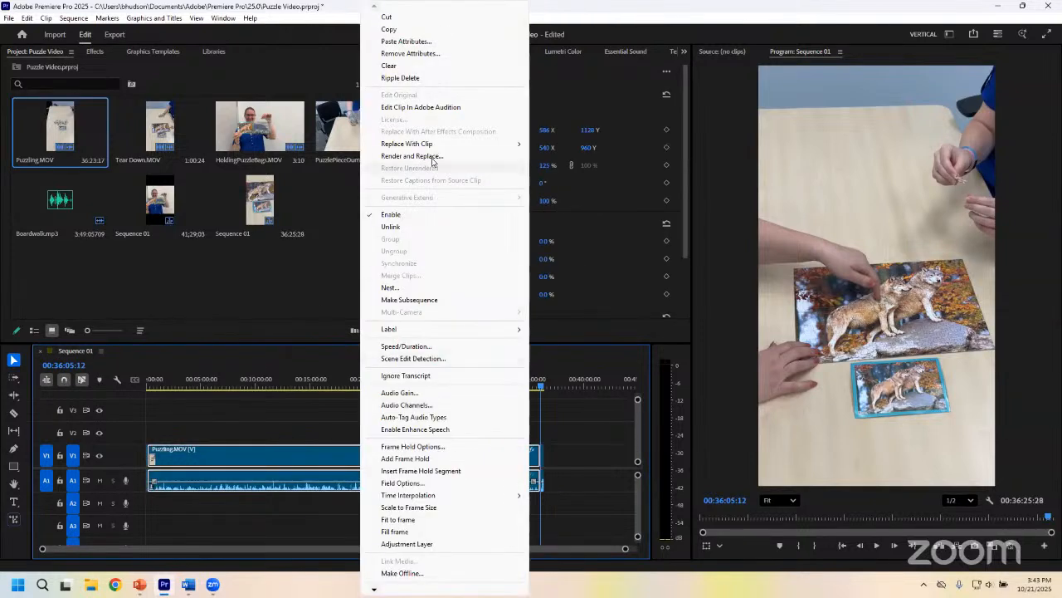
{"action": "left_click", "coordinate": [415, 346]}
{"action": "type", "text": "9000"}
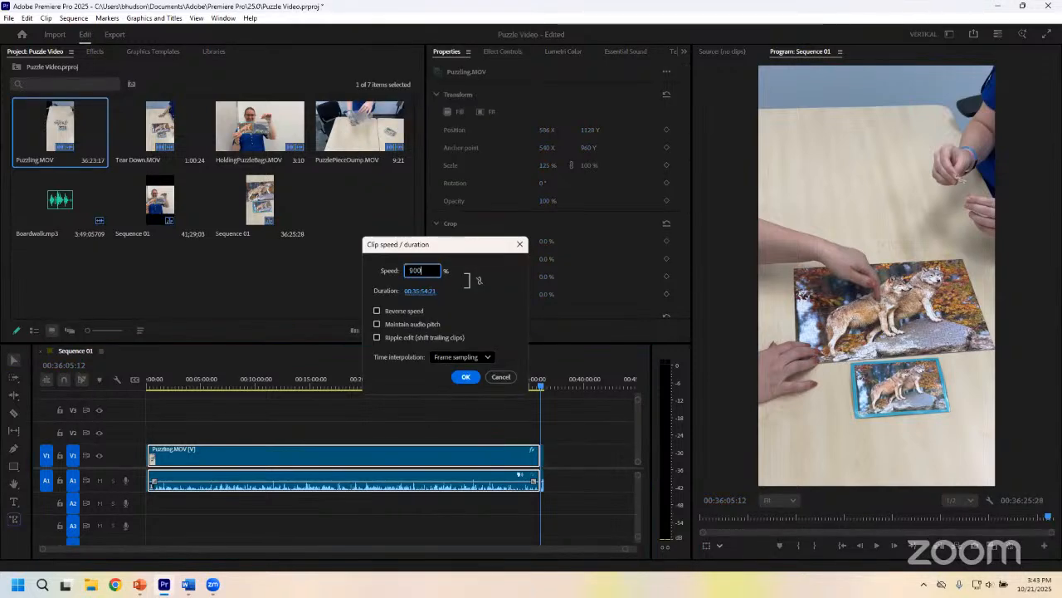
{"action": "left_click", "coordinate": [471, 381]}
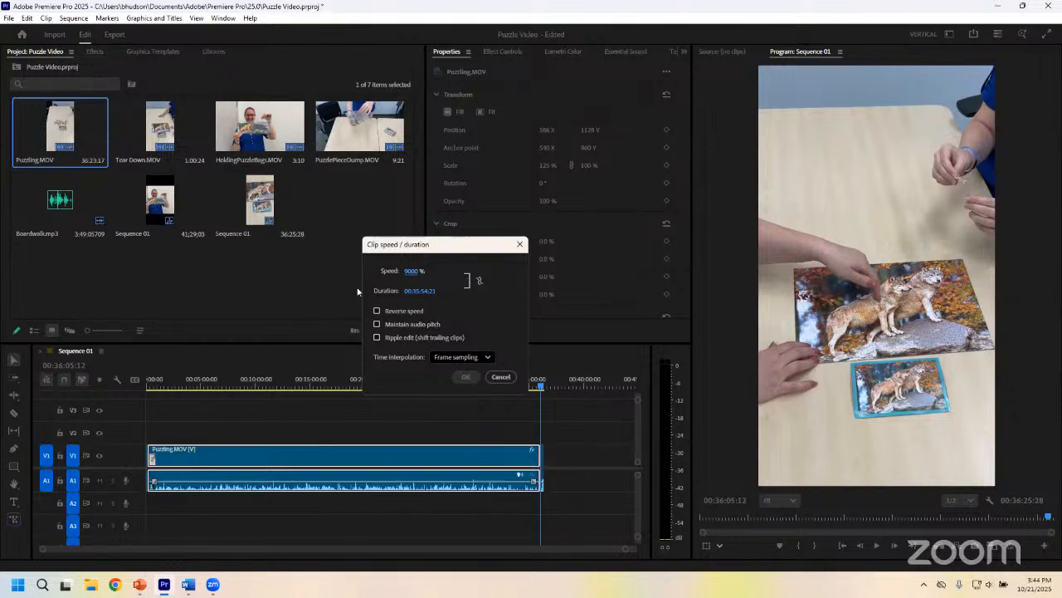
{"action": "left_click", "coordinate": [420, 293]}
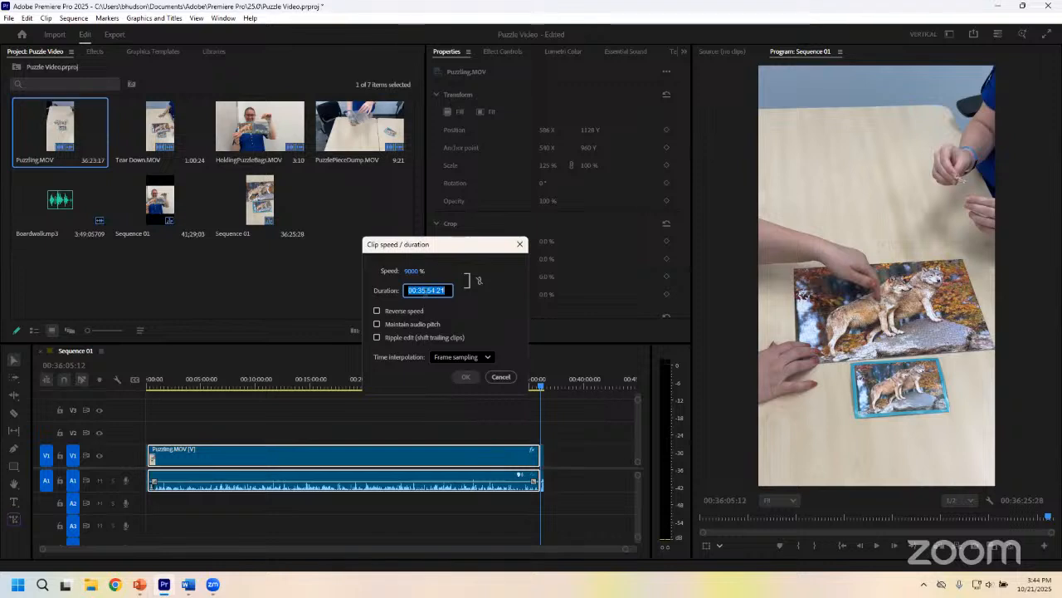
{"action": "key", "text": "BackSpace"}
{"action": "type", "text": "15:00"}
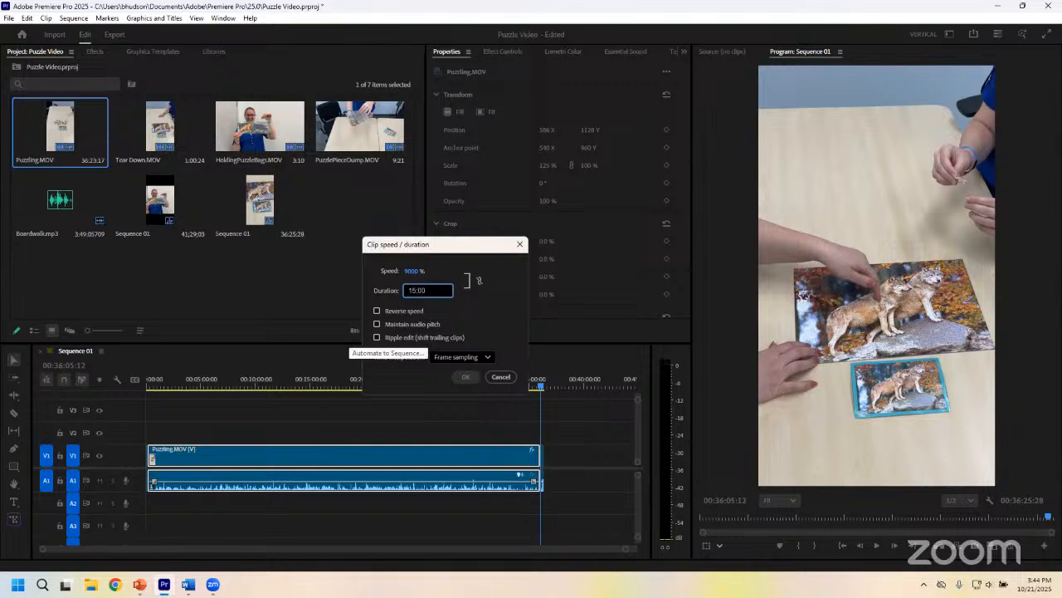
{"action": "left_click", "coordinate": [519, 244]}
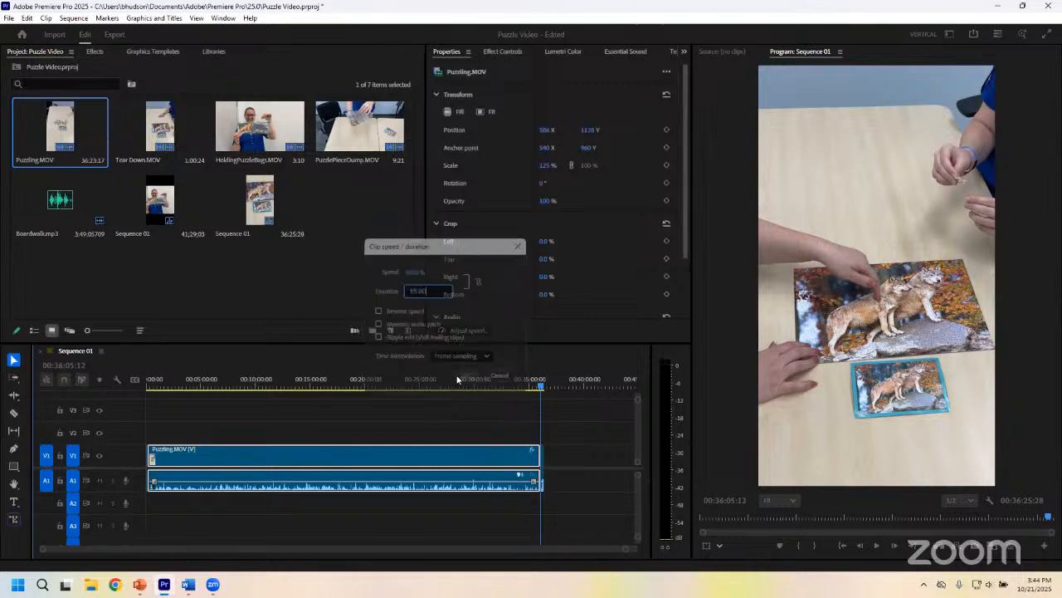
Step: Set only the duration of the long Puzzling piece to 15 seconds in its Speed/Duration settings
{"action": "right_click", "coordinate": [390, 458]}
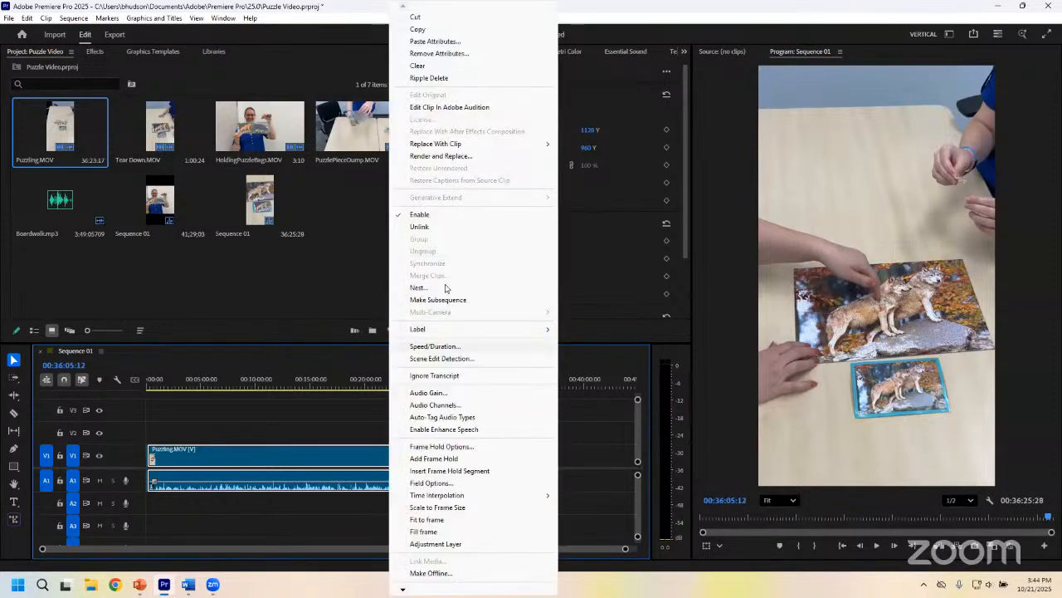
{"action": "left_click", "coordinate": [434, 347]}
{"action": "key", "text": "Tab"}
{"action": "type", "text": "10"}
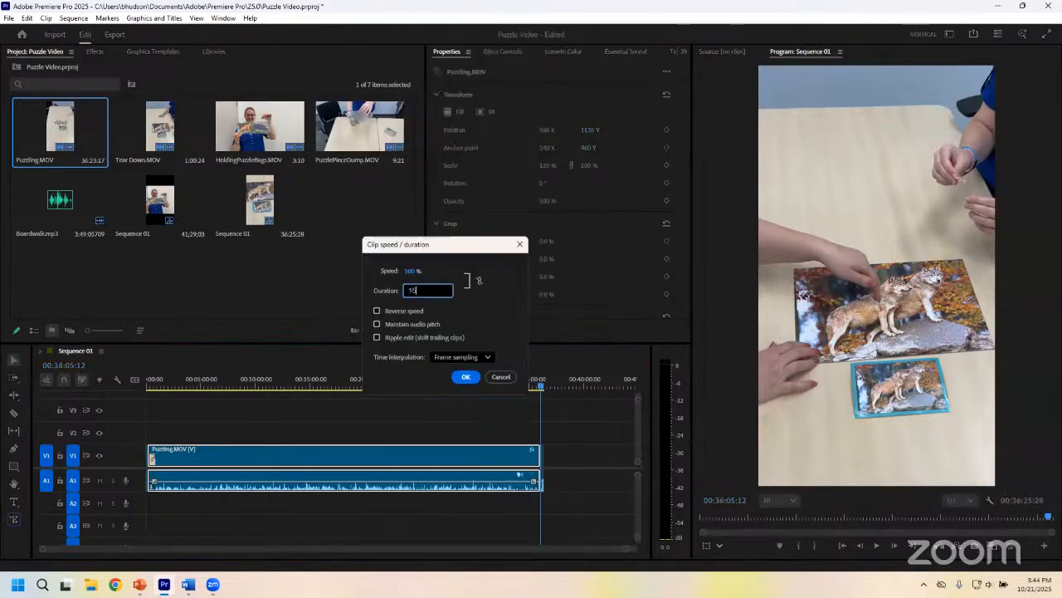
{"action": "key", "text": "Return"}
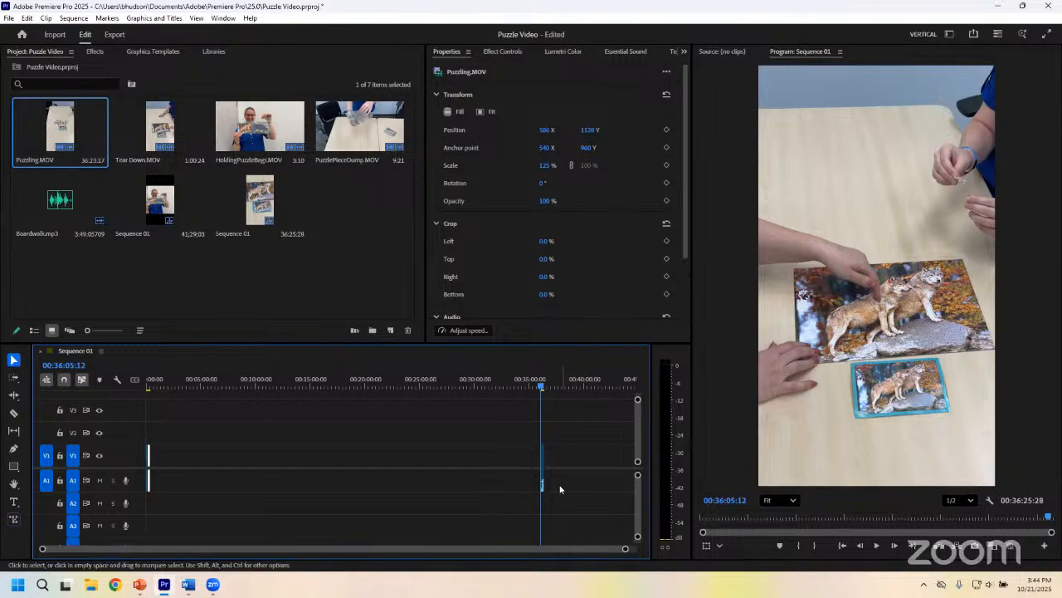
Step: Ripple delete the empty gap between the shortened Puzzling piece and the last piece
{"action": "left_click", "coordinate": [174, 431]}
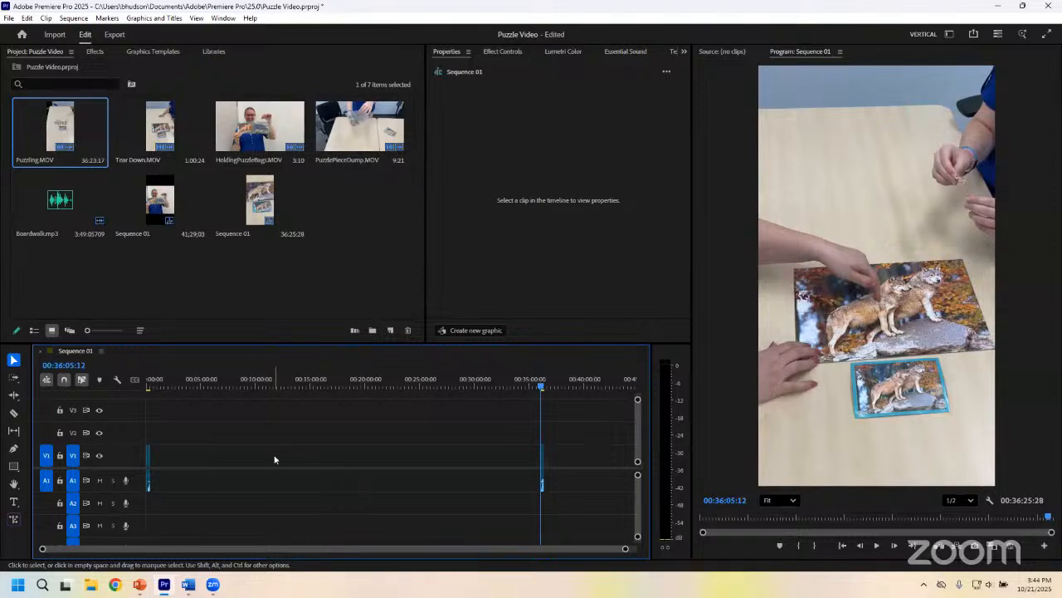
{"action": "right_click", "coordinate": [300, 456]}
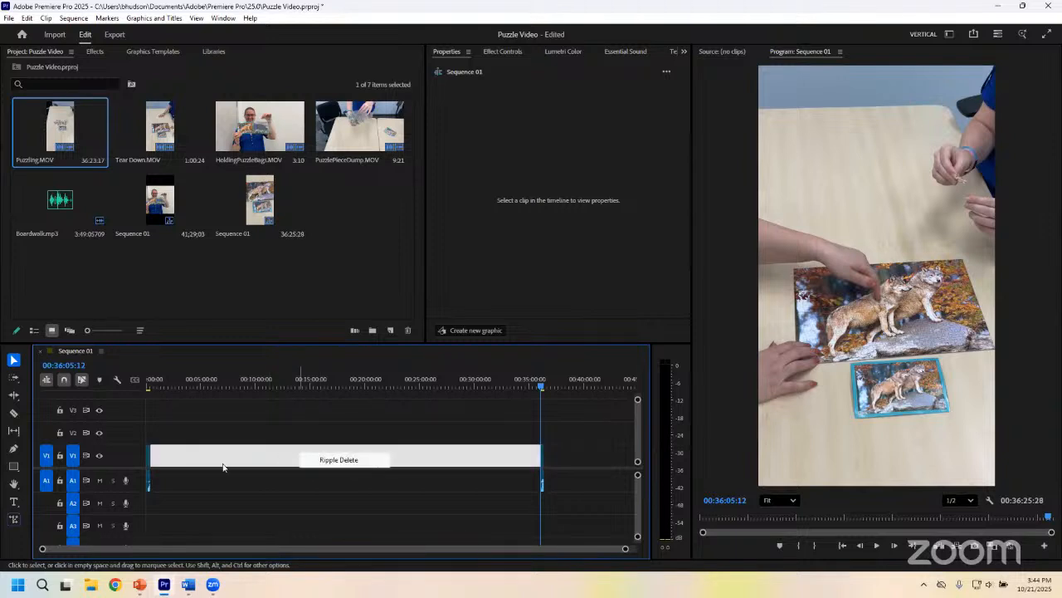
{"action": "left_click", "coordinate": [340, 460]}
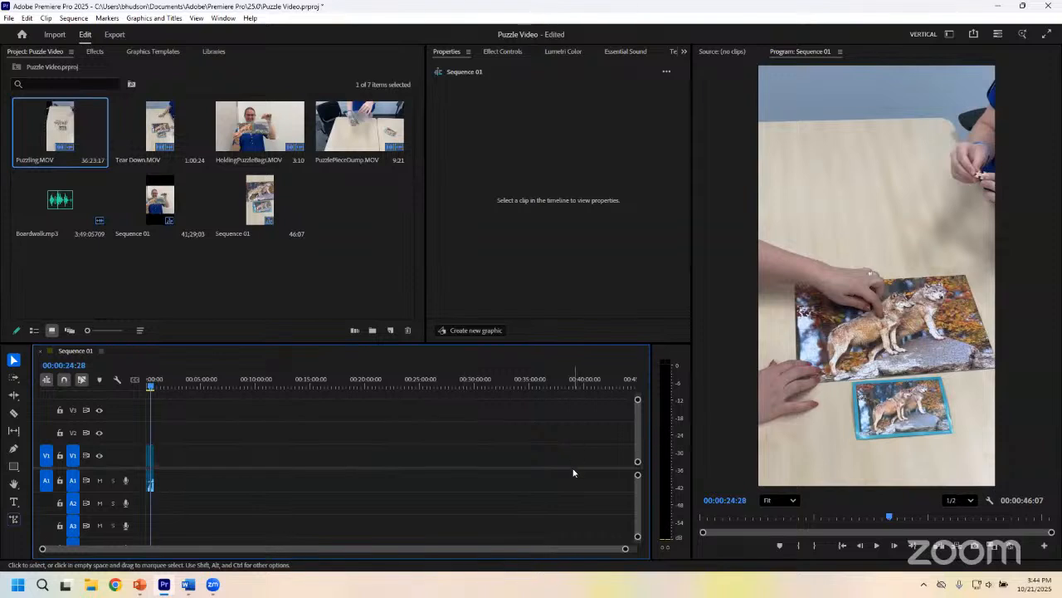
Step: Play the sequence from its start and scrub through the shortened Puzzling piece to review the timelapse
{"action": "left_click_drag", "start_coordinate": [624, 550], "coordinate": [394, 552]}
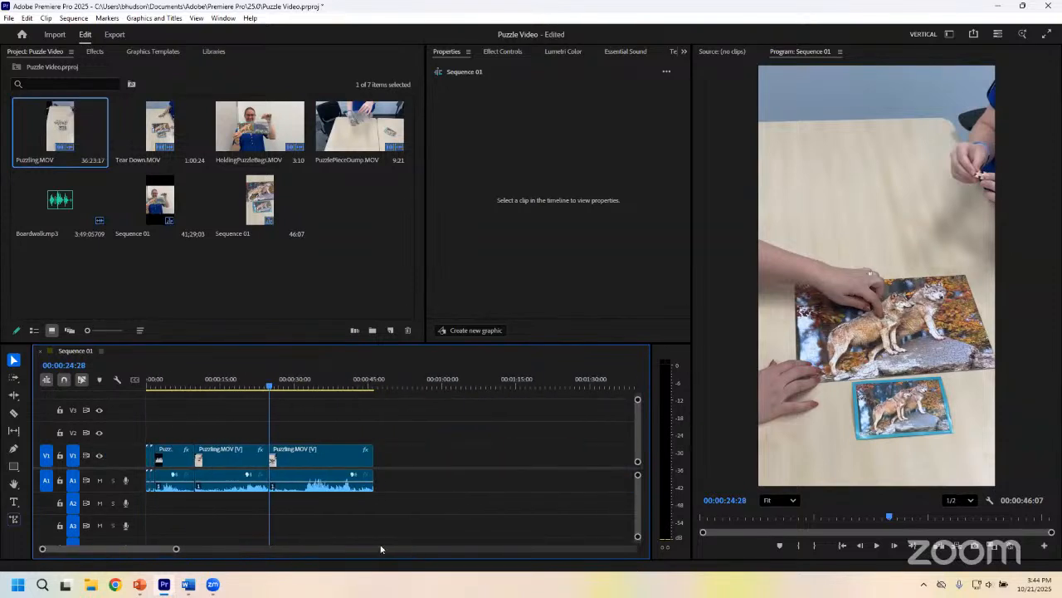
{"action": "left_click_drag", "start_coordinate": [180, 387], "coordinate": [295, 389]}
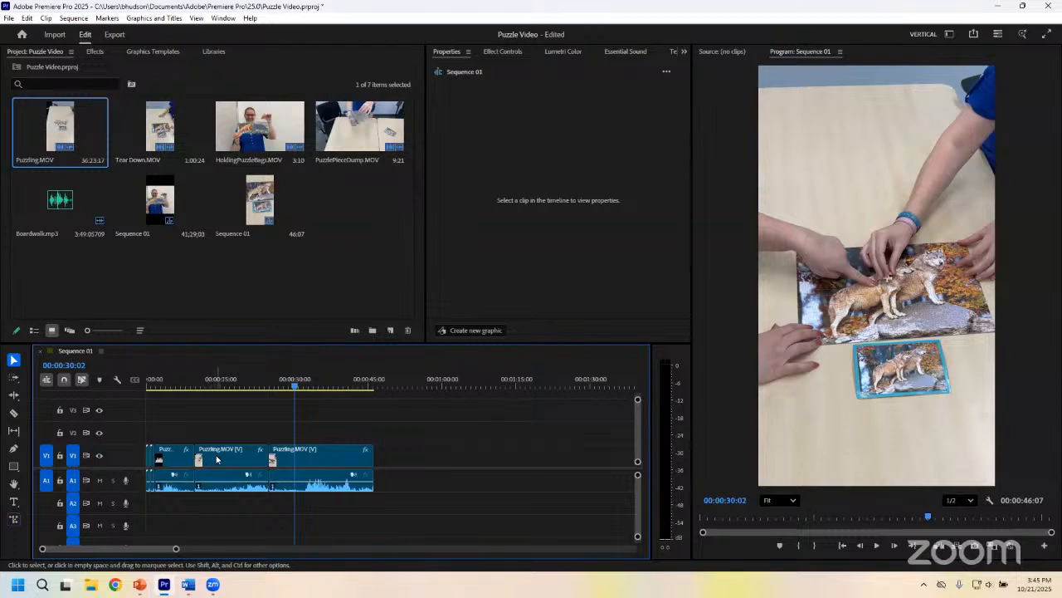
{"action": "key", "text": "Home"}
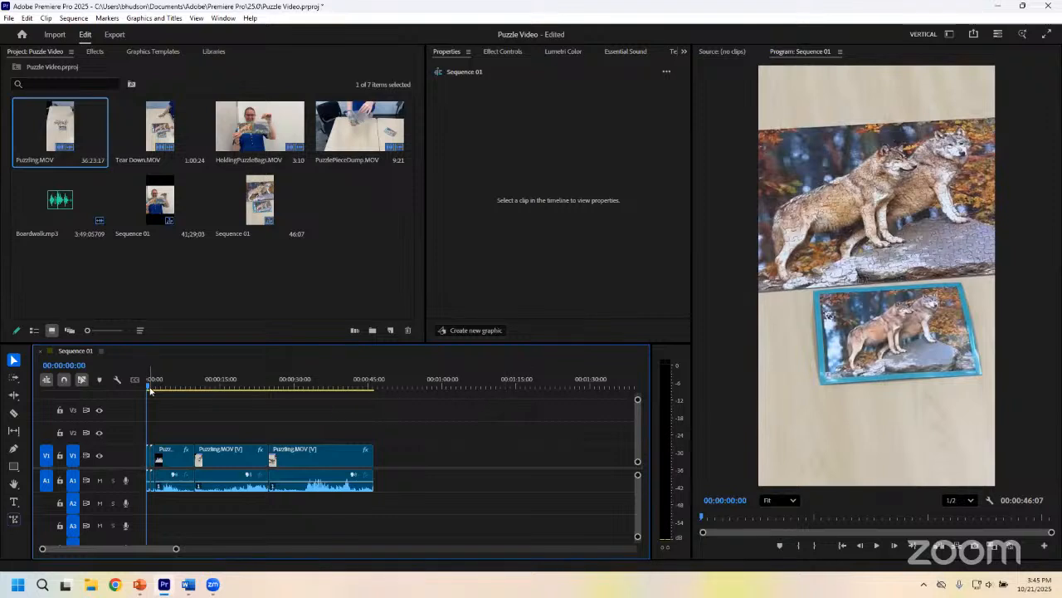
{"action": "key", "text": "space"}
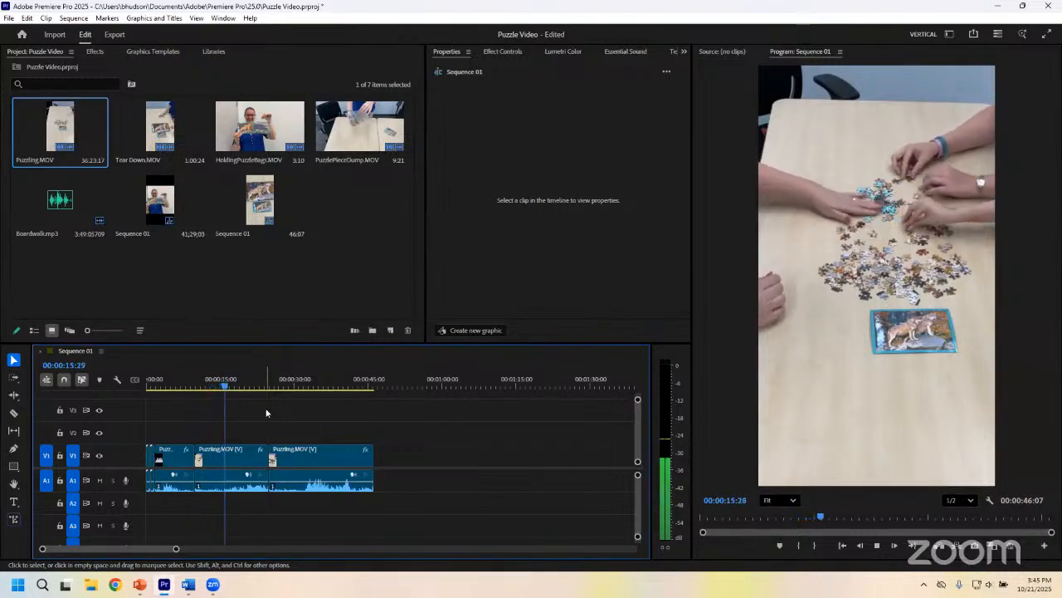
{"action": "left_click_drag", "start_coordinate": [235, 387], "coordinate": [267, 387]}
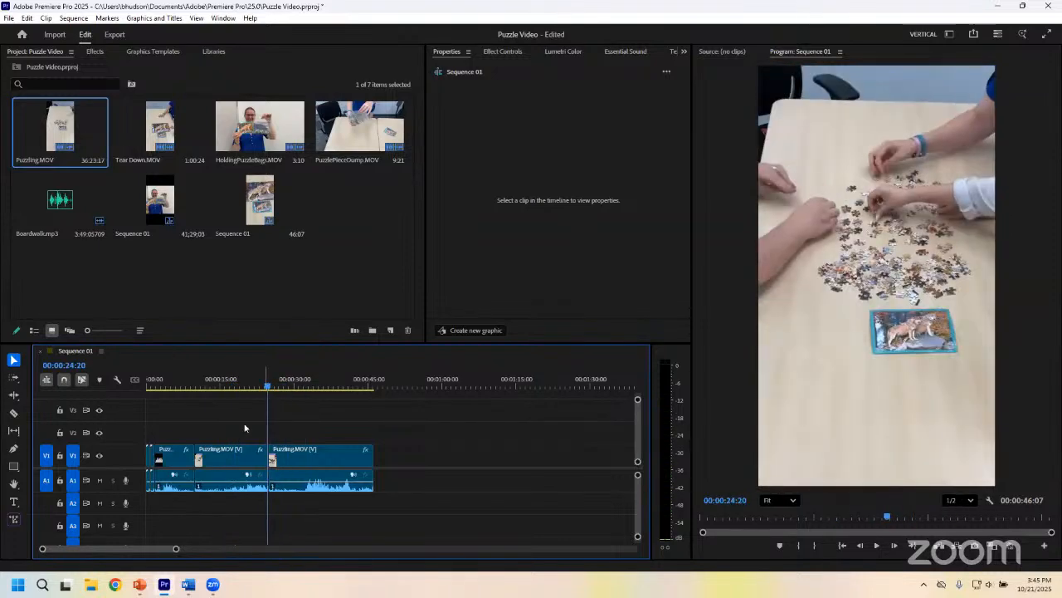
Step: Undo the gap's ripple delete and the Puzzling piece's duration change
{"action": "right_click", "coordinate": [230, 476]}
{"action": "key", "text": "Escape"}
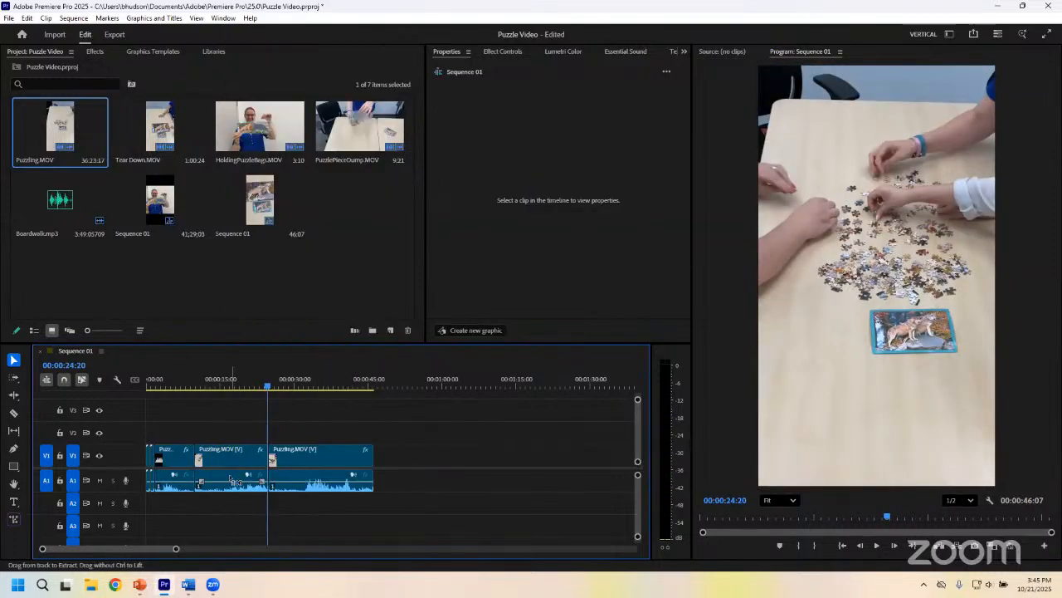
{"action": "key", "text": "ctrl+z"}
{"action": "key", "text": "ctrl+z"}
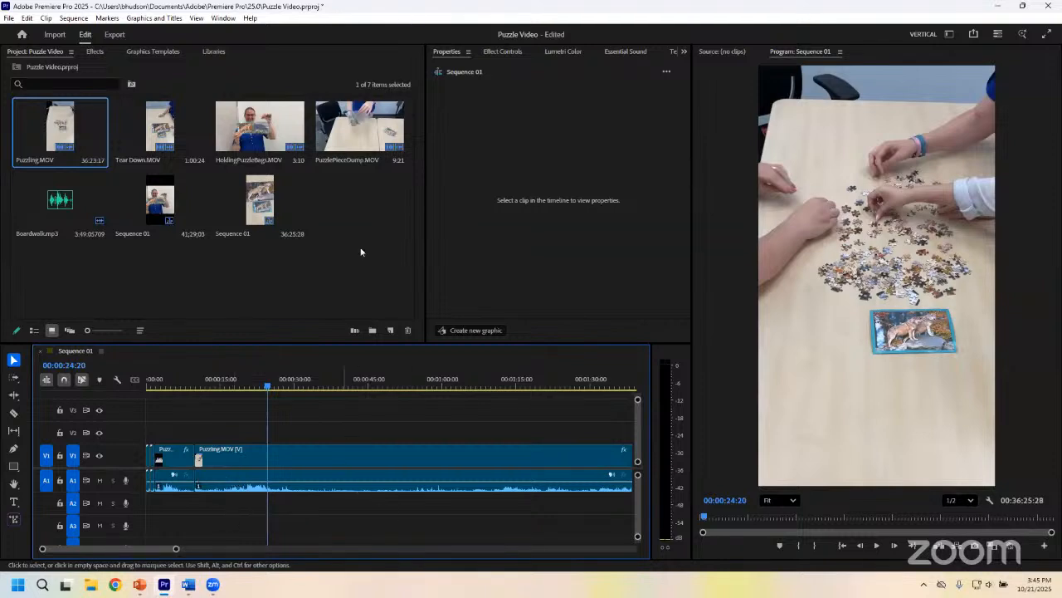
Step: Try a speed of 9000% for the restored long Puzzling piece, clear its first digit, and discard the Speed/Duration changes
{"action": "right_click", "coordinate": [345, 456]}
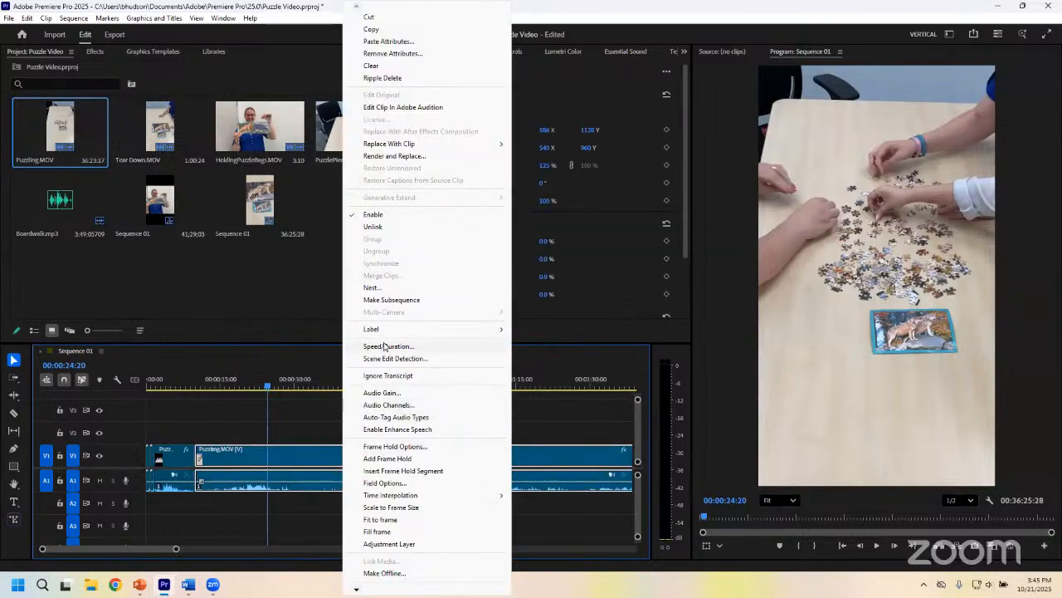
{"action": "left_click", "coordinate": [385, 346]}
{"action": "type", "text": "8000"}
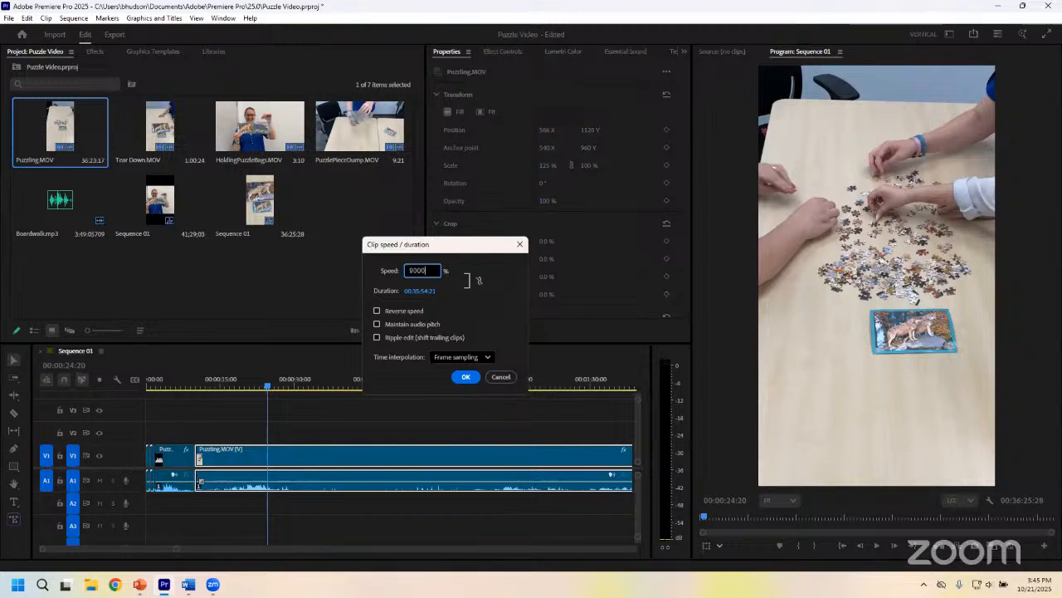
{"action": "key", "text": "Return"}
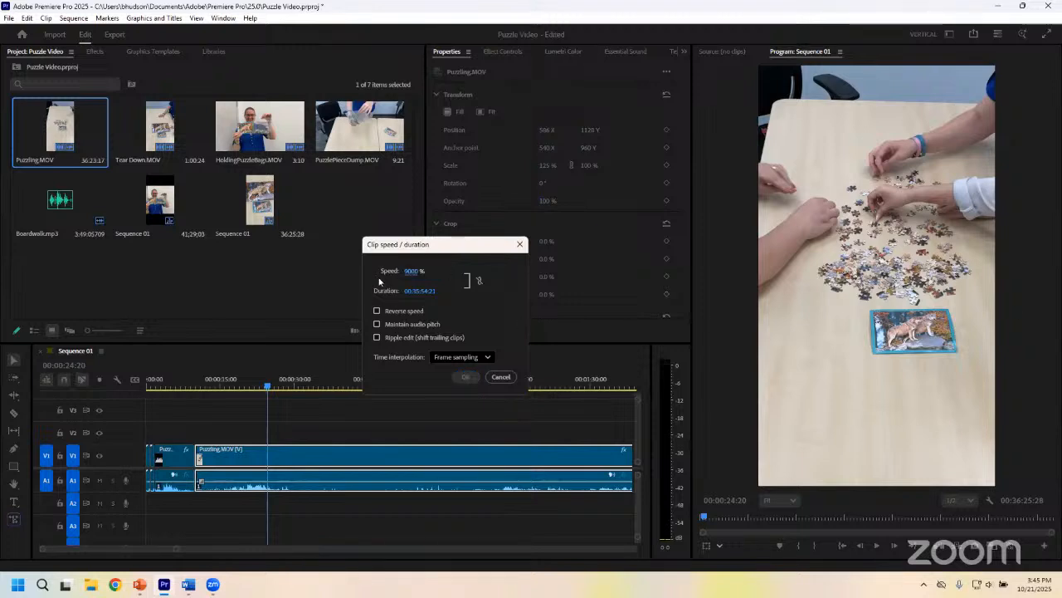
{"action": "left_click", "coordinate": [421, 291]}
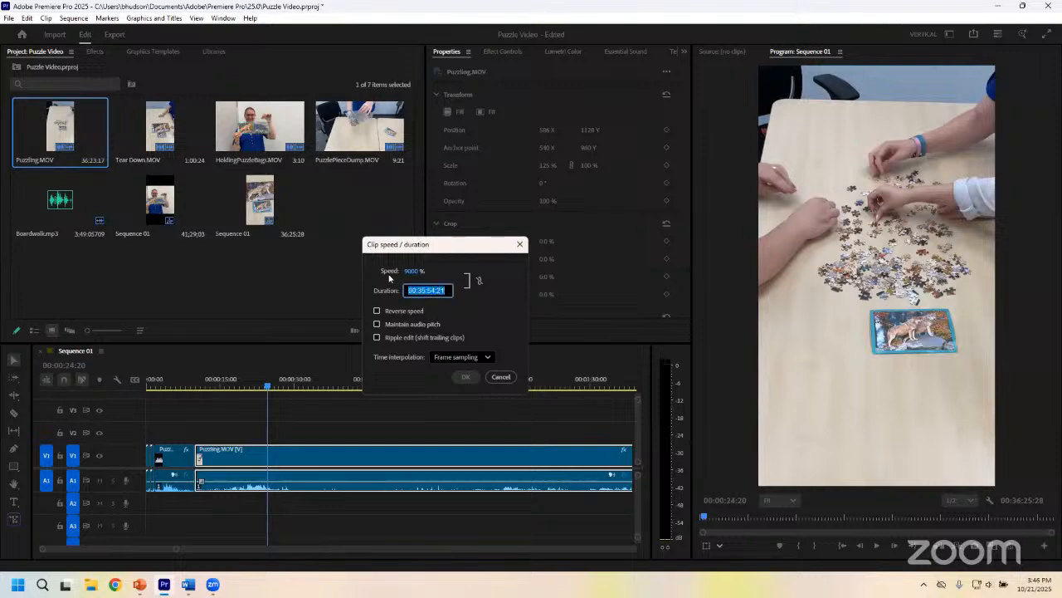
{"action": "left_click", "coordinate": [412, 270]}
{"action": "left_click", "coordinate": [431, 270]}
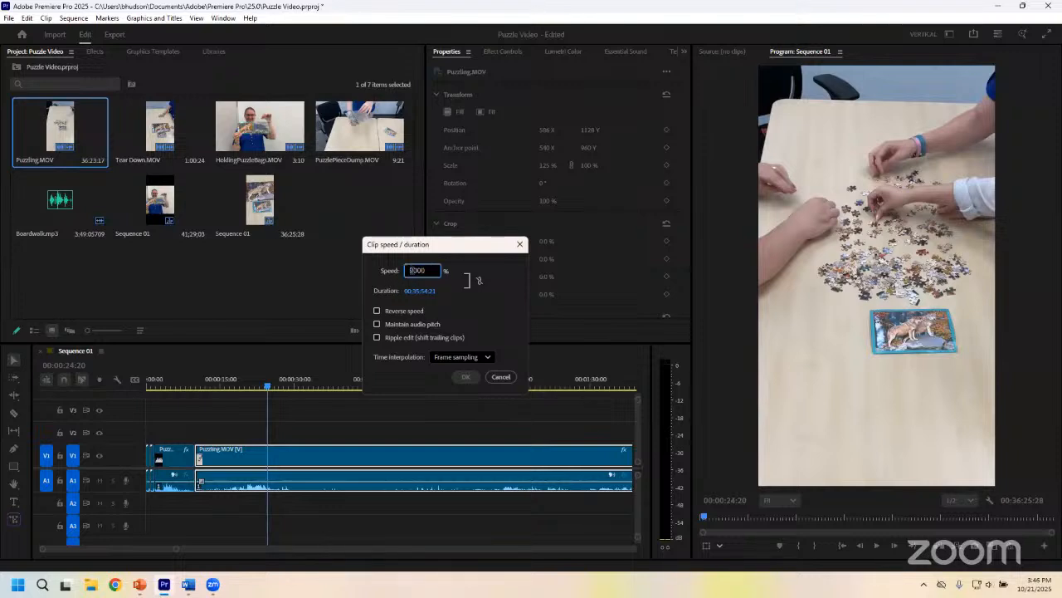
{"action": "key", "text": "BackSpace"}
{"action": "left_click", "coordinate": [415, 332]}
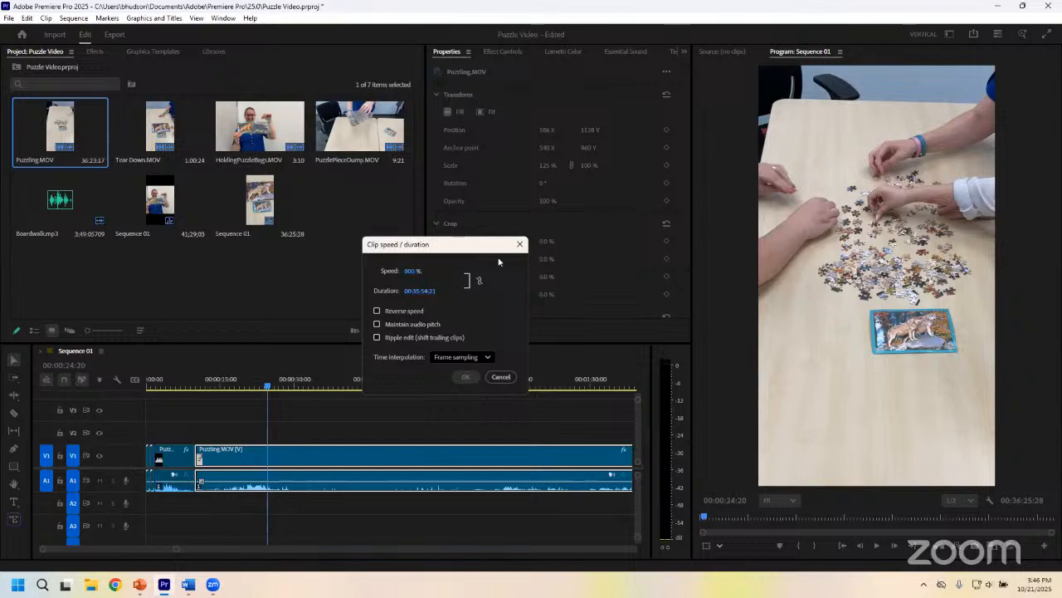
{"action": "left_click", "coordinate": [520, 244]}
Step: Try to apply 9000% speed with Ripple edit to the long Puzzling piece, and deselect the clip
{"action": "right_click", "coordinate": [286, 480]}
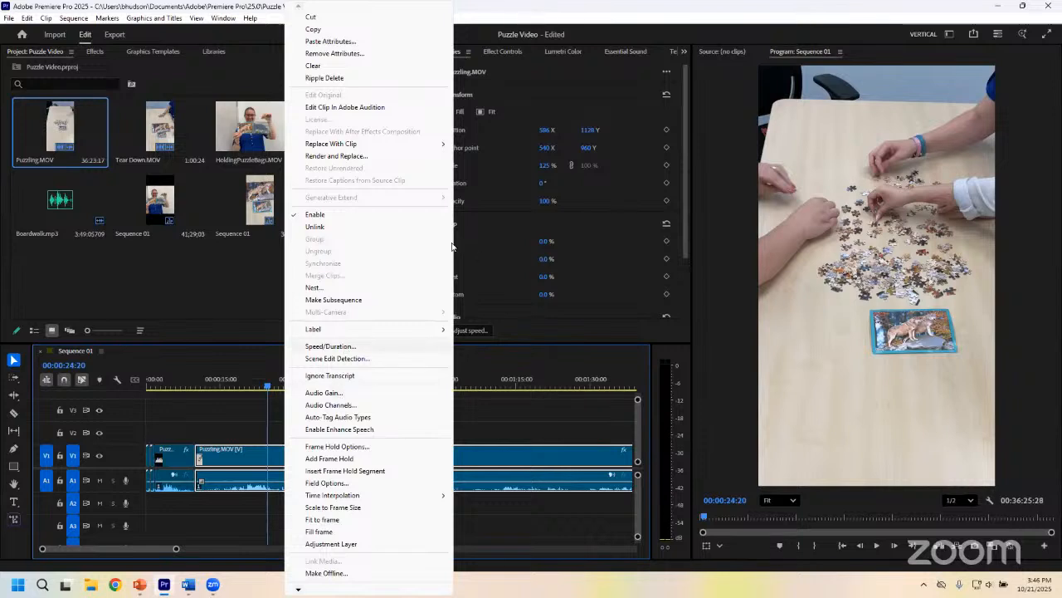
{"action": "type", "text": "9000"}
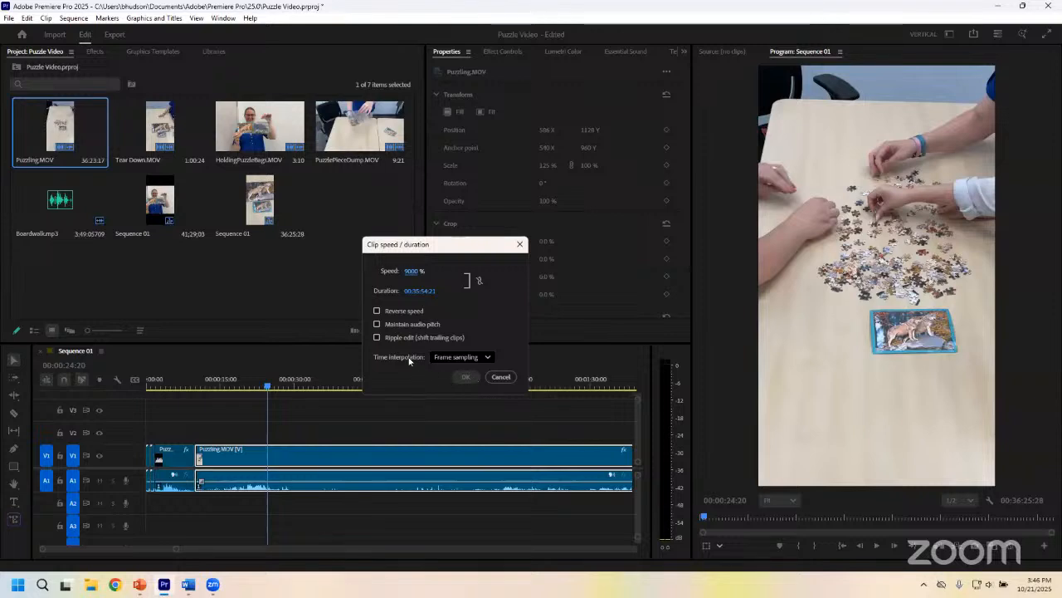
{"action": "left_click", "coordinate": [377, 337]}
{"action": "left_click", "coordinate": [466, 376]}
{"action": "right_click", "coordinate": [311, 450]}
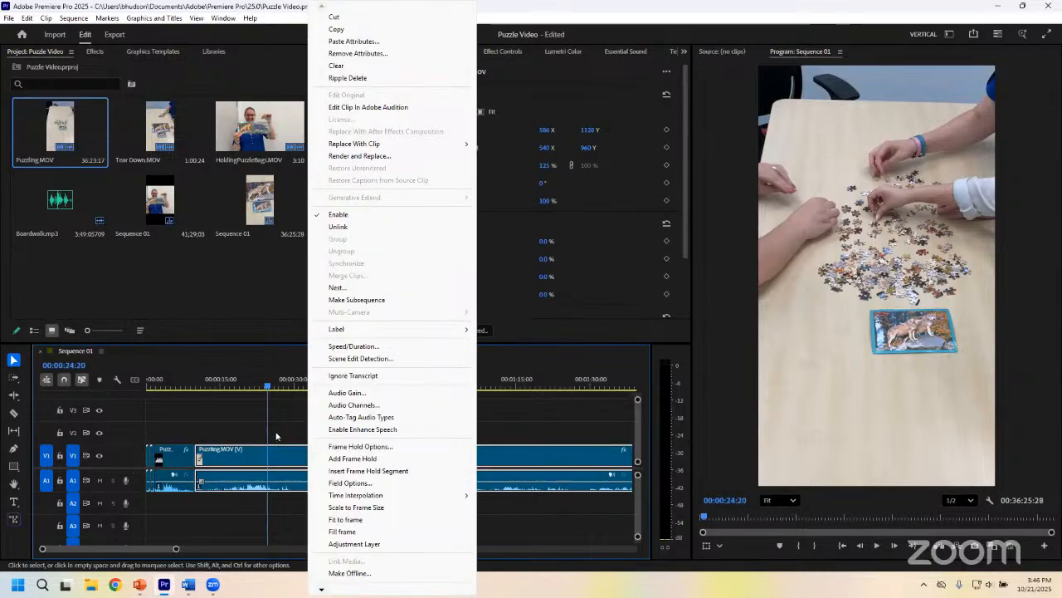
{"action": "left_click", "coordinate": [278, 432]}
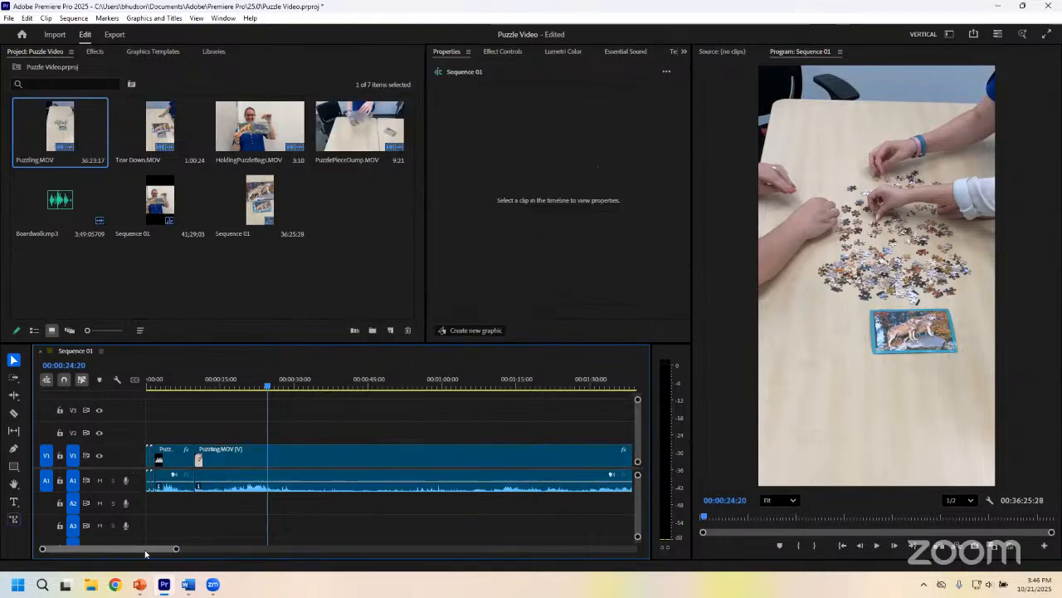
Step: Try 9000% speed with Ripple edit on the long Puzzling piece once more, and discard the changes
{"action": "left_click_drag", "start_coordinate": [174, 551], "coordinate": [374, 557]}
{"action": "left_click_drag", "start_coordinate": [90, 548], "coordinate": [259, 549]}
{"action": "right_click", "coordinate": [230, 468]}
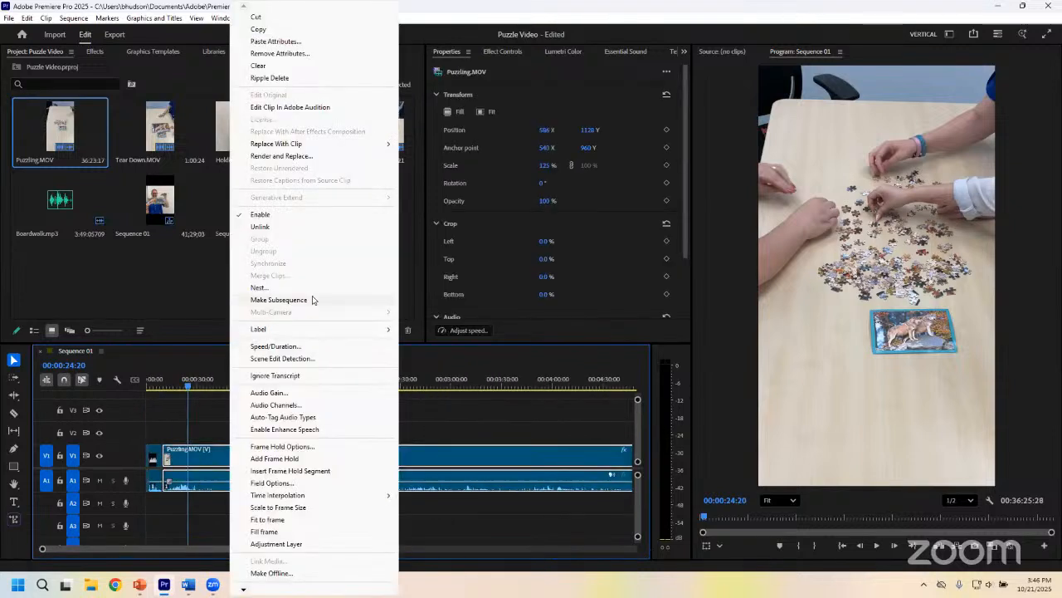
{"action": "left_click", "coordinate": [312, 346]}
{"action": "type", "text": "8000"}
{"action": "left_click", "coordinate": [388, 338]}
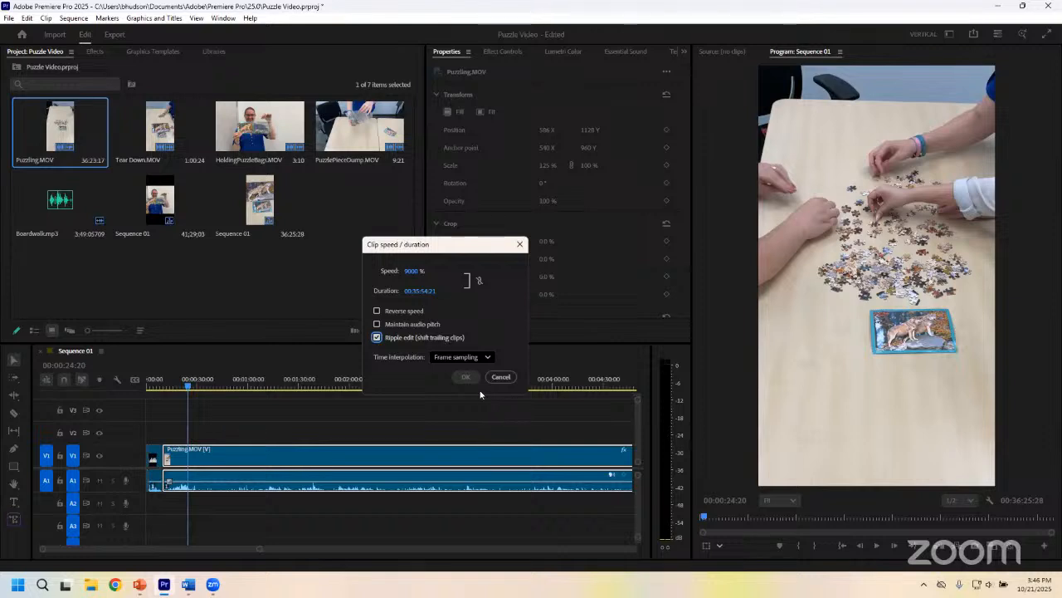
{"action": "left_click", "coordinate": [519, 244]}
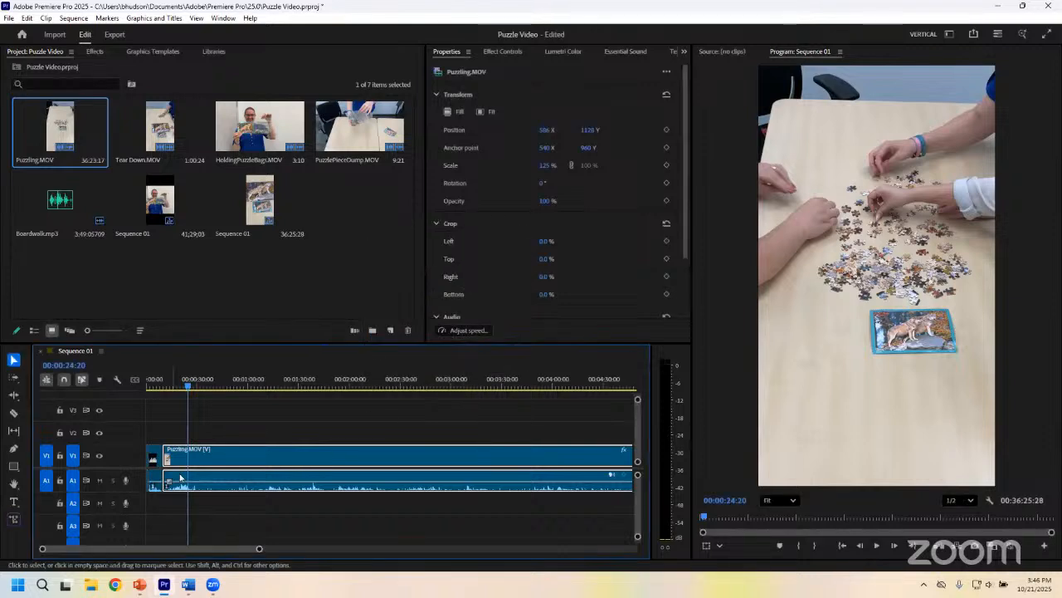
Step: Set the long Puzzling piece's duration to 15:00 and ripple delete the gap left before the final piece
{"action": "right_click", "coordinate": [213, 452]}
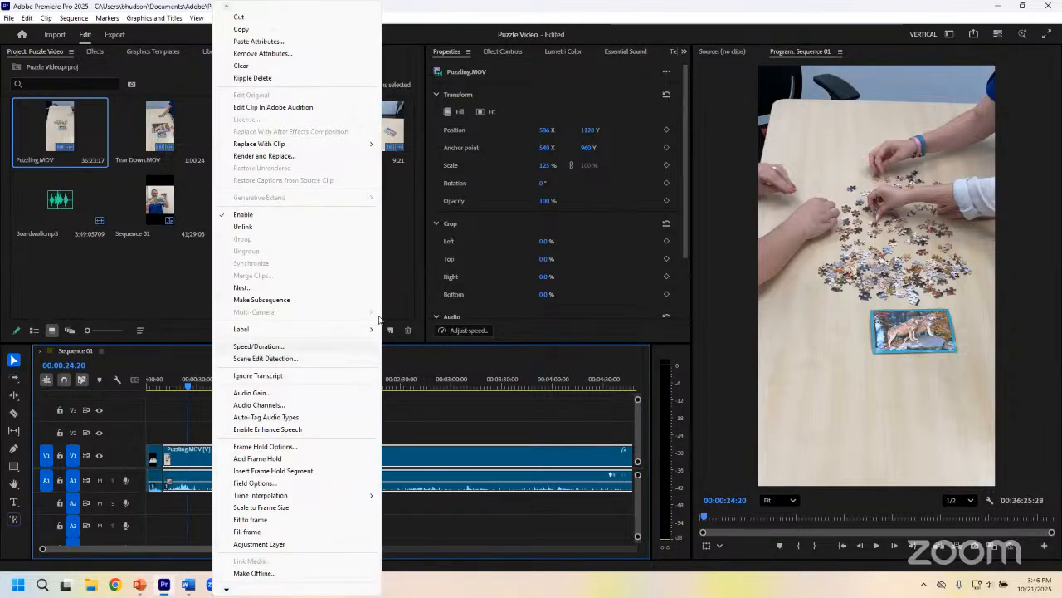
{"action": "left_click", "coordinate": [349, 346]}
{"action": "key", "text": "Tab"}
{"action": "type", "text": "15:00"}
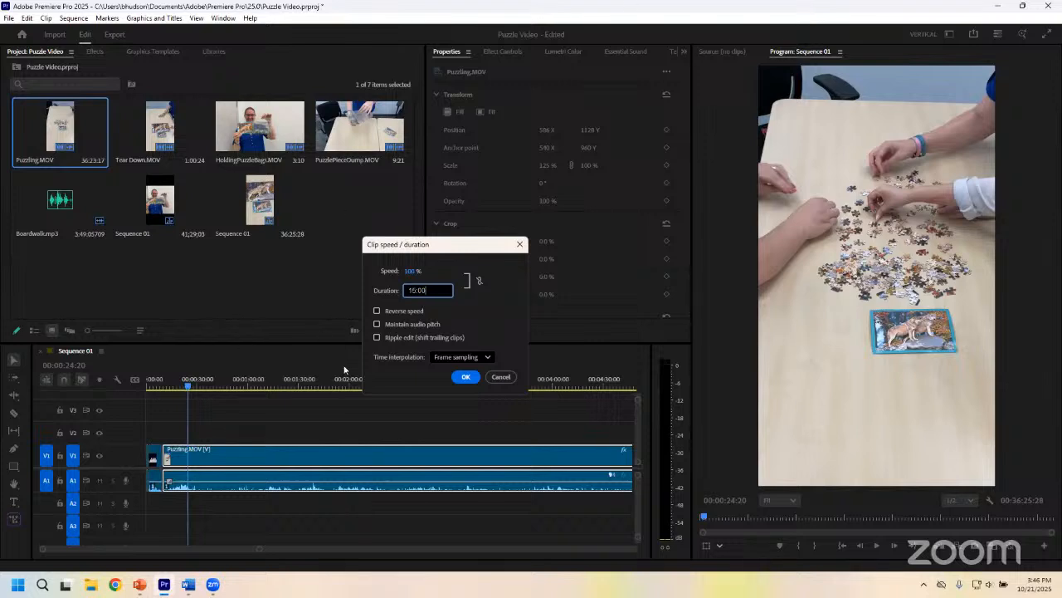
{"action": "left_click", "coordinate": [464, 377]}
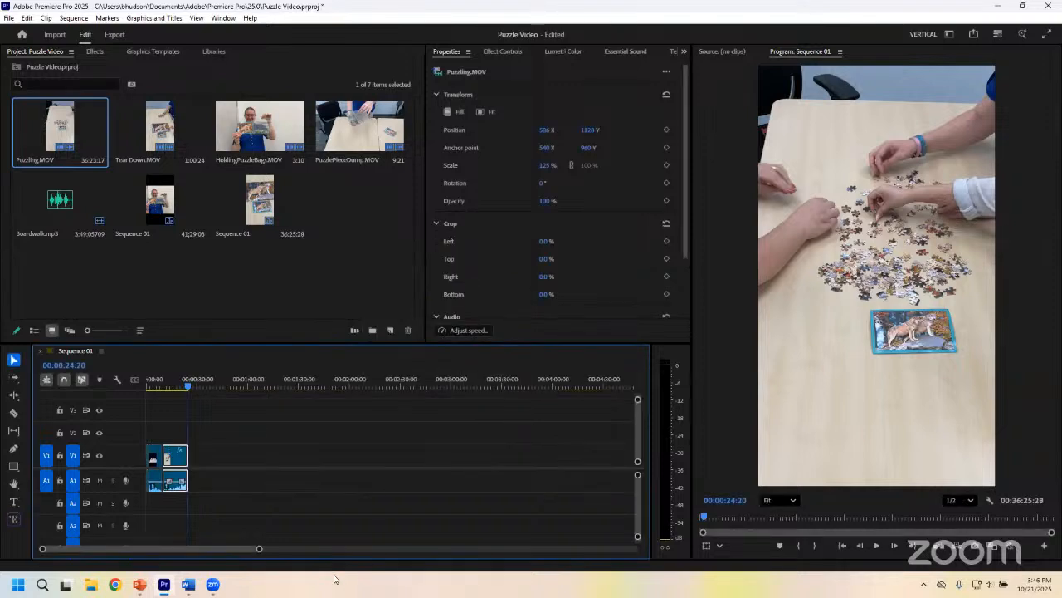
{"action": "right_click", "coordinate": [255, 462]}
{"action": "left_click", "coordinate": [286, 466]}
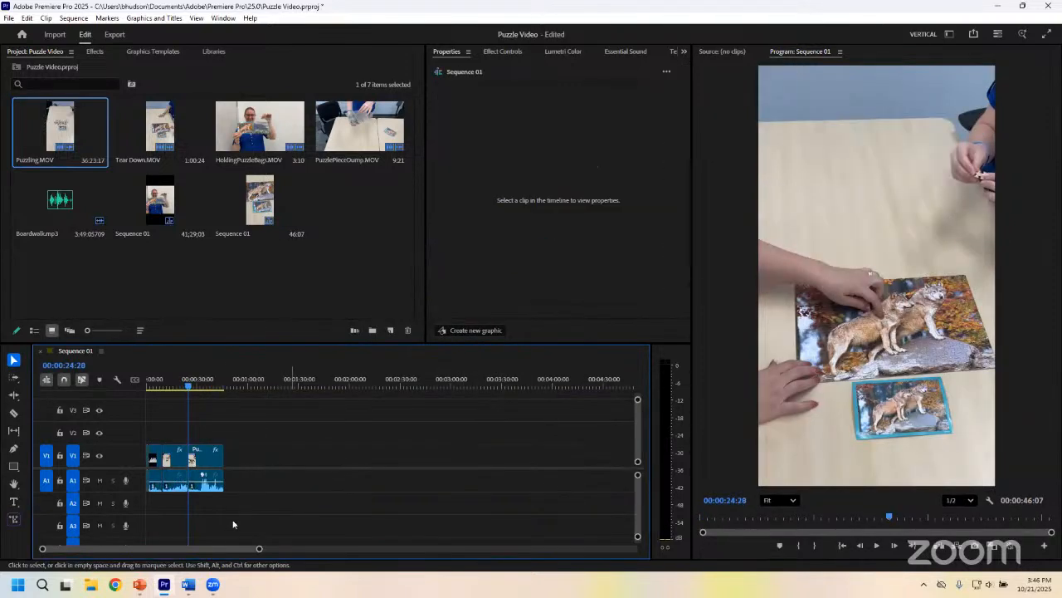
Step: Save the Puzzle Video project with the shortened timelapse
{"action": "left_click_drag", "start_coordinate": [260, 550], "coordinate": [147, 549]}
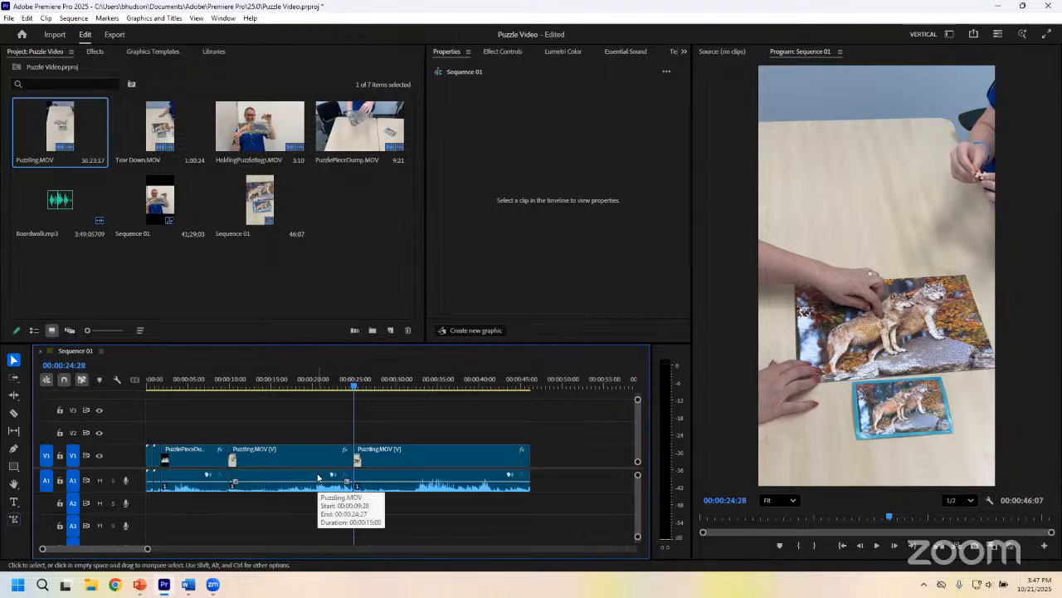
{"action": "key", "text": "ctrl+s"}
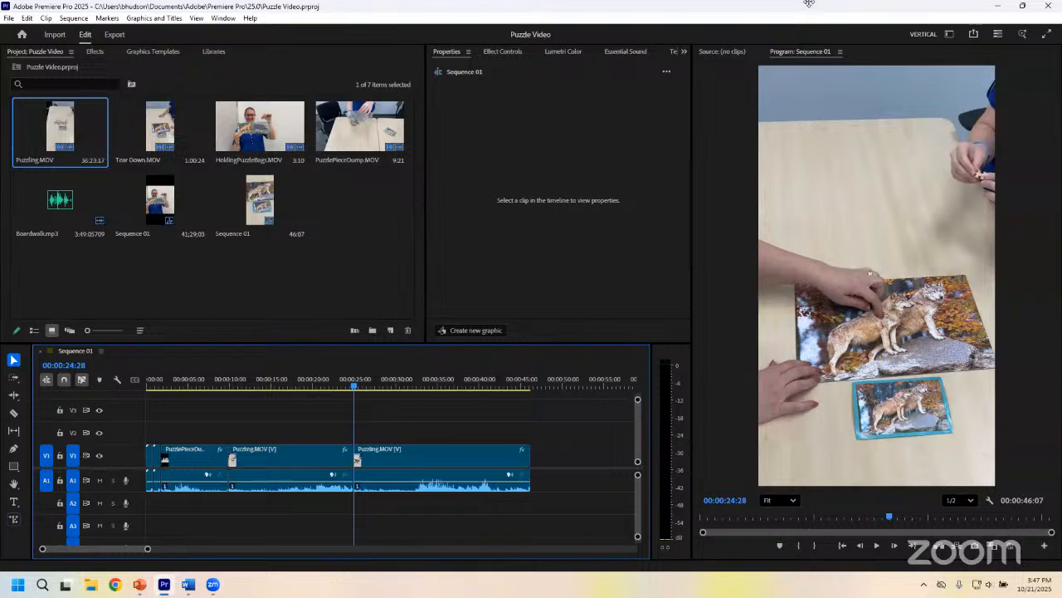
{"action": "left_click", "coordinate": [9, 17]}
{"action": "left_click", "coordinate": [669, 304]}
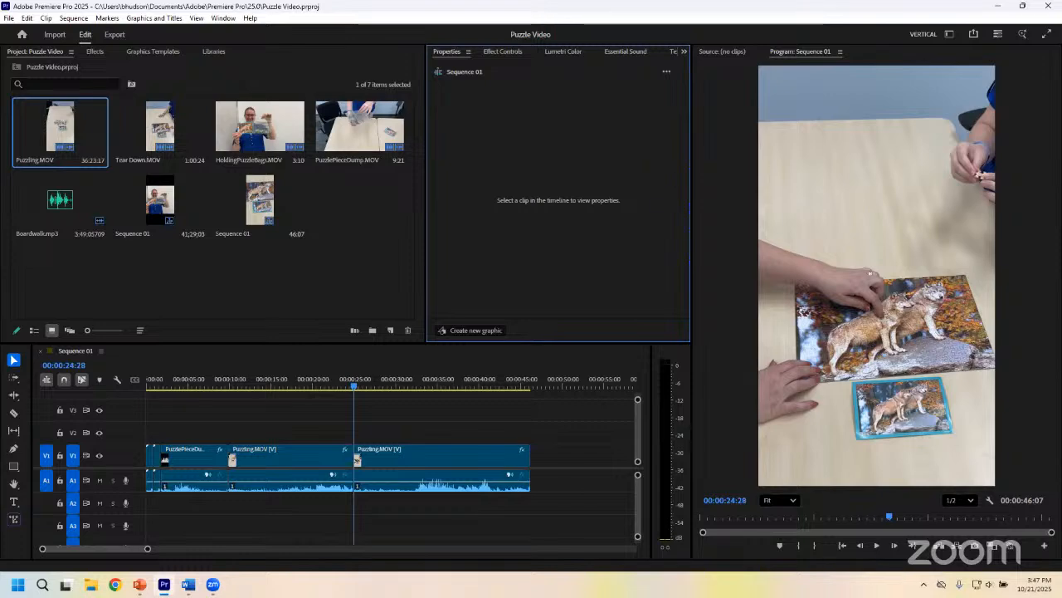
Step: Split the last Puzzling piece at 00:00:39:20 and delete the part after the cut
{"action": "left_click_drag", "start_coordinate": [355, 387], "coordinate": [476, 388]}
{"action": "key", "text": "c"}
{"action": "left_click", "coordinate": [476, 458]}
{"action": "key", "text": "v"}
{"action": "left_click", "coordinate": [496, 461]}
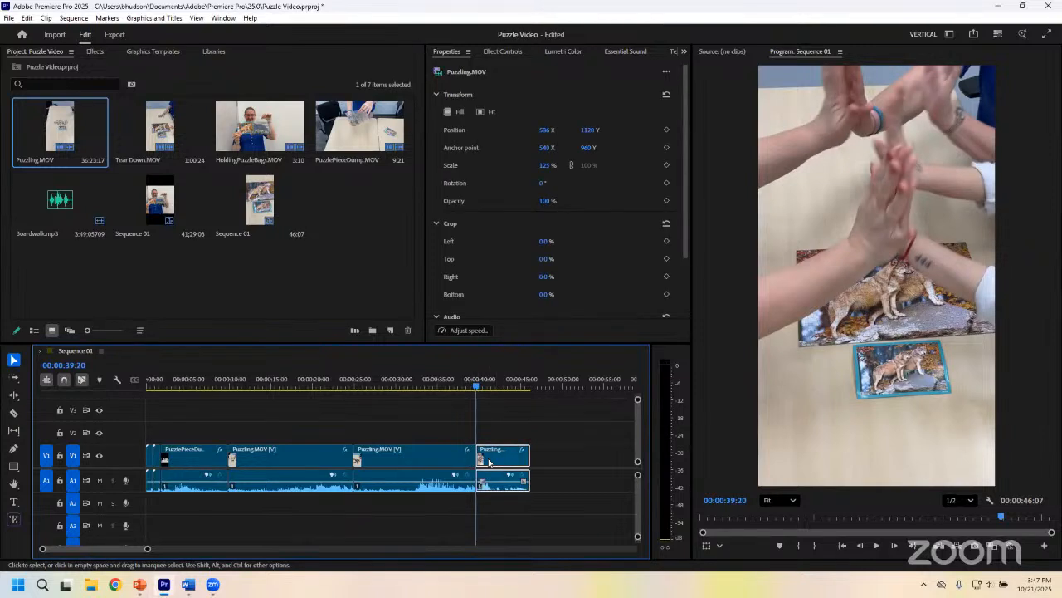
{"action": "key", "text": "Delete"}
Step: List the Dissolve video transitions, with the opening clips' cuts enlarged in the timeline
{"action": "left_click_drag", "start_coordinate": [455, 388], "coordinate": [232, 464]}
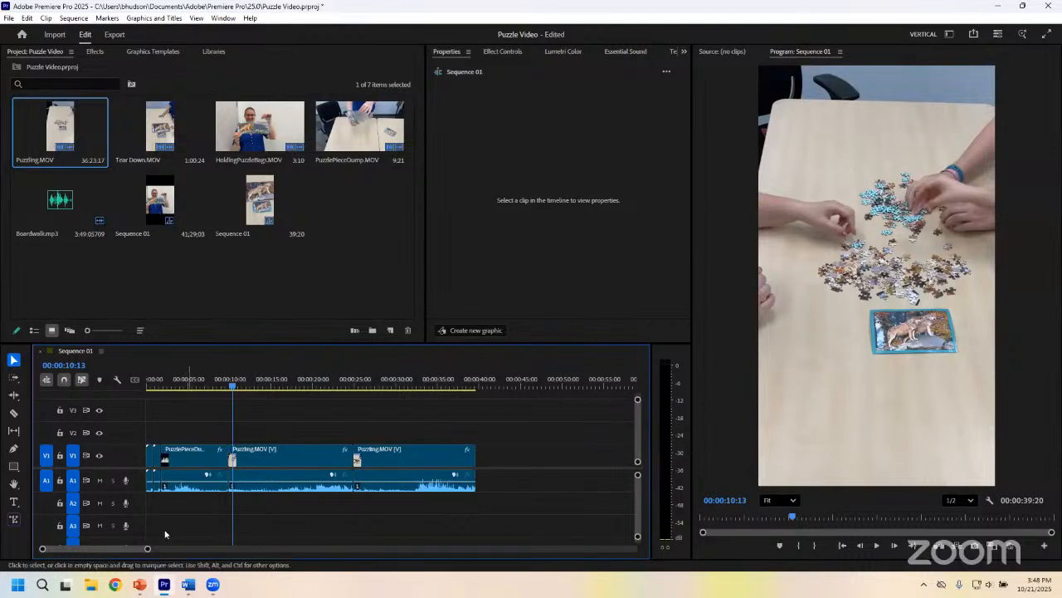
{"action": "left_click_drag", "start_coordinate": [150, 551], "coordinate": [38, 538]}
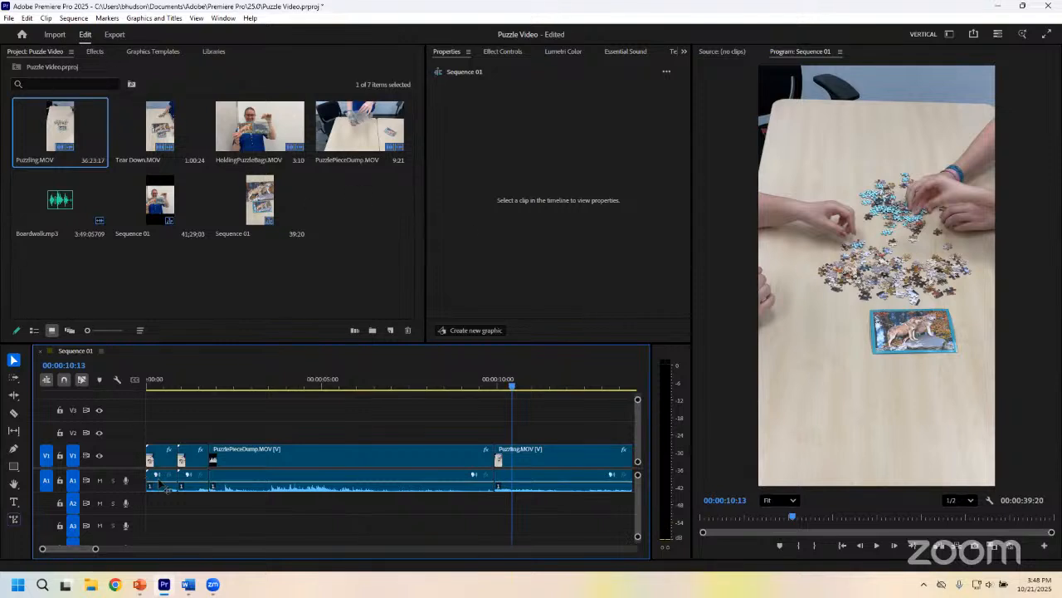
{"action": "left_click", "coordinate": [92, 52]}
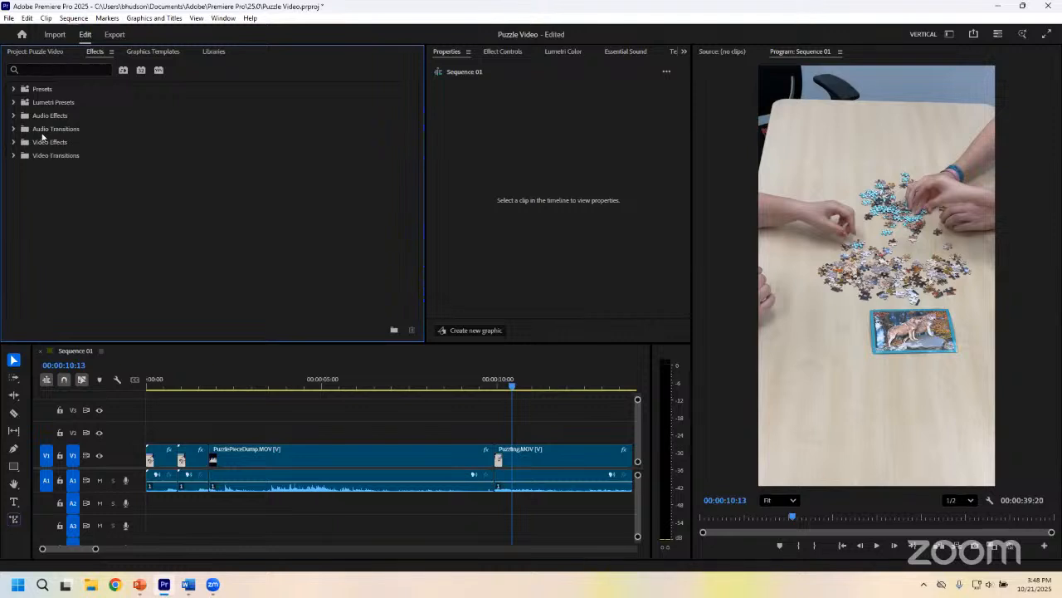
{"action": "left_click", "coordinate": [12, 155]}
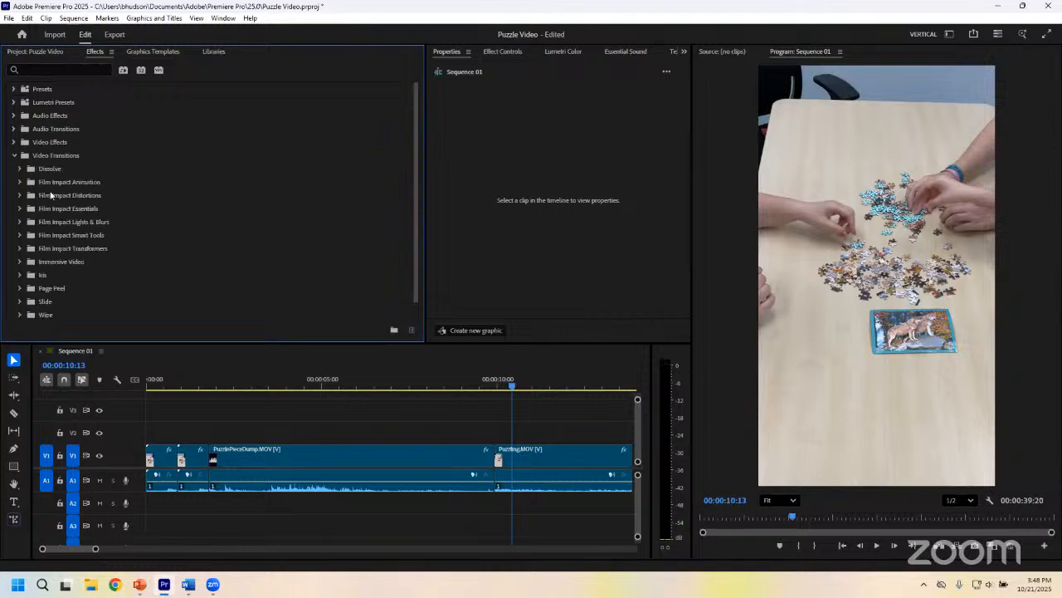
{"action": "scroll", "coordinate": [91, 296], "scroll_direction": "down", "scroll_amount": 1}
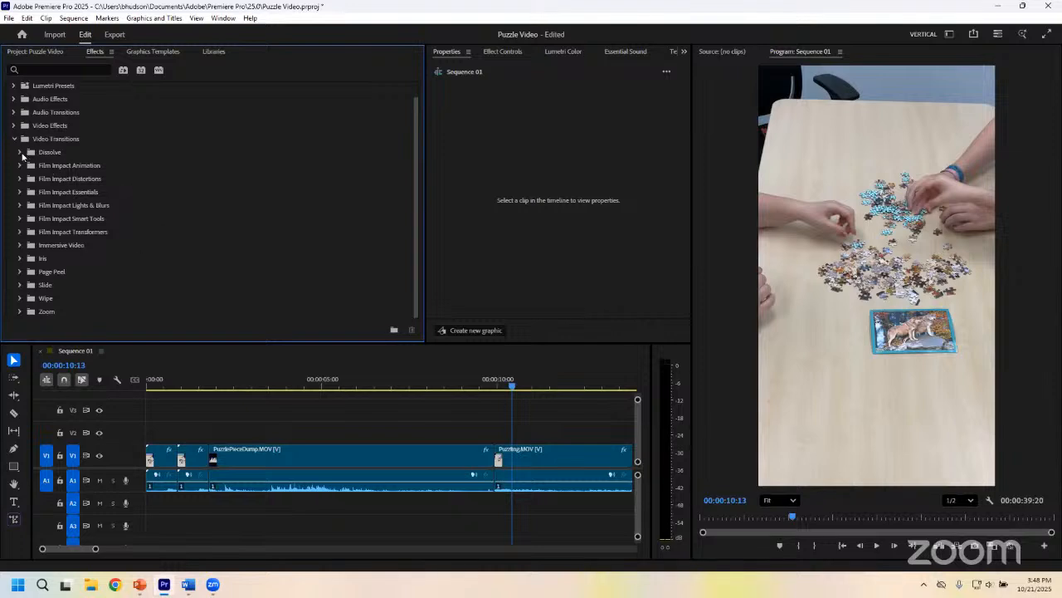
{"action": "left_click", "coordinate": [20, 153]}
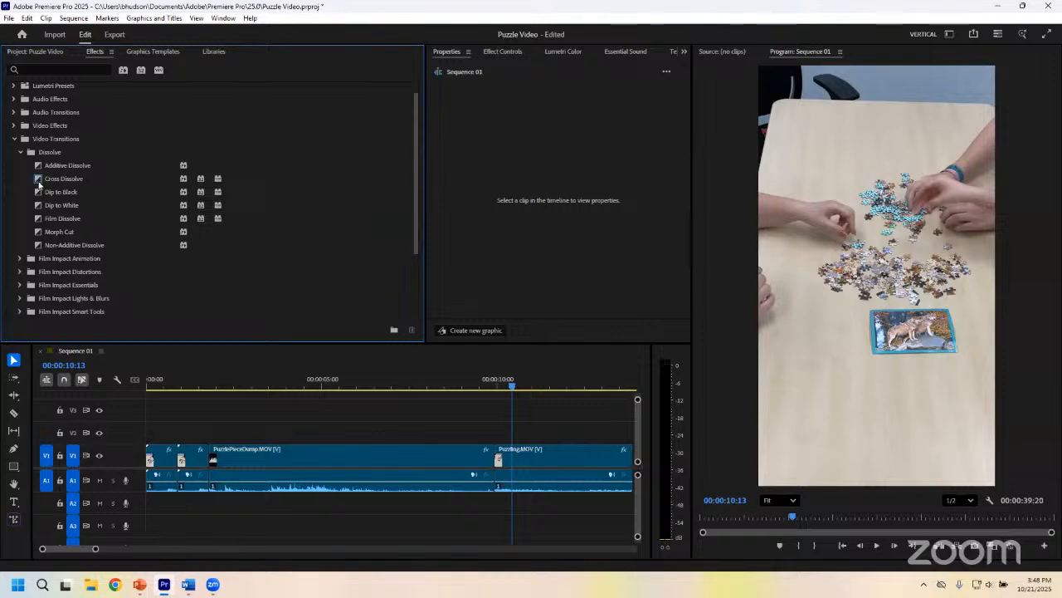
Step: Try a Cross Dissolve between the second Tear Down clip and PuzzlePieceDump, and play the opening from the start
{"action": "left_click_drag", "start_coordinate": [41, 180], "coordinate": [214, 464]}
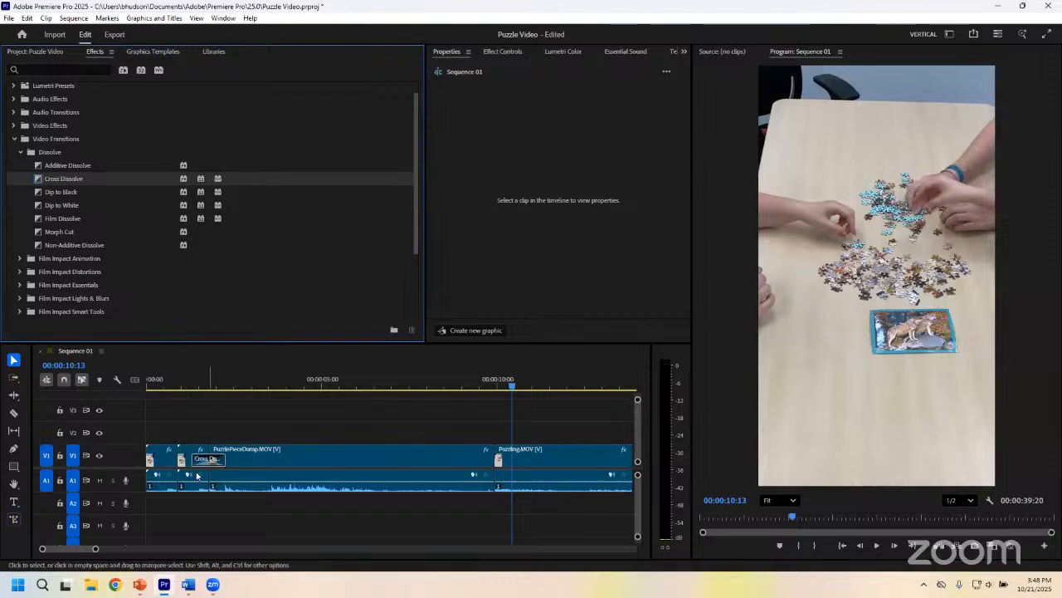
{"action": "left_click", "coordinate": [142, 386]}
{"action": "key", "text": "space"}
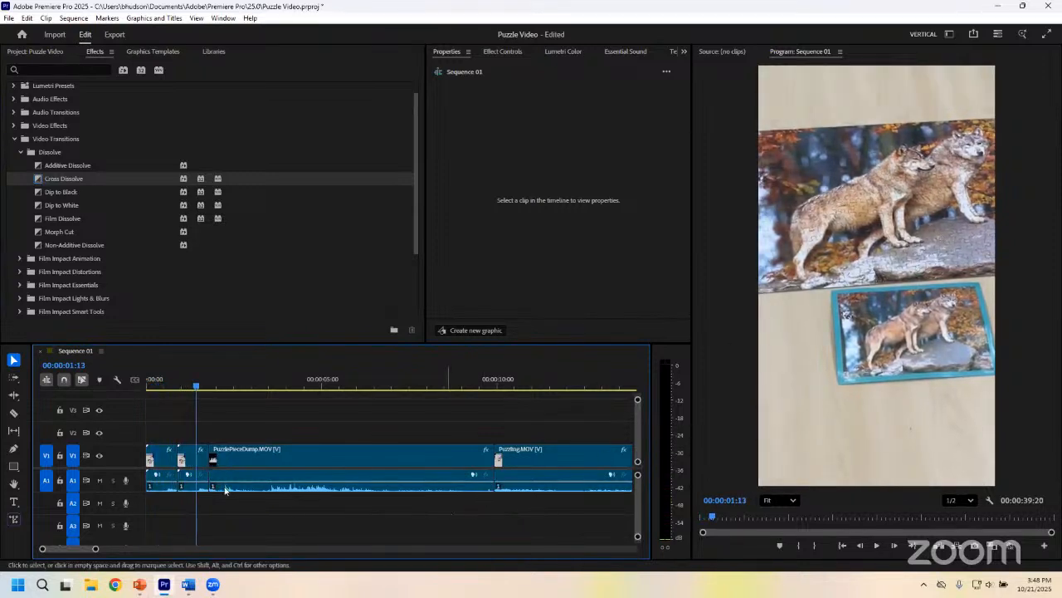
Step: Set the second Tear Down clip's horizontal position to 488 and play across its cuts
{"action": "left_click", "coordinate": [188, 458]}
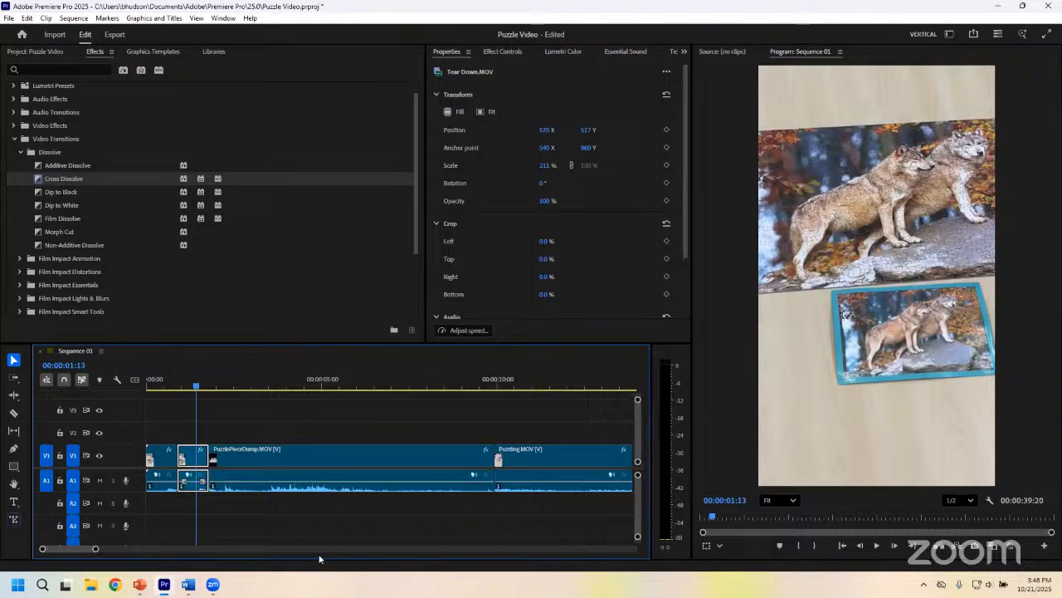
{"action": "left_click_drag", "start_coordinate": [200, 456], "coordinate": [168, 456]}
{"action": "left_click_drag", "start_coordinate": [178, 386], "coordinate": [178, 388]}
{"action": "key", "text": "ctrl+v"}
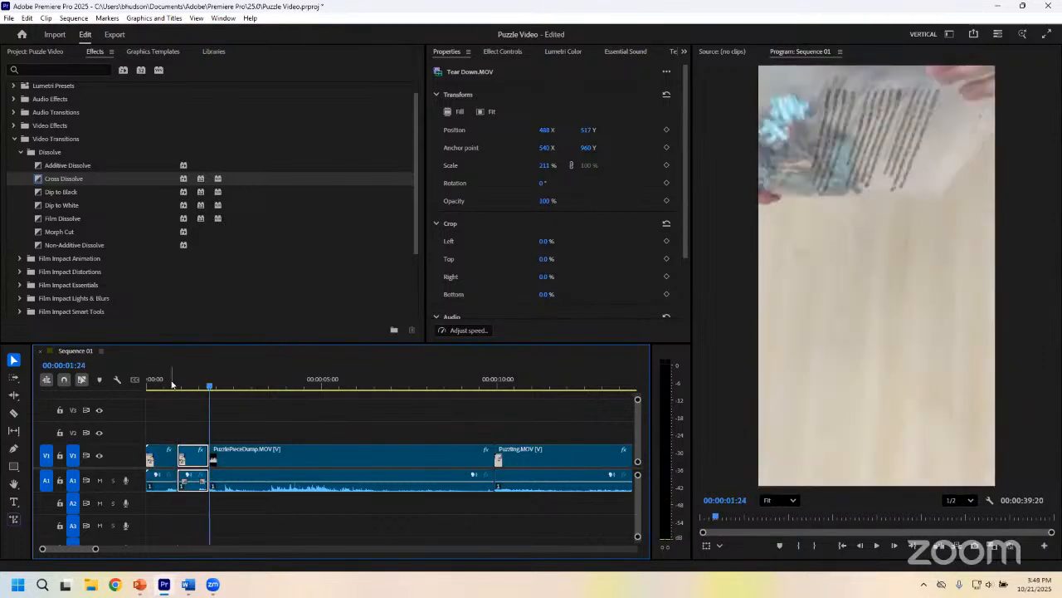
{"action": "left_click", "coordinate": [172, 384]}
{"action": "key", "text": "space"}
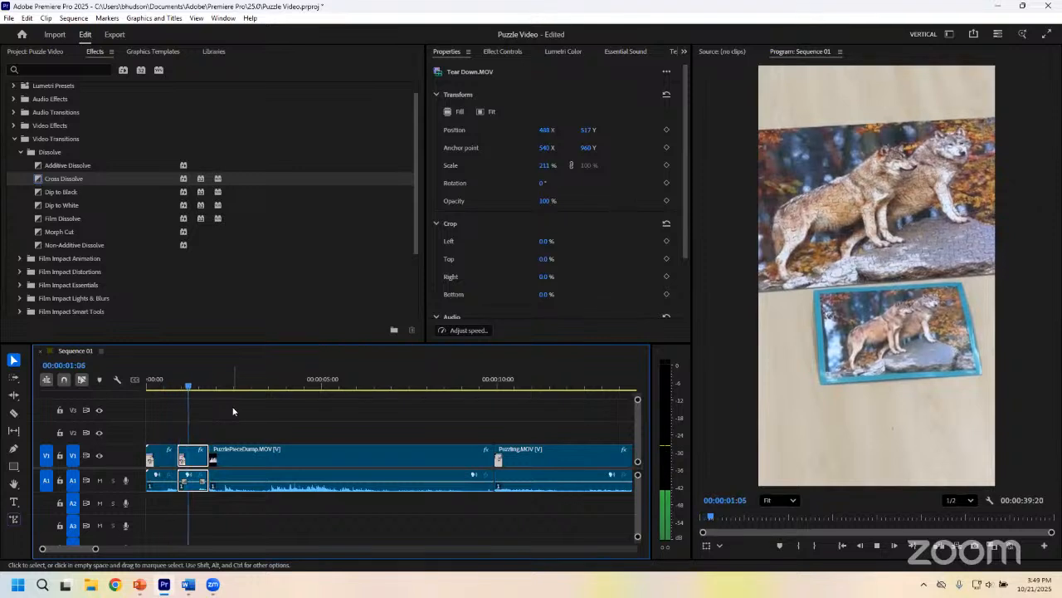
{"action": "key", "text": "space"}
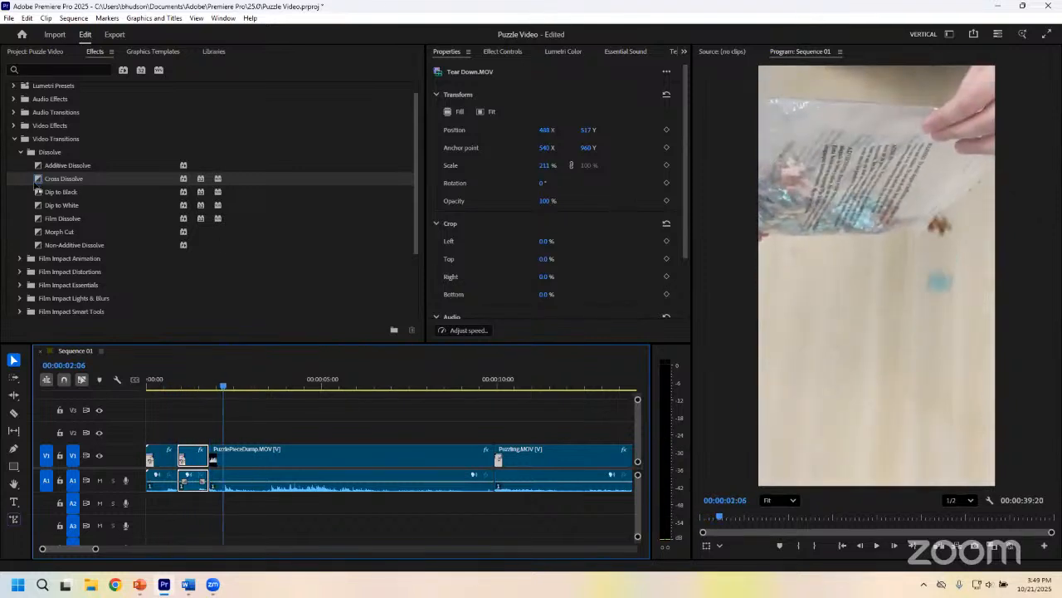
Step: Add a Cross Dissolve between the second Tear Down clip and PuzzlePieceDump, and play it back twice
{"action": "left_click", "coordinate": [39, 180]}
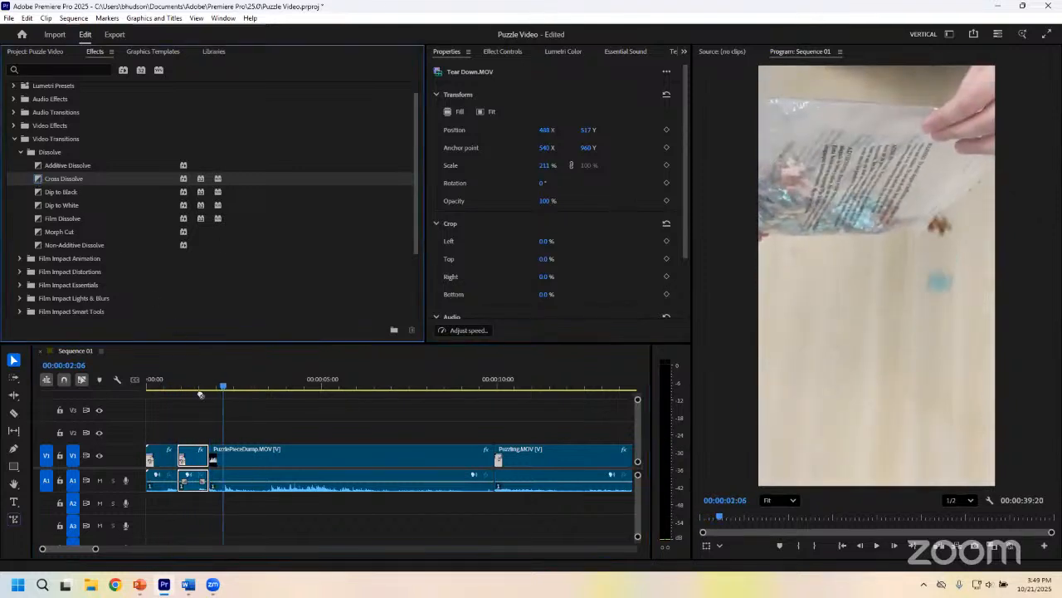
{"action": "left_click_drag", "start_coordinate": [200, 394], "coordinate": [211, 460]}
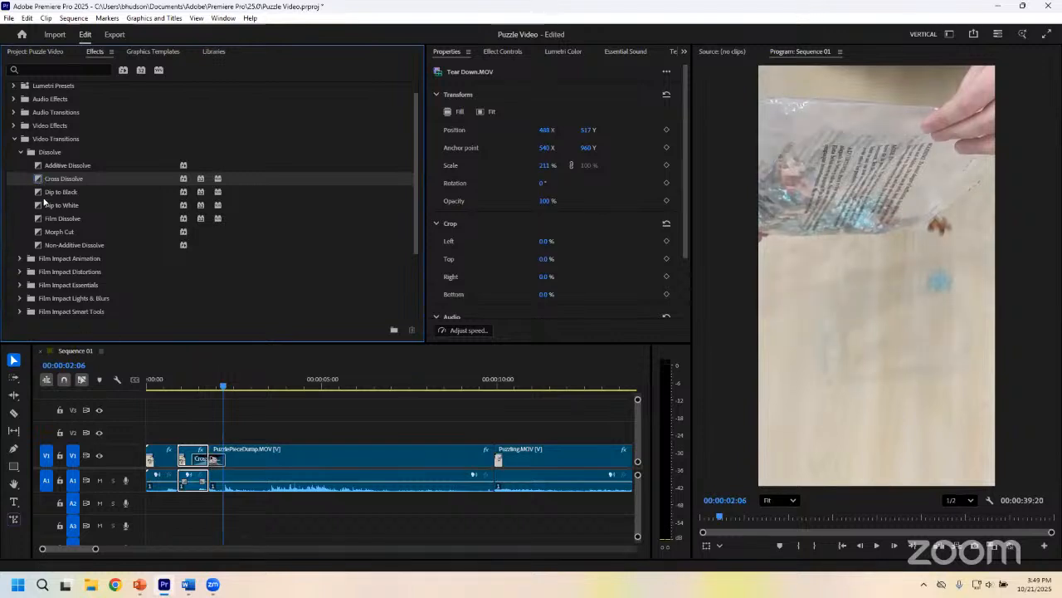
{"action": "left_click", "coordinate": [197, 467]}
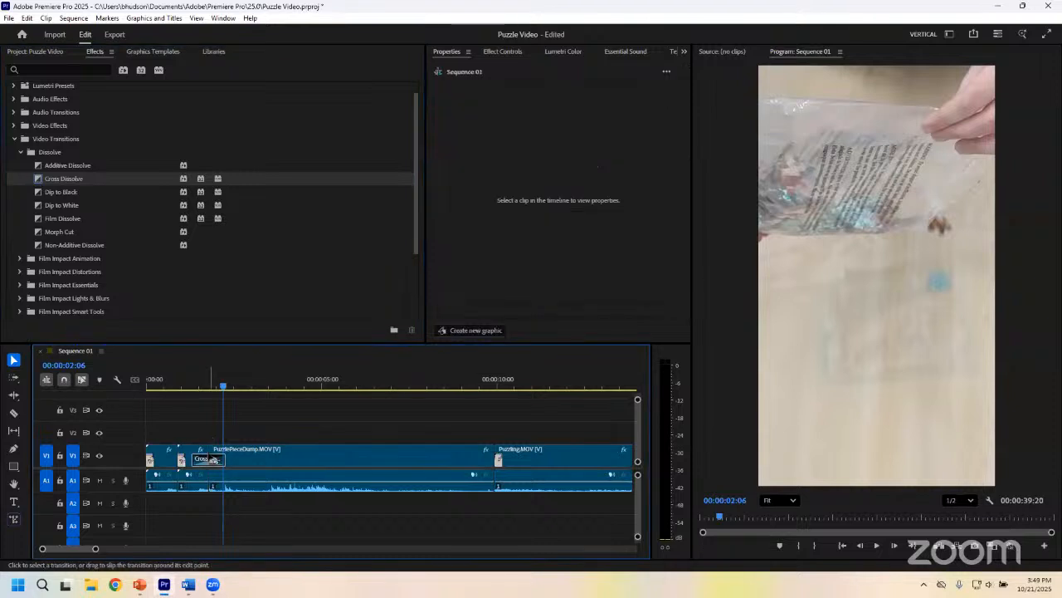
{"action": "left_click", "coordinate": [180, 386]}
{"action": "key", "text": "space"}
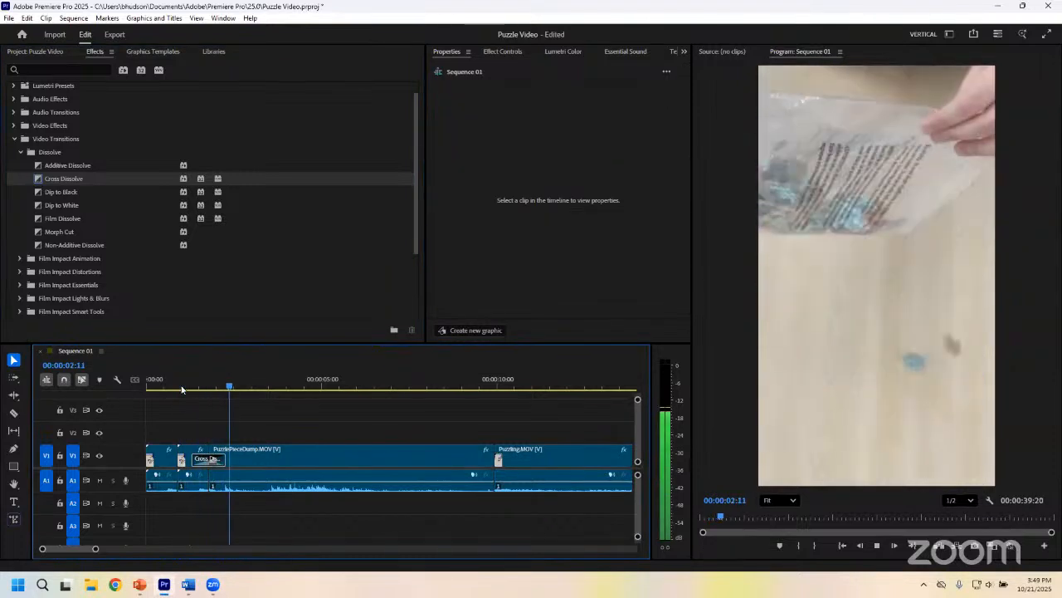
{"action": "left_click", "coordinate": [183, 388]}
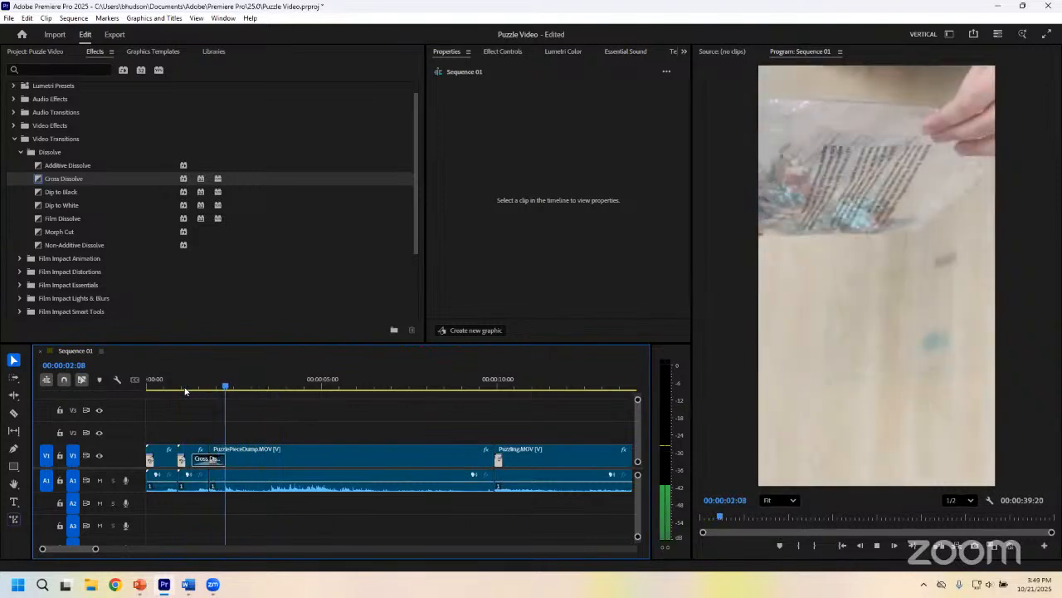
{"action": "key", "text": "space"}
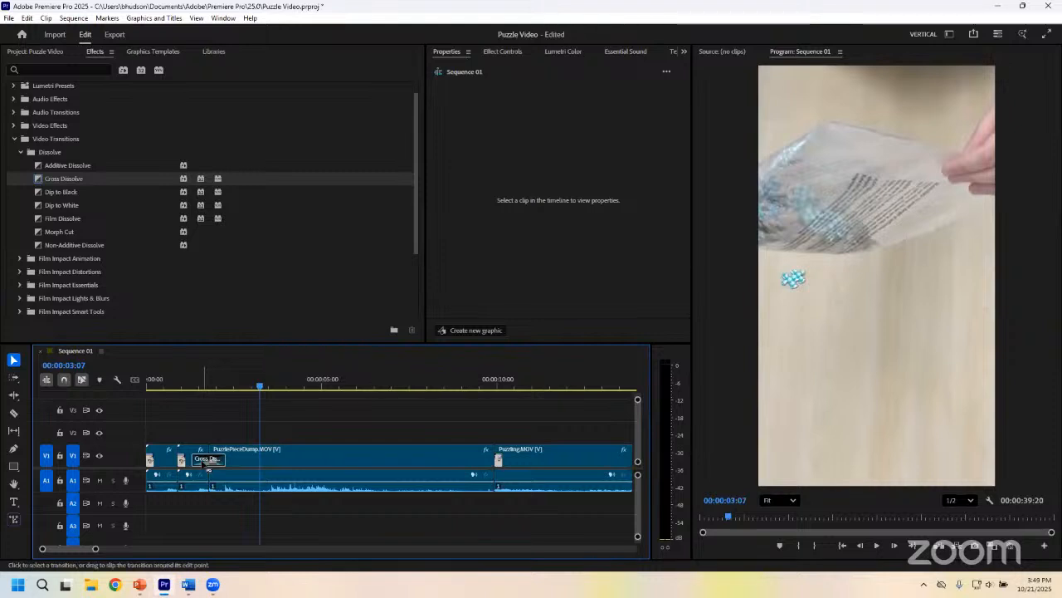
Step: Try a longer transition duration for the Cross Dissolve before PuzzlePieceDump
{"action": "right_click", "coordinate": [205, 462]}
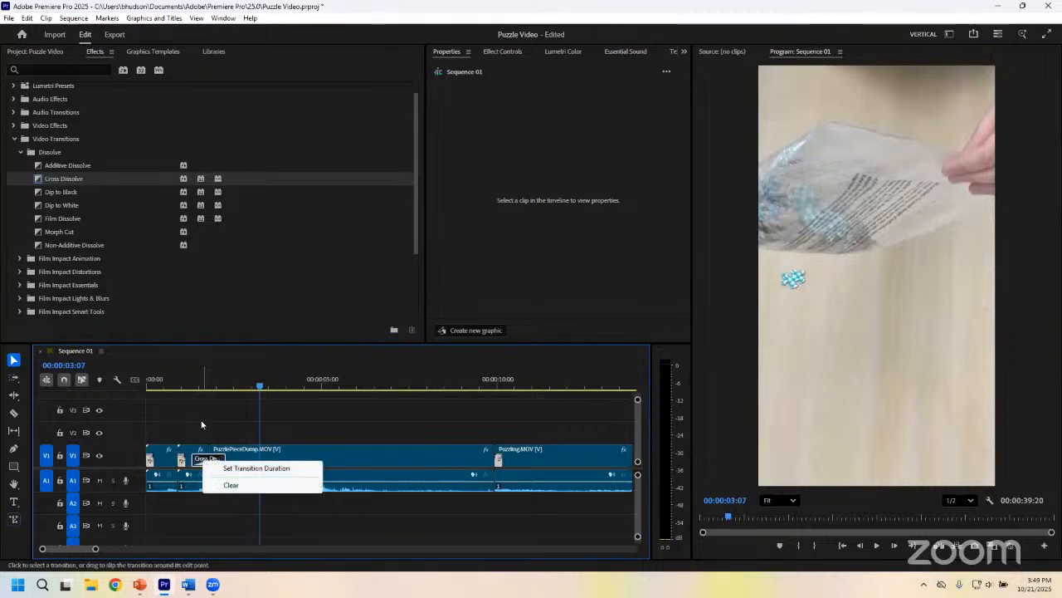
{"action": "left_click", "coordinate": [203, 463]}
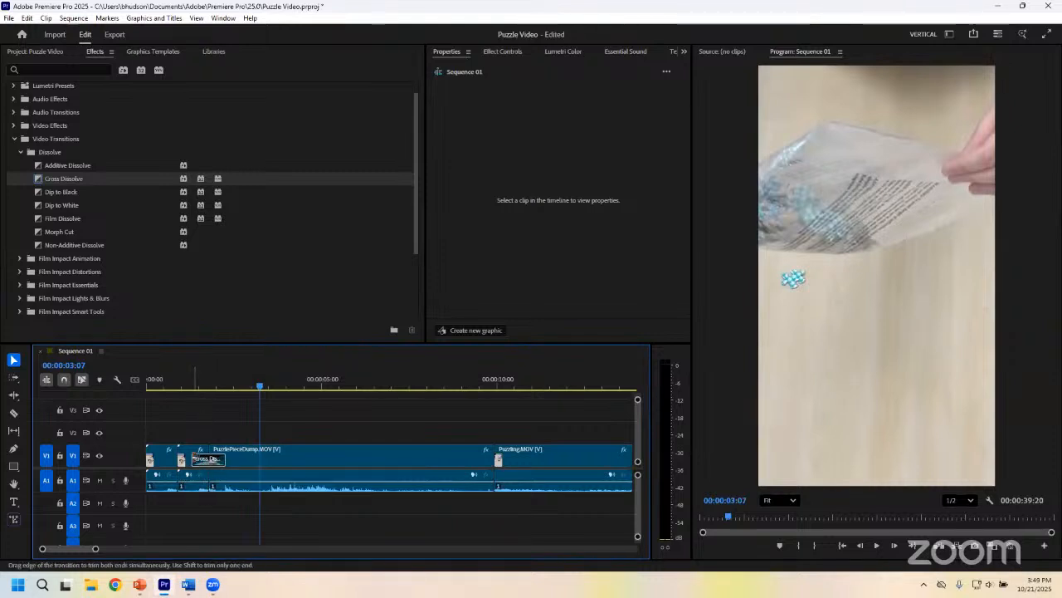
{"action": "left_click_drag", "start_coordinate": [191, 463], "coordinate": [205, 466]}
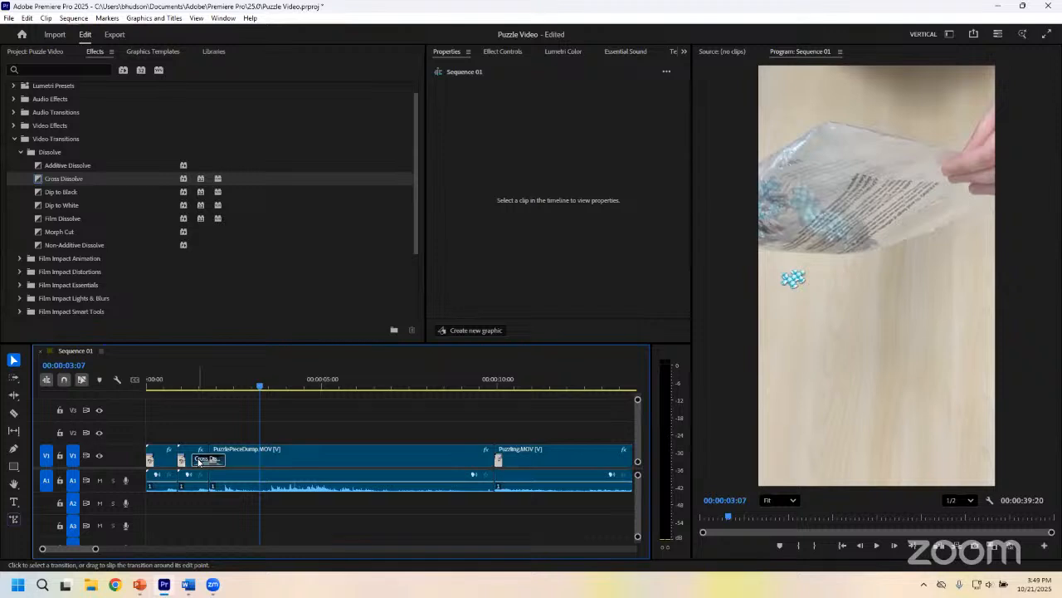
{"action": "right_click", "coordinate": [199, 462]}
{"action": "left_click", "coordinate": [241, 466]}
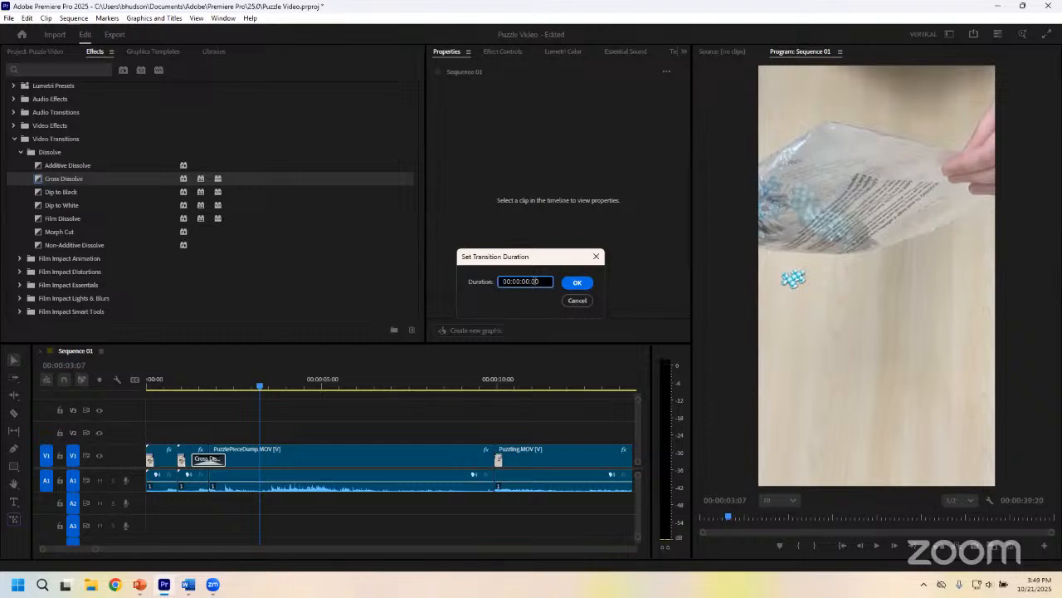
{"action": "left_click", "coordinate": [572, 283]}
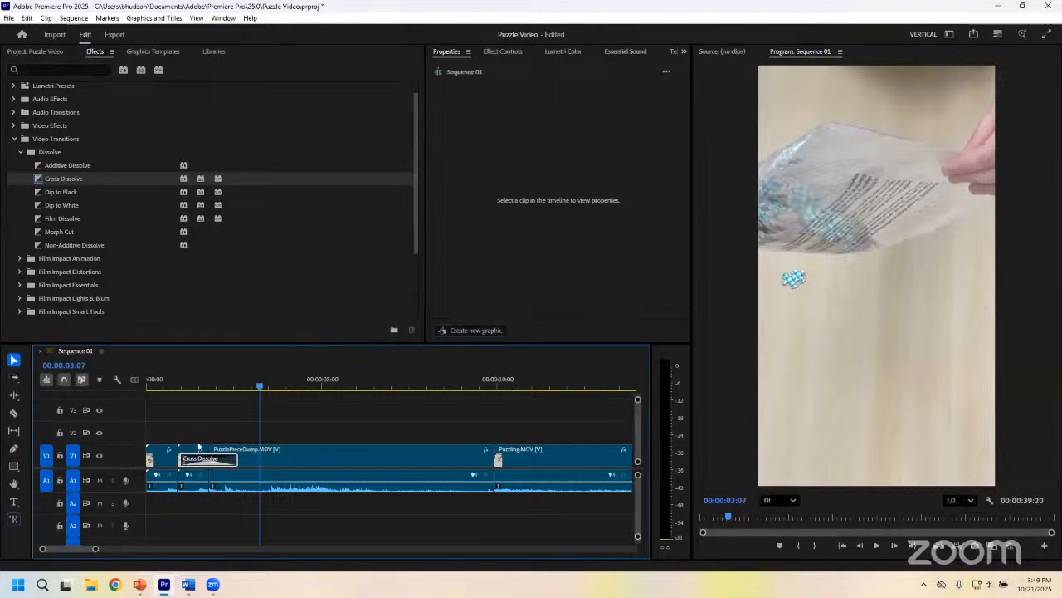
Step: Set the Cross Dissolve's transition duration to 00:00:00:05 and play back the shortened transition
{"action": "right_click", "coordinate": [203, 459]}
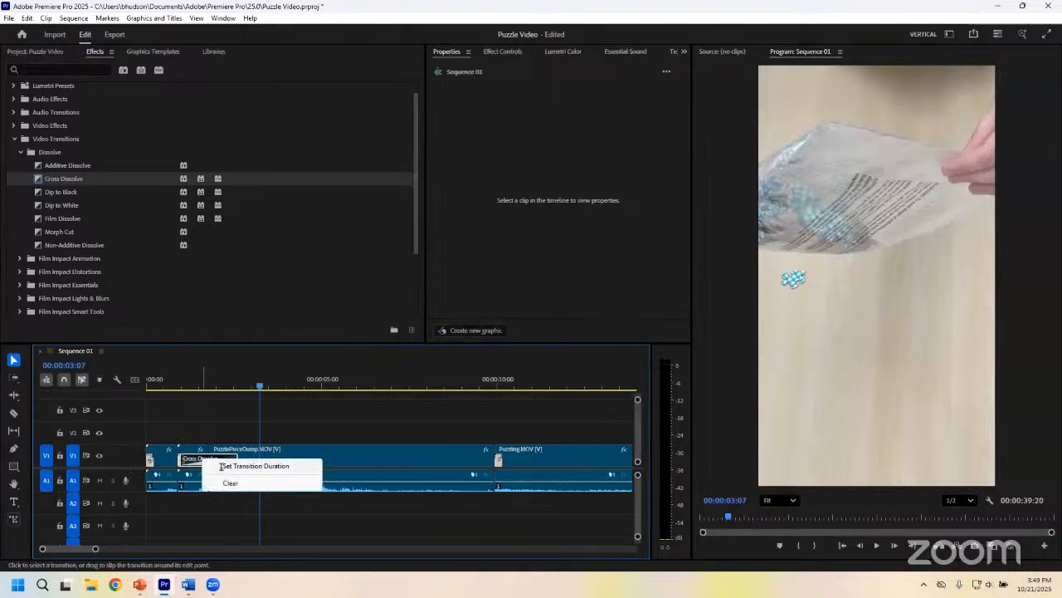
{"action": "left_click", "coordinate": [221, 467]}
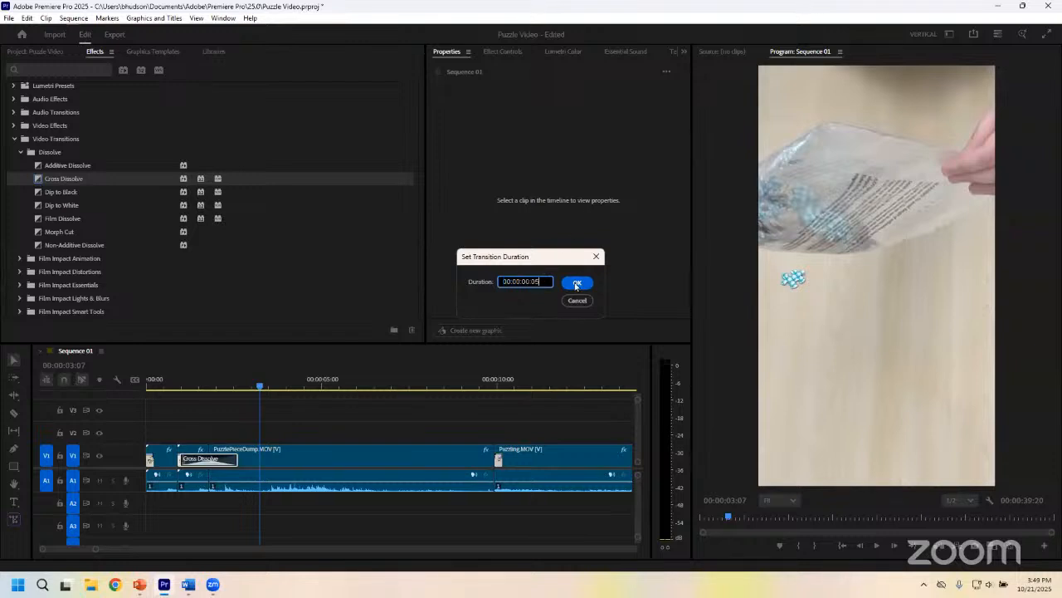
{"action": "left_click", "coordinate": [576, 284]}
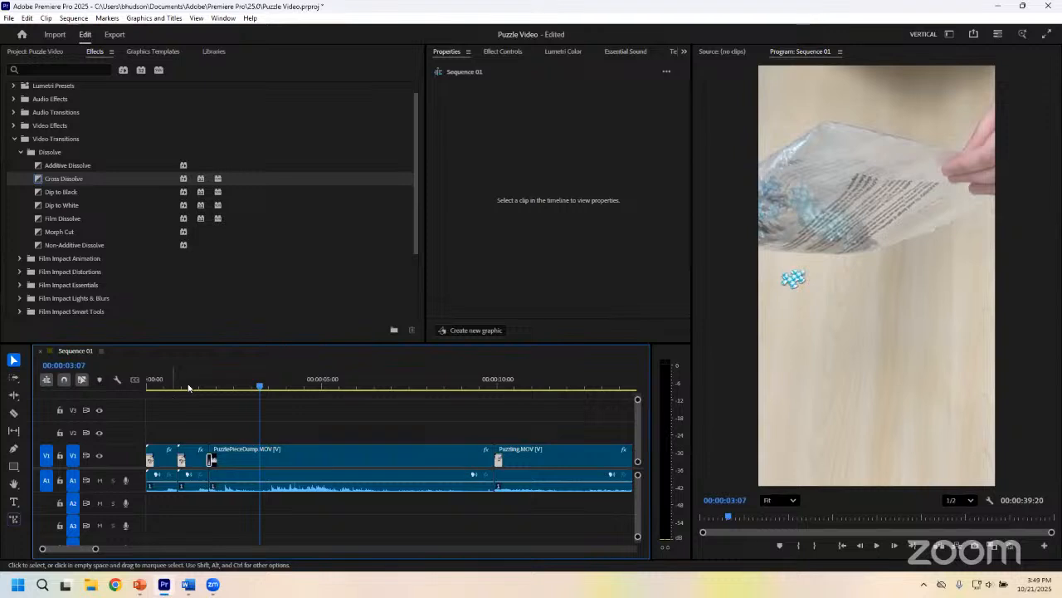
{"action": "left_click", "coordinate": [189, 387]}
{"action": "key", "text": "space"}
{"action": "left_click", "coordinate": [192, 387]}
{"action": "key", "text": "space"}
{"action": "key", "text": "space"}
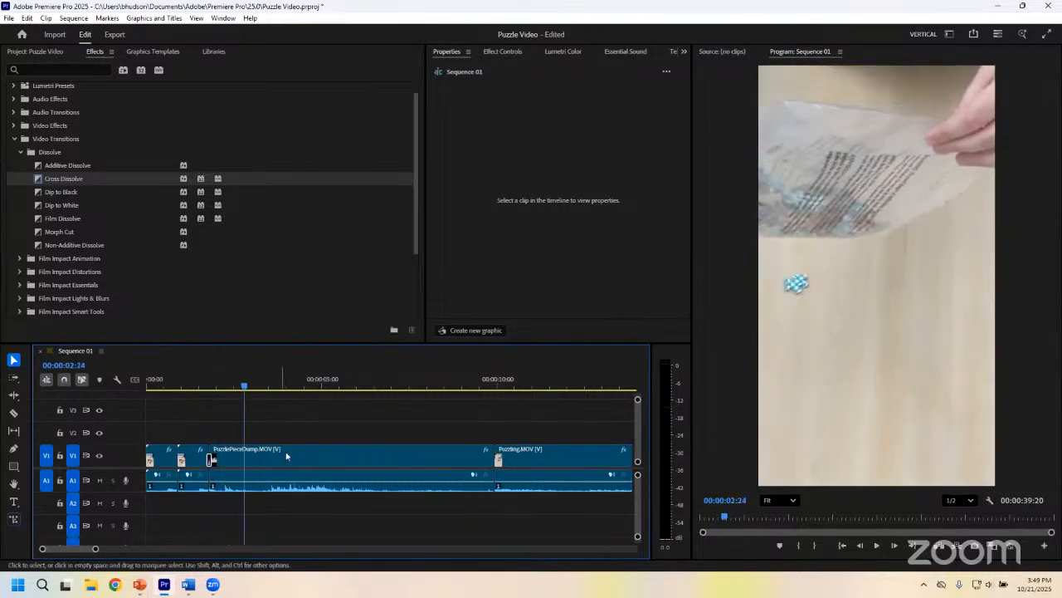
Step: Add a Cross Dissolve at the cut between PuzzlePieceDump and the first Puzzling clip, with a duration of 00:00:01:00
{"action": "left_click_drag", "start_coordinate": [82, 549], "coordinate": [64, 551]}
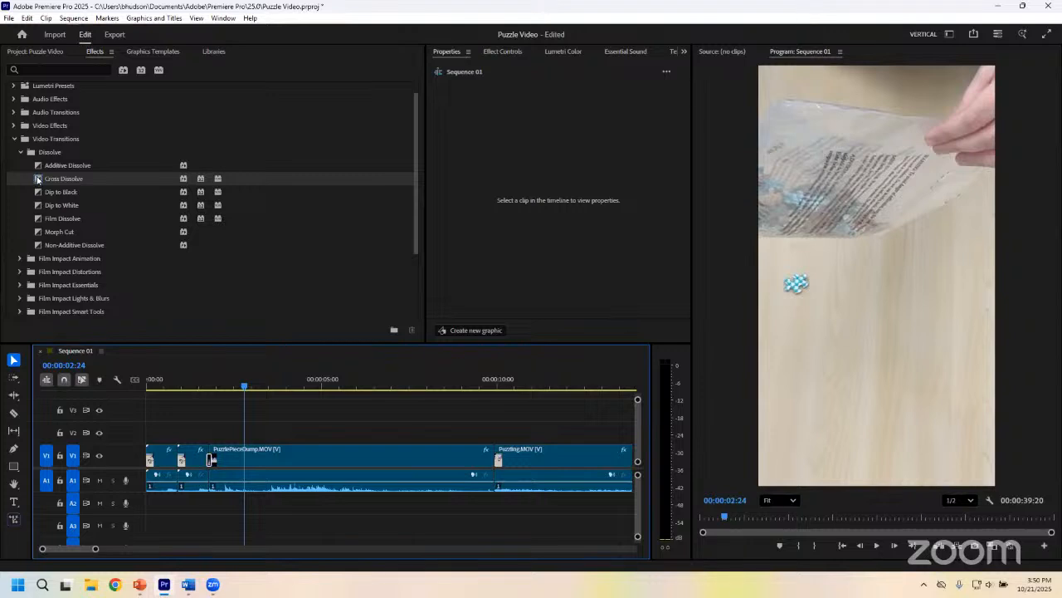
{"action": "left_click_drag", "start_coordinate": [38, 179], "coordinate": [501, 467]}
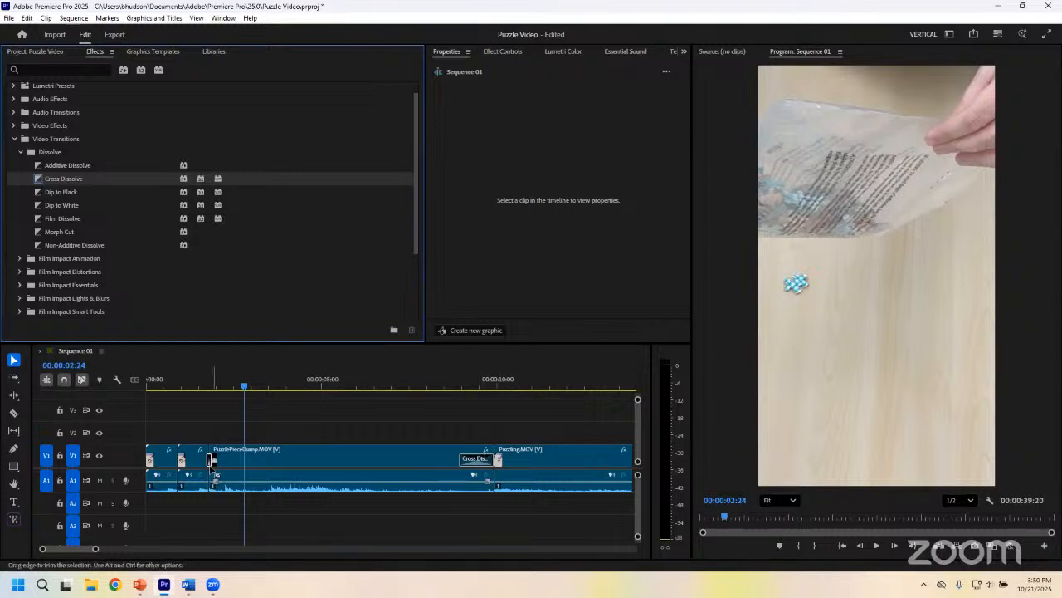
{"action": "left_click", "coordinate": [476, 463]}
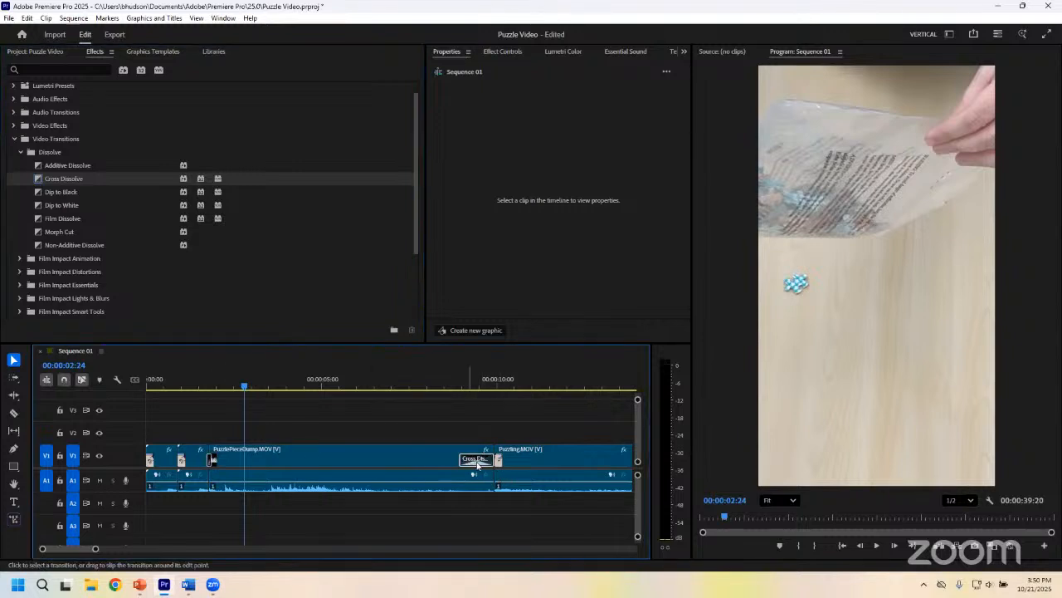
{"action": "double_click", "coordinate": [474, 464]}
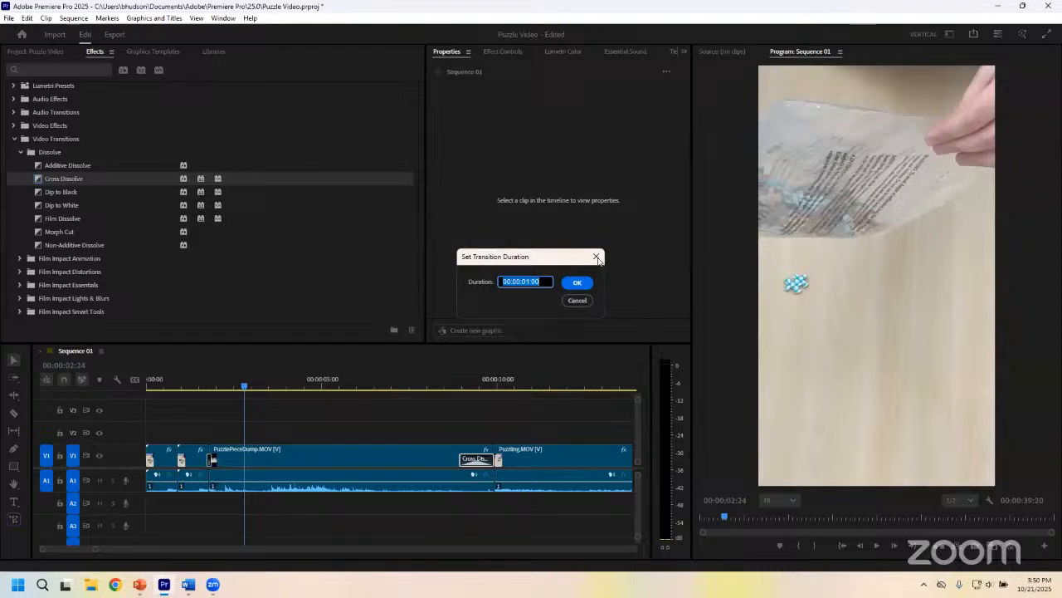
{"action": "key", "text": "Return"}
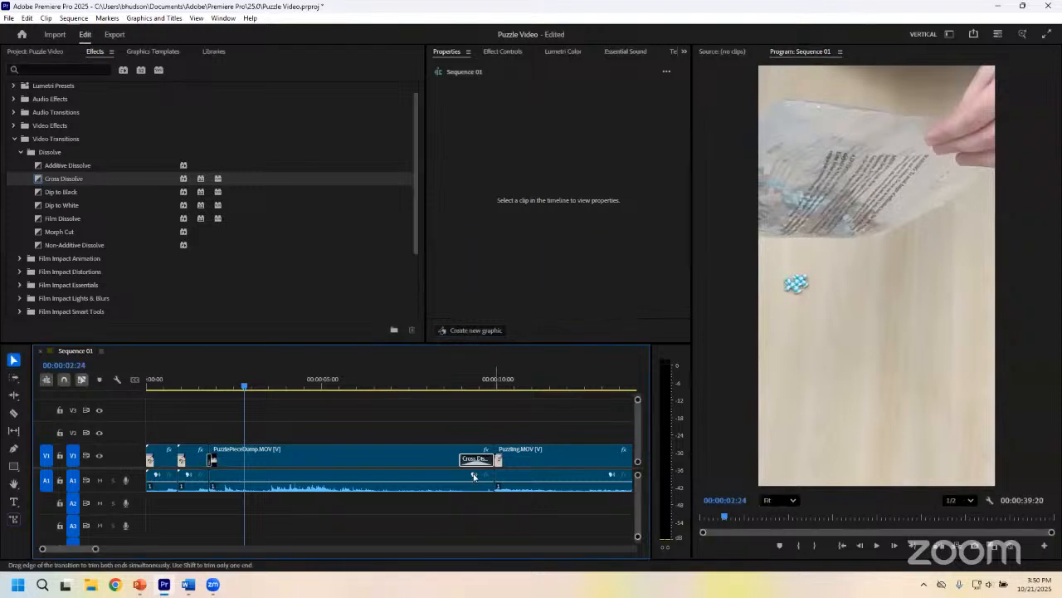
Step: Set the alignment of the Cross Dissolve before the first Puzzling clip to Center at Cut and play back the transition
{"action": "left_click", "coordinate": [492, 53]}
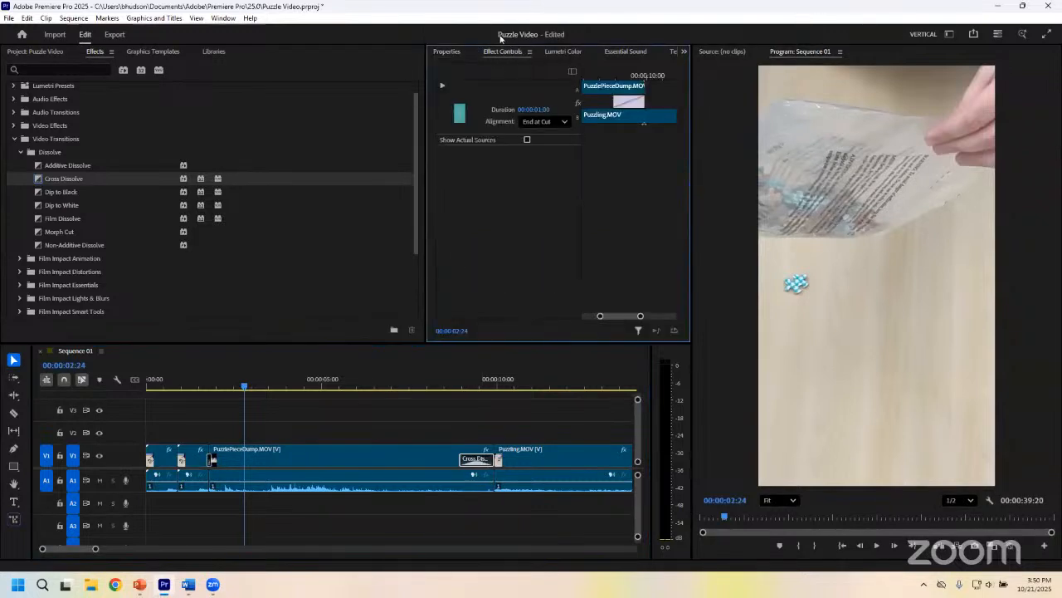
{"action": "left_click", "coordinate": [558, 123]}
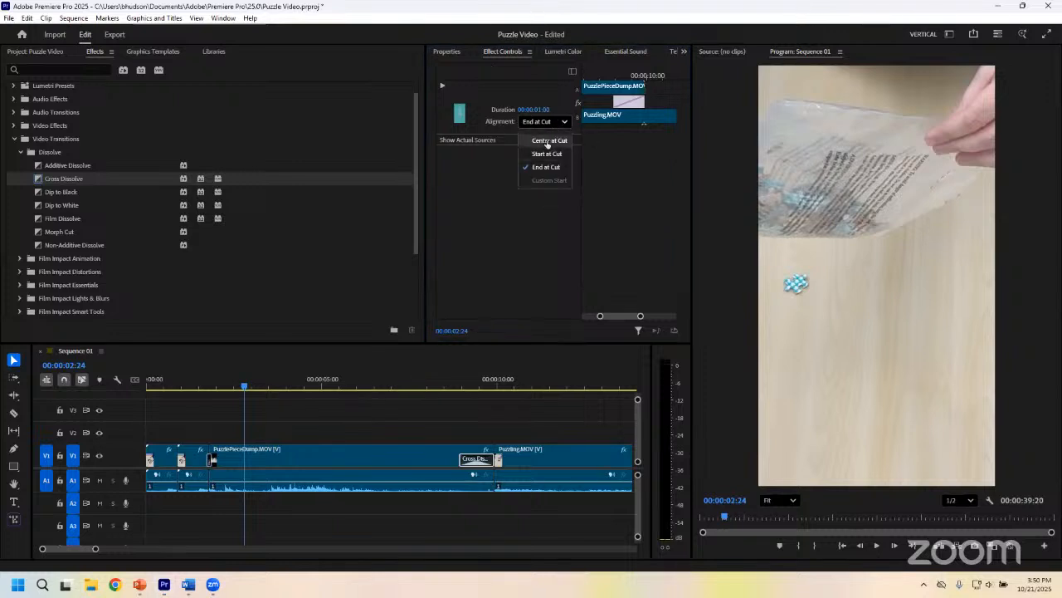
{"action": "left_click", "coordinate": [547, 141]}
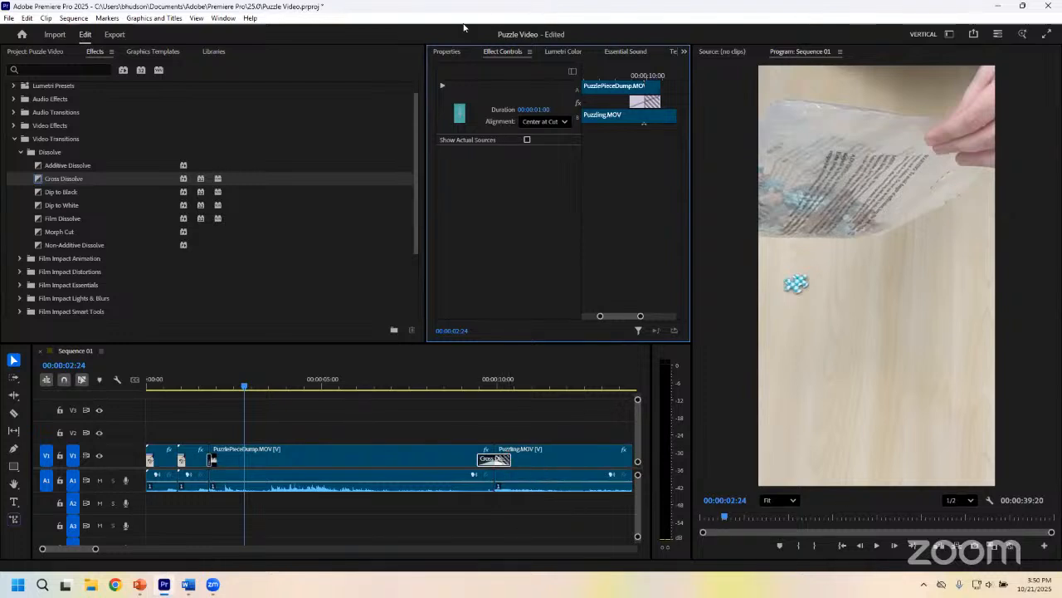
{"action": "left_click", "coordinate": [548, 122]}
{"action": "left_click", "coordinate": [488, 201]}
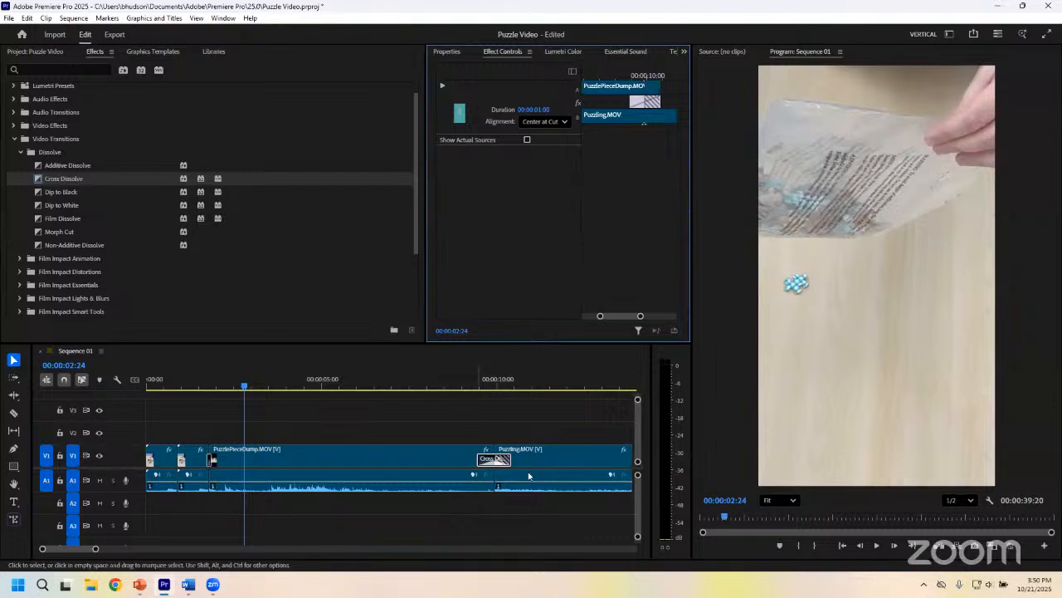
{"action": "left_click", "coordinate": [465, 386]}
{"action": "key", "text": "space"}
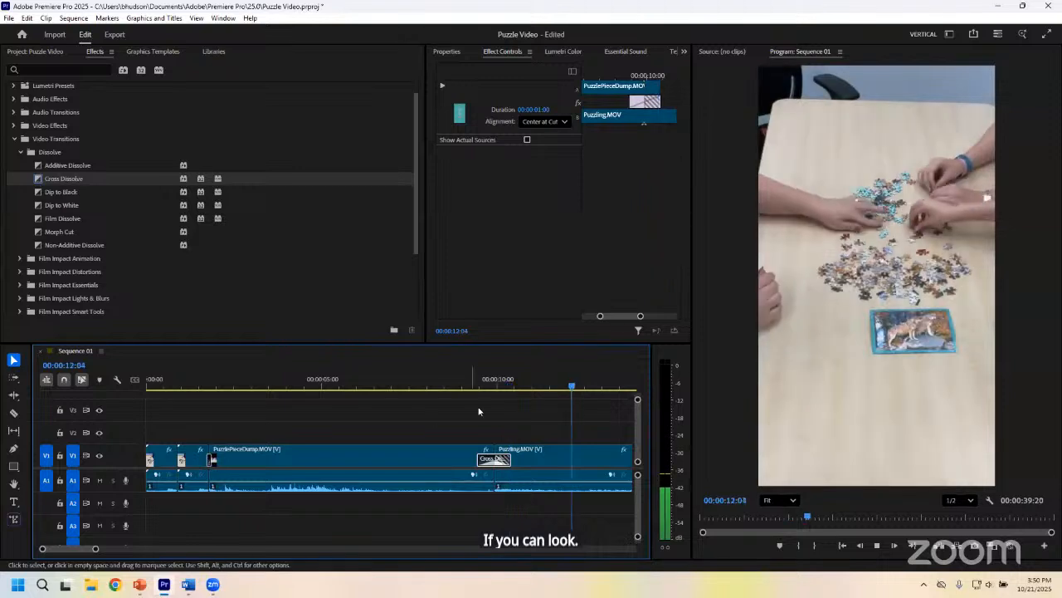
{"action": "key", "text": "space"}
Step: Play the sequence from its start through the timelapse, skipping ahead to the last Puzzling clip to review it
{"action": "left_click_drag", "start_coordinate": [95, 548], "coordinate": [129, 550]}
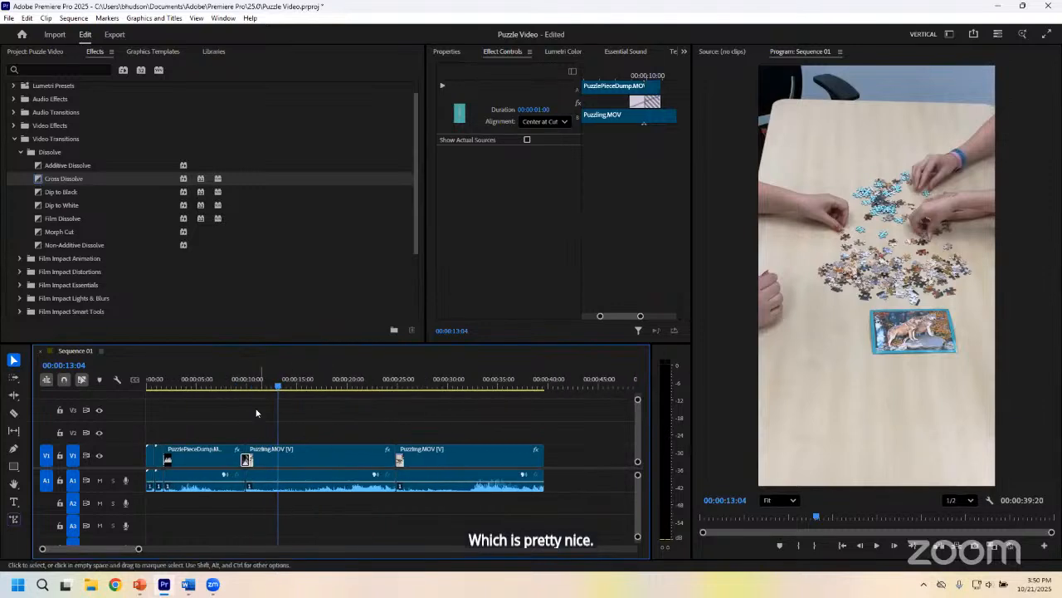
{"action": "left_click", "coordinate": [146, 385]}
{"action": "key", "text": "space"}
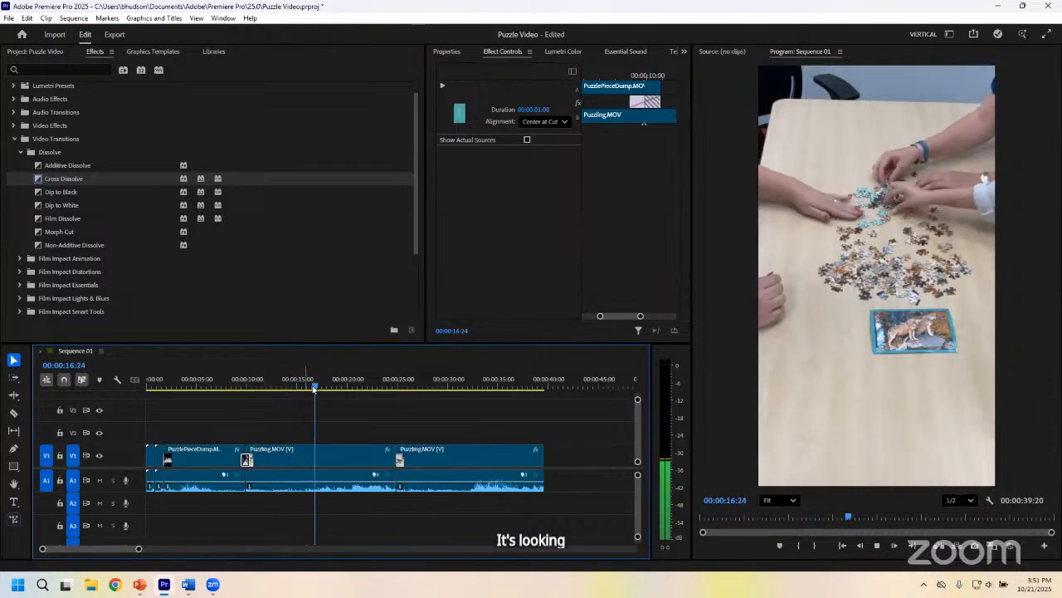
{"action": "left_click", "coordinate": [333, 388]}
{"action": "left_click_drag", "start_coordinate": [335, 391], "coordinate": [401, 397]}
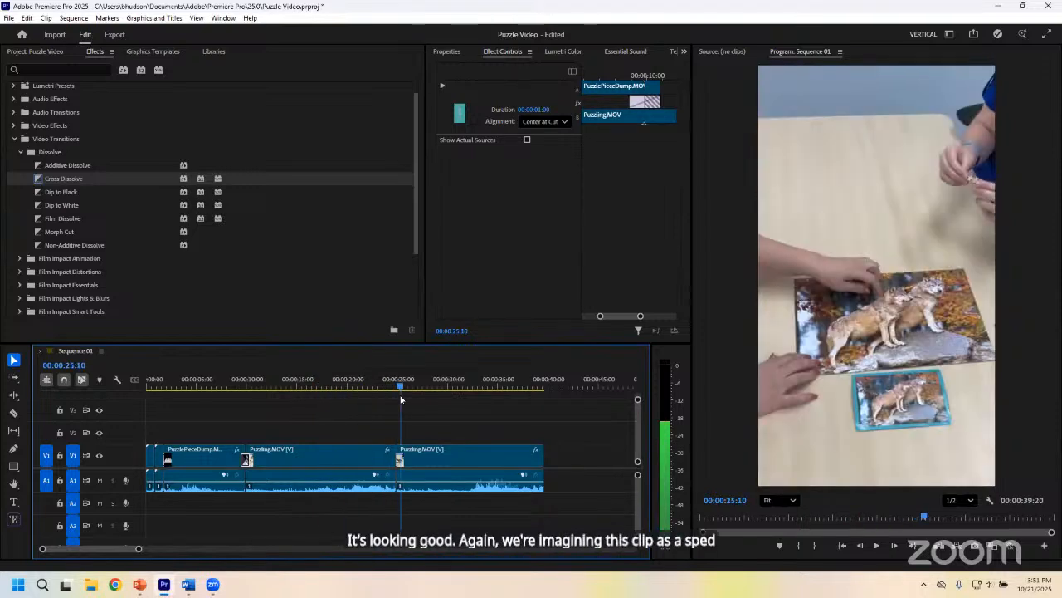
{"action": "key", "text": "space"}
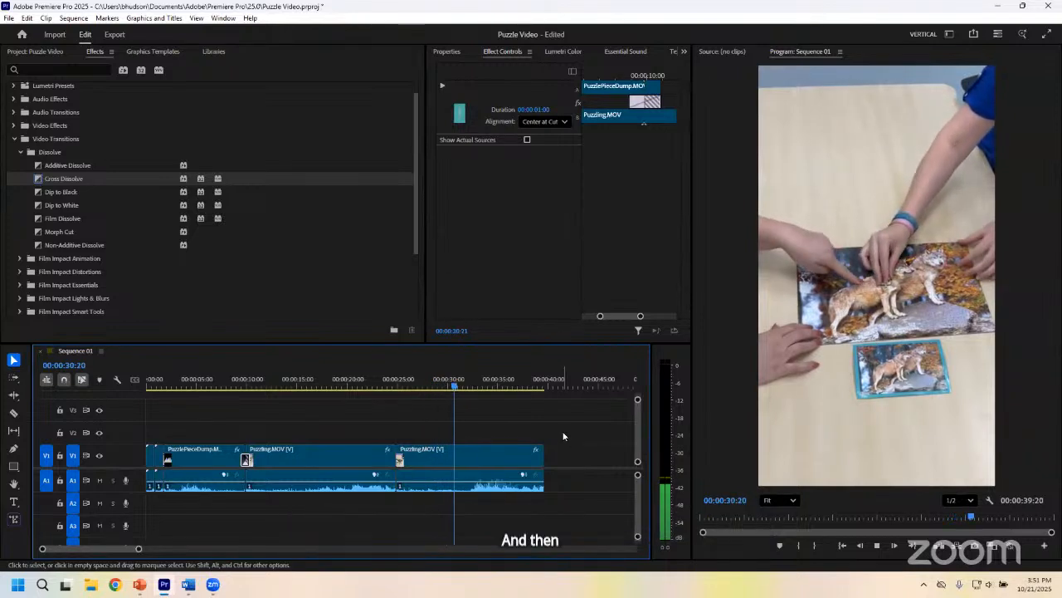
{"action": "key", "text": "space"}
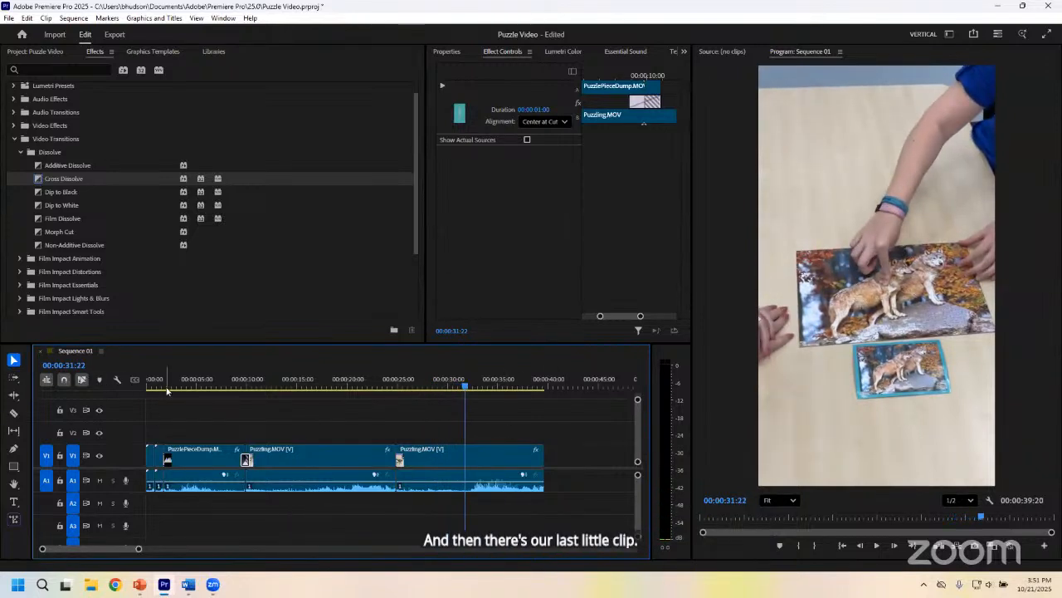
Step: Add a text box at the sequence's start reading "POV: You and your friends buy my puzzle" and move it toward the frame's center
{"action": "key", "text": "Home"}
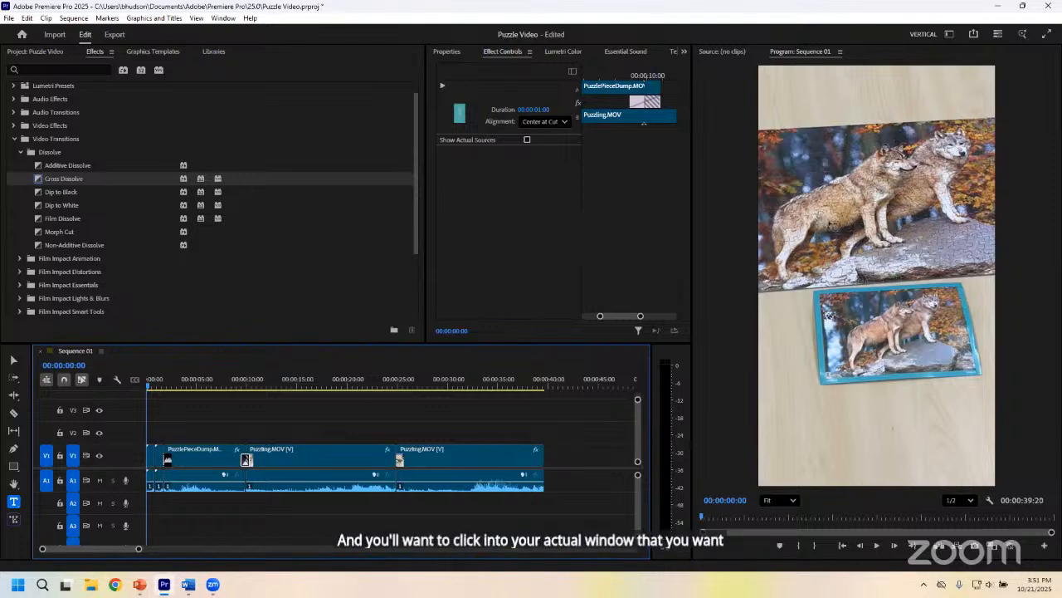
{"action": "left_click_drag", "start_coordinate": [835, 234], "coordinate": [973, 376]}
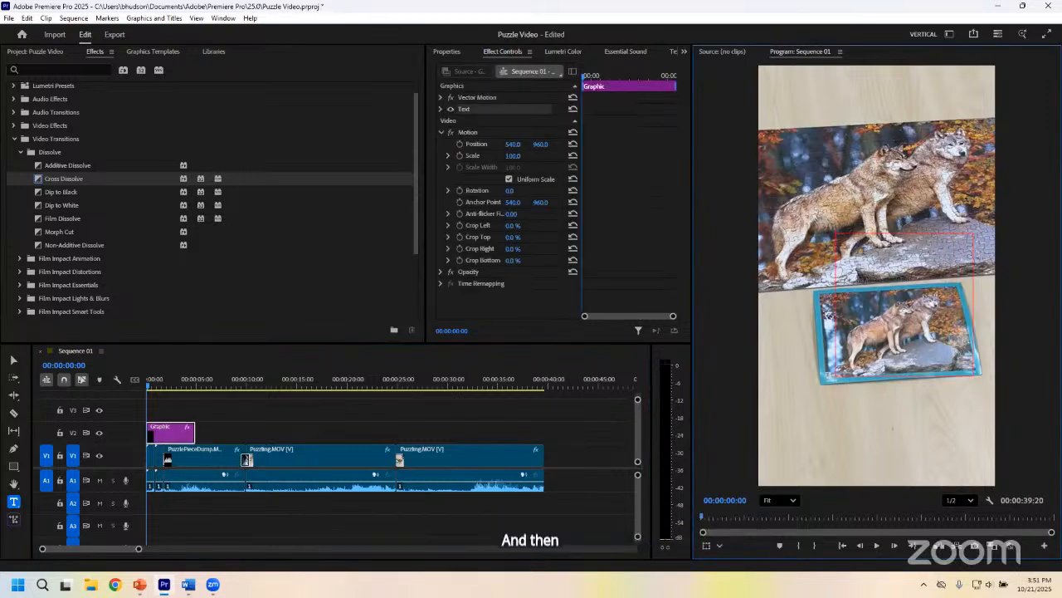
{"action": "type", "text": "POV"}
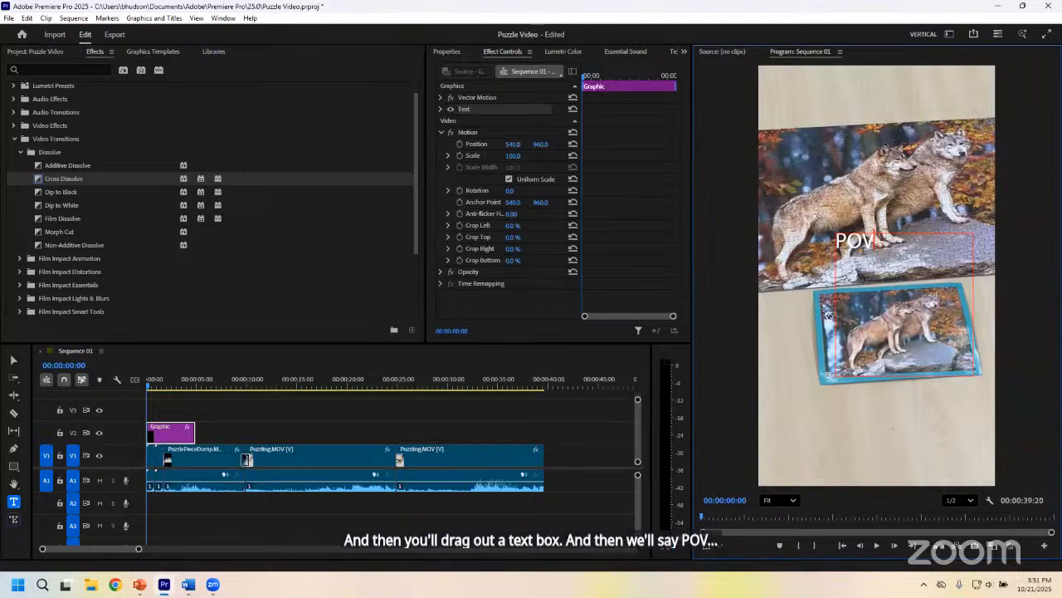
{"action": "type", "text": ": You and your friends bu"}
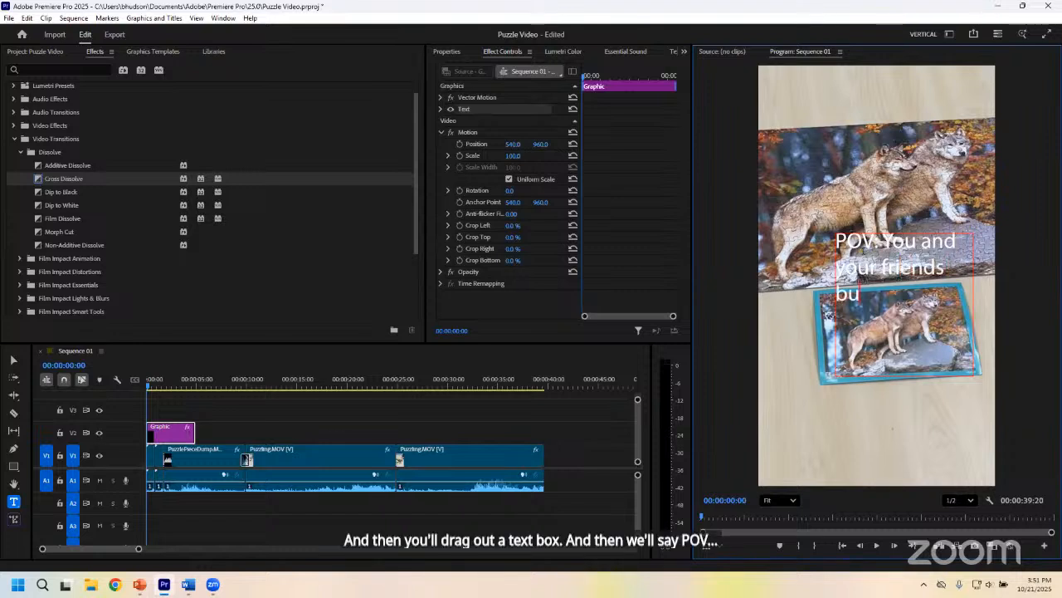
{"action": "type", "text": "y my puzzle"}
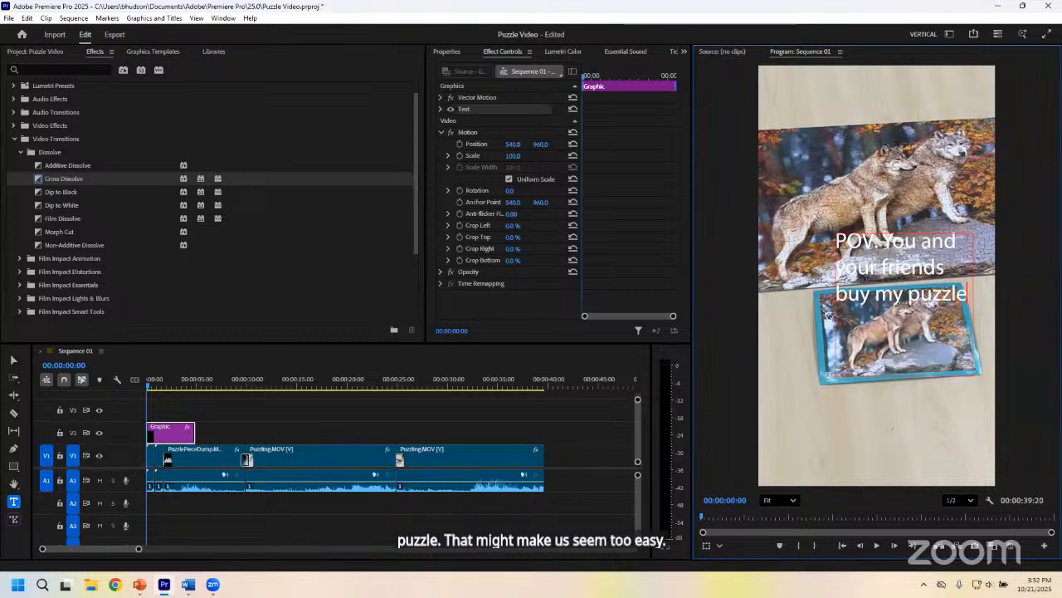
{"action": "type", "text": "y"}
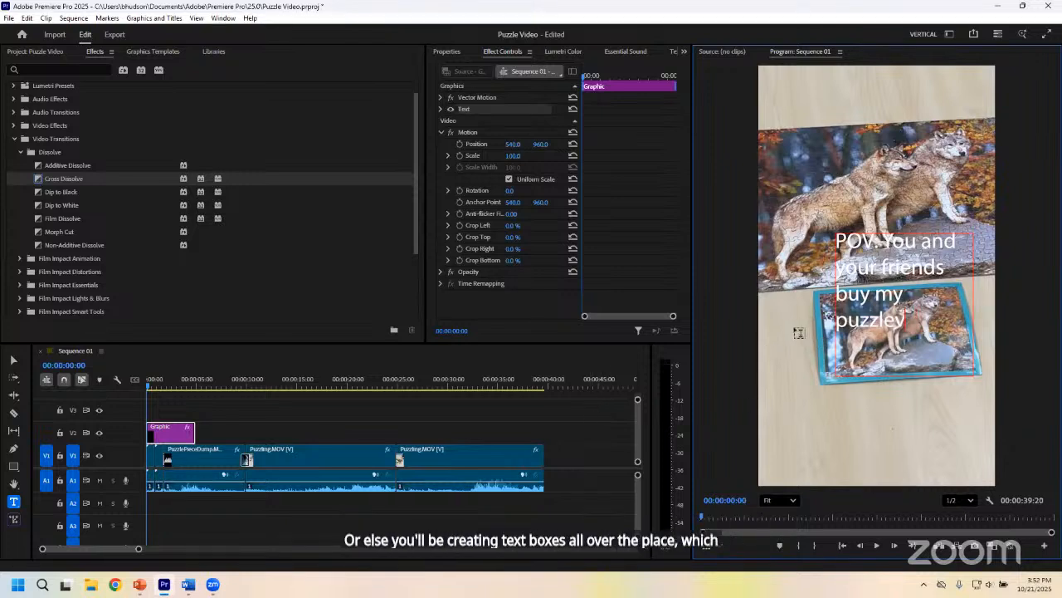
{"action": "key", "text": "BackSpace"}
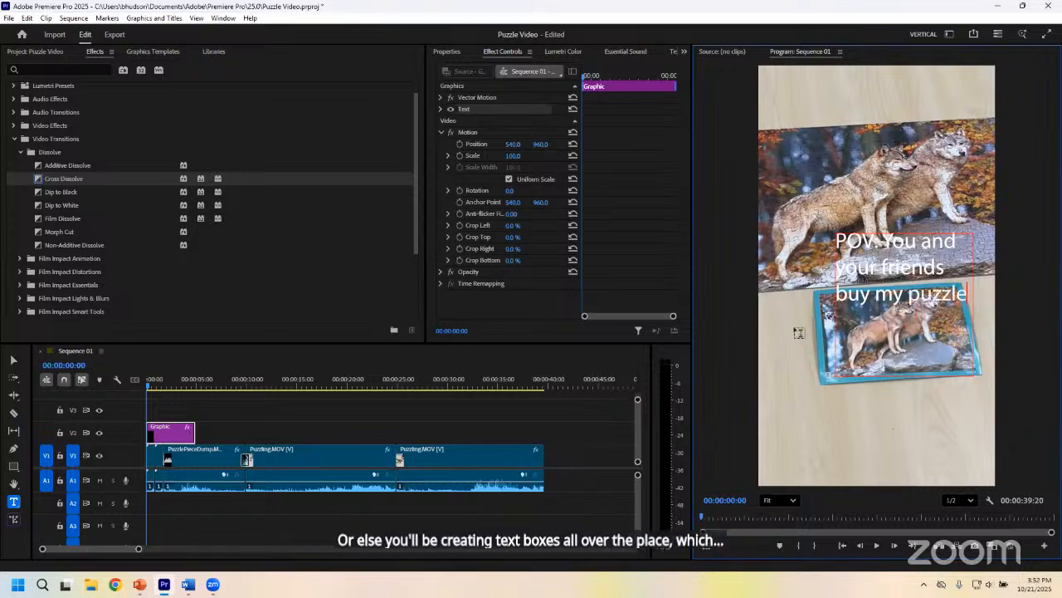
{"action": "left_click", "coordinate": [12, 360]}
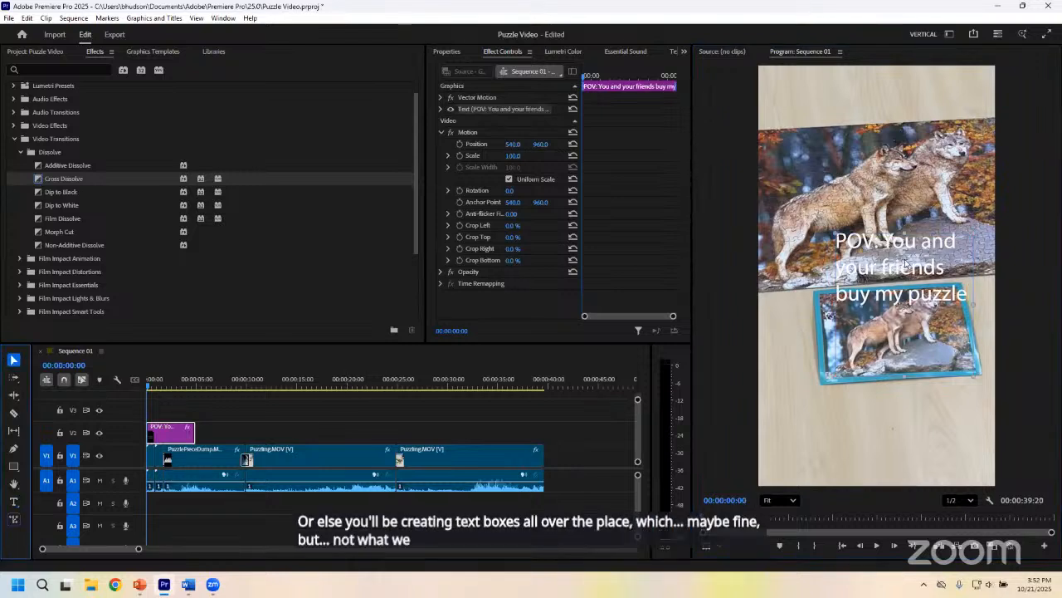
{"action": "left_click_drag", "start_coordinate": [890, 299], "coordinate": [853, 311]}
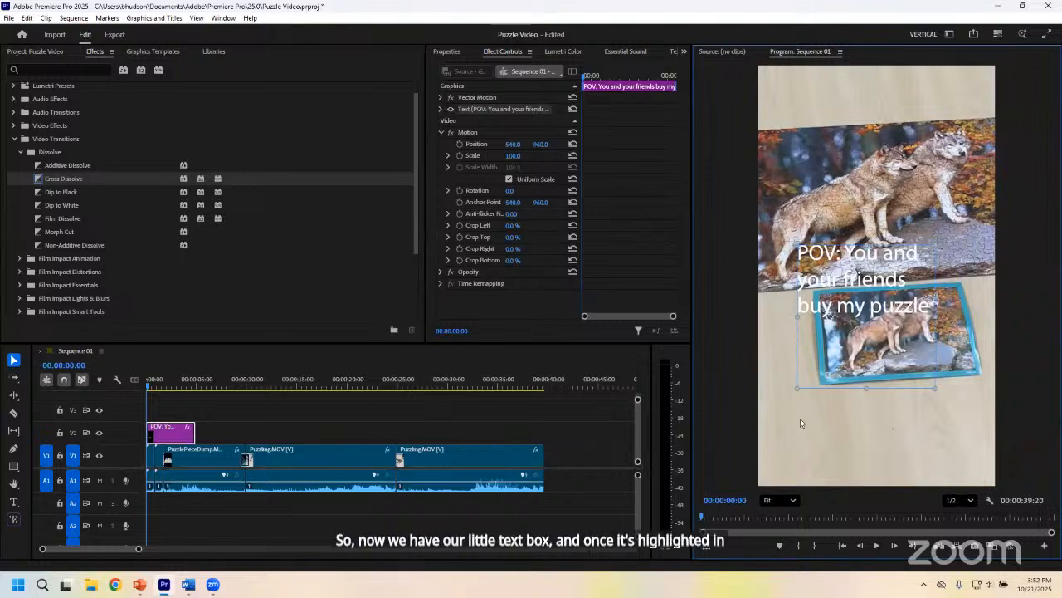
Step: Format the POV text in Rockwell Bold, center-aligned, at font size 117
{"action": "left_click", "coordinate": [447, 51]}
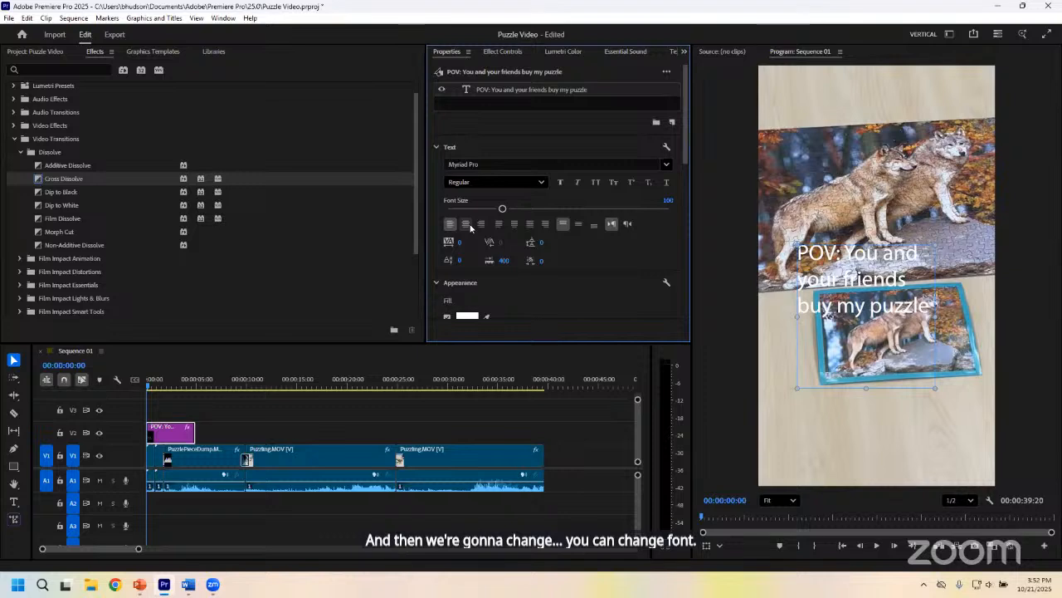
{"action": "scroll", "coordinate": [532, 293], "scroll_direction": "down", "scroll_amount": 3}
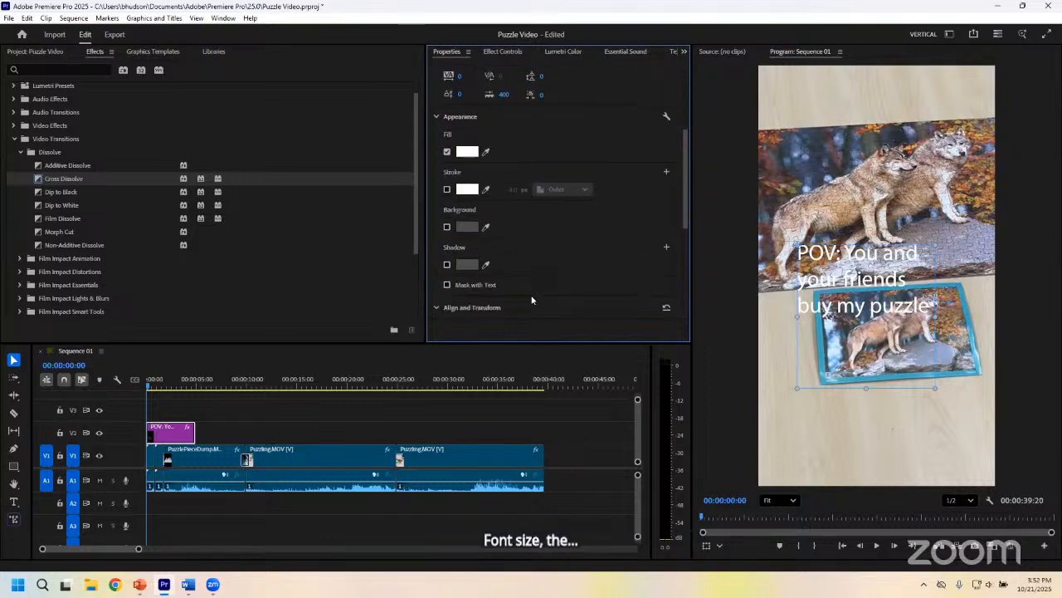
{"action": "scroll", "coordinate": [532, 293], "scroll_direction": "up", "scroll_amount": 3}
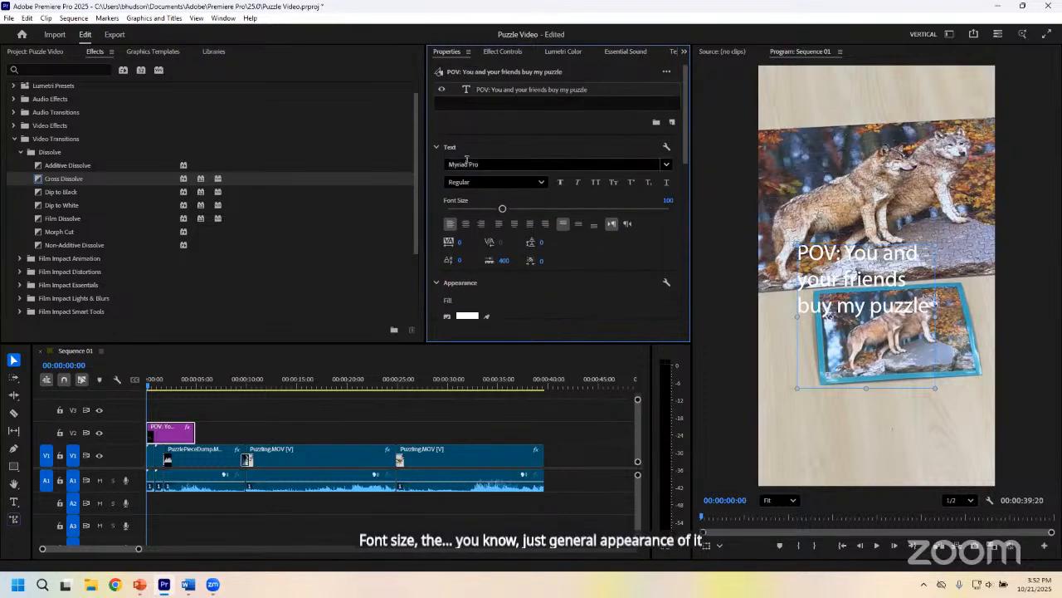
{"action": "left_click", "coordinate": [596, 165]}
{"action": "scroll", "coordinate": [519, 343], "scroll_direction": "down", "scroll_amount": 1}
{"action": "scroll", "coordinate": [519, 342], "scroll_direction": "down", "scroll_amount": 4}
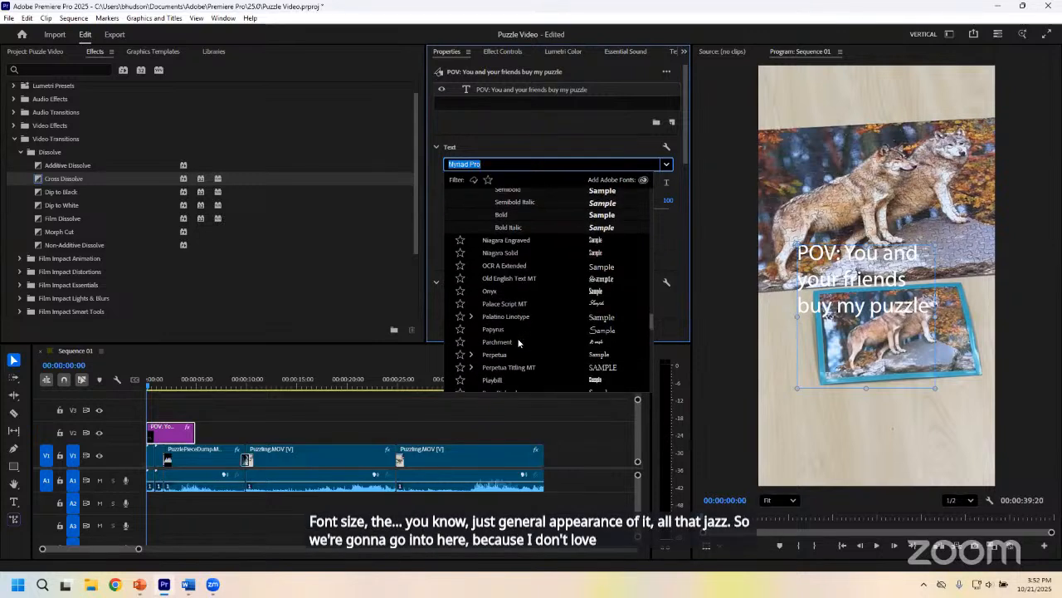
{"action": "scroll", "coordinate": [519, 343], "scroll_direction": "down", "scroll_amount": 6}
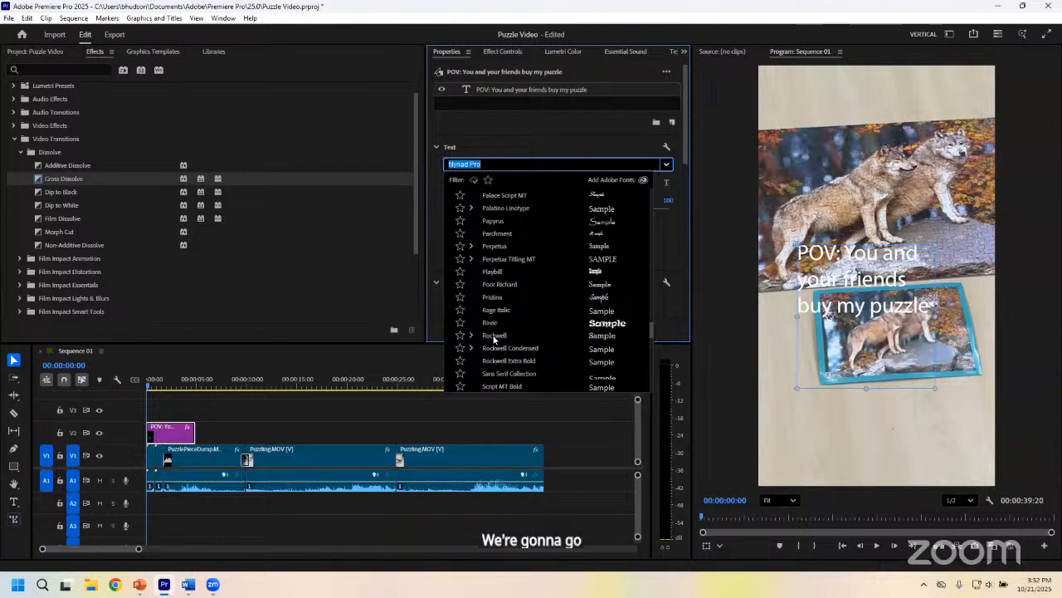
{"action": "left_click", "coordinate": [493, 339]}
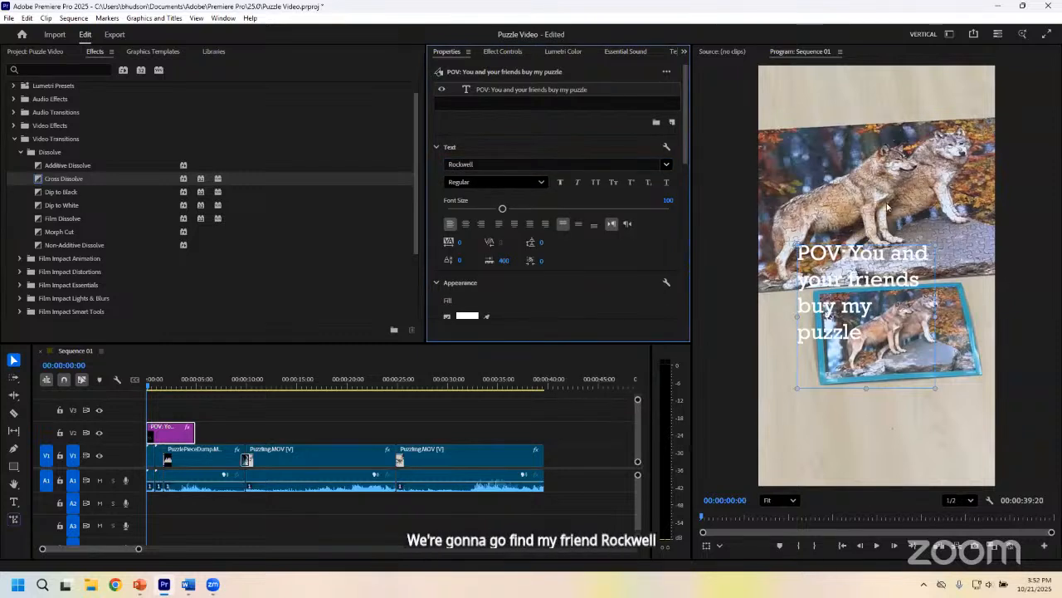
{"action": "left_click", "coordinate": [489, 182]}
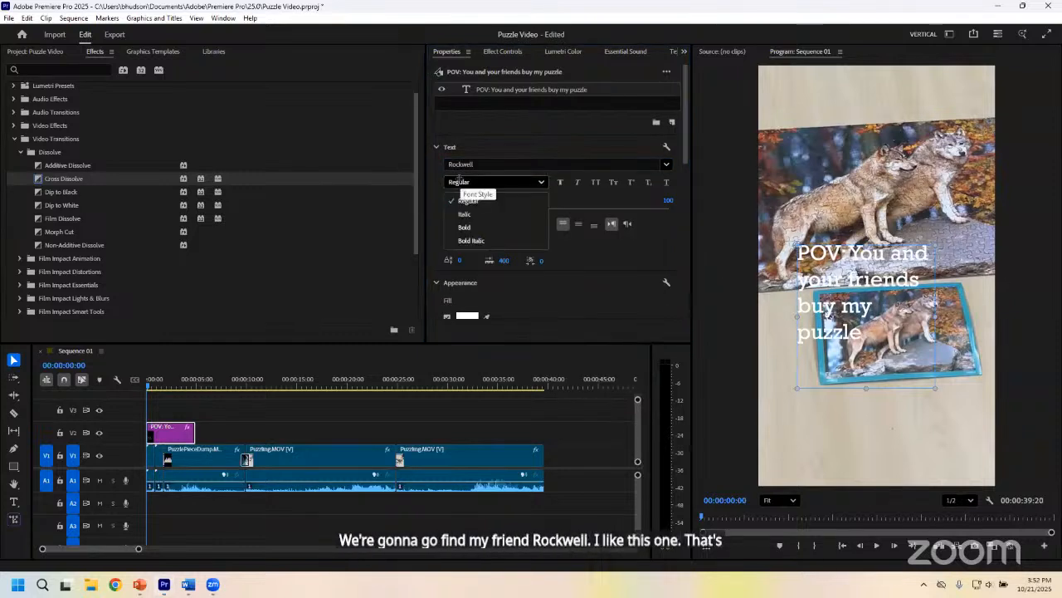
{"action": "left_click", "coordinate": [466, 225]}
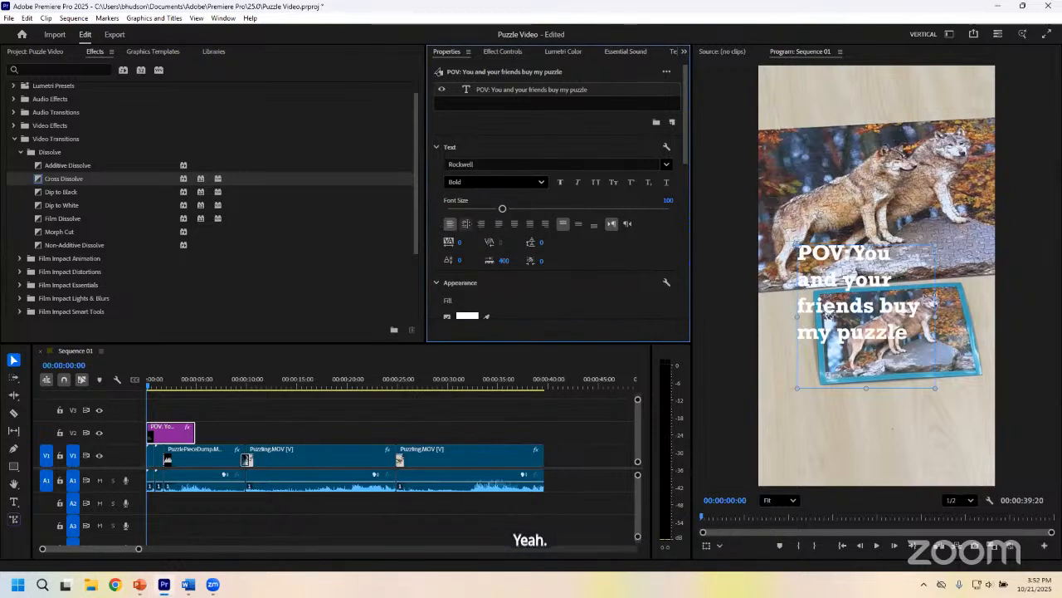
{"action": "left_click", "coordinate": [465, 223]}
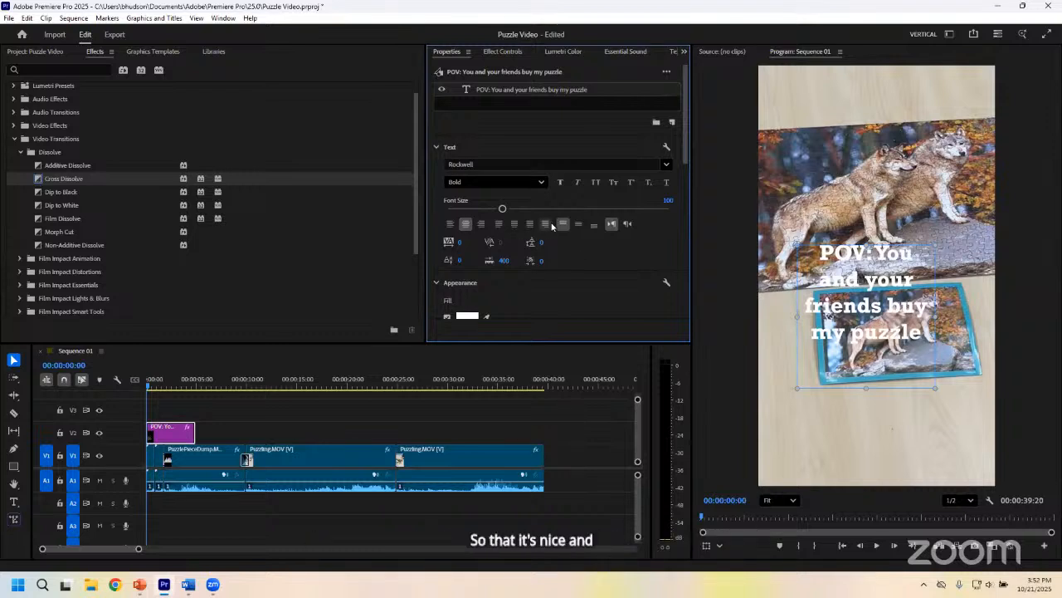
{"action": "left_click_drag", "start_coordinate": [502, 208], "coordinate": [511, 210]}
Step: Widen the POV text box and move it down over the lower part of the video frame
{"action": "left_click_drag", "start_coordinate": [936, 316], "coordinate": [957, 315]}
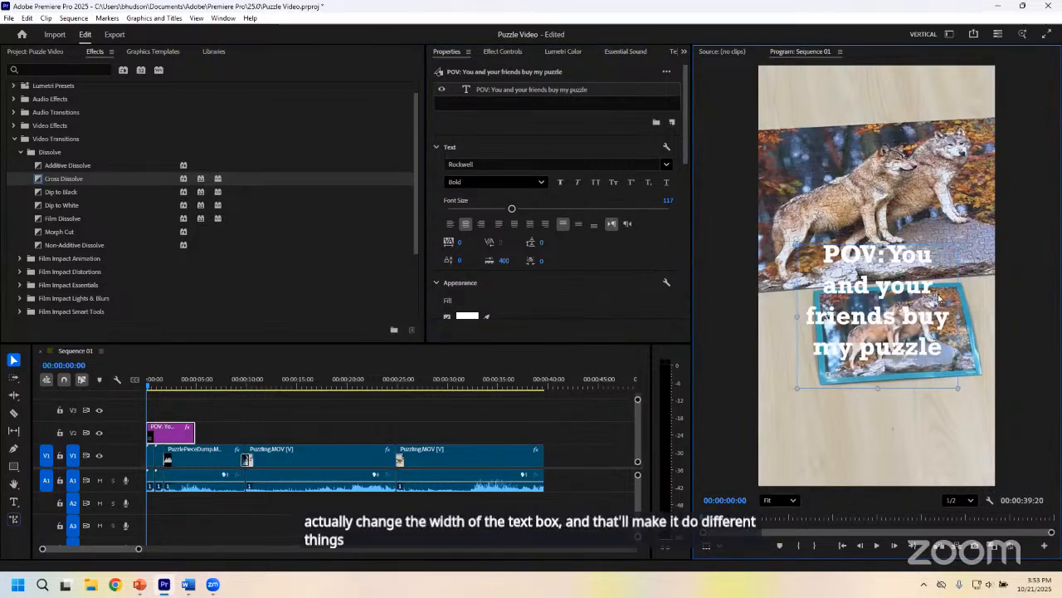
{"action": "left_click_drag", "start_coordinate": [959, 317], "coordinate": [966, 316]}
{"action": "mouse_move", "coordinate": [867, 291]}
{"action": "left_mouse_down"}
{"action": "mouse_move", "coordinate": [856, 376]}
{"action": "mouse_move", "coordinate": [879, 399]}
{"action": "mouse_move", "coordinate": [875, 415]}
{"action": "left_mouse_up"}
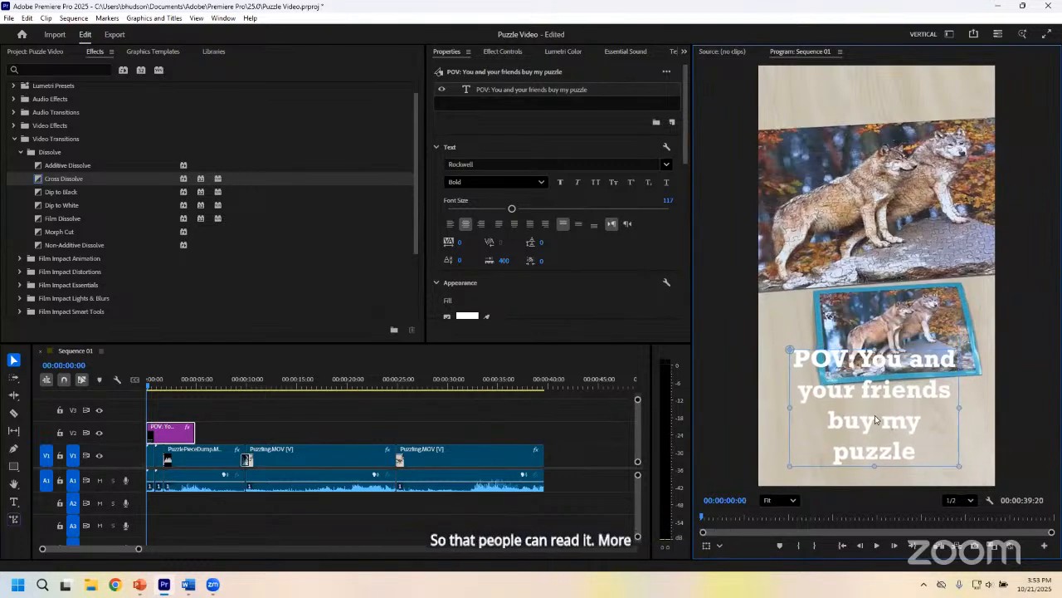
Step: Review the POV text's appearance settings and play the sequence's opening to judge how long the title stays on screen
{"action": "scroll", "coordinate": [608, 308], "scroll_direction": "down", "scroll_amount": 5}
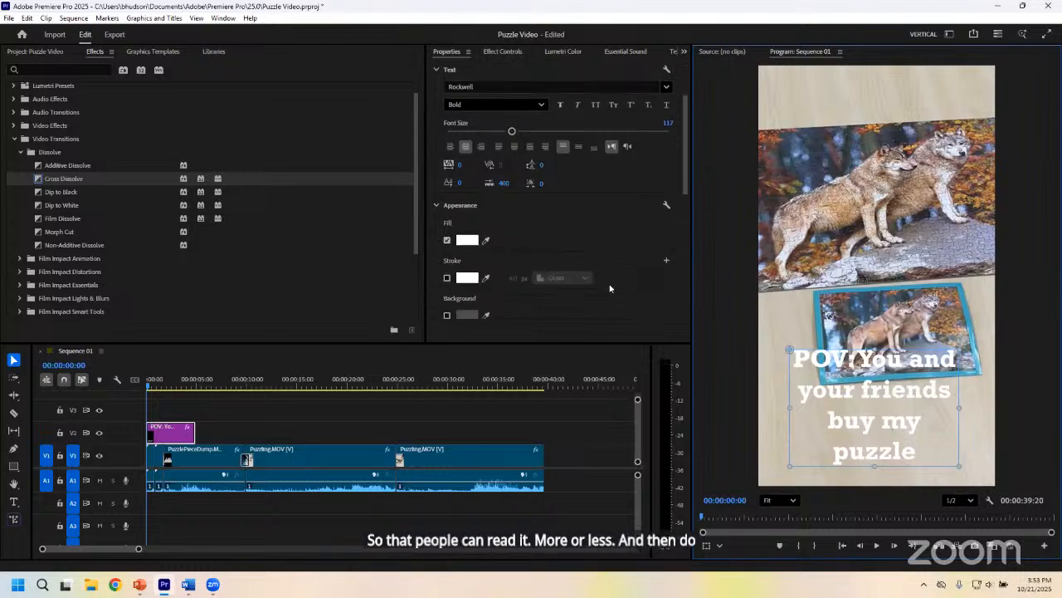
{"action": "scroll", "coordinate": [610, 288], "scroll_direction": "up", "scroll_amount": 5}
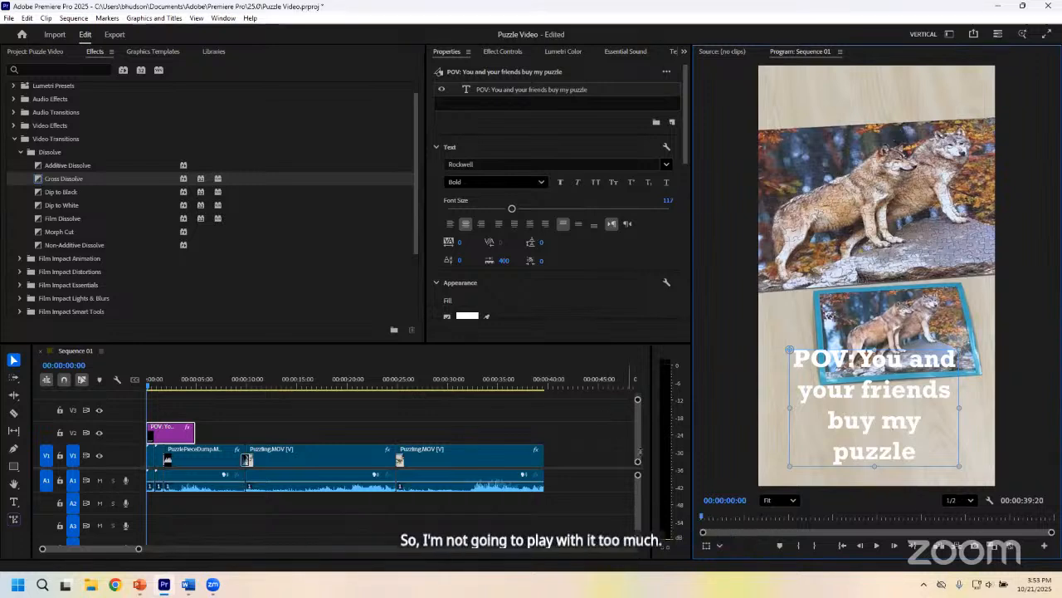
{"action": "left_click_drag", "start_coordinate": [137, 549], "coordinate": [97, 549]}
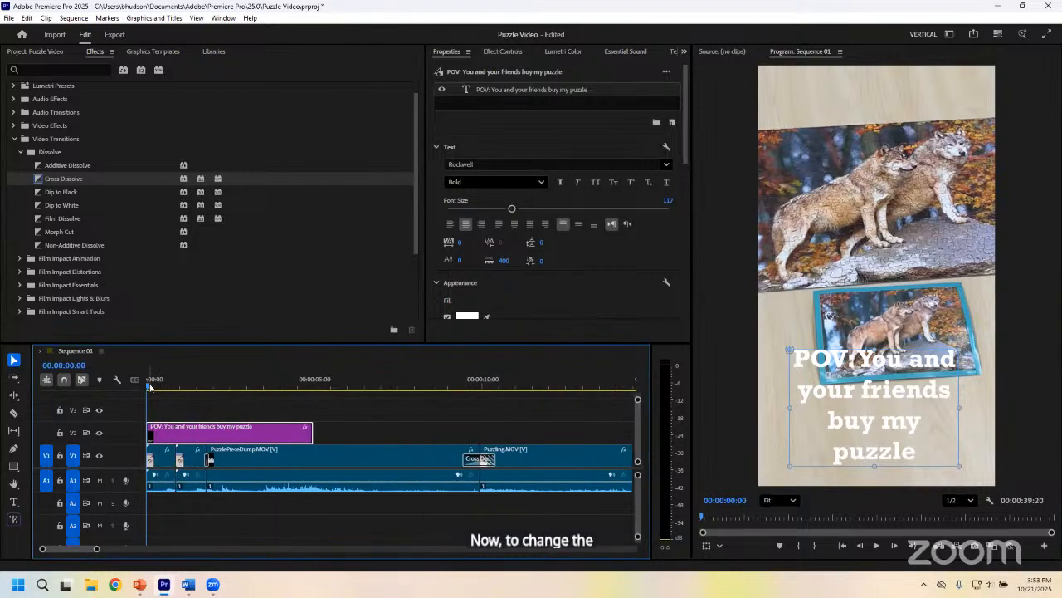
{"action": "key", "text": "space"}
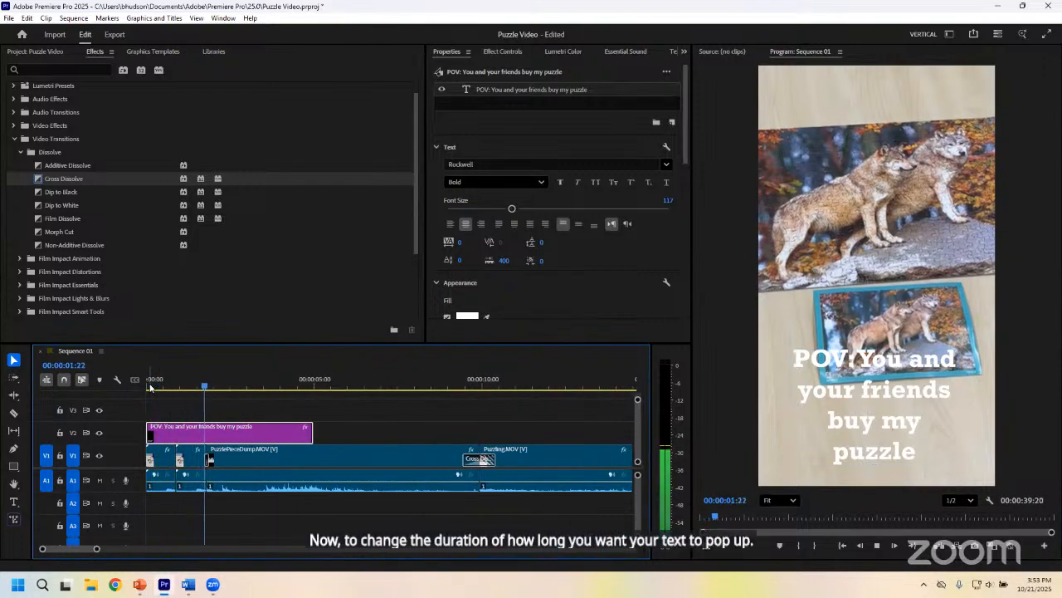
{"action": "key", "text": "space"}
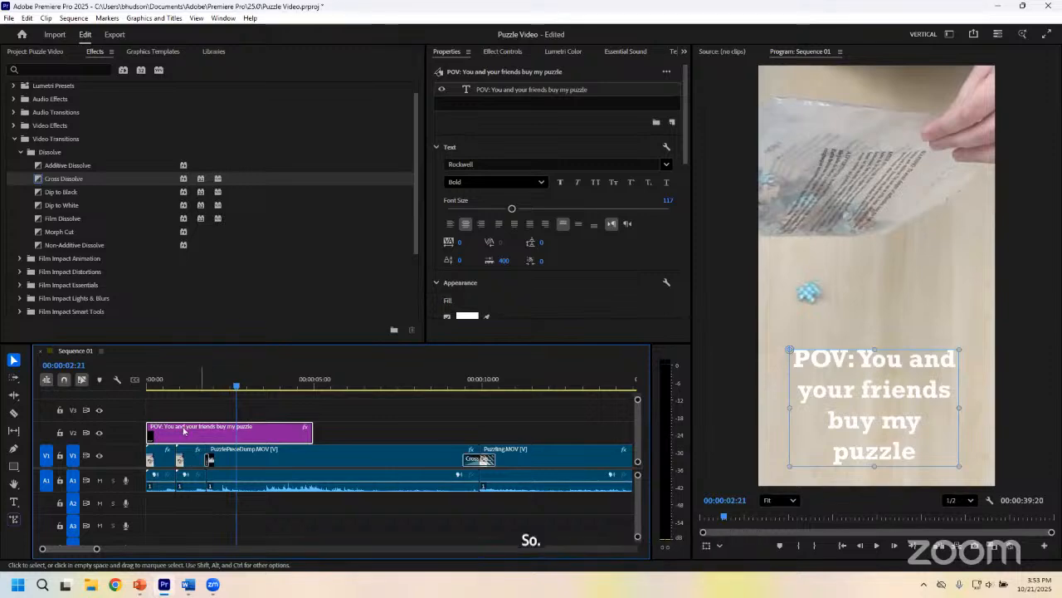
{"action": "key", "text": "Home"}
{"action": "key", "text": "space"}
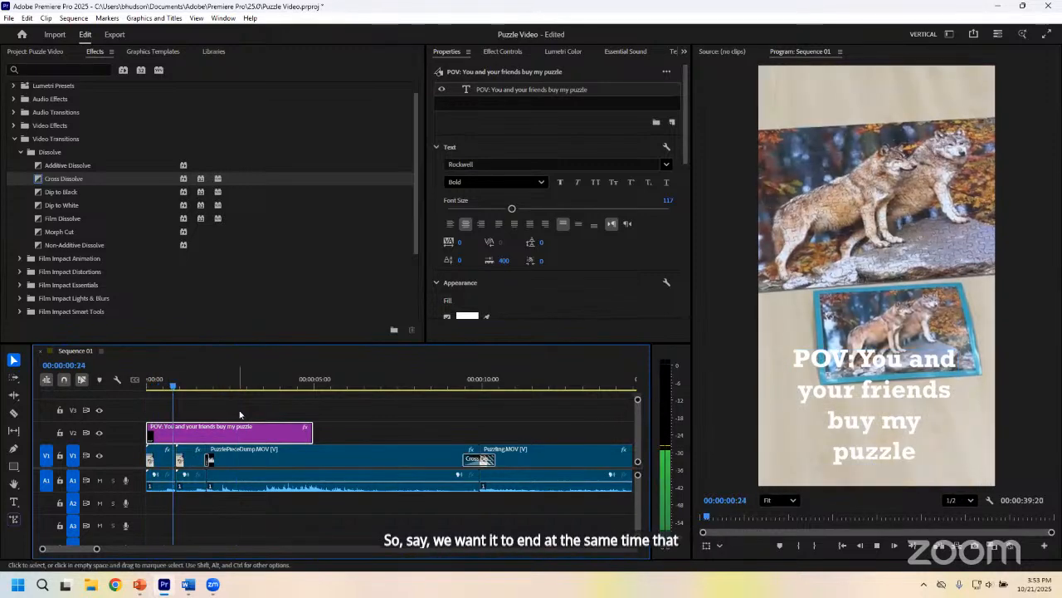
{"action": "key", "text": "space"}
Step: Trim the end of the POV text clip back to the point where the PuzzlePieceDump clip begins
{"action": "left_click", "coordinate": [205, 387]}
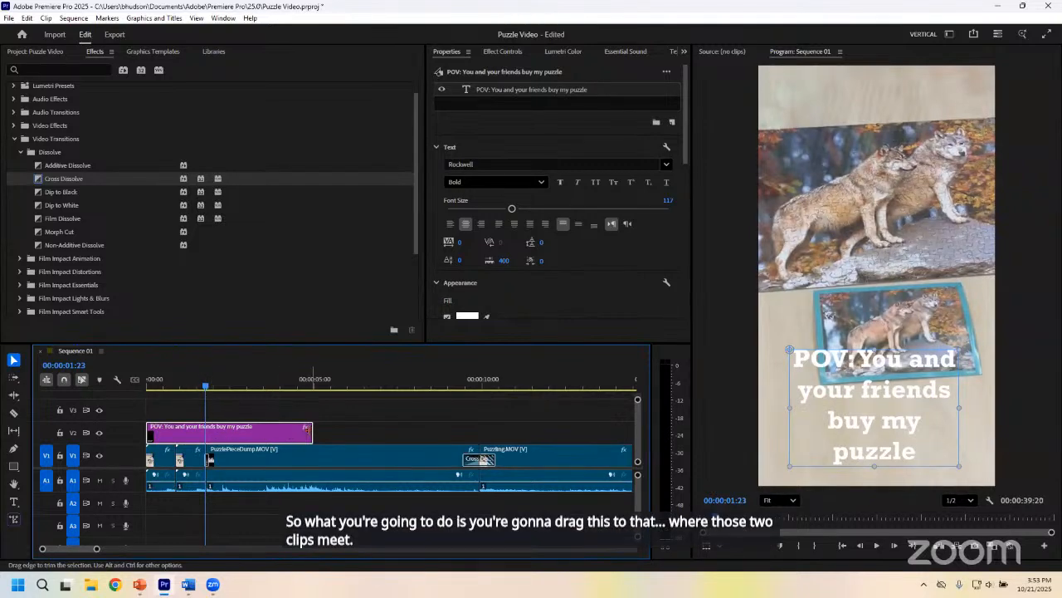
{"action": "left_click_drag", "start_coordinate": [307, 428], "coordinate": [305, 428]}
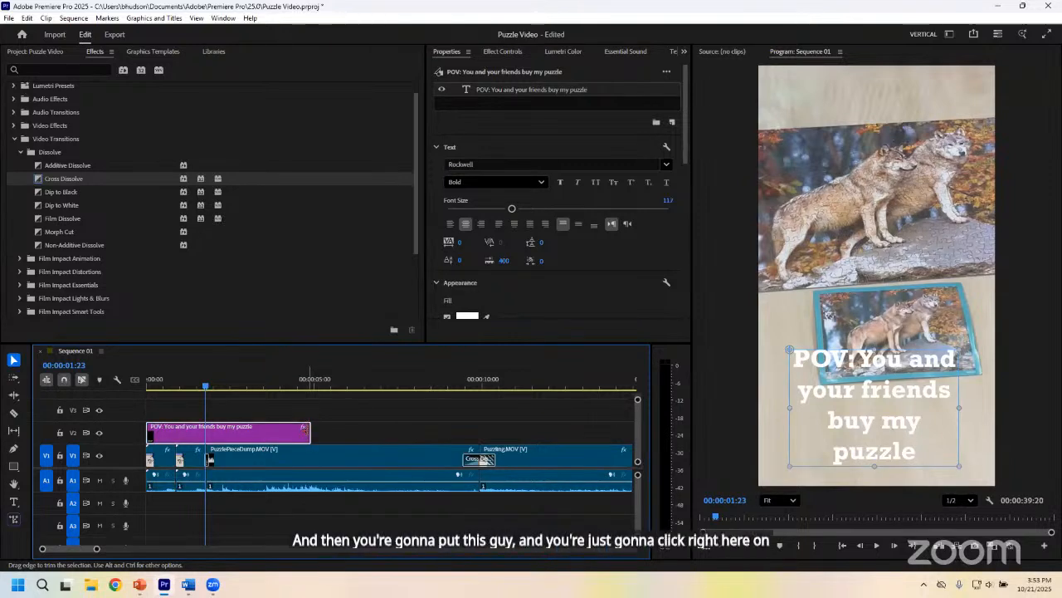
{"action": "left_click_drag", "start_coordinate": [308, 429], "coordinate": [205, 430]}
{"action": "left_click", "coordinate": [176, 390]}
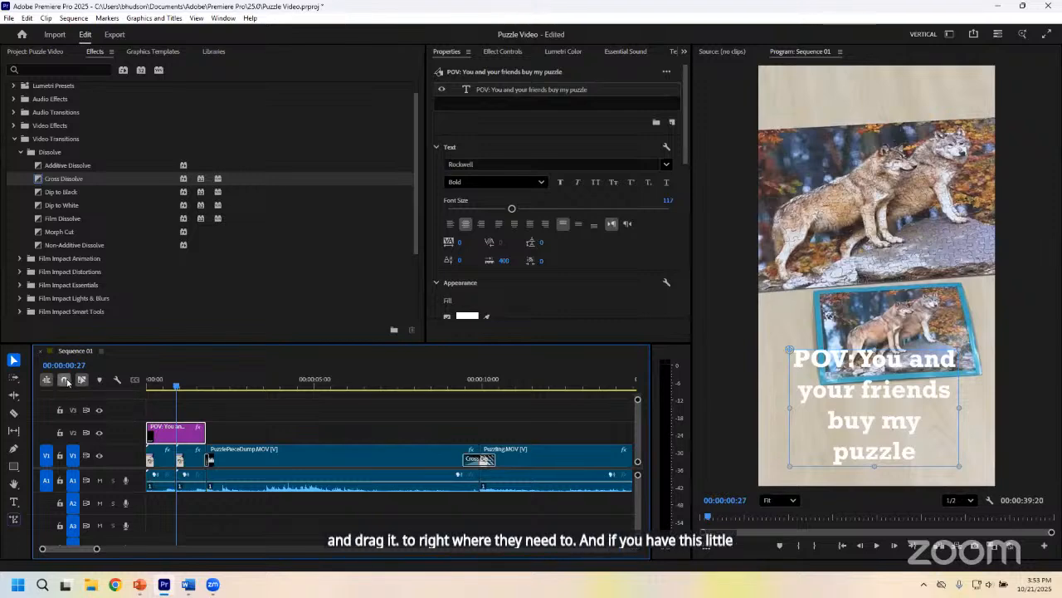
{"action": "left_click_drag", "start_coordinate": [205, 429], "coordinate": [206, 429]}
{"action": "left_click", "coordinate": [221, 389]}
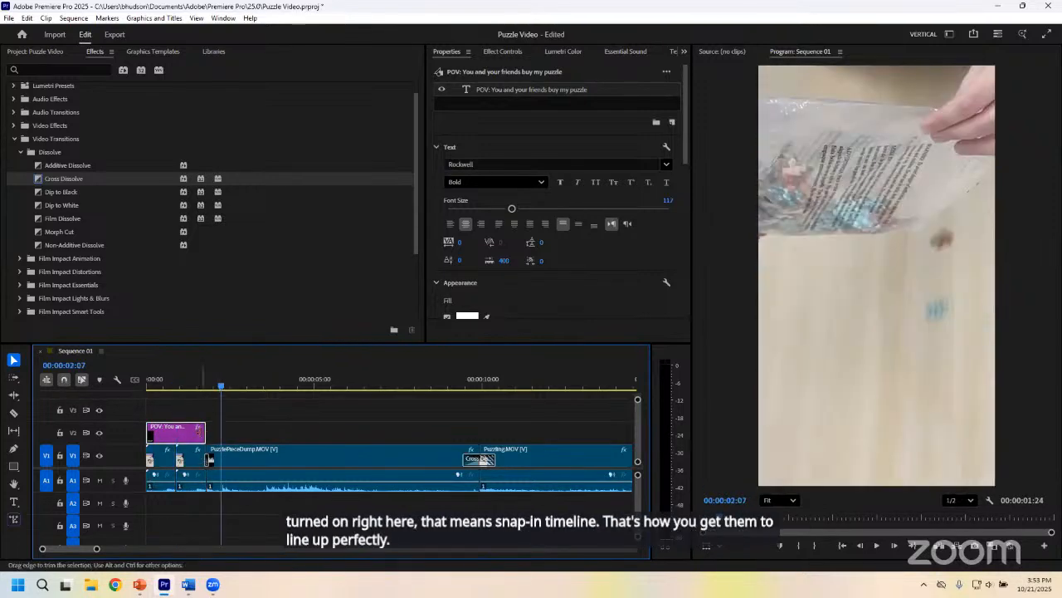
{"action": "left_click_drag", "start_coordinate": [196, 388], "coordinate": [186, 394]}
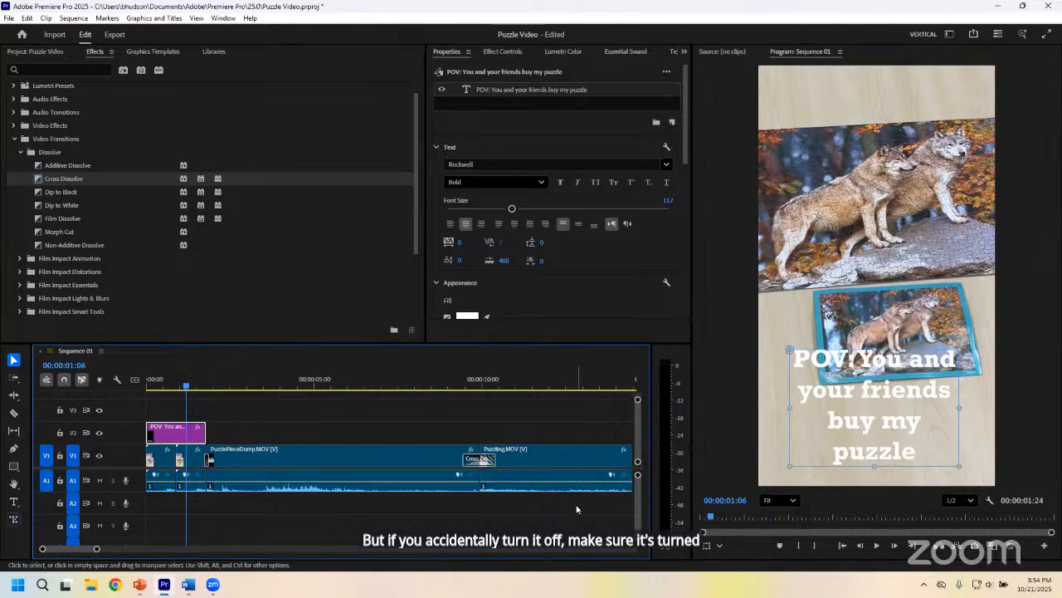
Step: Play the sequence from its start to check the timing of the shortened POV title
{"action": "left_click", "coordinate": [150, 388]}
{"action": "key", "text": "space"}
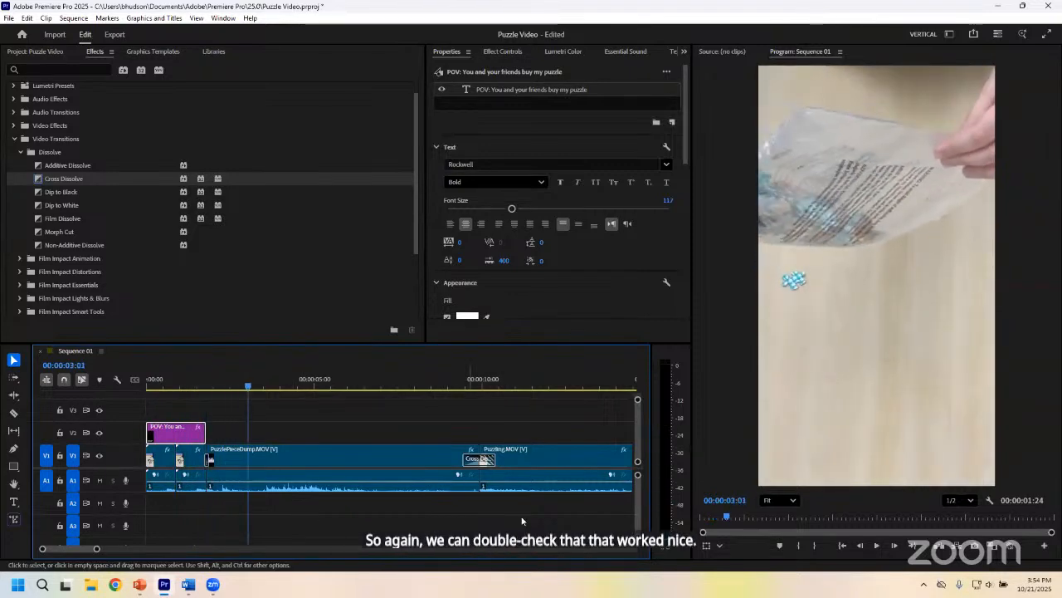
{"action": "left_click_drag", "start_coordinate": [97, 550], "coordinate": [142, 559]}
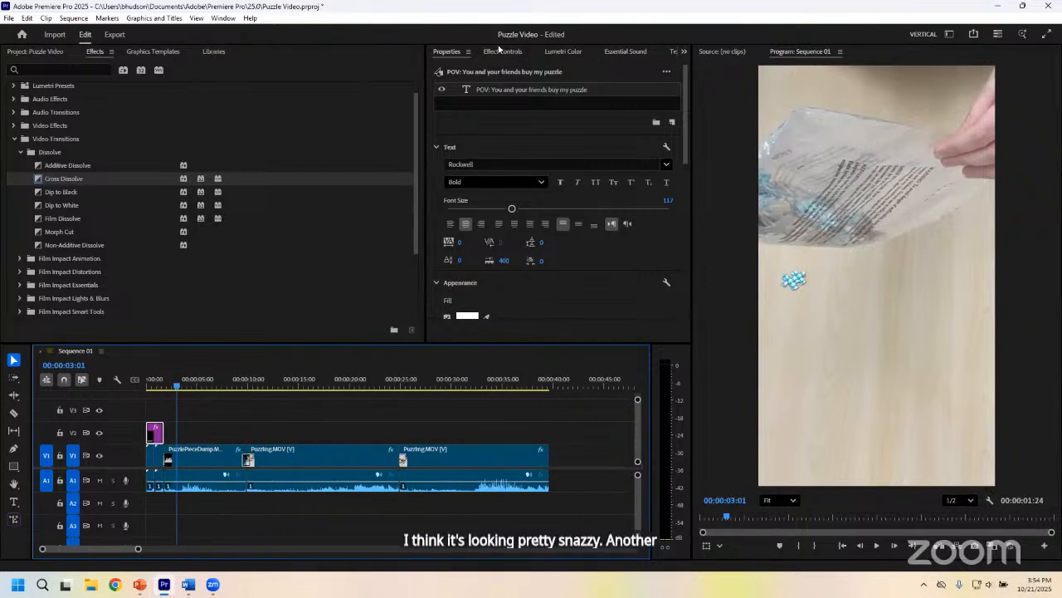
Step: Look at the sequence's transcript and caption creation options, then return to the POV text's properties
{"action": "left_click", "coordinate": [673, 53]}
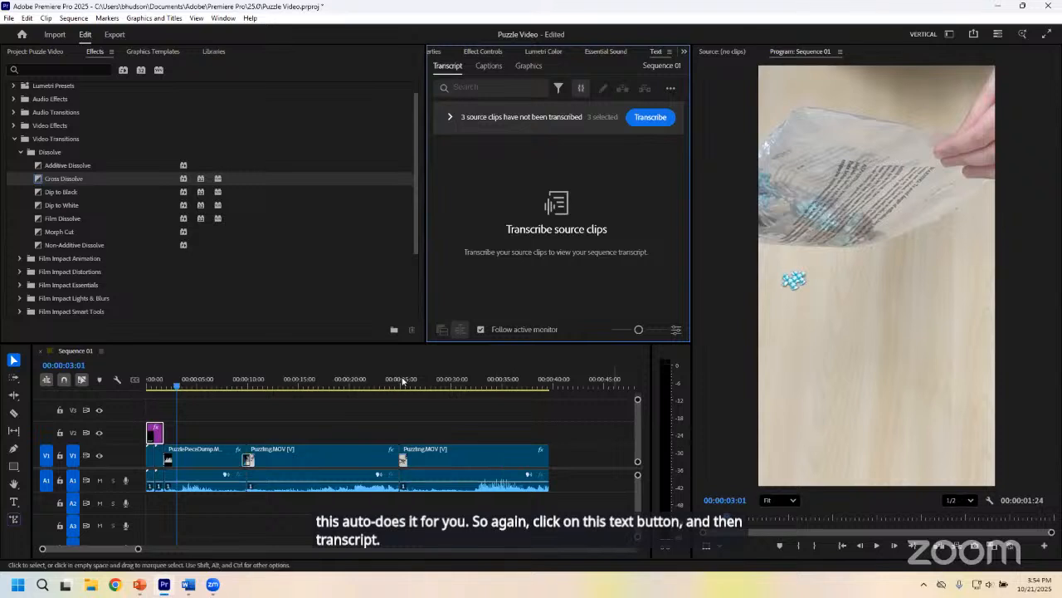
{"action": "left_click", "coordinate": [489, 65]}
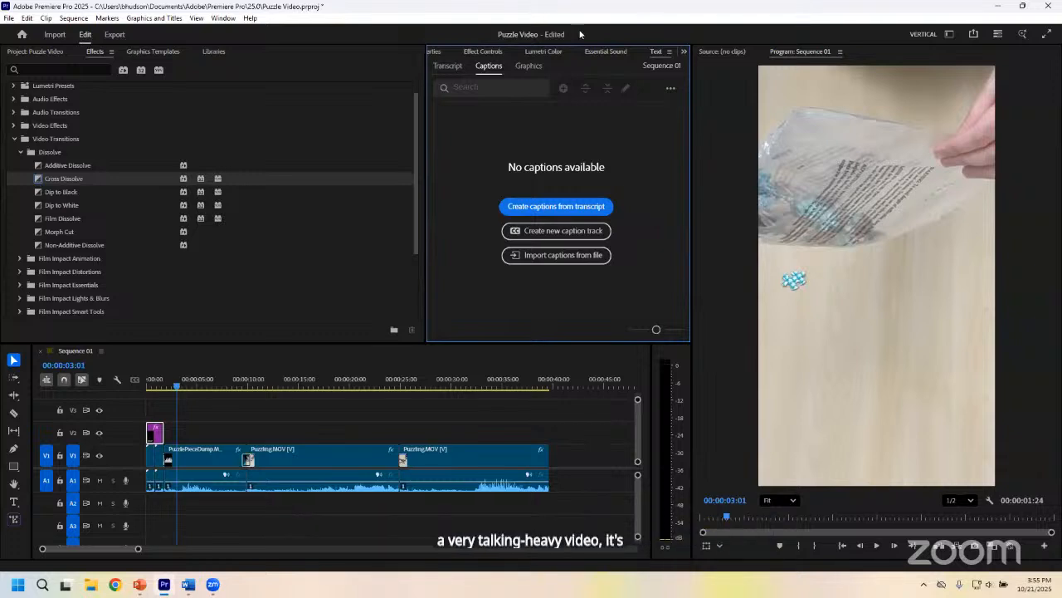
{"action": "left_click", "coordinate": [438, 54]}
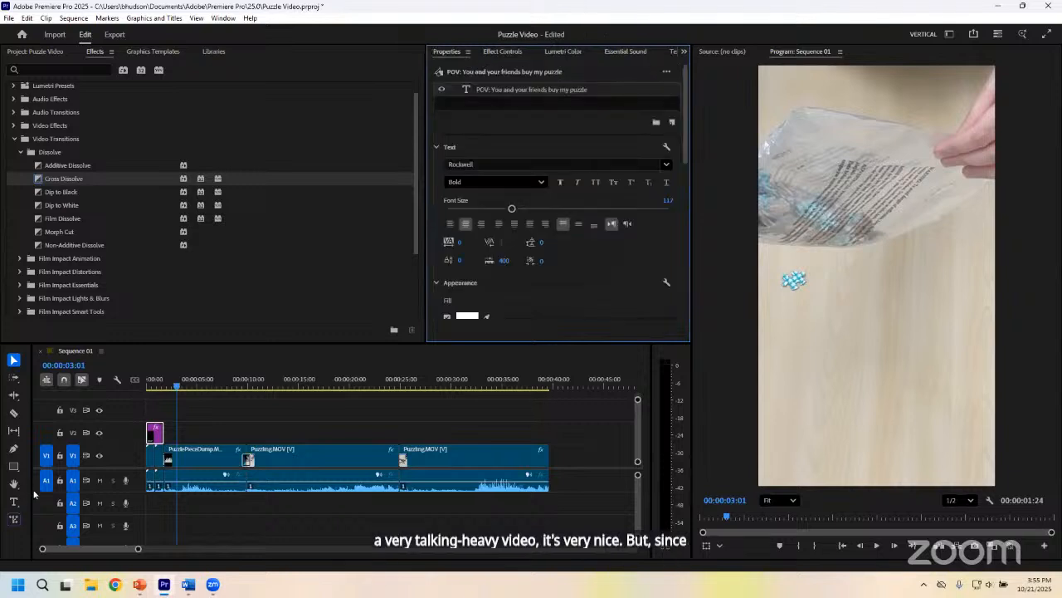
Step: Play the sequence from its start and mute the clips' original sound on audio track A1
{"action": "left_click", "coordinate": [100, 482]}
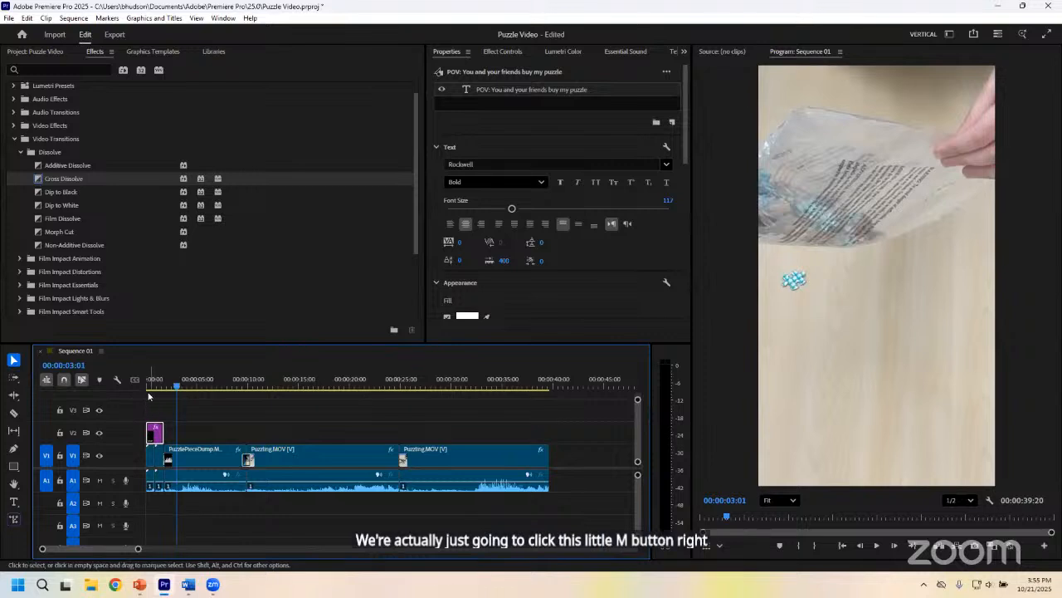
{"action": "key", "text": "Home"}
{"action": "key", "text": "space"}
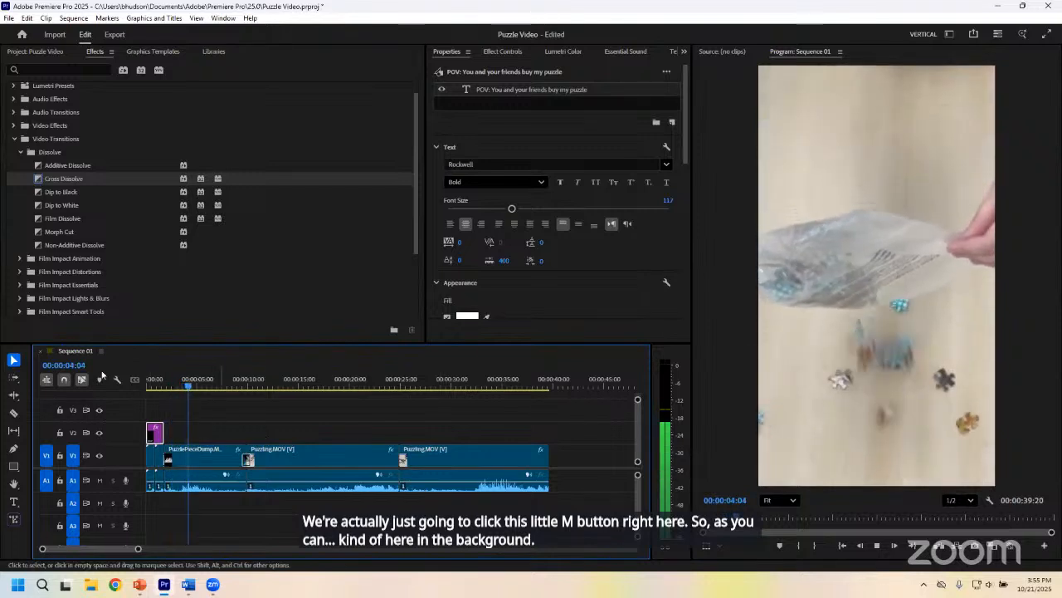
{"action": "left_click", "coordinate": [98, 483]}
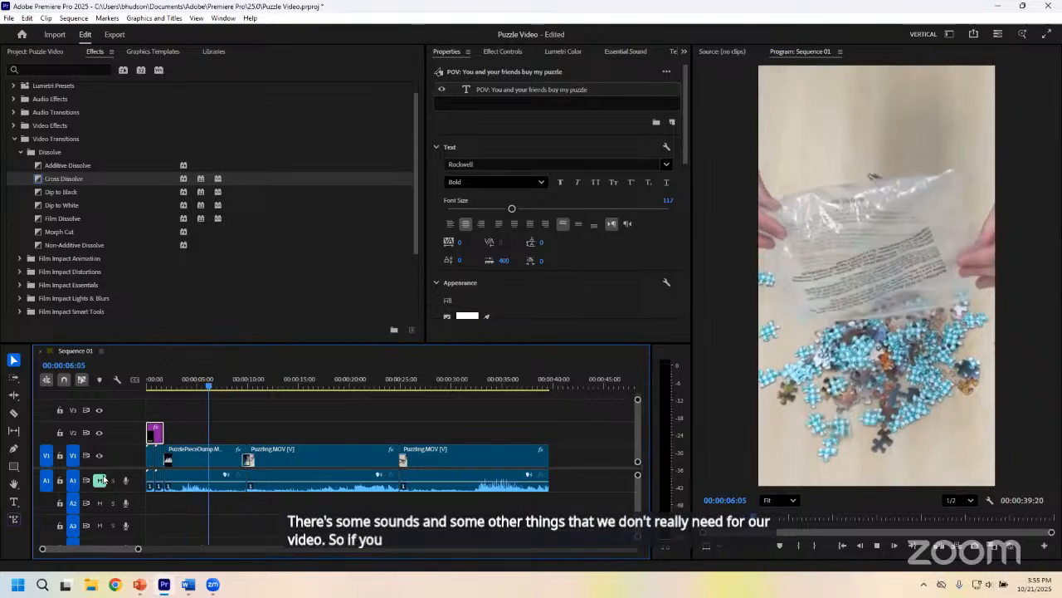
{"action": "key", "text": "space"}
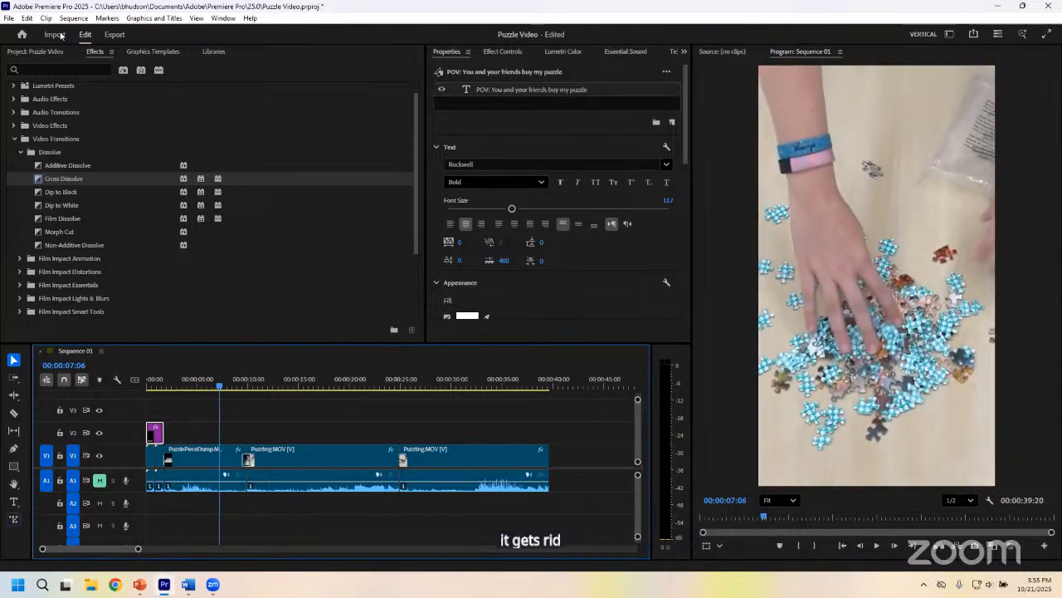
Step: Add the Boardwalk.mp3 music to audio track A2 at the sequence's start and select it there
{"action": "left_click", "coordinate": [24, 53]}
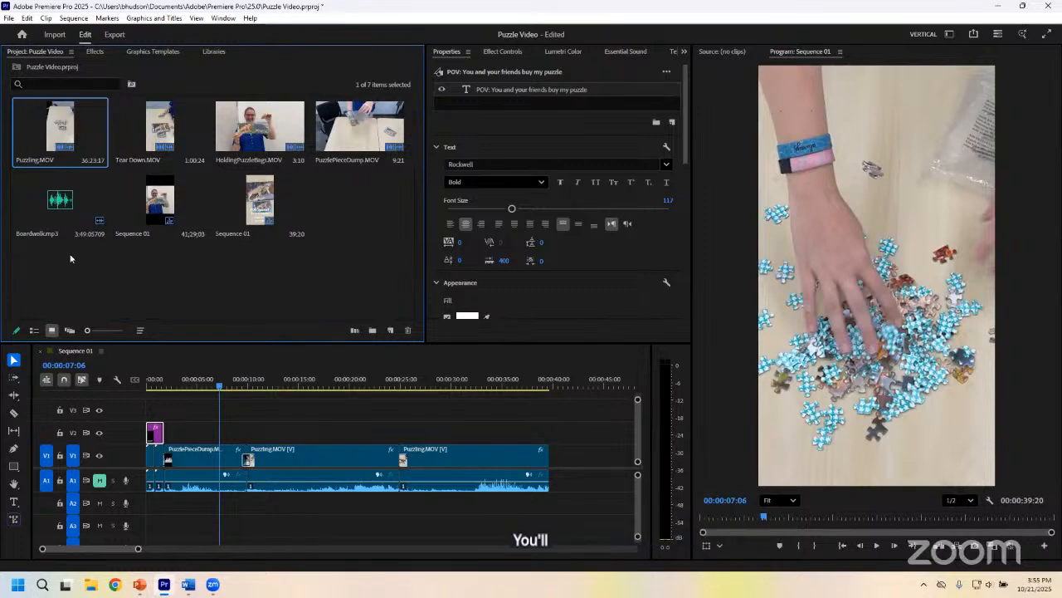
{"action": "left_click", "coordinate": [39, 201]}
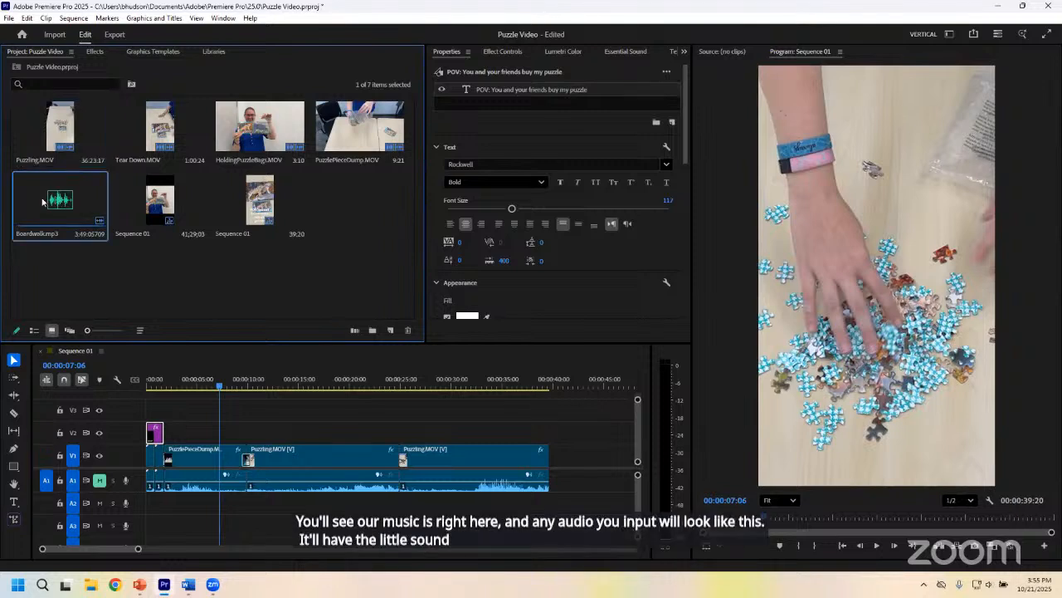
{"action": "left_click_drag", "start_coordinate": [48, 199], "coordinate": [156, 513]}
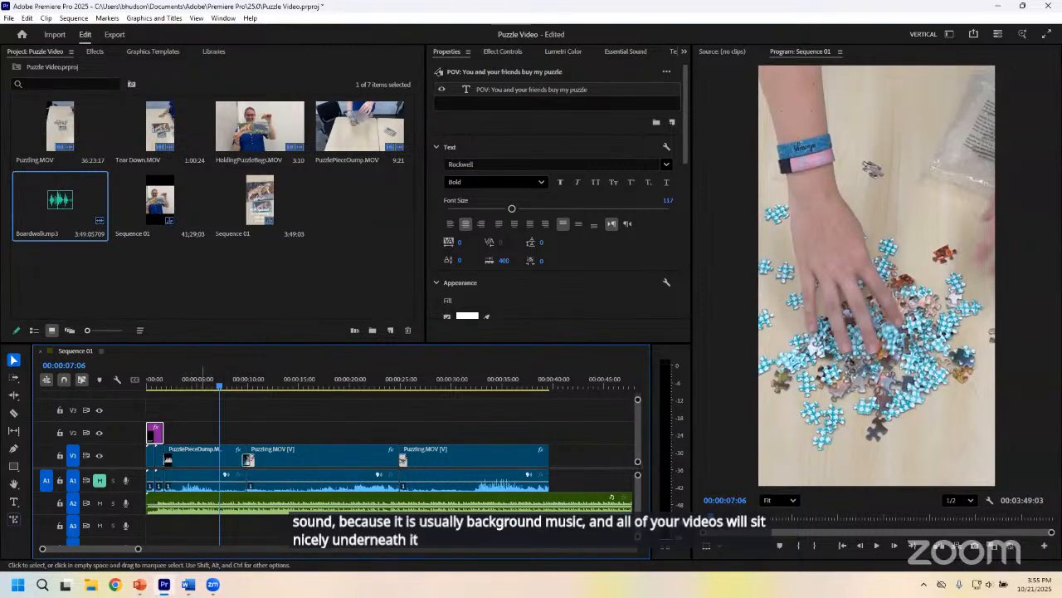
{"action": "mouse_move", "coordinate": [190, 502]}
{"action": "left_mouse_down"}
{"action": "mouse_move", "coordinate": [190, 526]}
{"action": "mouse_move", "coordinate": [178, 505]}
{"action": "left_mouse_up"}
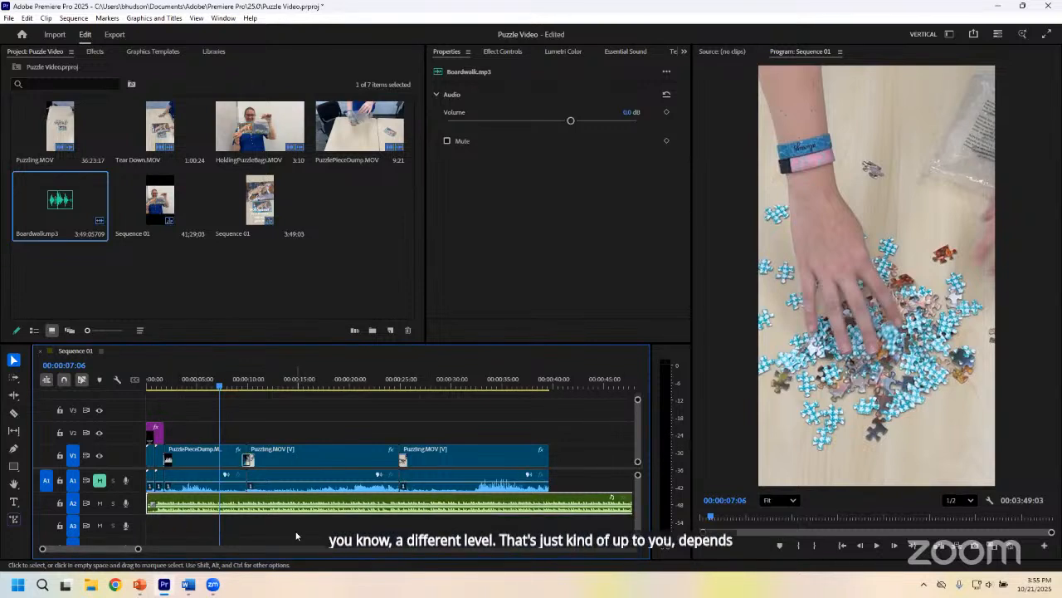
Step: Play the sequence from its start with the music and inspect the Boardwalk.mp3 waveform in the source view
{"action": "key", "text": "Home"}
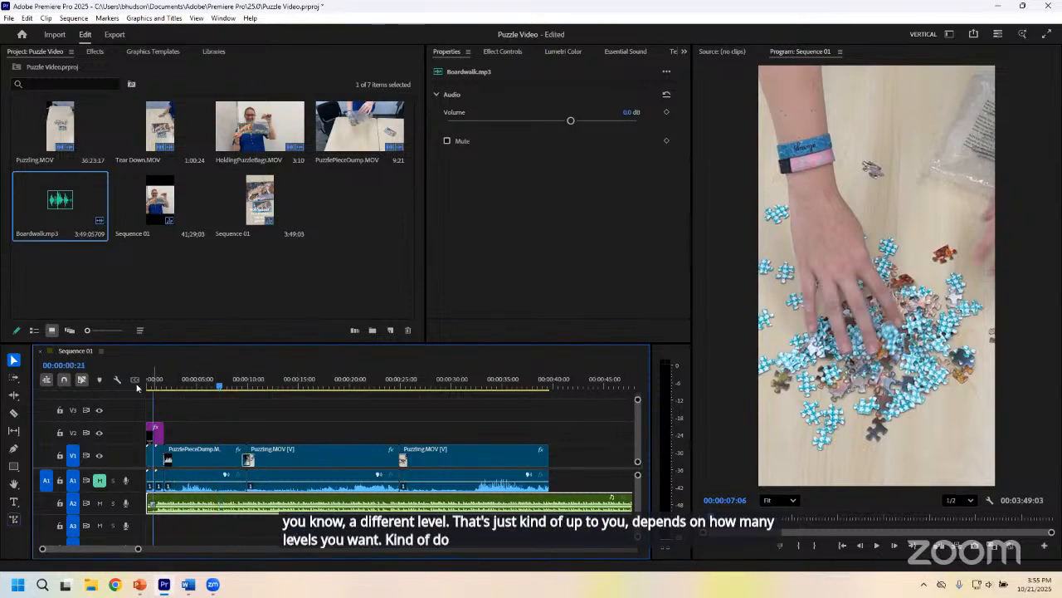
{"action": "key", "text": "space"}
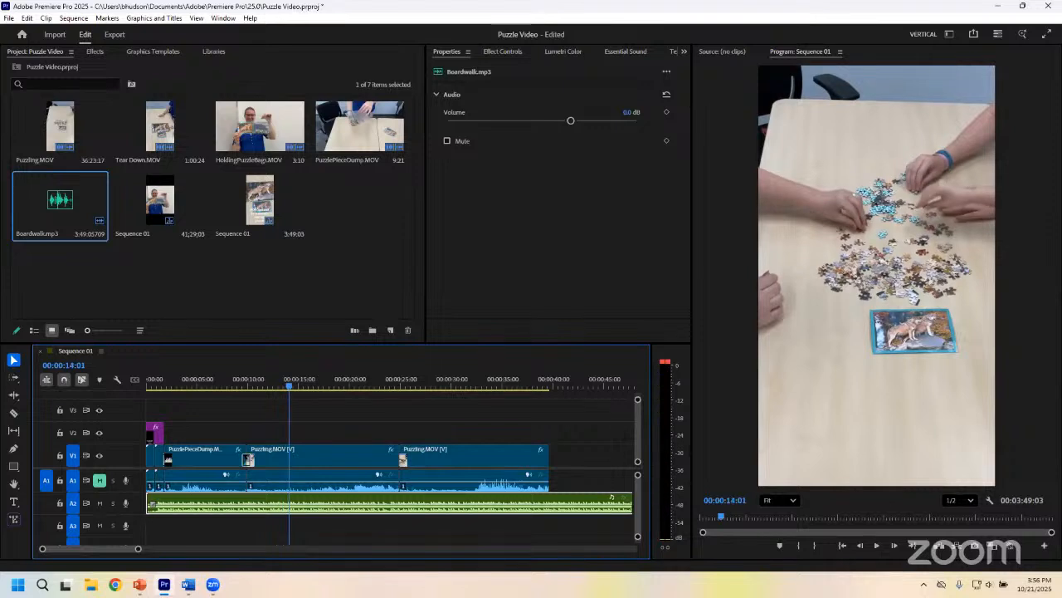
{"action": "double_click", "coordinate": [313, 504]}
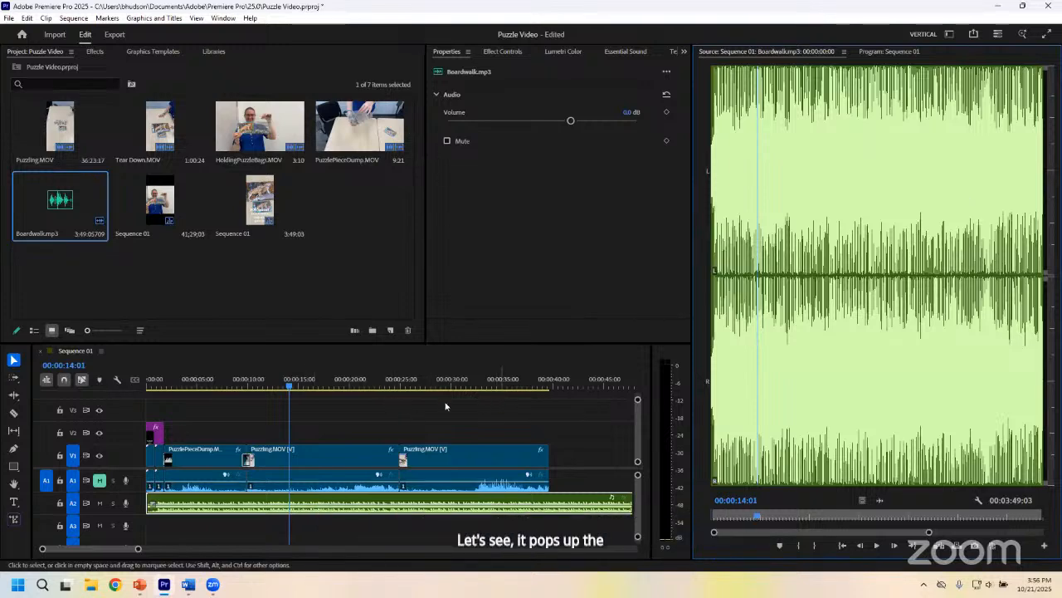
{"action": "left_click_drag", "start_coordinate": [190, 387], "coordinate": [151, 387]}
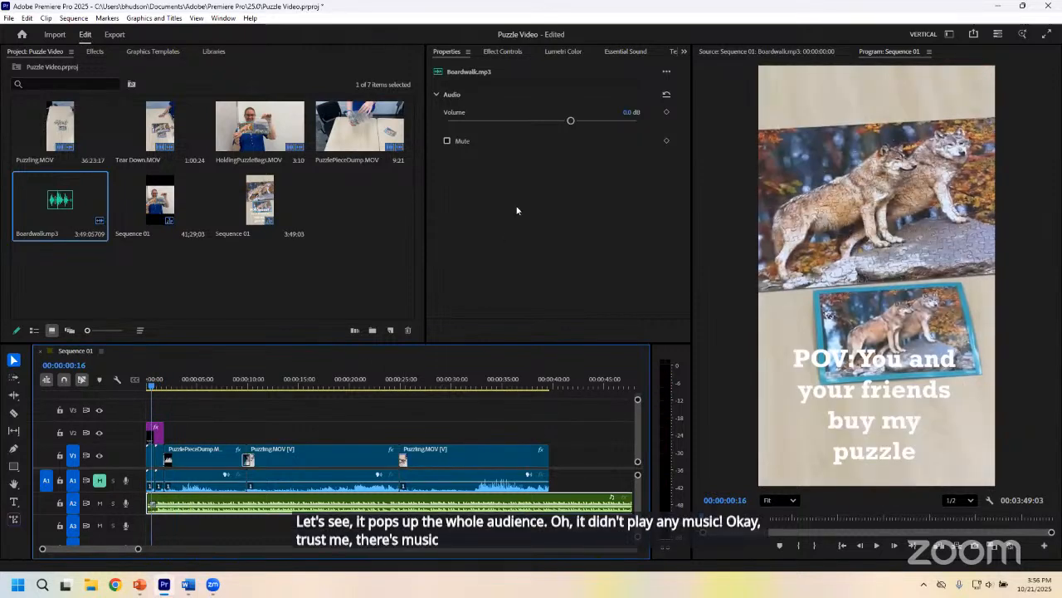
{"action": "left_click", "coordinate": [274, 384]}
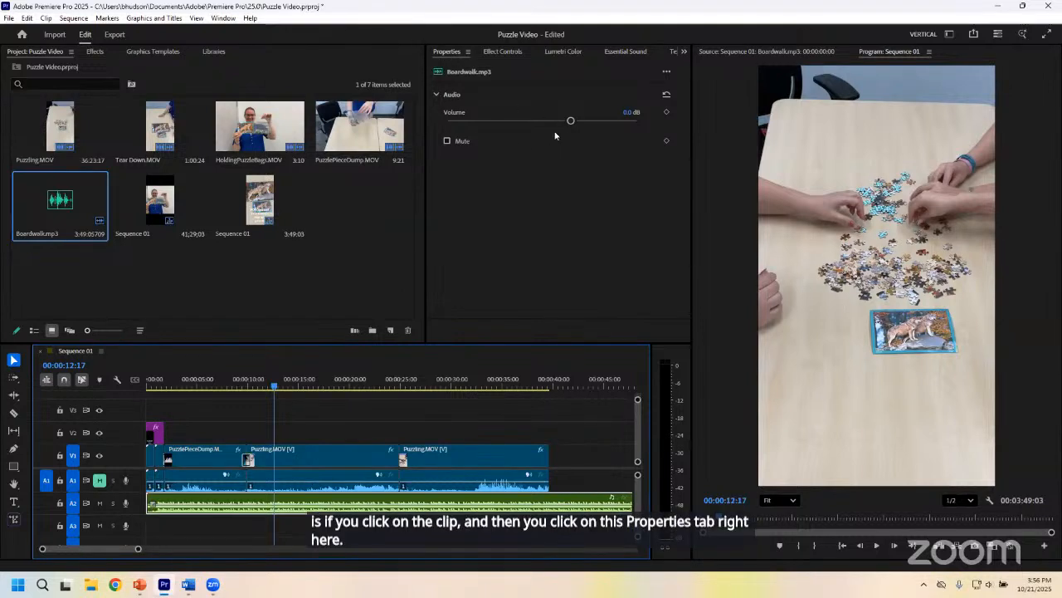
Step: Set the volume of the Boardwalk.mp3 music clip to -10 dB
{"action": "left_click_drag", "start_coordinate": [571, 120], "coordinate": [625, 116]}
{"action": "left_click", "coordinate": [634, 111]}
{"action": "key", "text": "BackSpace"}
{"action": "key", "text": "BackSpace"}
{"action": "key", "text": "BackSpace"}
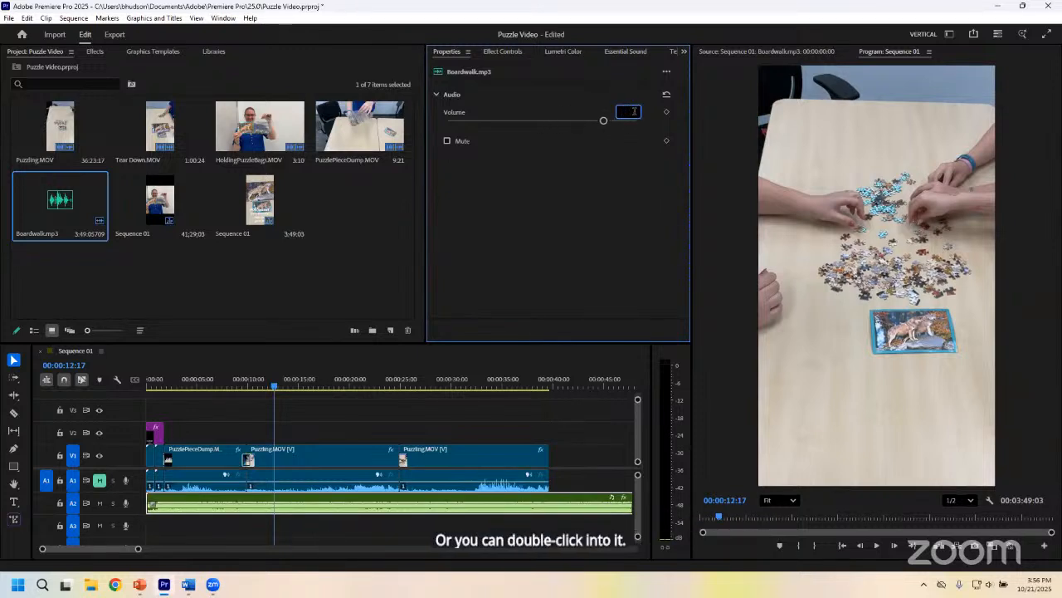
{"action": "type", "text": "-"}
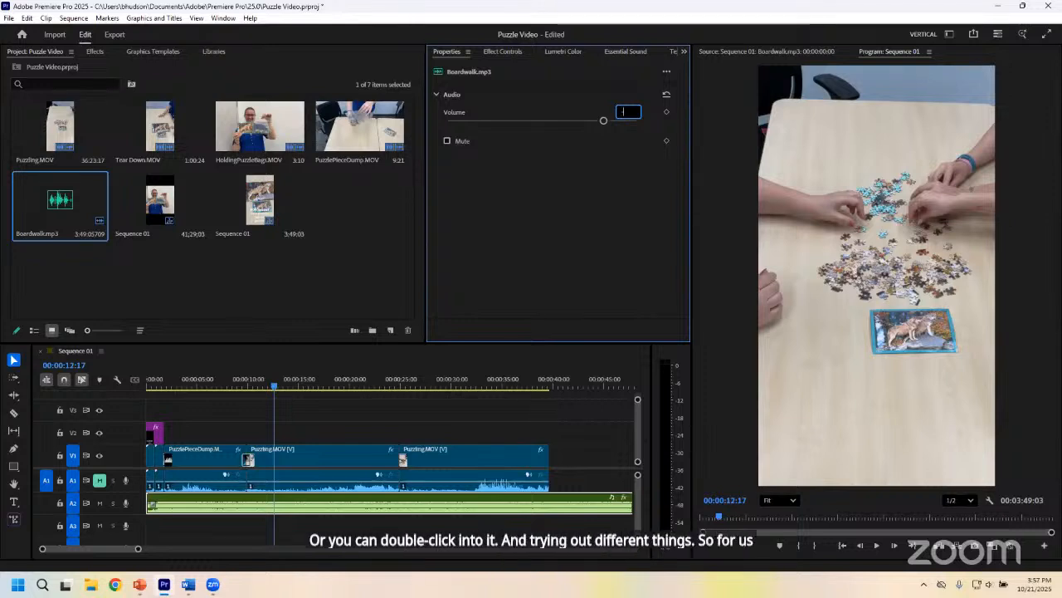
{"action": "type", "text": "10"}
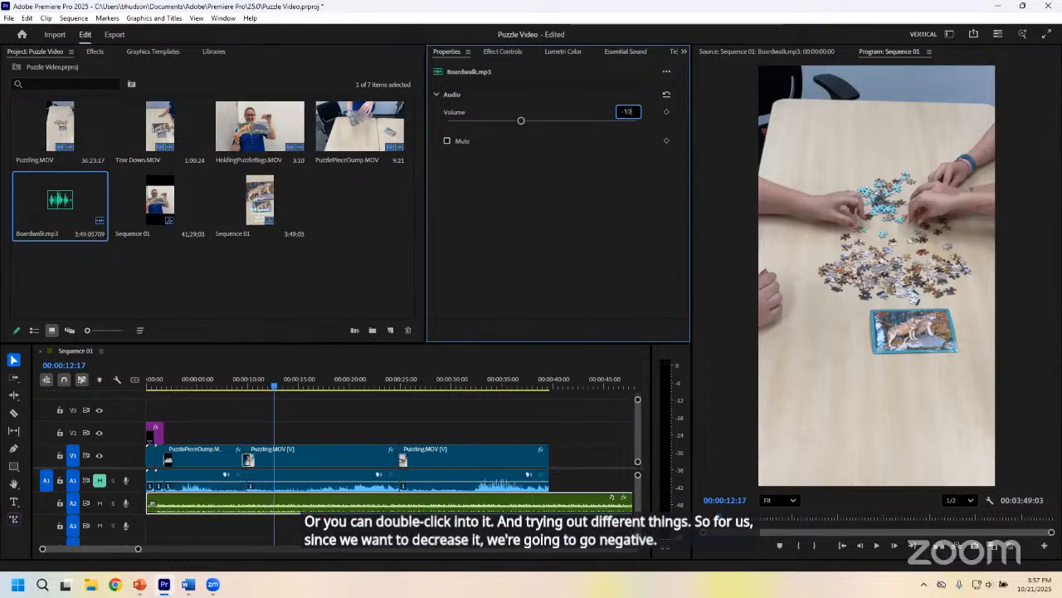
{"action": "left_click", "coordinate": [327, 406]}
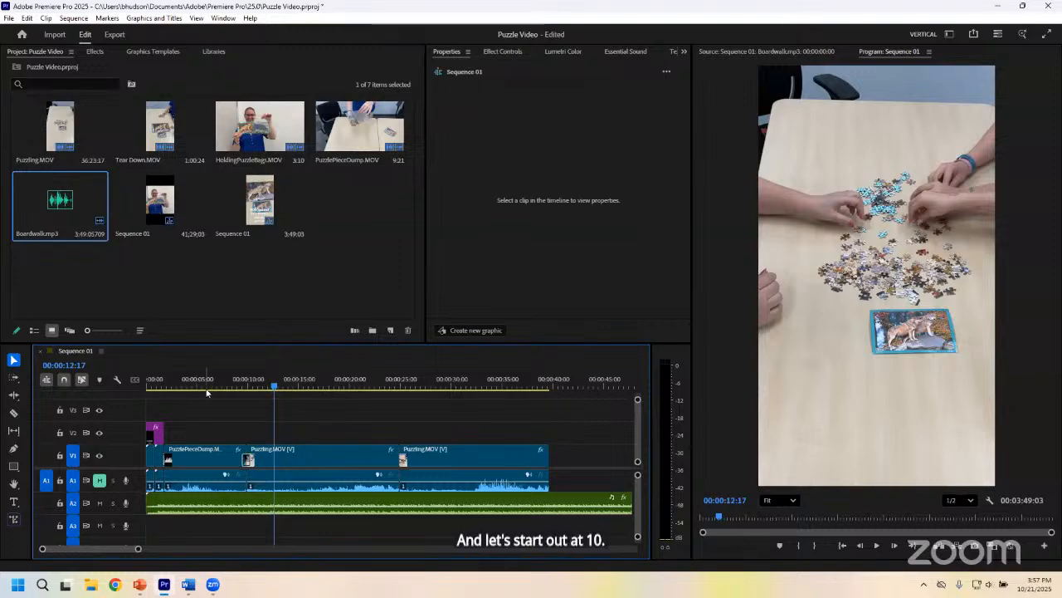
Step: Play part of the PuzzlePieceDump clip to hear the music level, and reselect the Boardwalk.mp3 clip
{"action": "left_click", "coordinate": [207, 388]}
{"action": "key", "text": "space"}
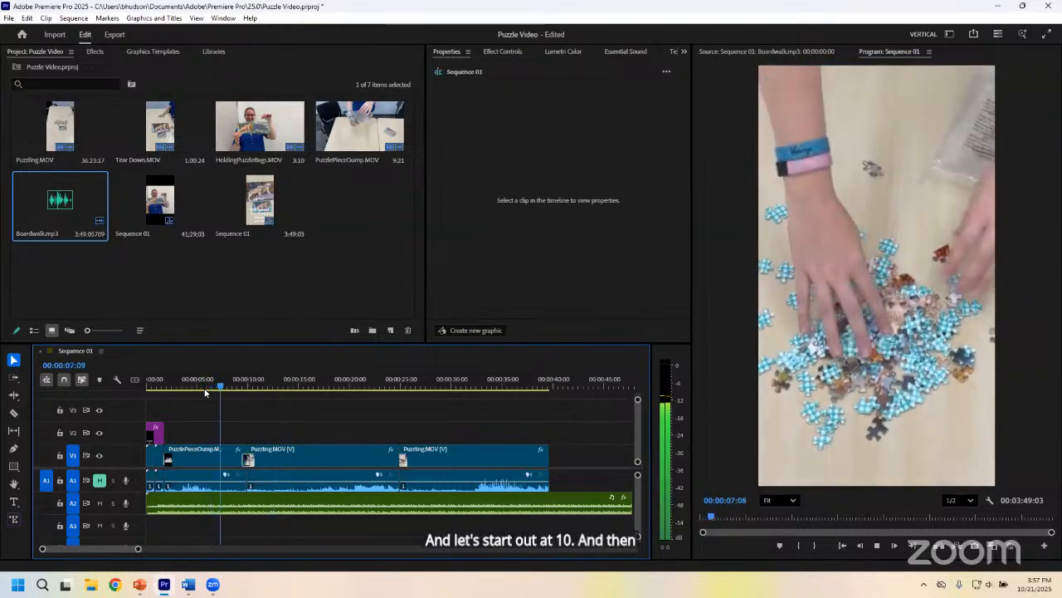
{"action": "left_click", "coordinate": [267, 503]}
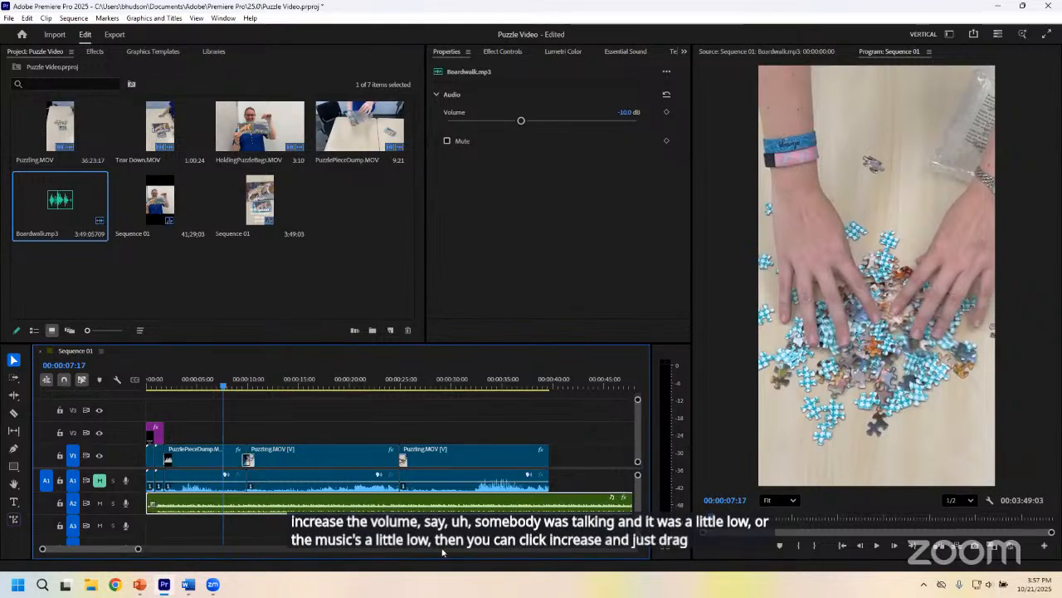
Step: Split the Boardwalk.mp3 music on A2 at 00:00:39:17, delete the part beyond the video's end, and return the playhead to the sequence's start
{"action": "left_click_drag", "start_coordinate": [543, 387], "coordinate": [550, 390]}
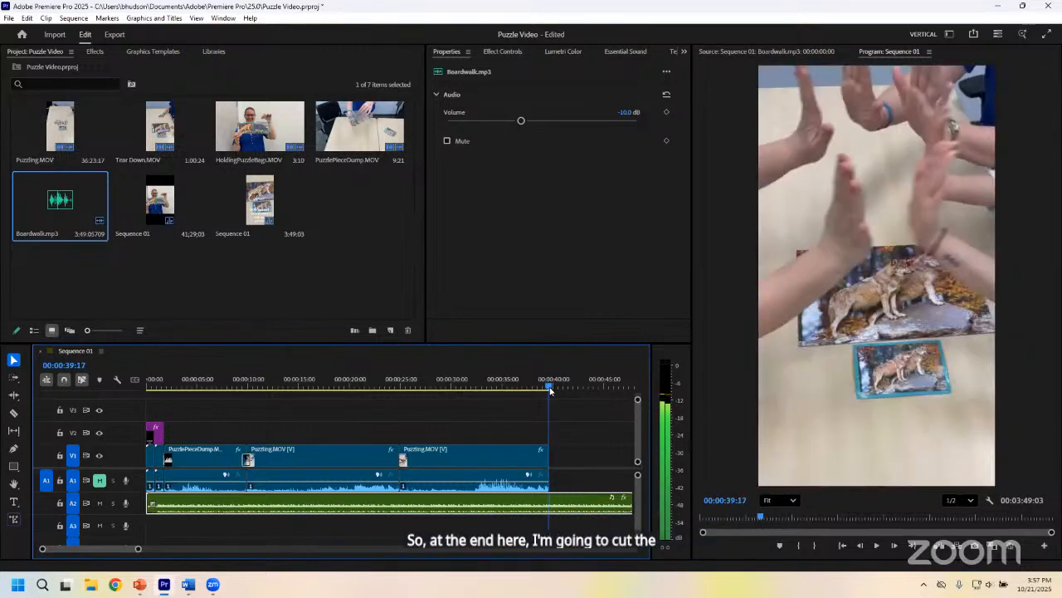
{"action": "key", "text": "c"}
{"action": "left_click", "coordinate": [551, 504]}
{"action": "key", "text": "v"}
{"action": "left_click", "coordinate": [568, 505]}
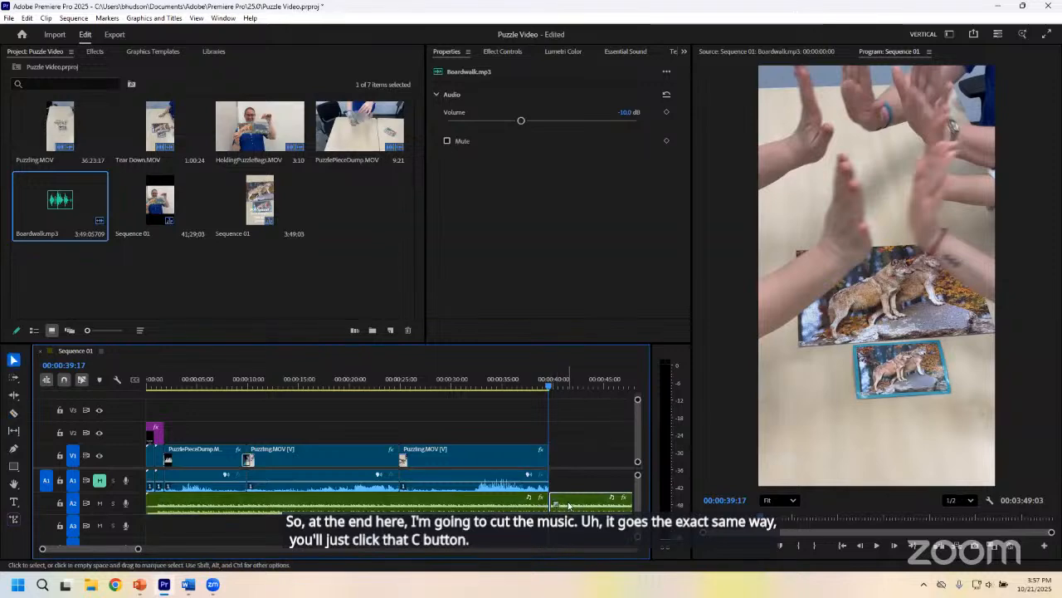
{"action": "key", "text": "Delete"}
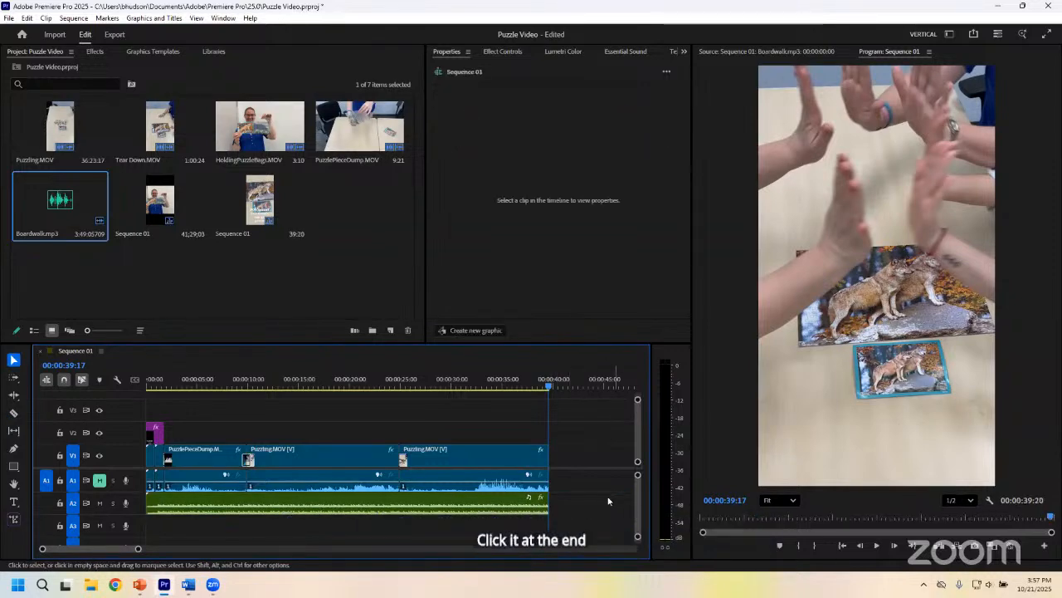
{"action": "left_click", "coordinate": [148, 387]}
{"action": "left_click_drag", "start_coordinate": [149, 386], "coordinate": [142, 433]}
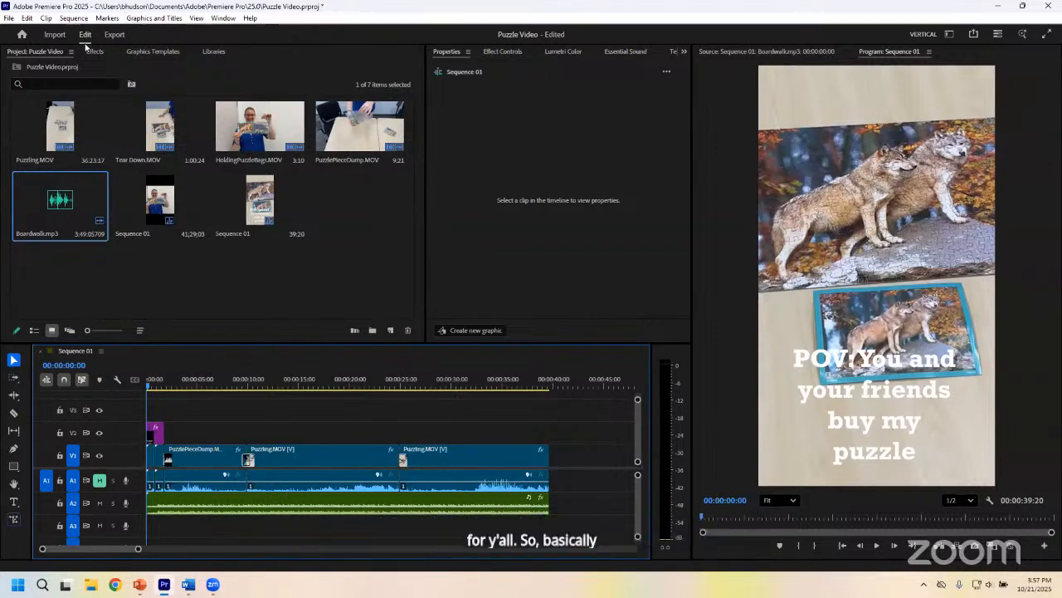
Step: Open the export settings for the sequence and name the output file Puzzle Video.mp4
{"action": "left_click", "coordinate": [10, 19]}
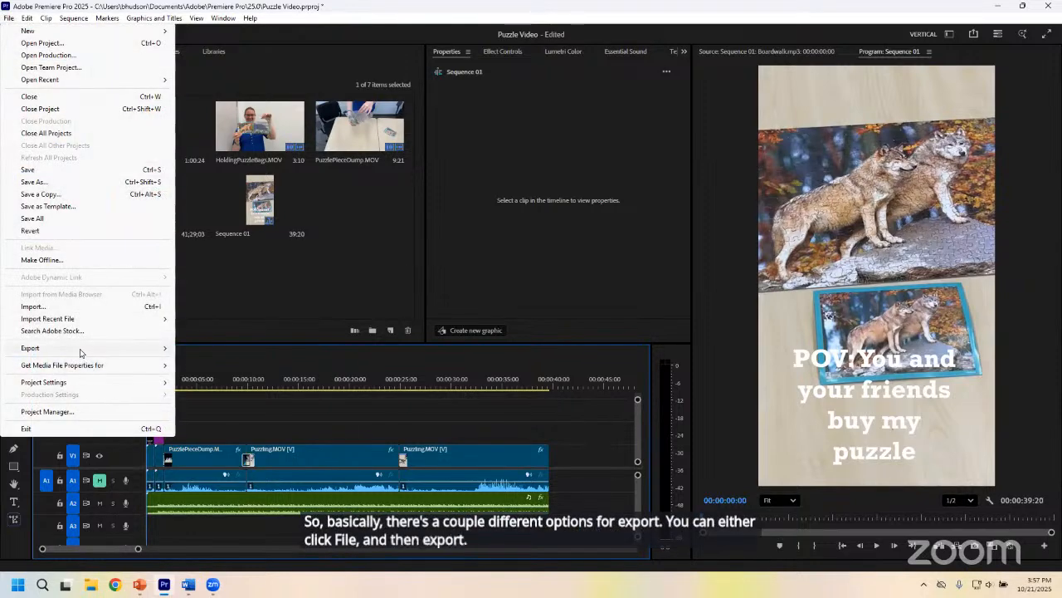
{"action": "left_click", "coordinate": [272, 315]}
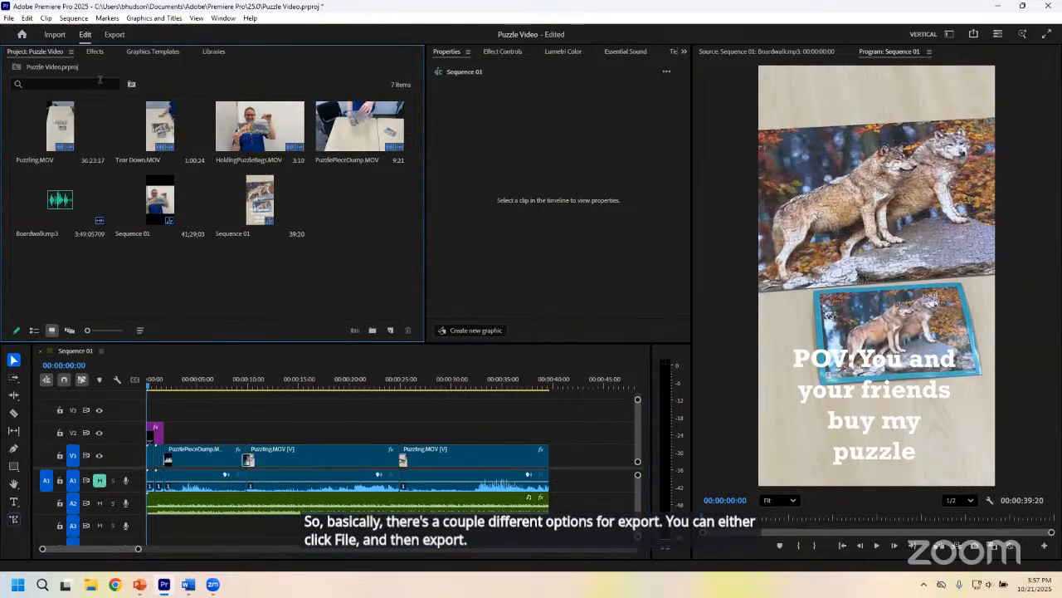
{"action": "left_click", "coordinate": [113, 35]}
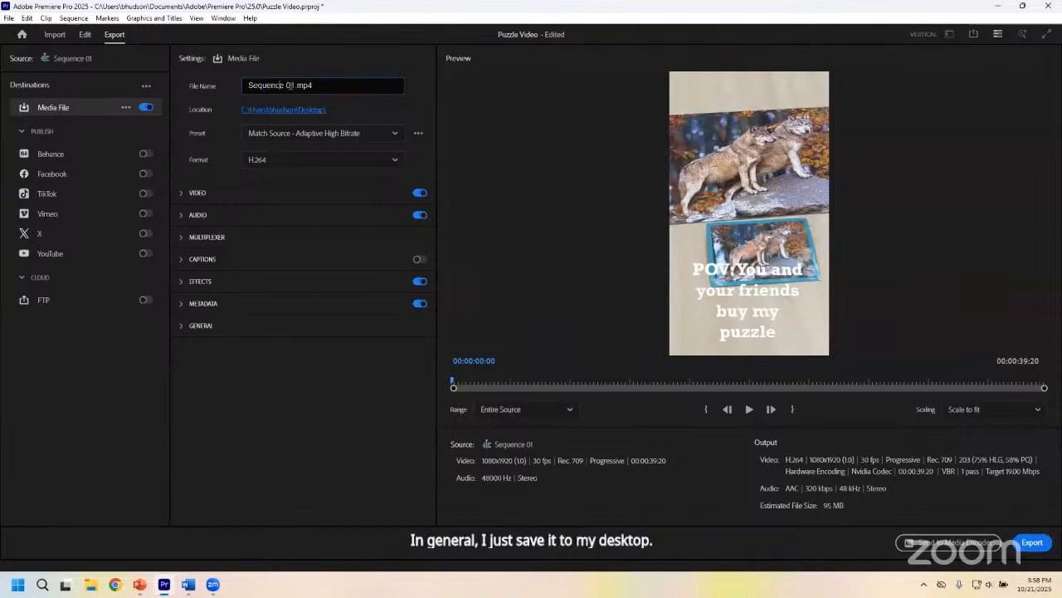
{"action": "left_click_drag", "start_coordinate": [296, 85], "coordinate": [239, 75]}
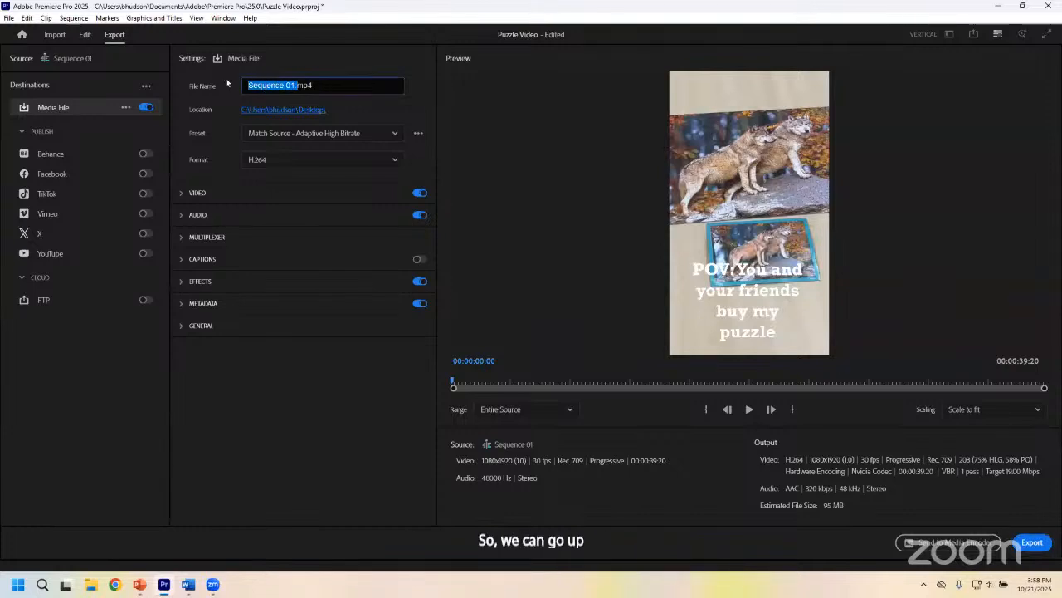
{"action": "type", "text": "Puzzle Video"}
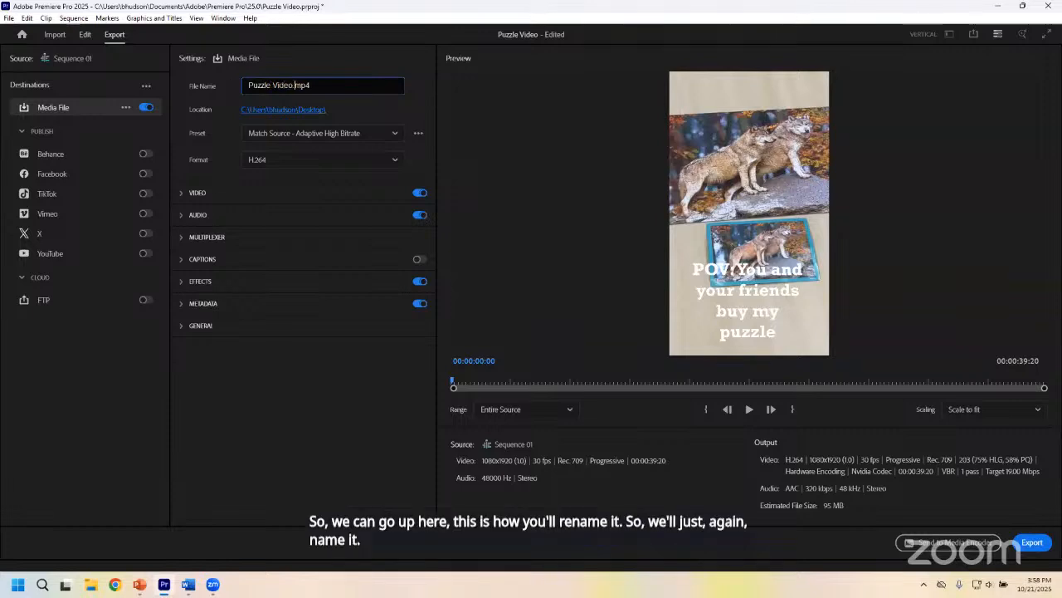
{"action": "left_click_drag", "start_coordinate": [300, 83], "coordinate": [294, 83]}
{"action": "left_click", "coordinate": [315, 84]}
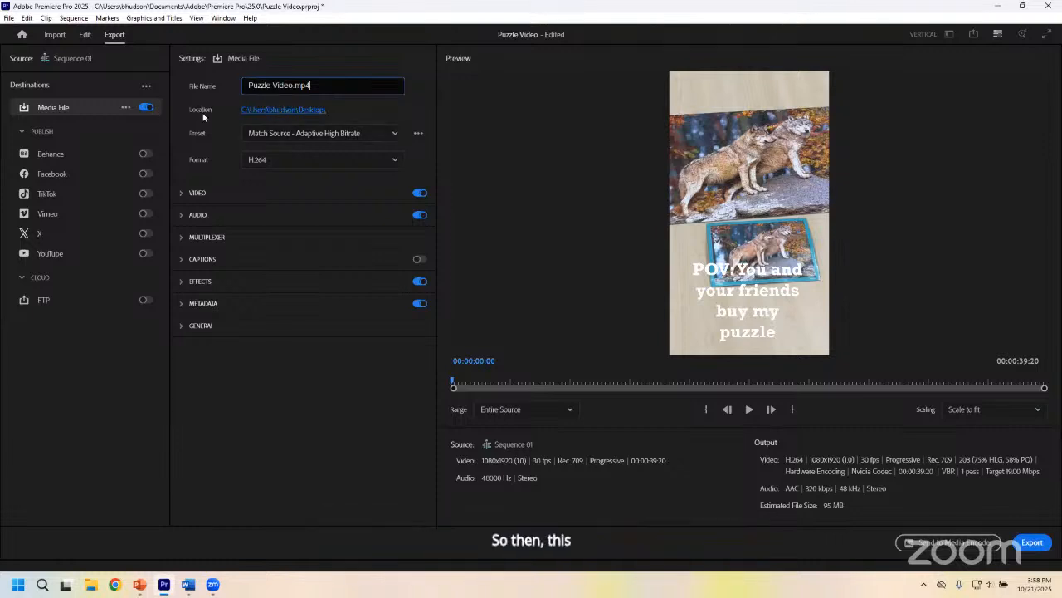
Step: Export the sequence to the Desktop using the Match Source - Adaptive High Bitrate preset and the H.264 format
{"action": "left_click", "coordinate": [315, 114]}
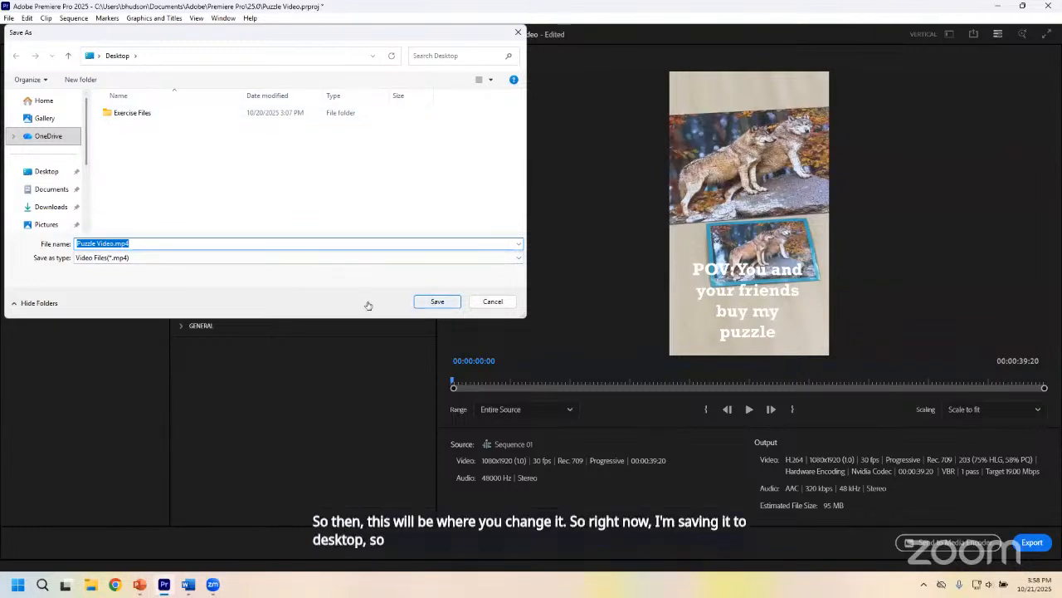
{"action": "left_click", "coordinate": [436, 301]}
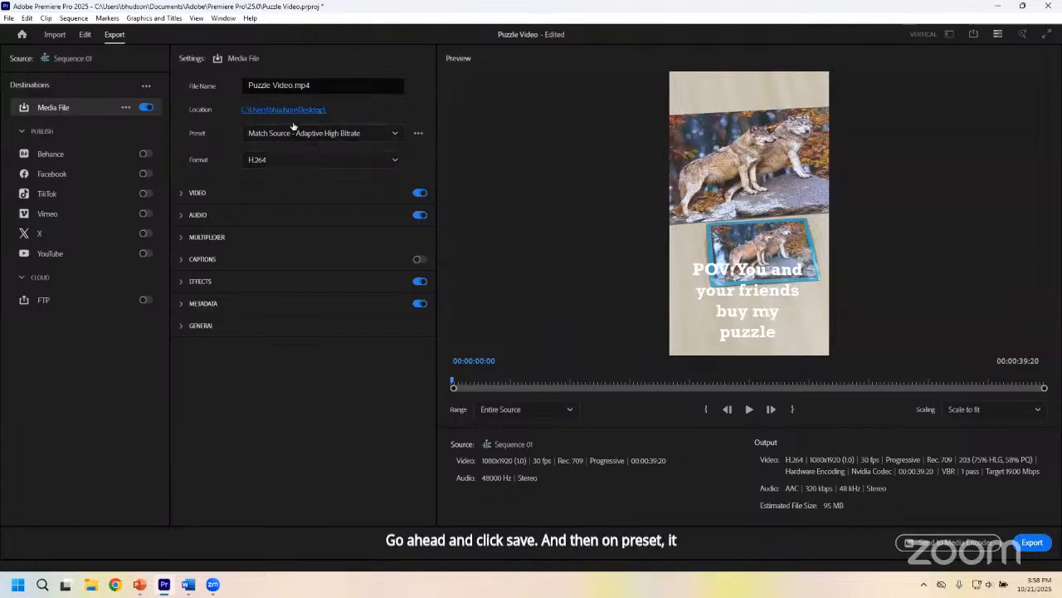
{"action": "left_click", "coordinate": [370, 134]}
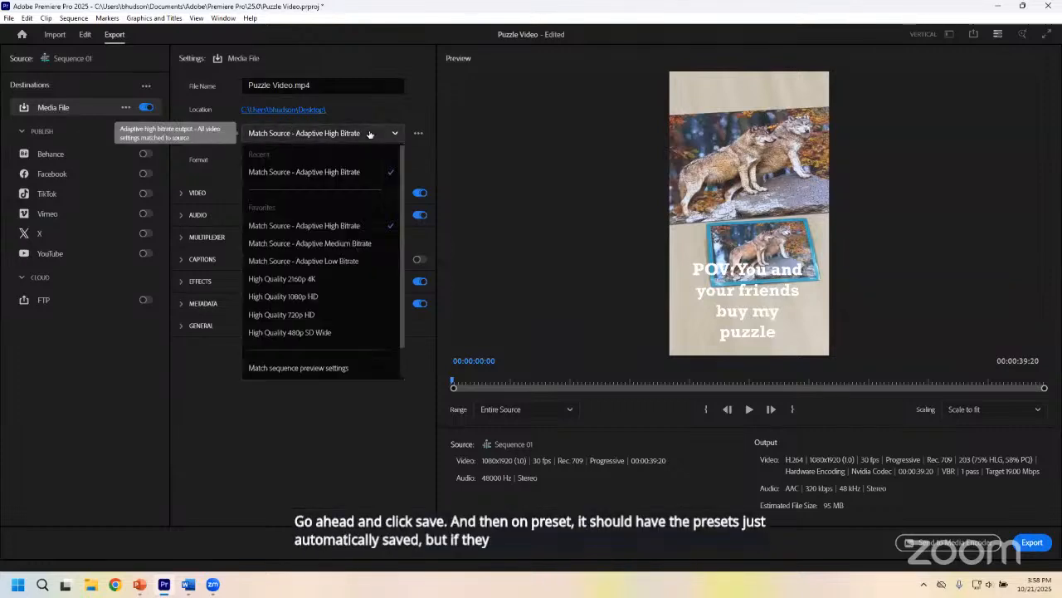
{"action": "left_click", "coordinate": [283, 134]}
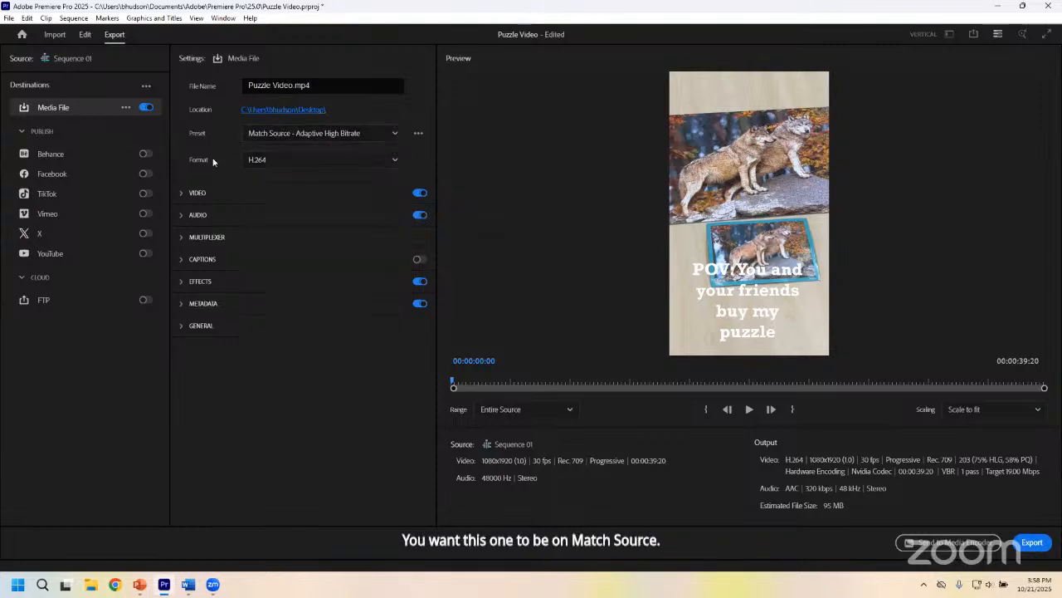
{"action": "left_click", "coordinate": [287, 166]}
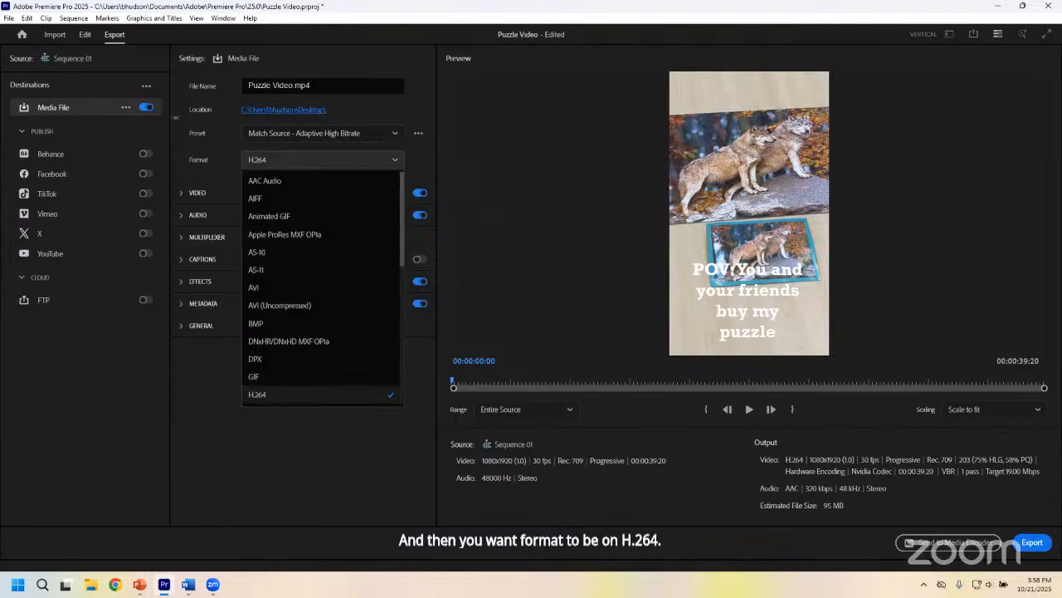
{"action": "left_click", "coordinate": [896, 224]}
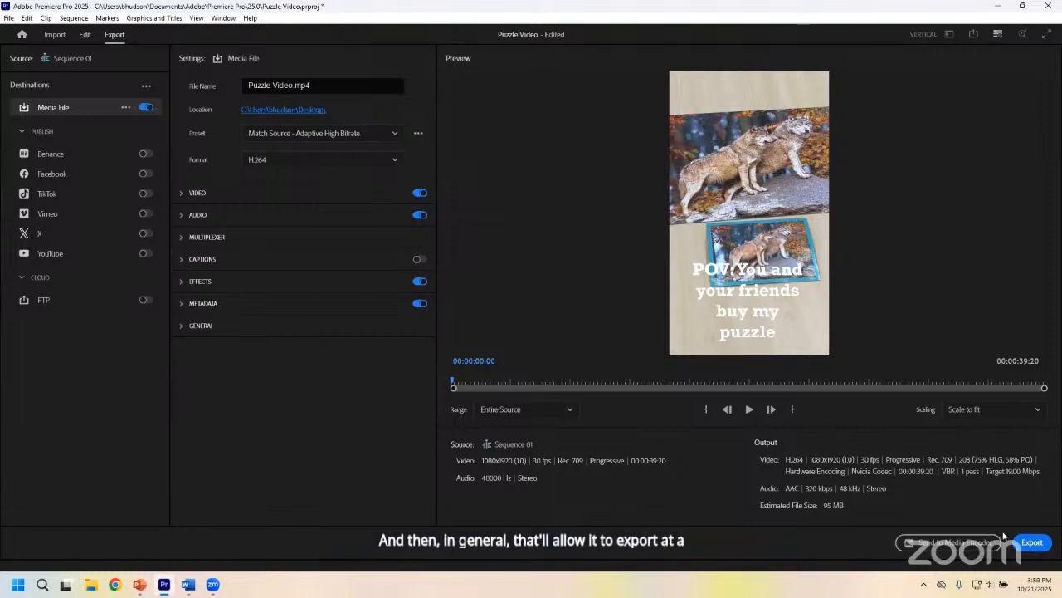
{"action": "left_click", "coordinate": [1033, 542]}
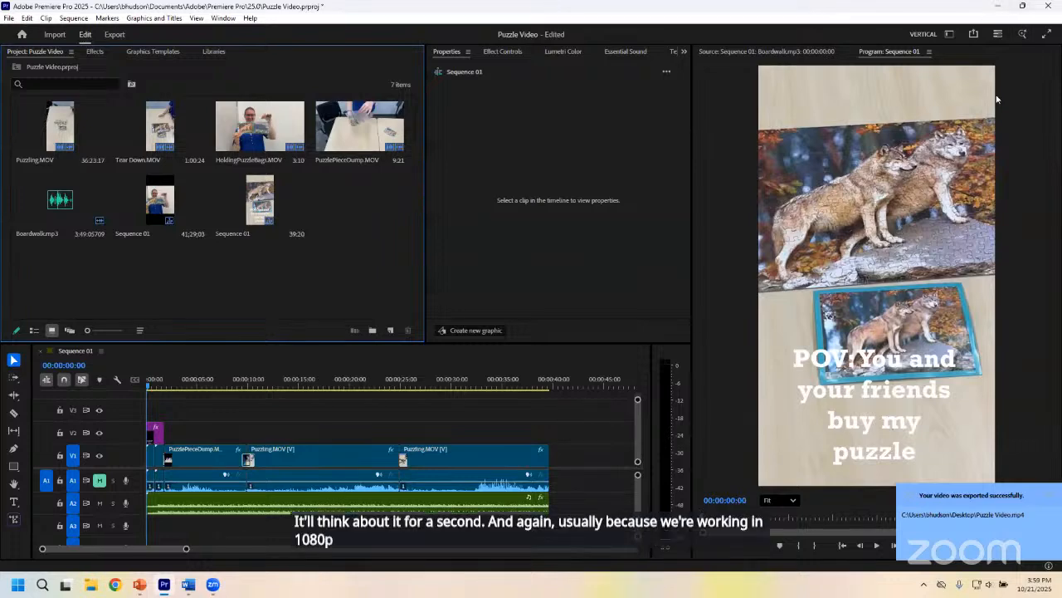
Step: Play the exported Puzzle Video.mp4 from the desktop to check it, and close the player
{"action": "left_click", "coordinate": [997, 6]}
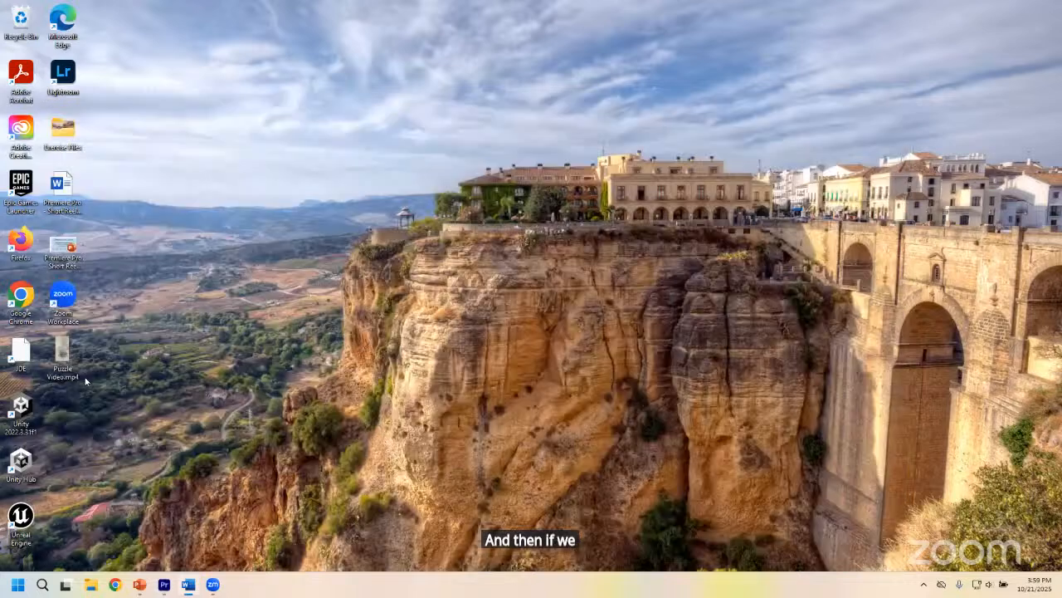
{"action": "double_click", "coordinate": [79, 374]}
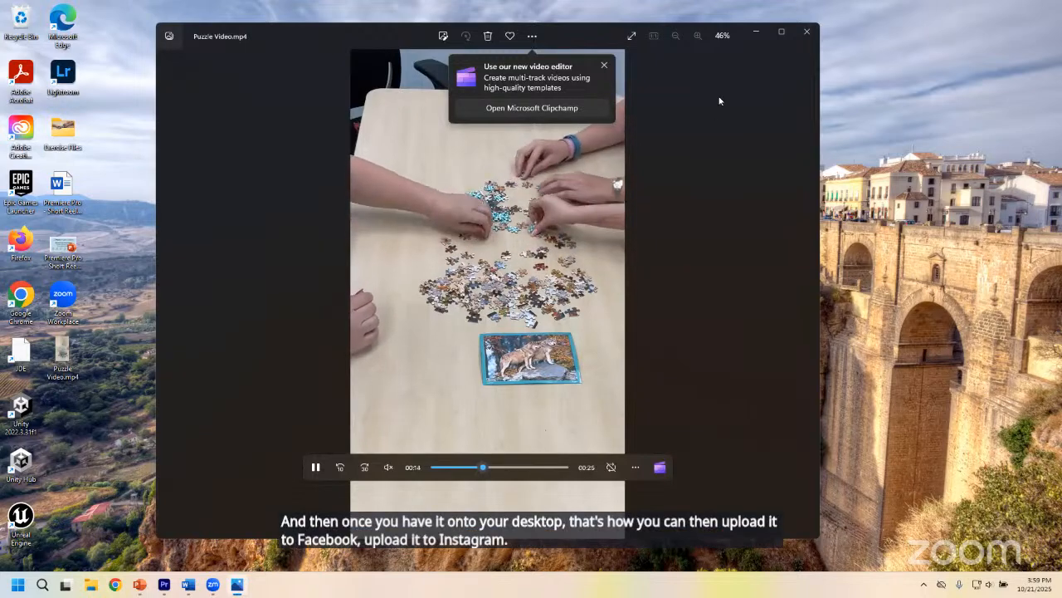
{"action": "left_click", "coordinate": [804, 36]}
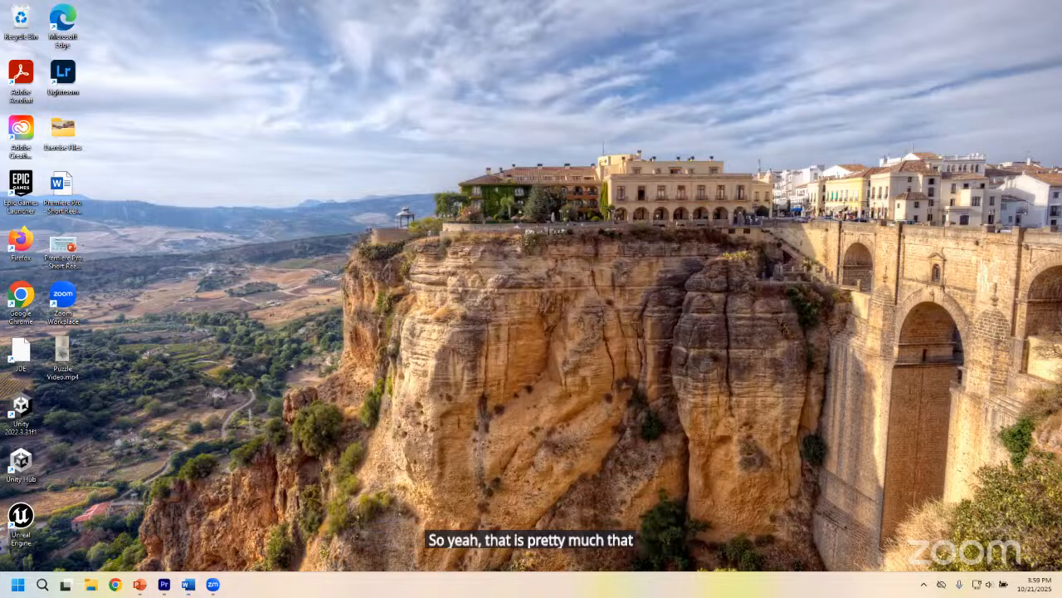
Step: Switch to the PowerPoint presentation, start its slide show from the first slide and swap Presenter View with the slide show
{"action": "key", "text": "F5"}
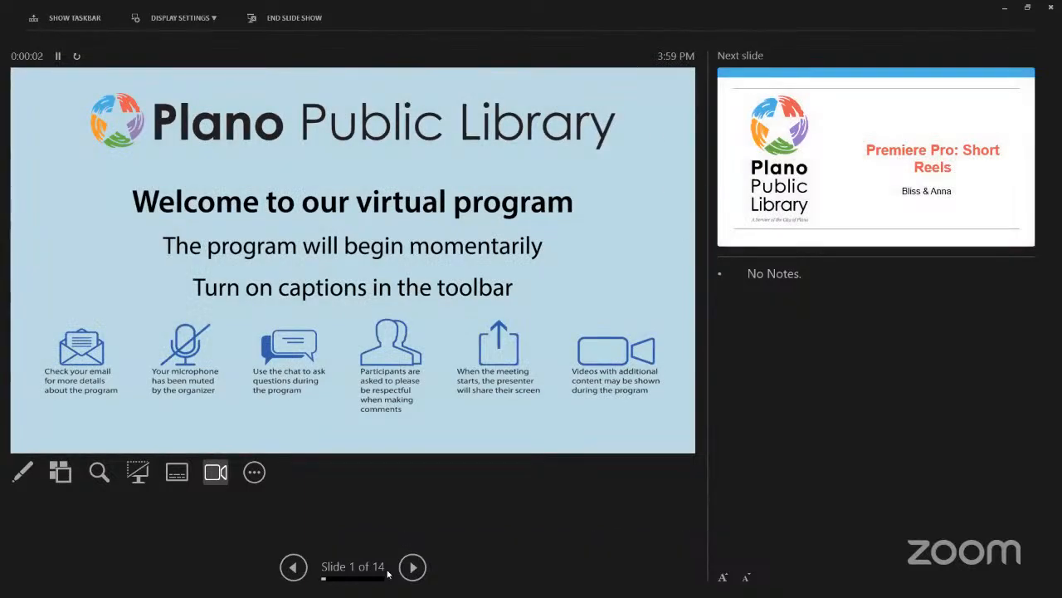
{"action": "left_click", "coordinate": [175, 19]}
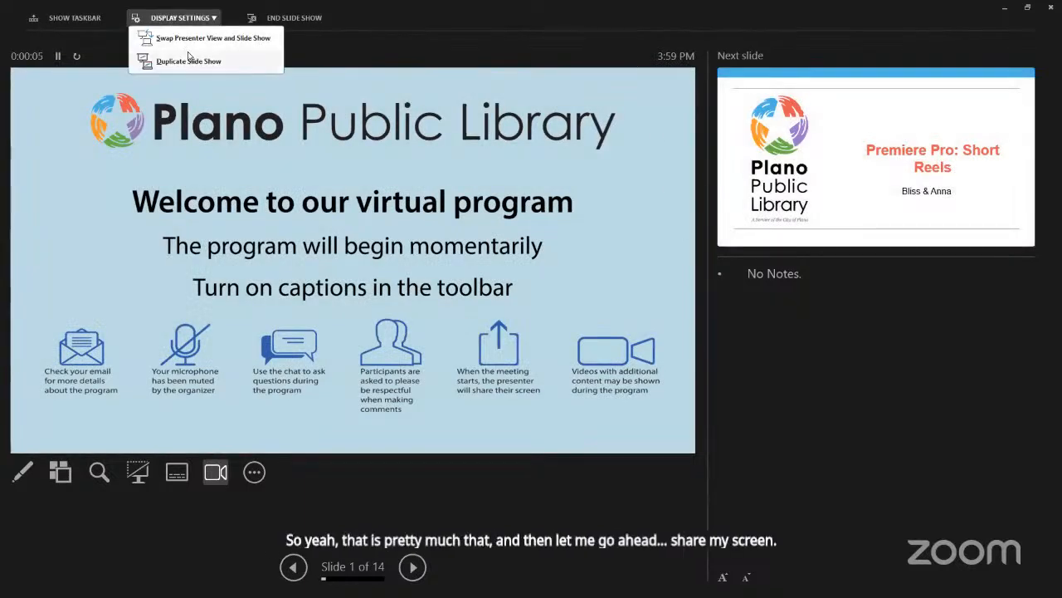
{"action": "left_click", "coordinate": [189, 42]}
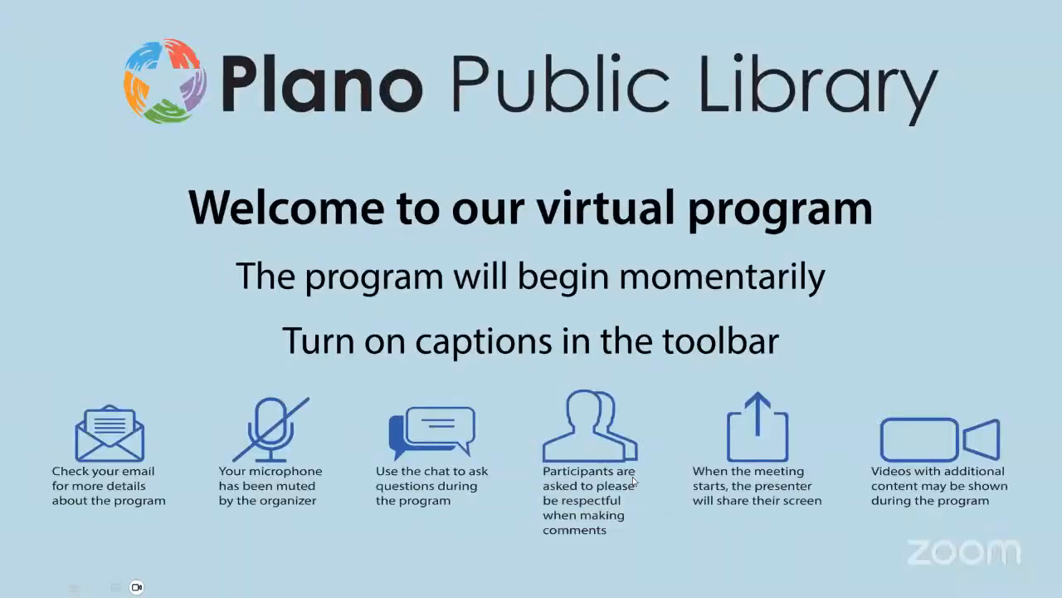
Step: Advance the slide show to the Upcoming Programs slide
{"action": "key", "text": "Right"}
{"action": "key", "text": "Right"}
{"action": "key", "text": "Right"}
{"action": "key", "text": "Right"}
{"action": "key", "text": "Right"}
{"action": "key", "text": "Right"}
{"action": "key", "text": "Right"}
{"action": "key", "text": "Right"}
{"action": "key", "text": "Right"}
{"action": "key", "text": "Right"}
{"action": "key", "text": "Right"}
{"action": "key", "text": "Right"}
{"action": "key", "text": "Right"}
{"action": "key", "text": "Right"}
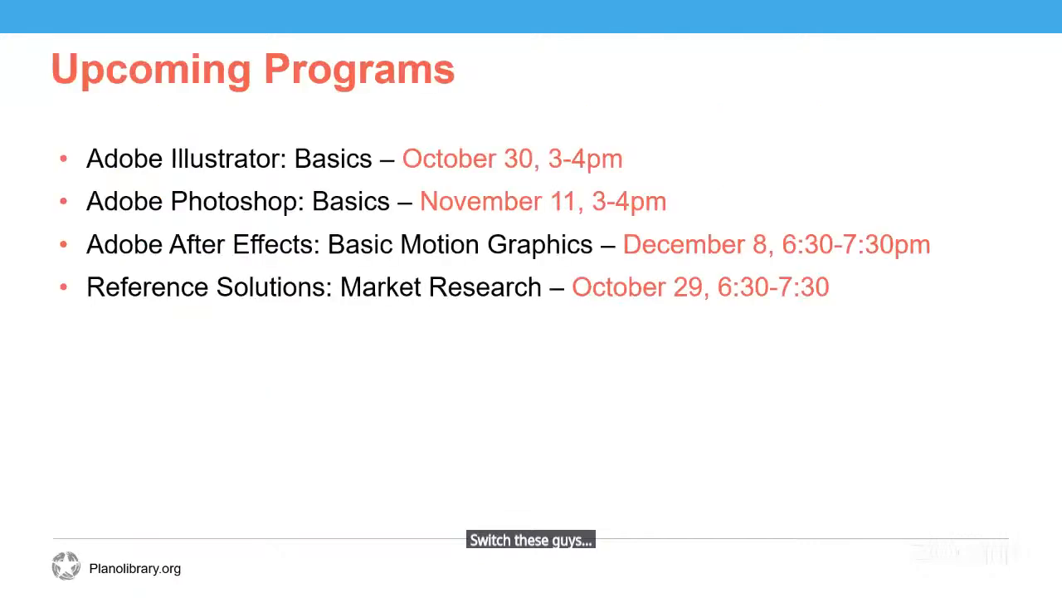